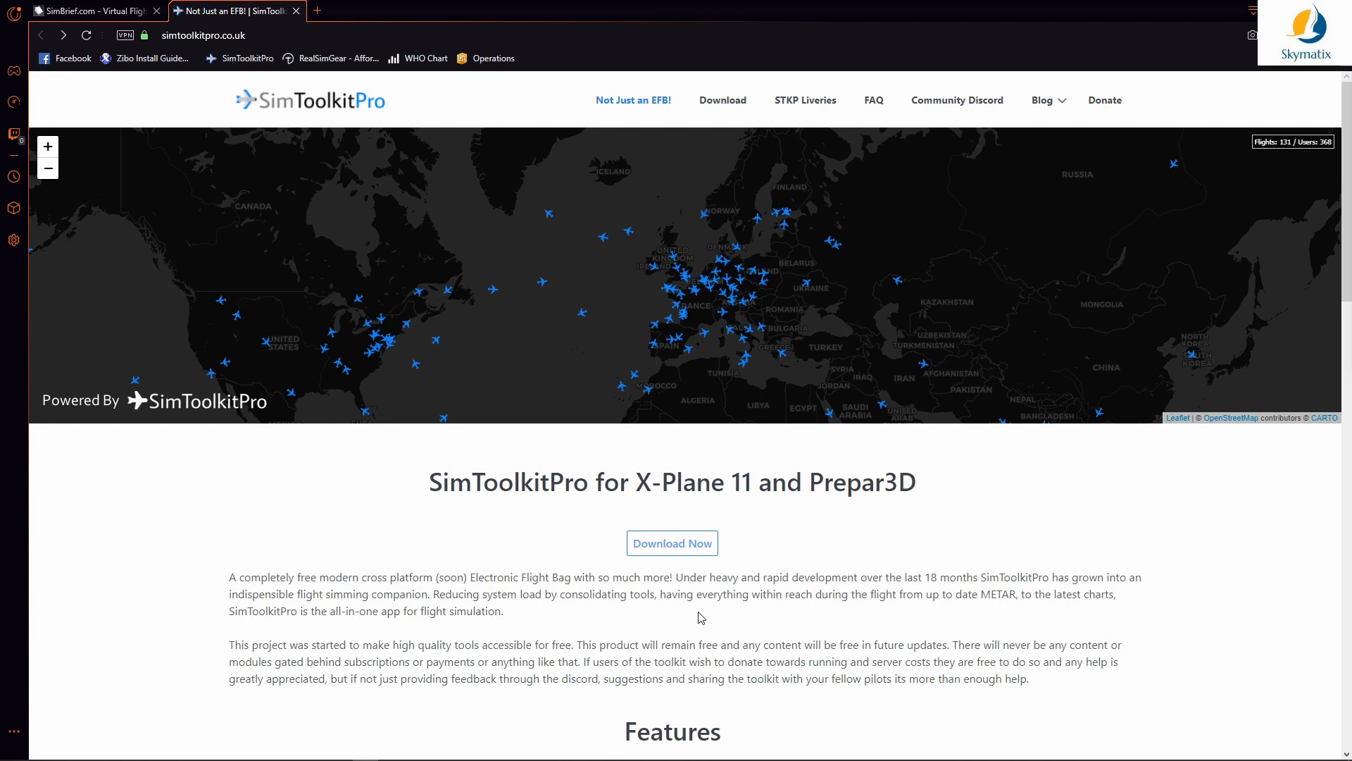
Step: Go to the SimToolkitPro download page from the simtoolkitpro.co.uk home page's Download Now button
click(653, 546)
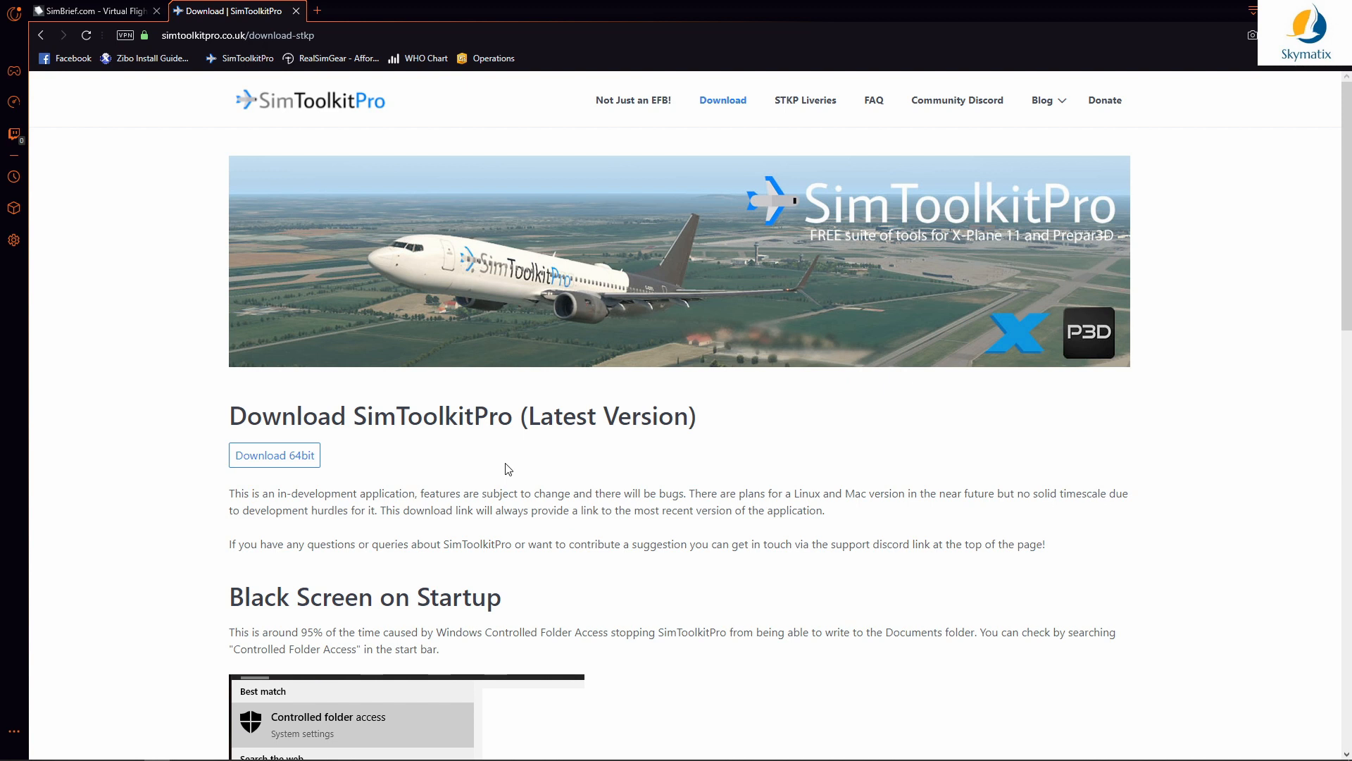
Step: Scroll through the download page's Black Screen on Startup notes and back up
scroll(509, 469, down, 7)
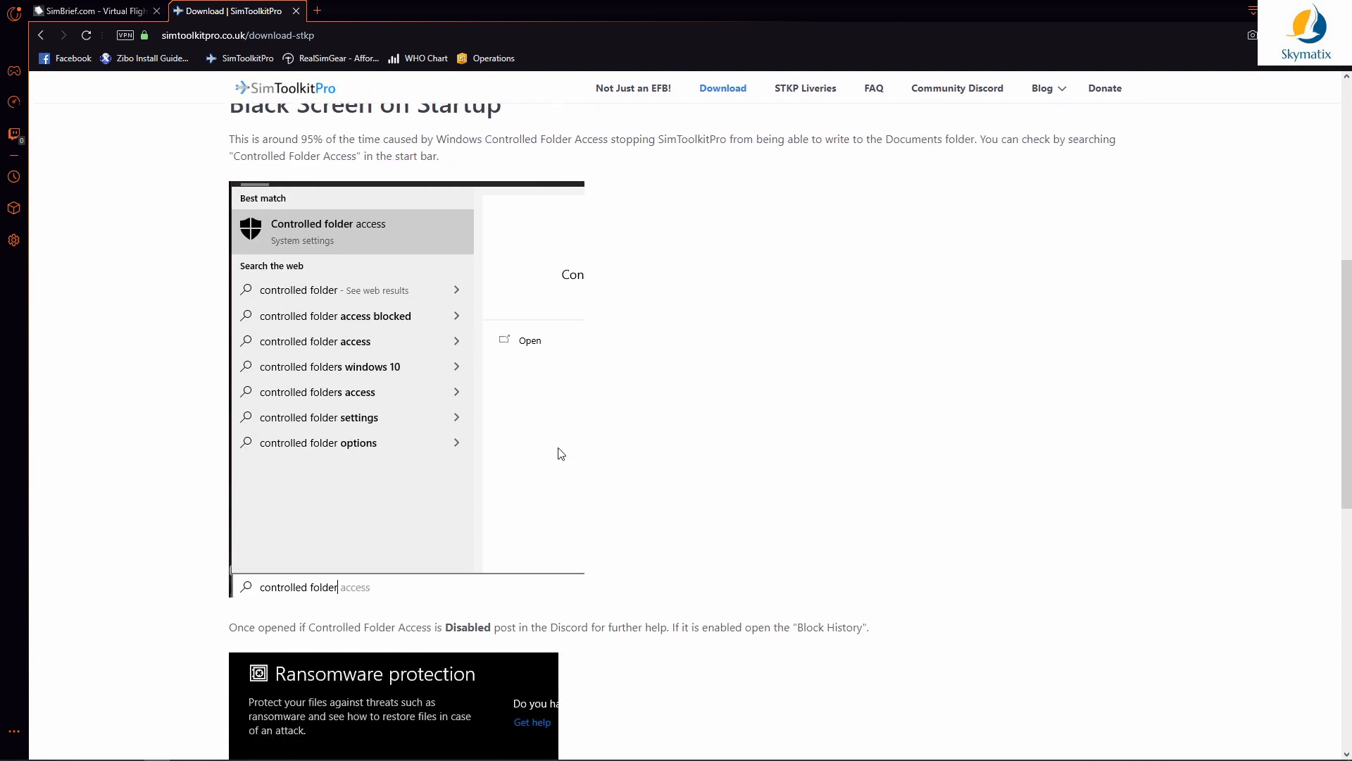
scroll(538, 450, down, 5)
scroll(503, 443, down, 3)
scroll(484, 436, up, 15)
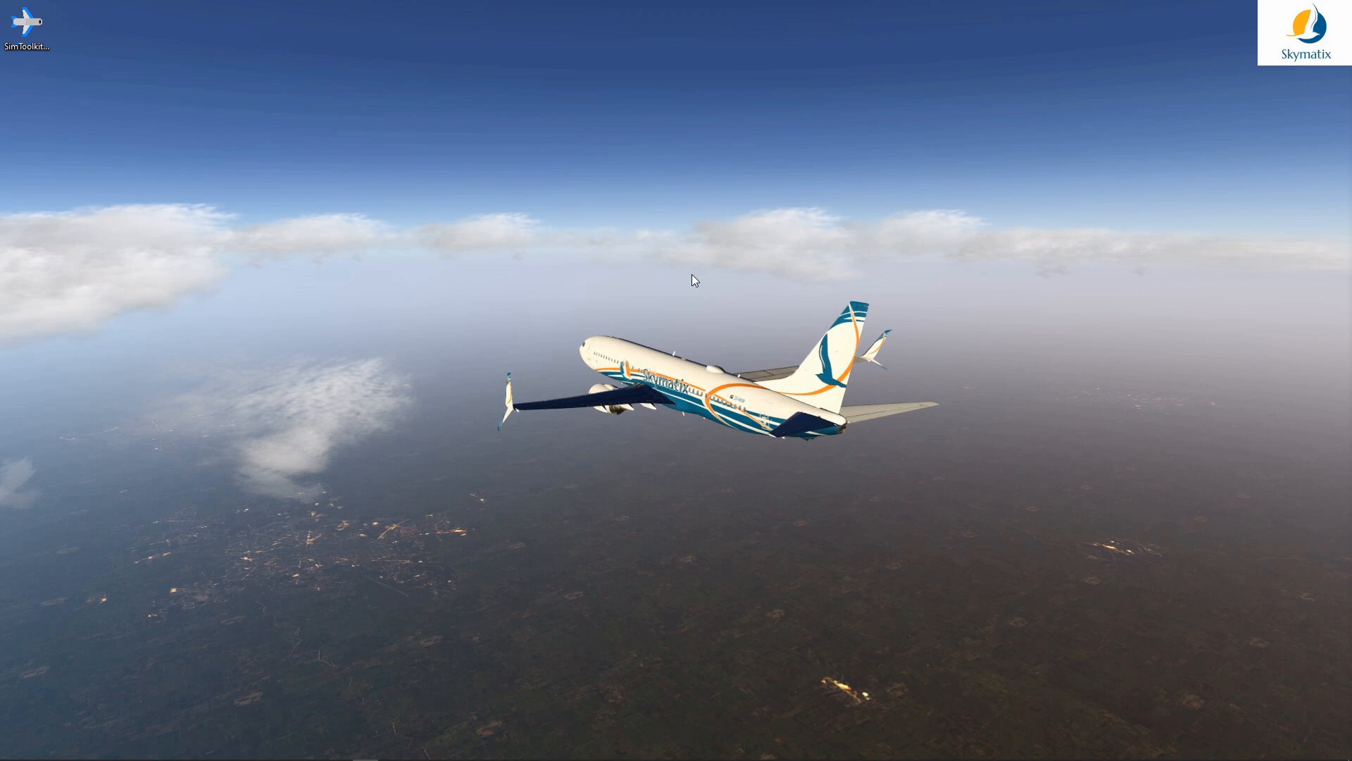
Step: Move the SimToolkitPro shortcut to the top centre of the desktop and launch the app
drag(36, 25, 564, 93)
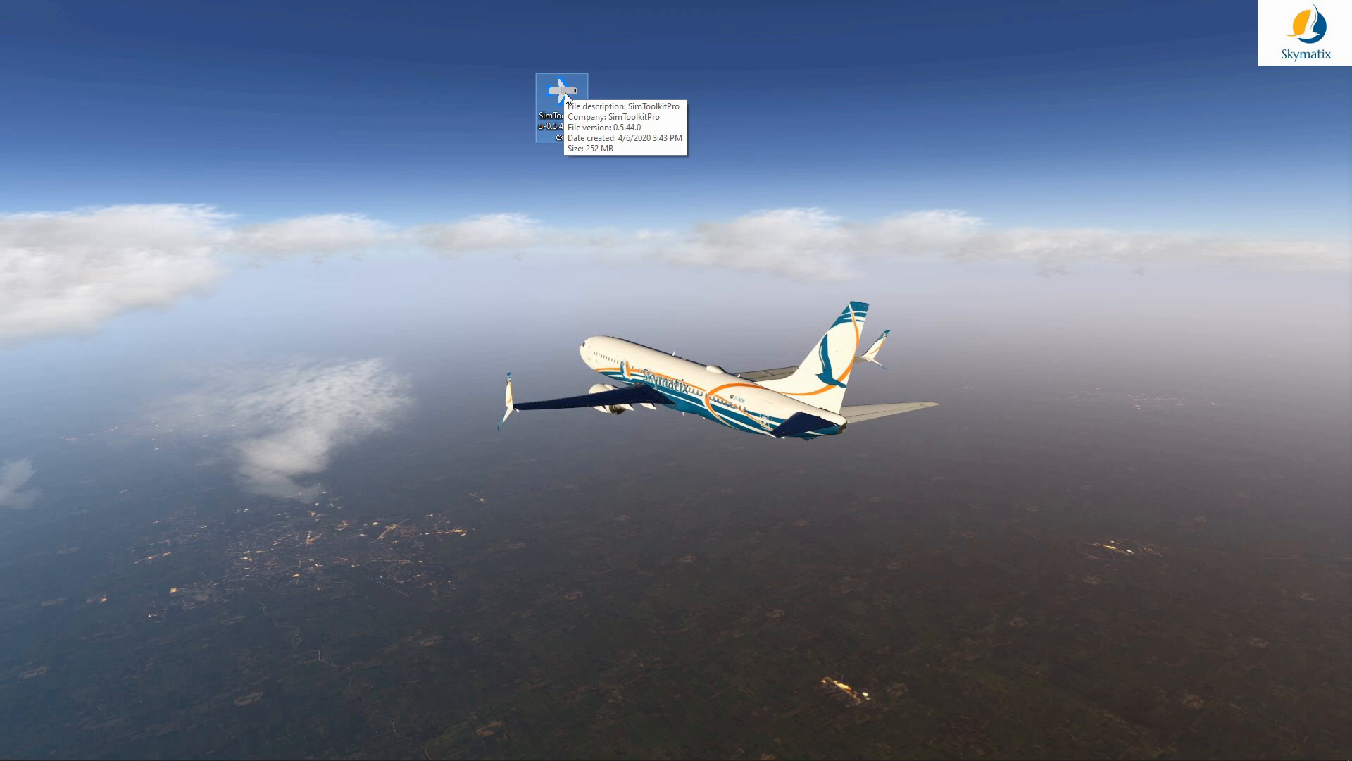
double_click(568, 99)
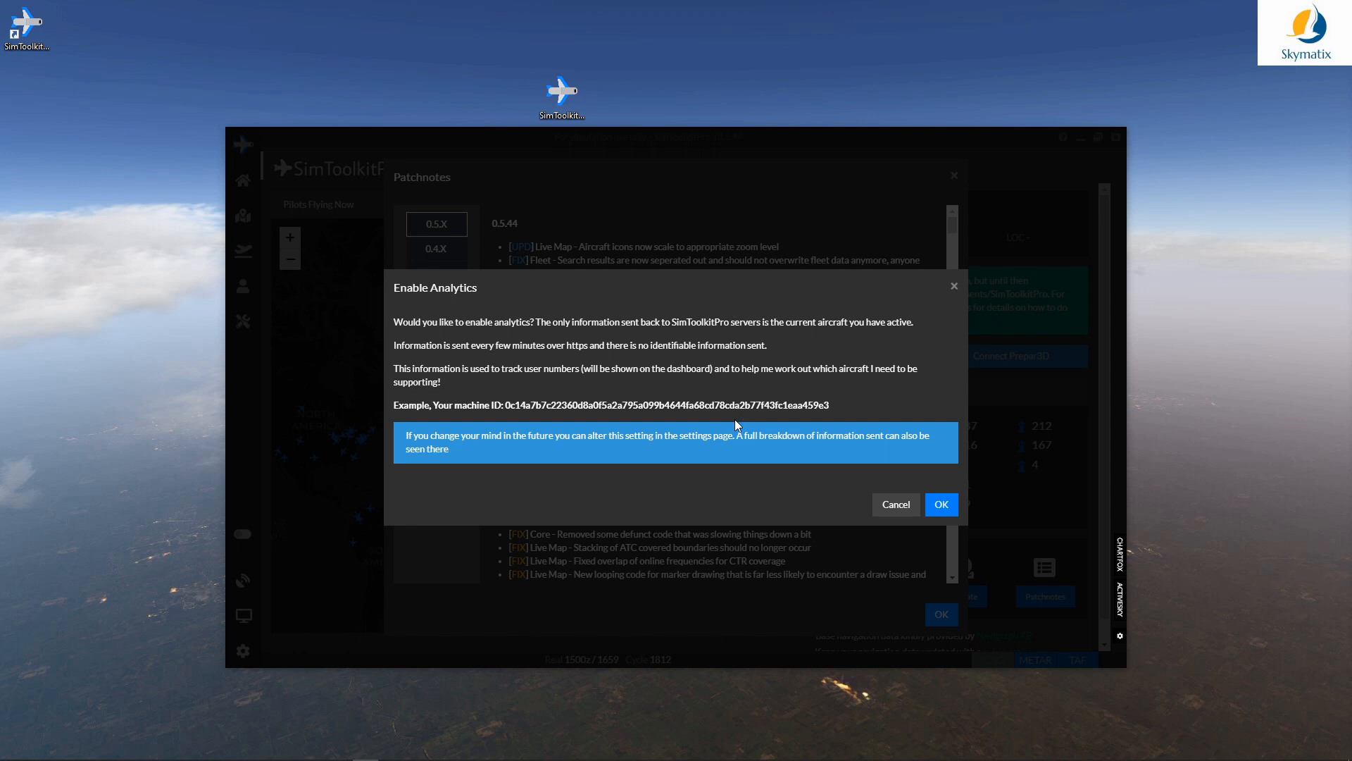
Step: Agree to Enable Analytics and dismiss the 'SimToolkitPro is in Beta!' notice
click(942, 504)
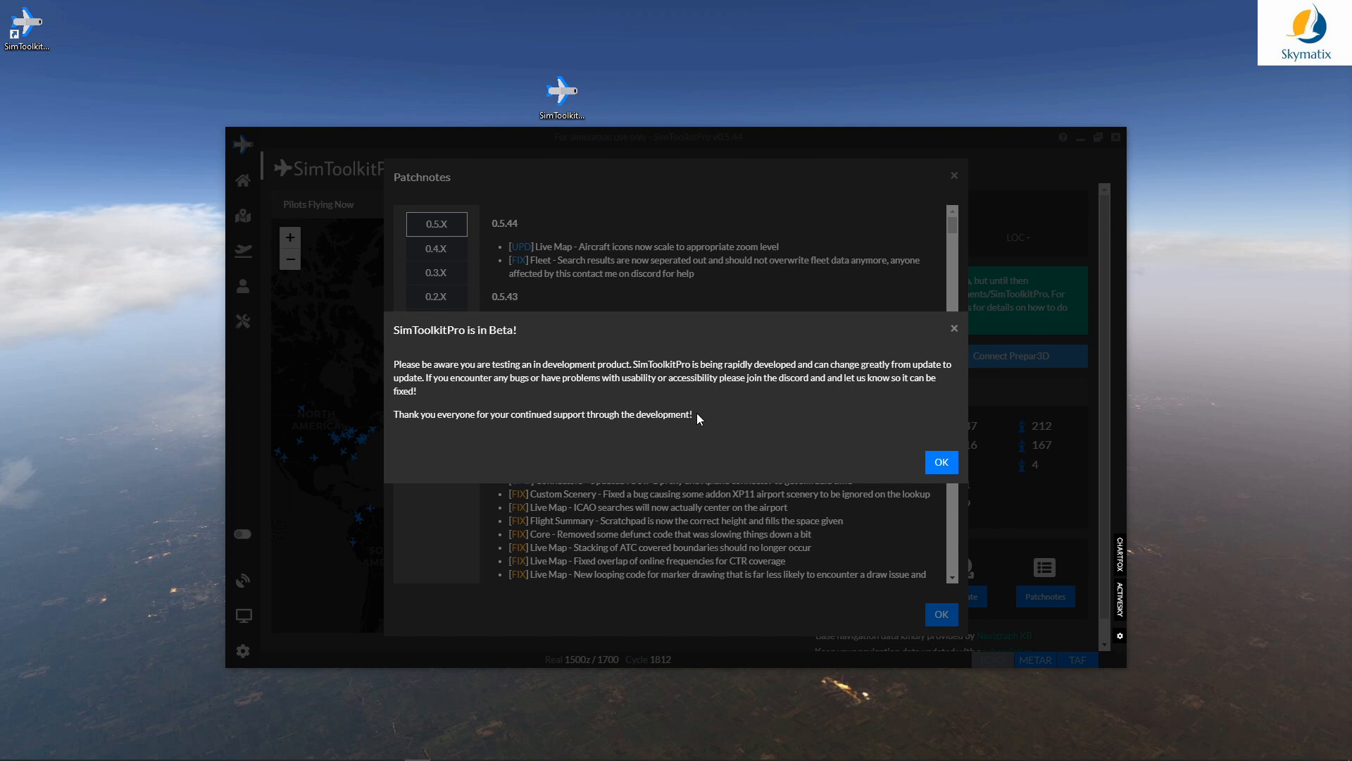
click(937, 462)
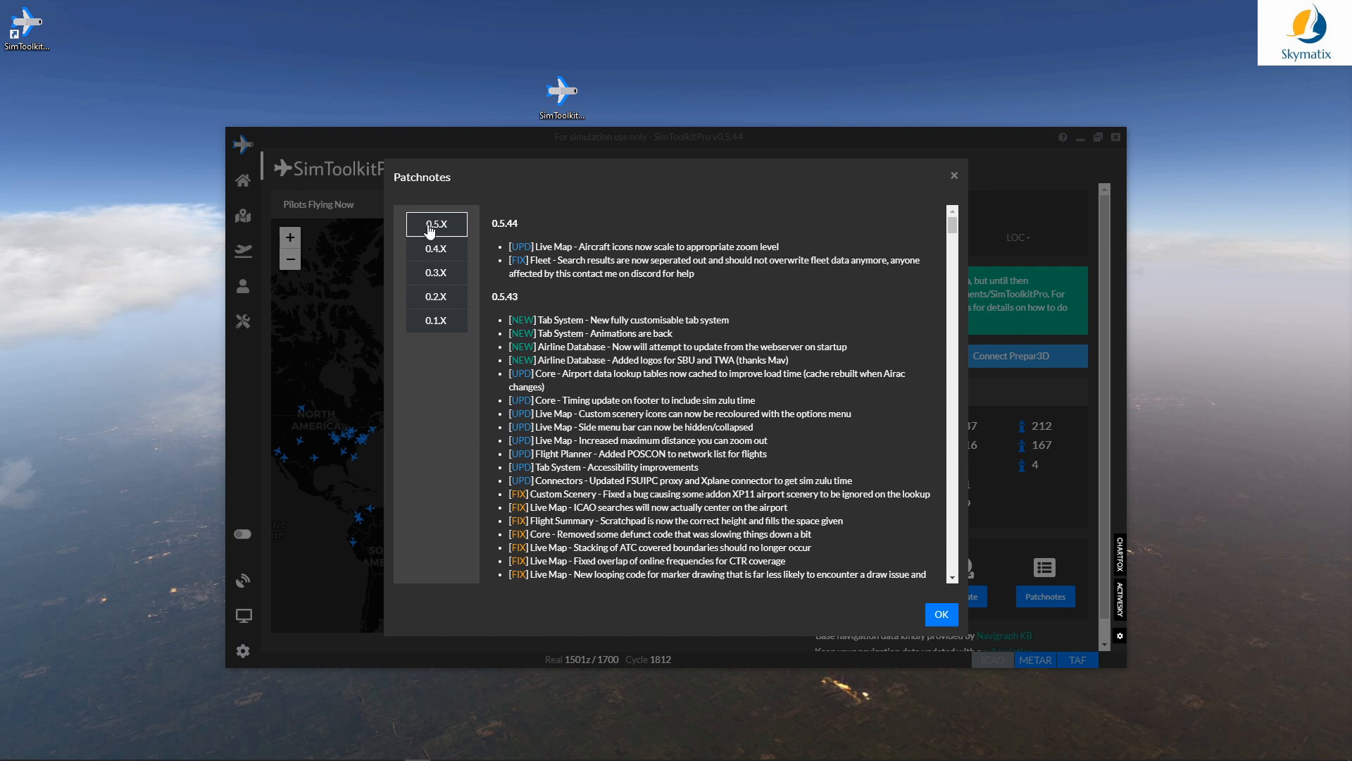
click(437, 328)
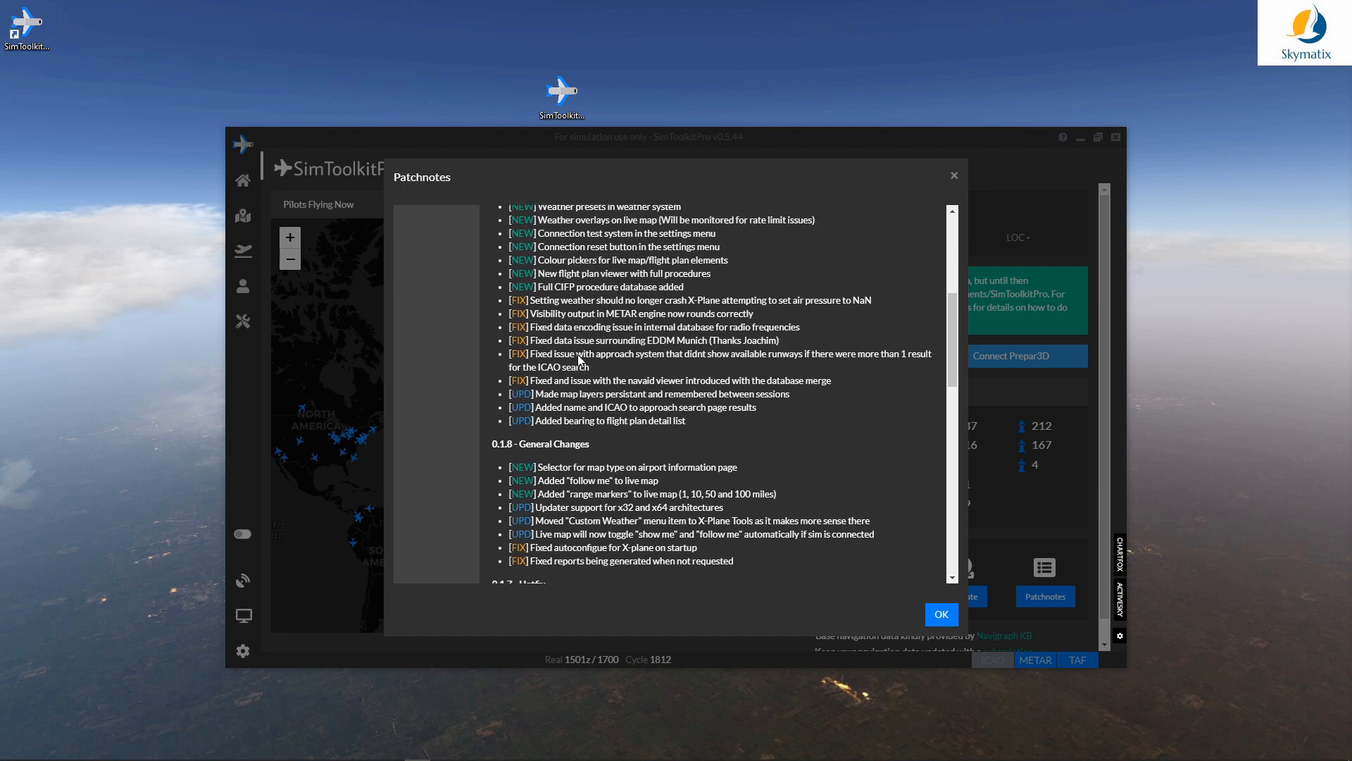
click(444, 223)
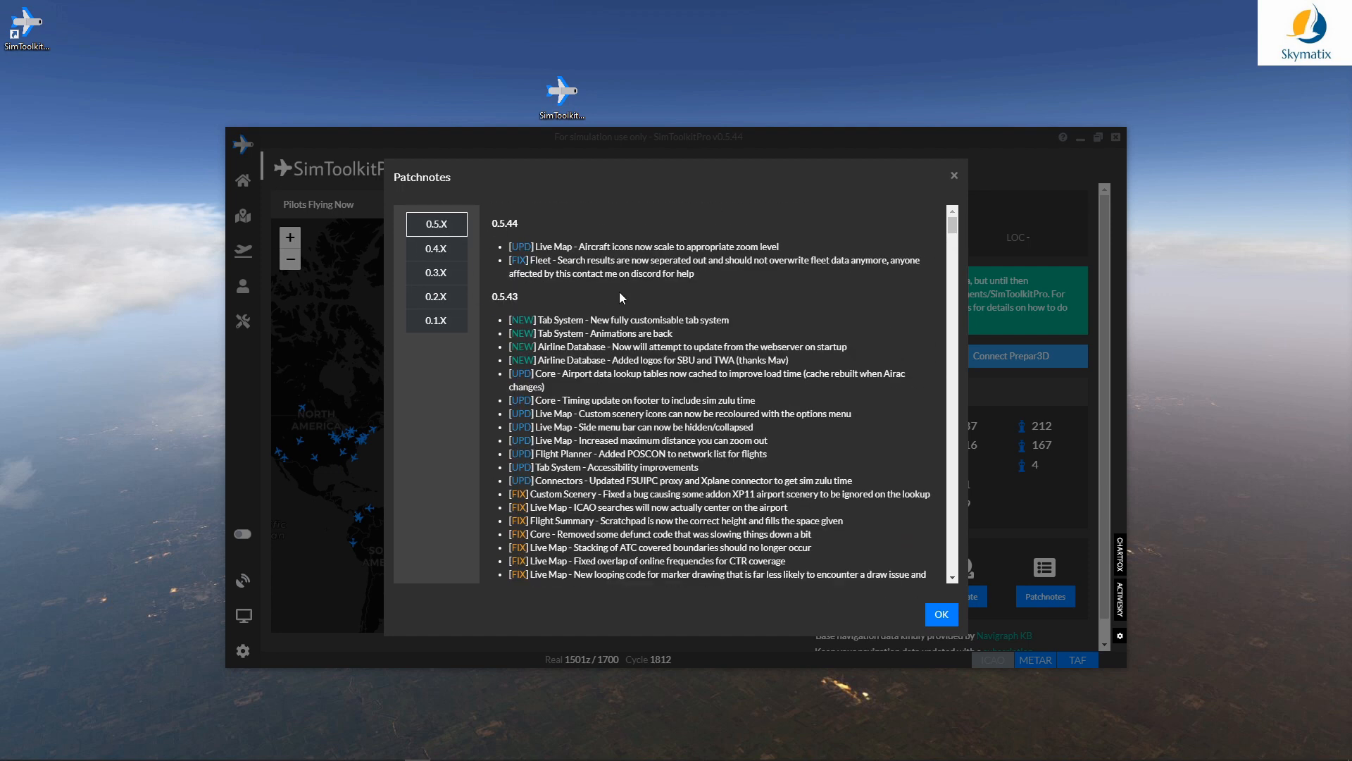
click(944, 616)
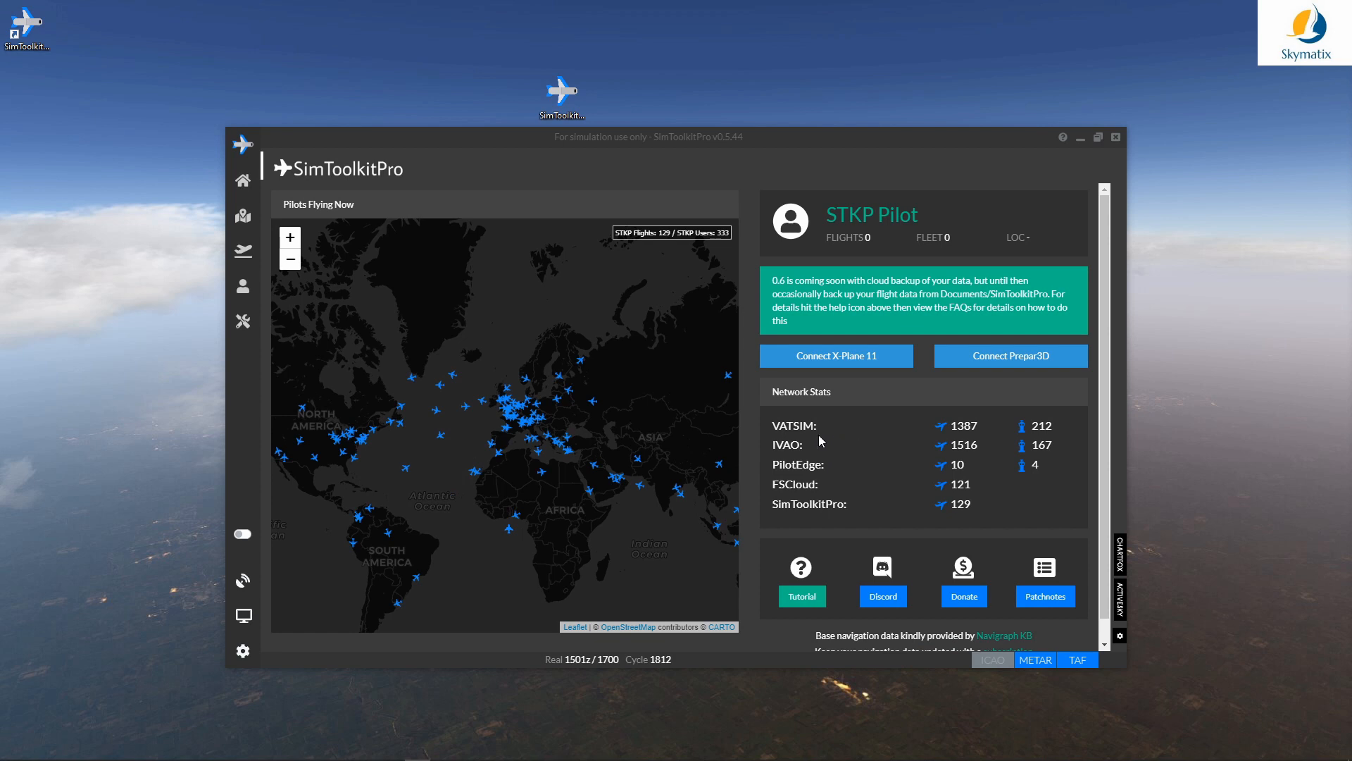
click(1041, 603)
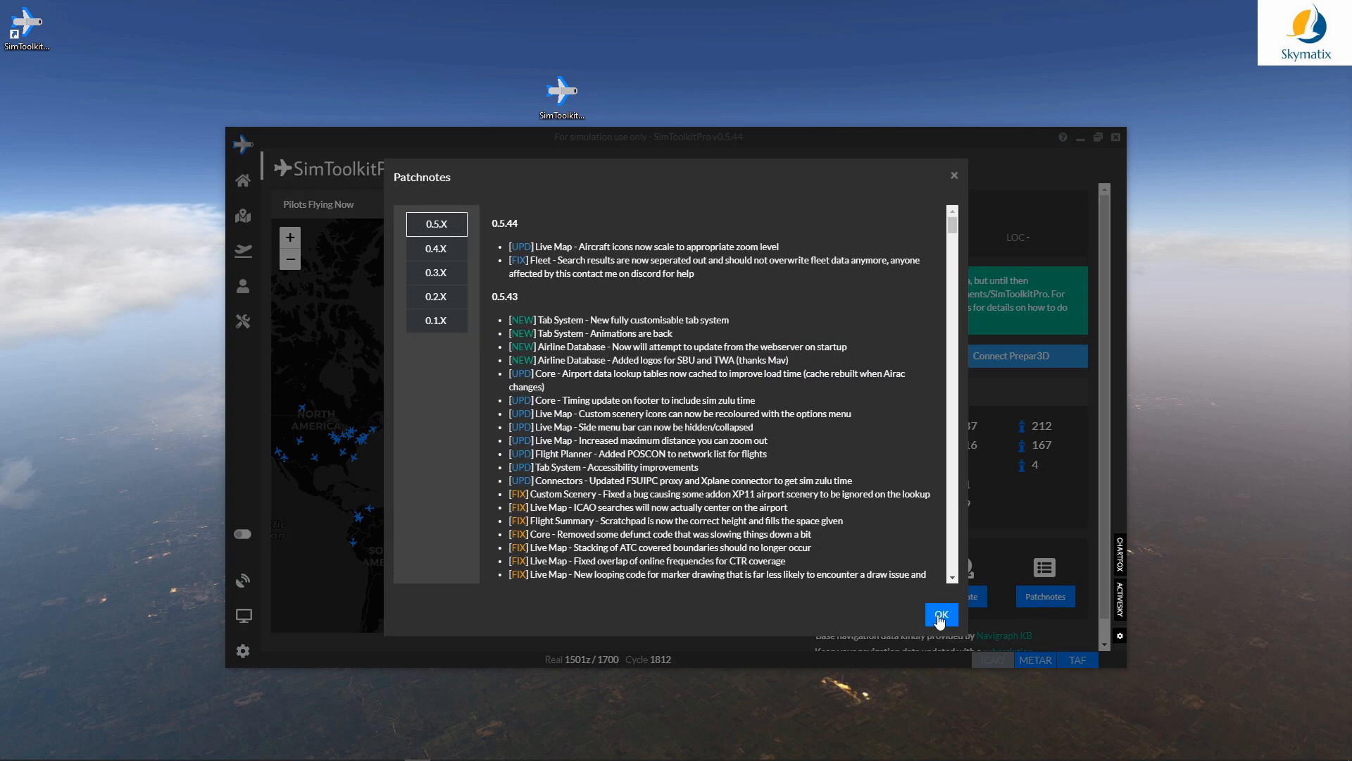
click(942, 615)
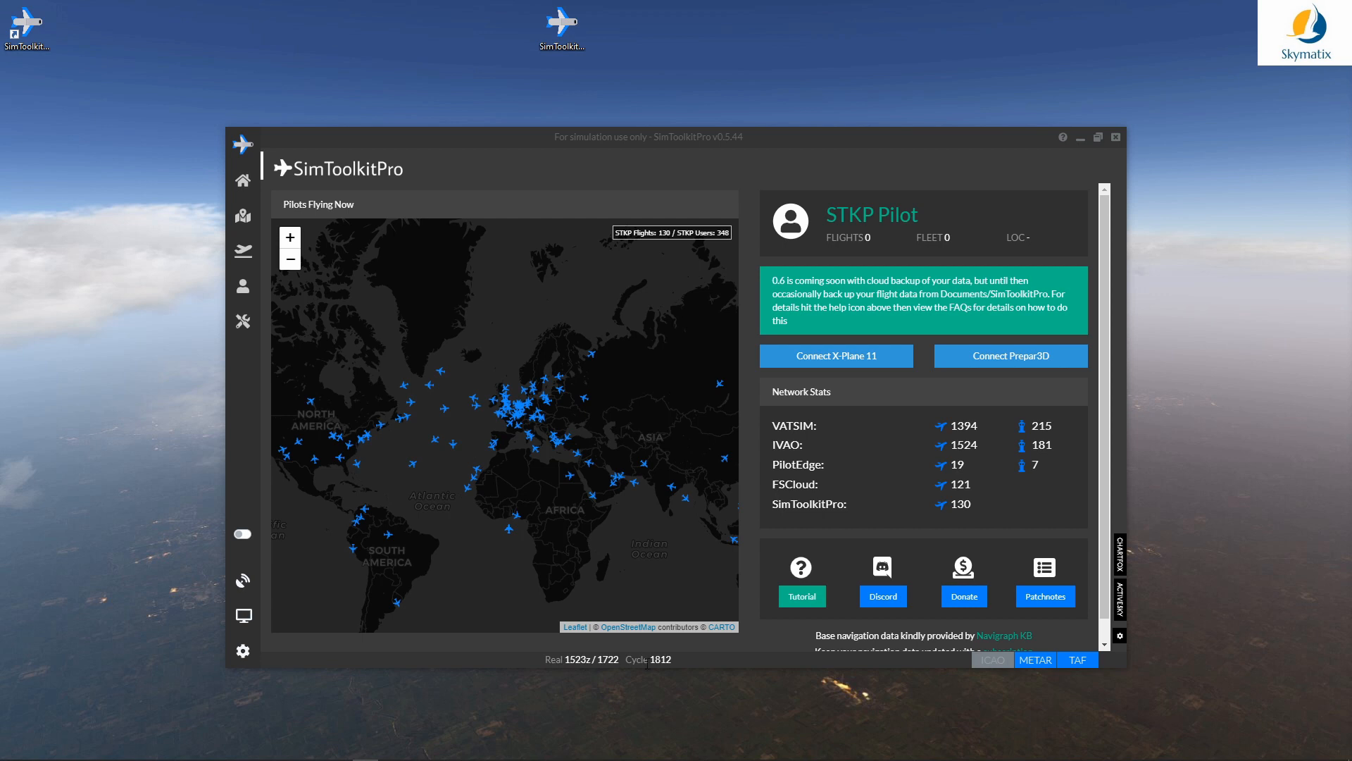
drag(674, 659, 623, 662)
click(621, 701)
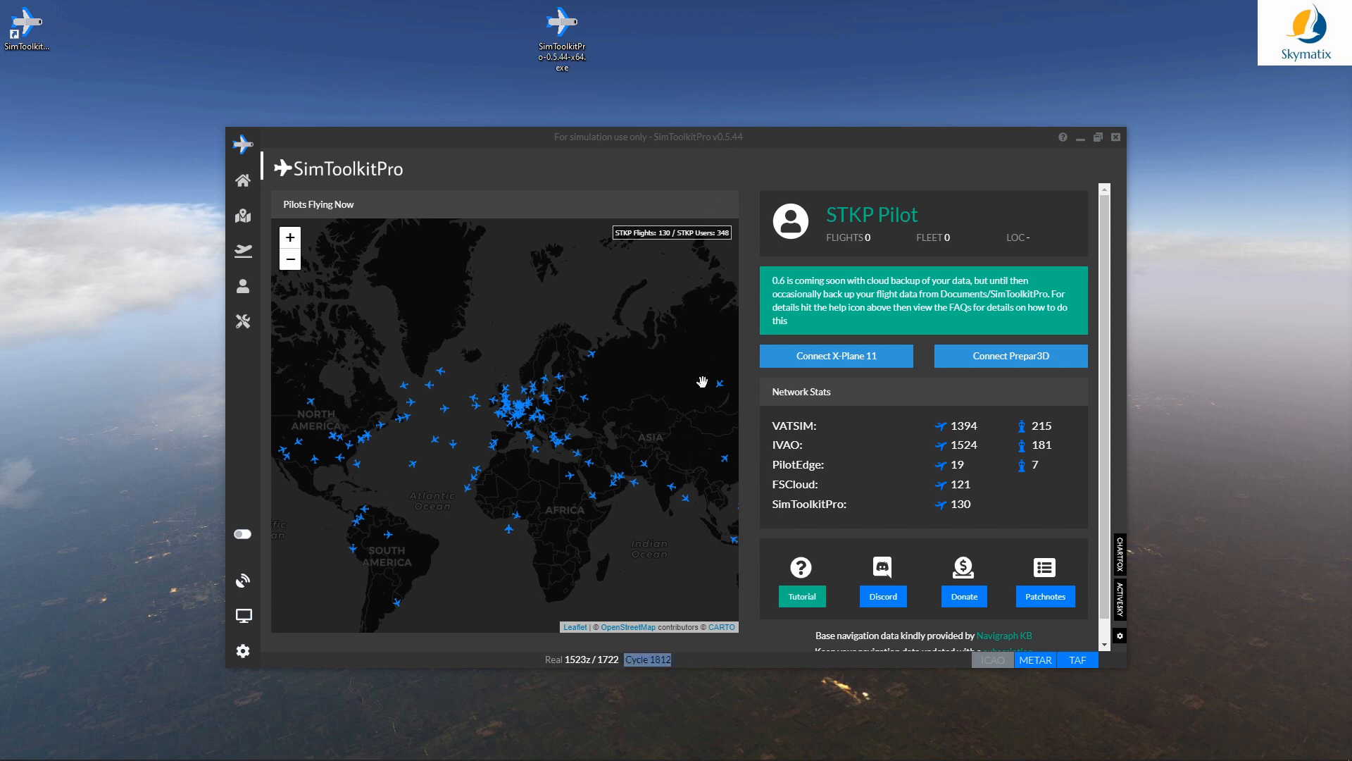
click(698, 662)
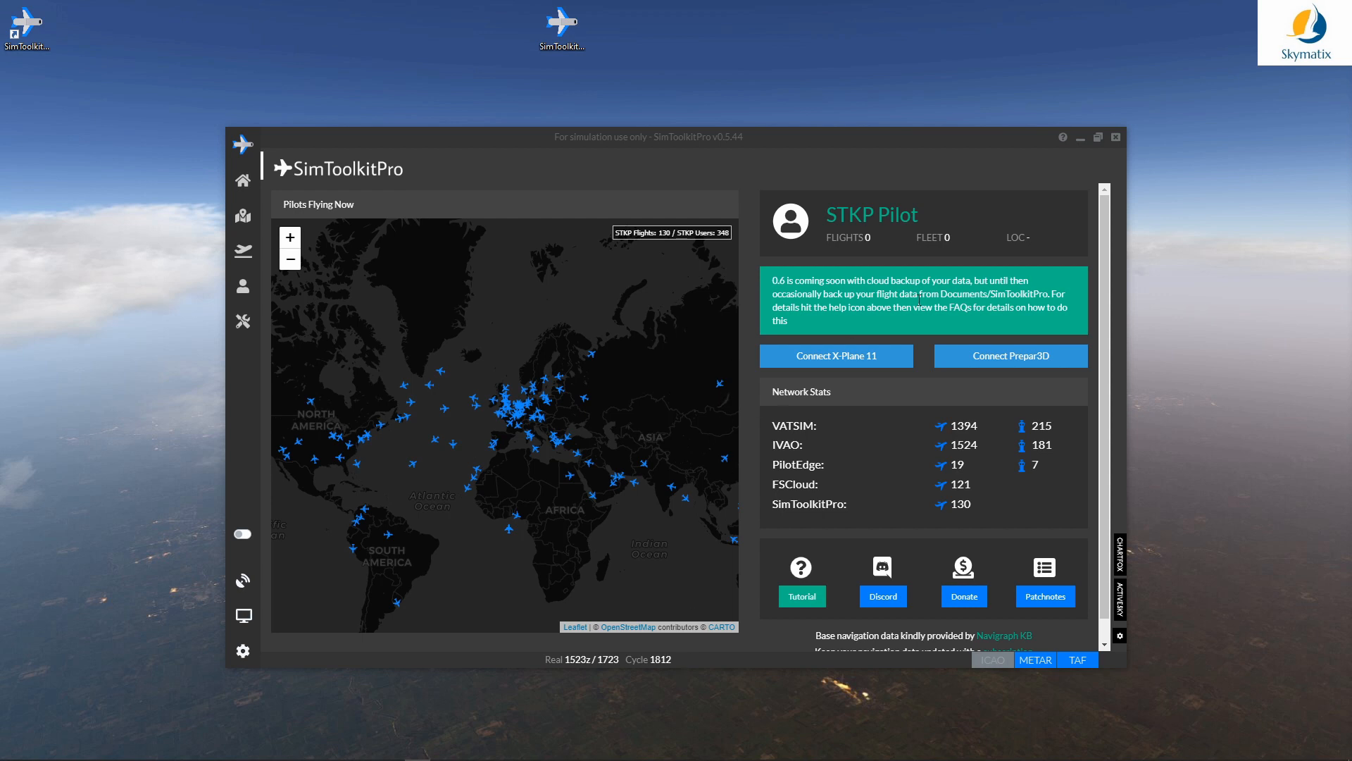
Step: Quit SimToolkitPro and download the AIRAC 2004 navigation data for it in Navigraph
click(1118, 139)
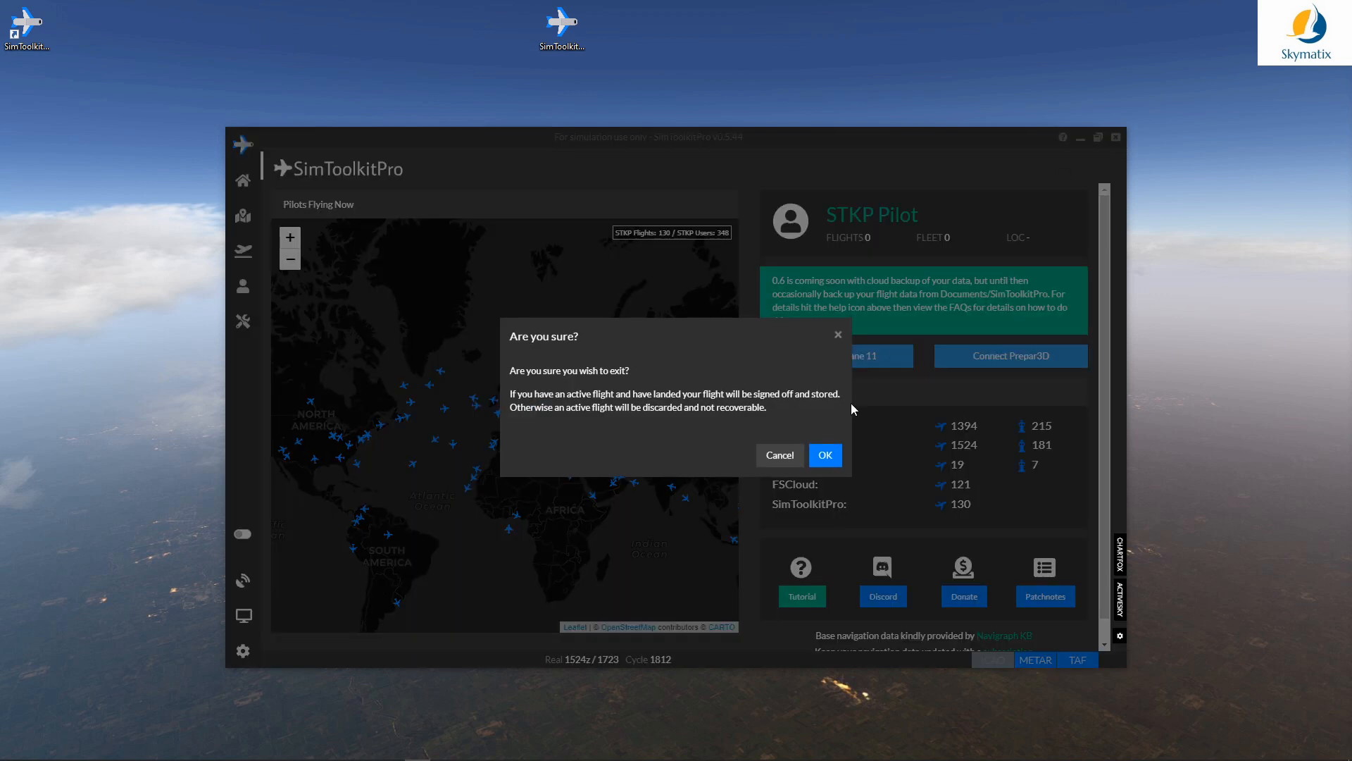
click(825, 451)
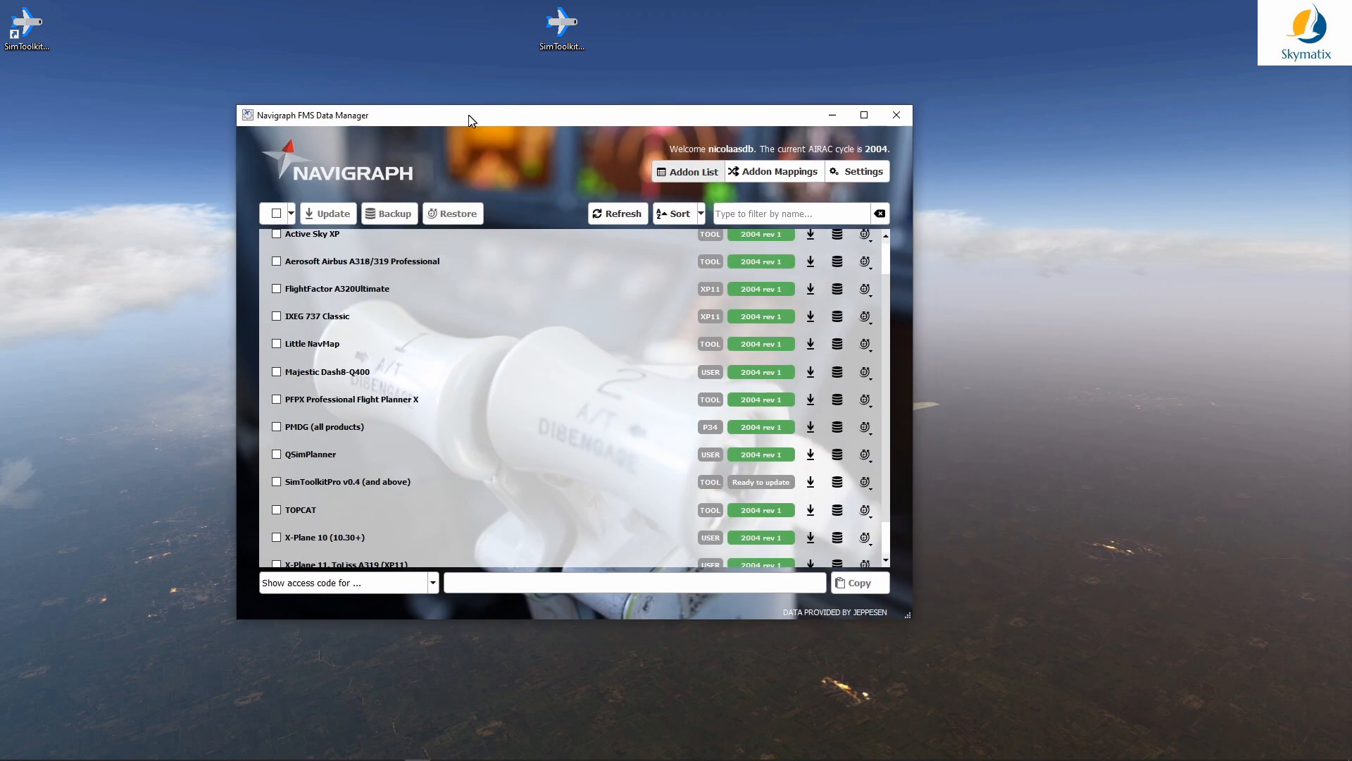
drag(468, 120, 589, 116)
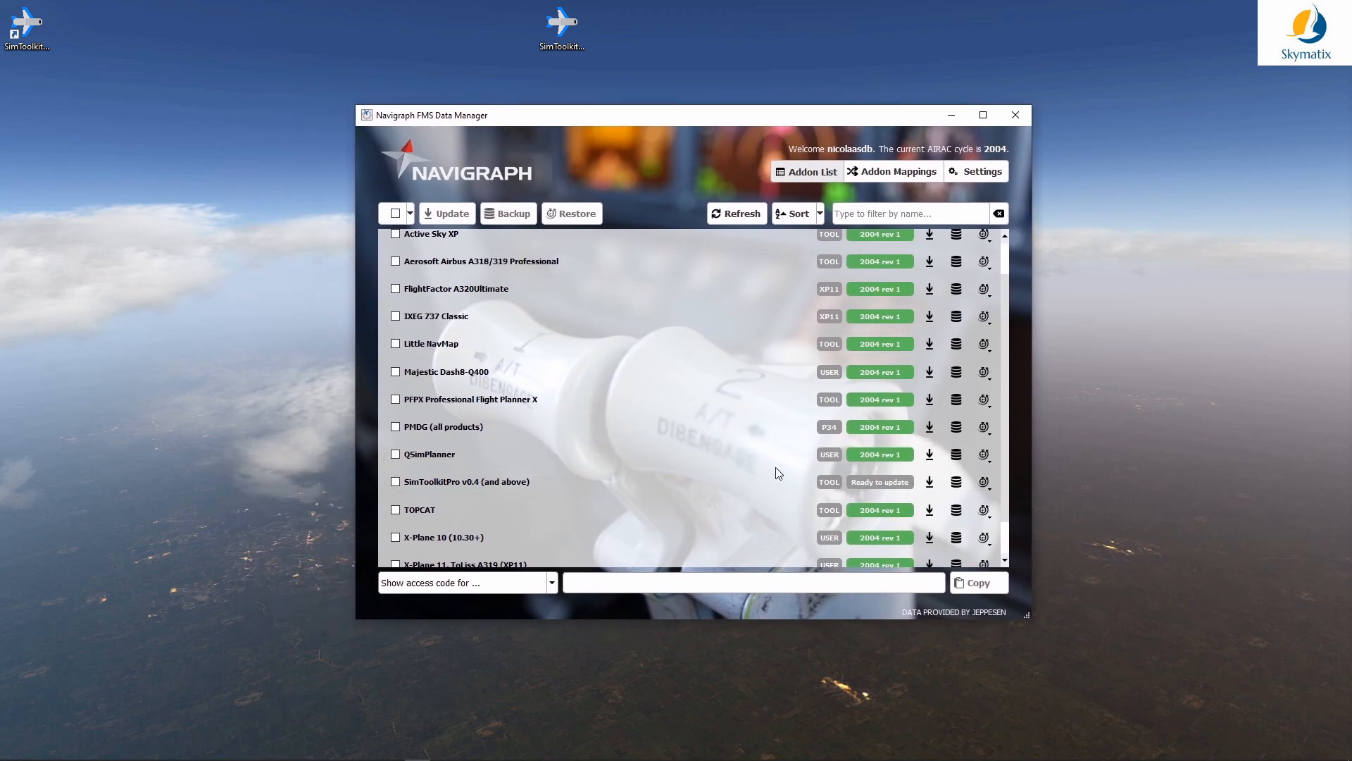
click(930, 482)
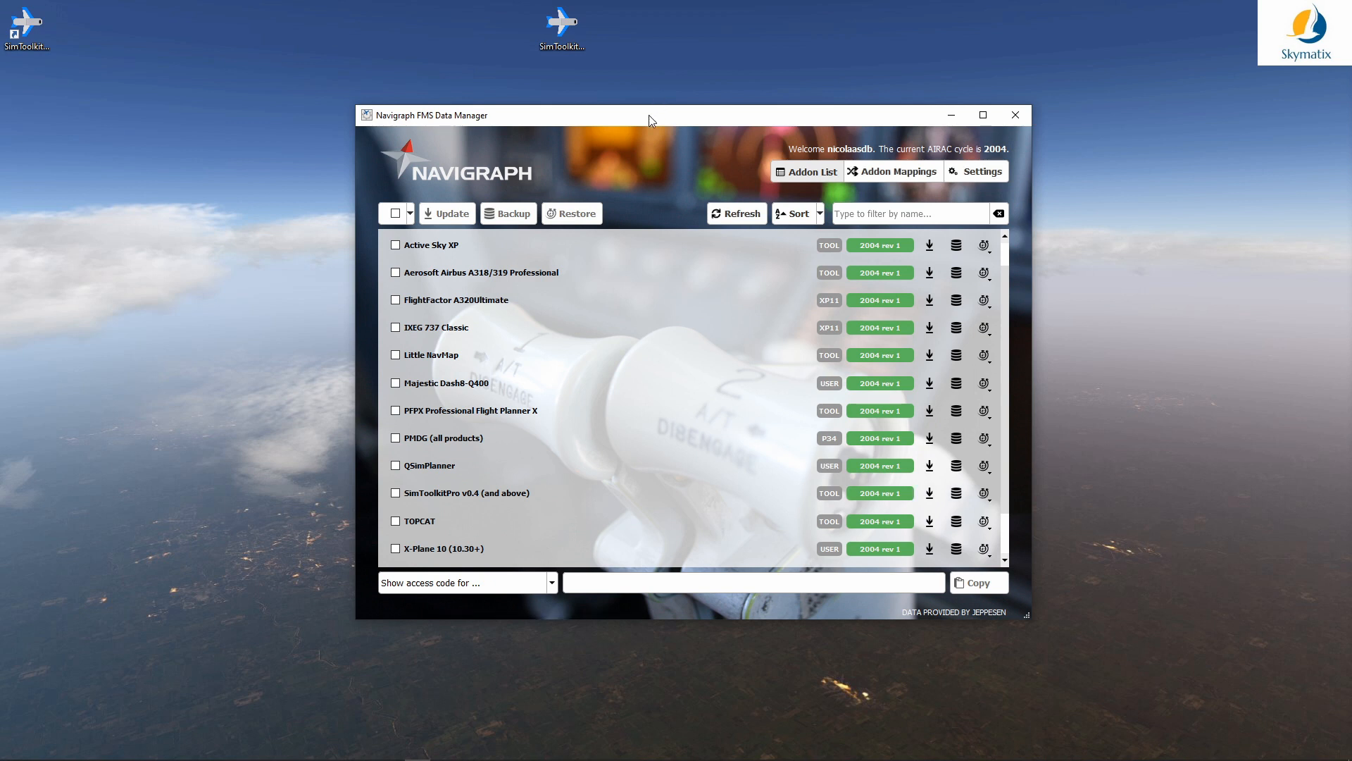
Step: Delete the SimToolkitPro installer file from the desktop
drag(649, 116, 1351, 116)
click(559, 25)
key(Delete)
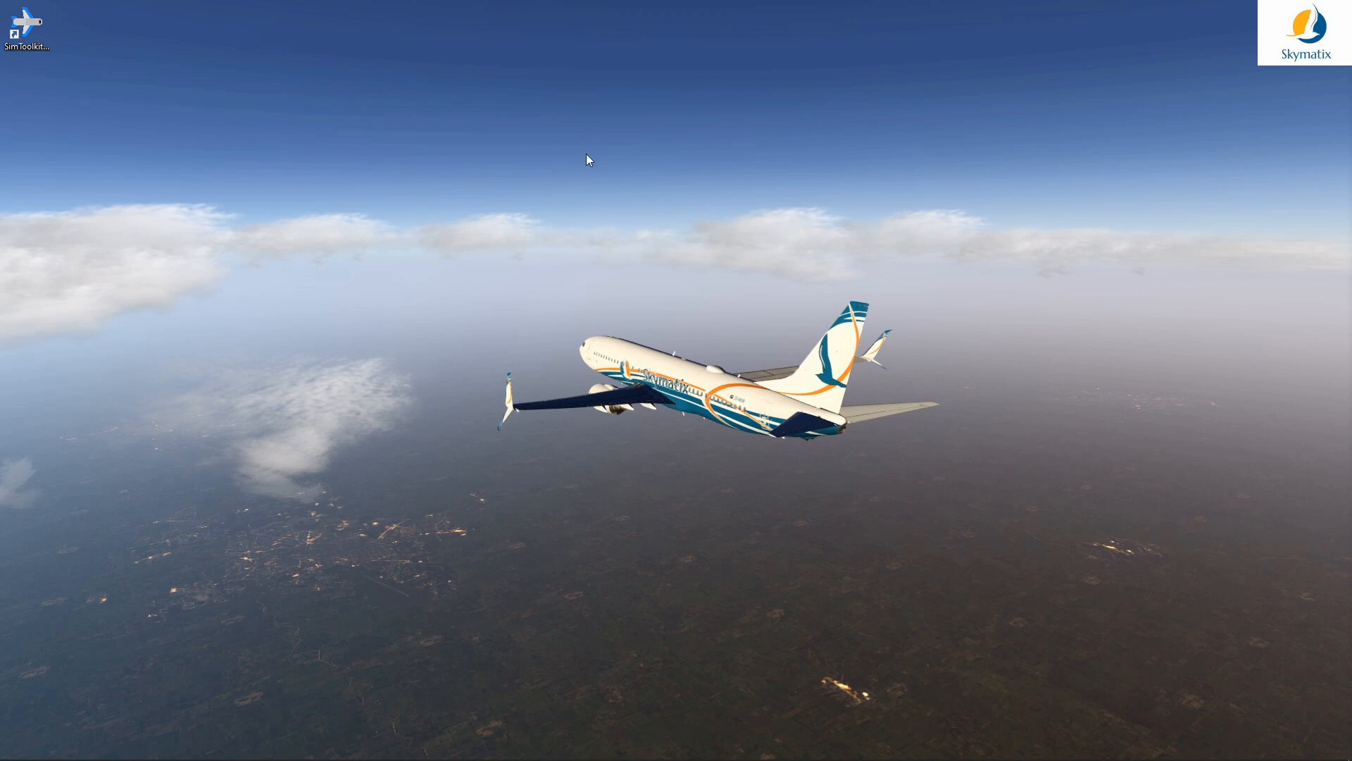
Step: Relaunch SimToolkitPro and bring the Documents\SimToolkitPro folder window into view
double_click(33, 28)
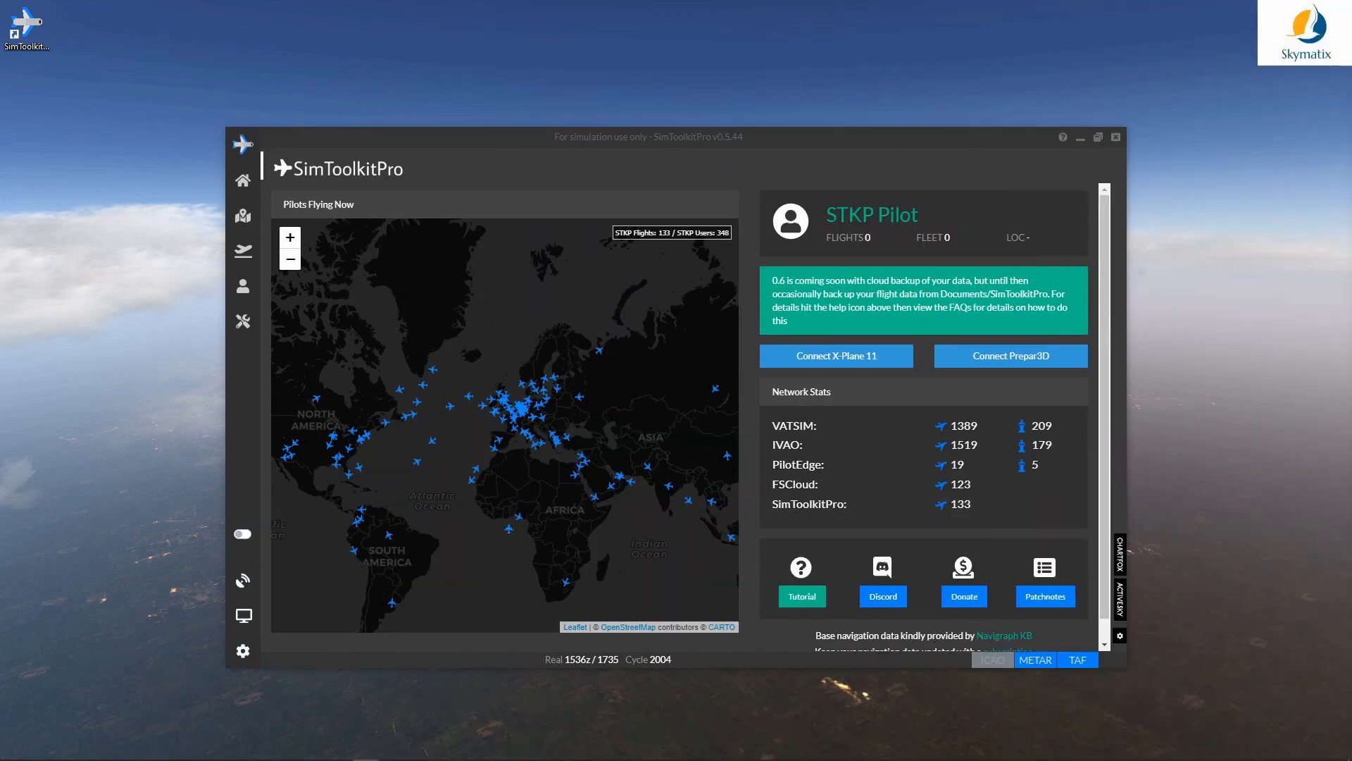
drag(1351, 309, 694, 167)
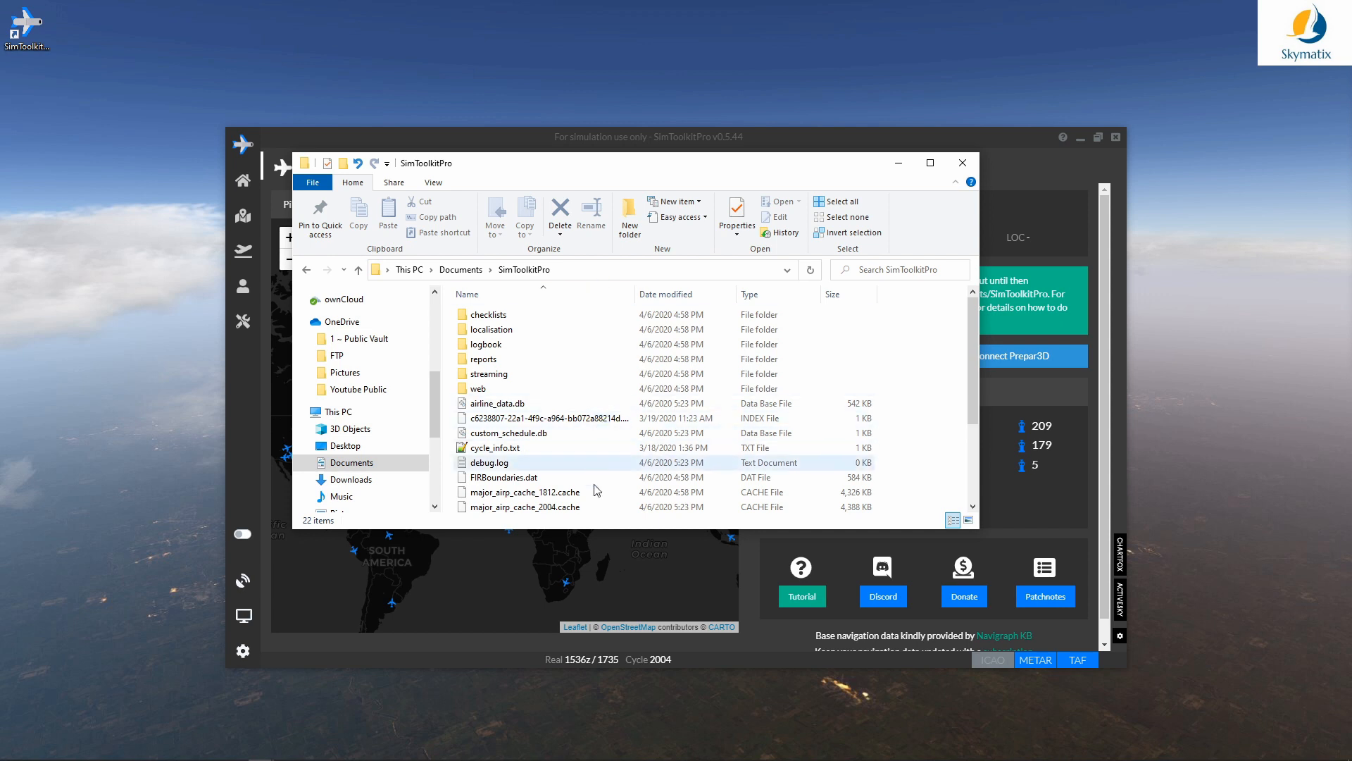
Step: Enlarge the Documents\SimToolkitPro window and check cycle_info.txt among its files
drag(586, 529, 588, 567)
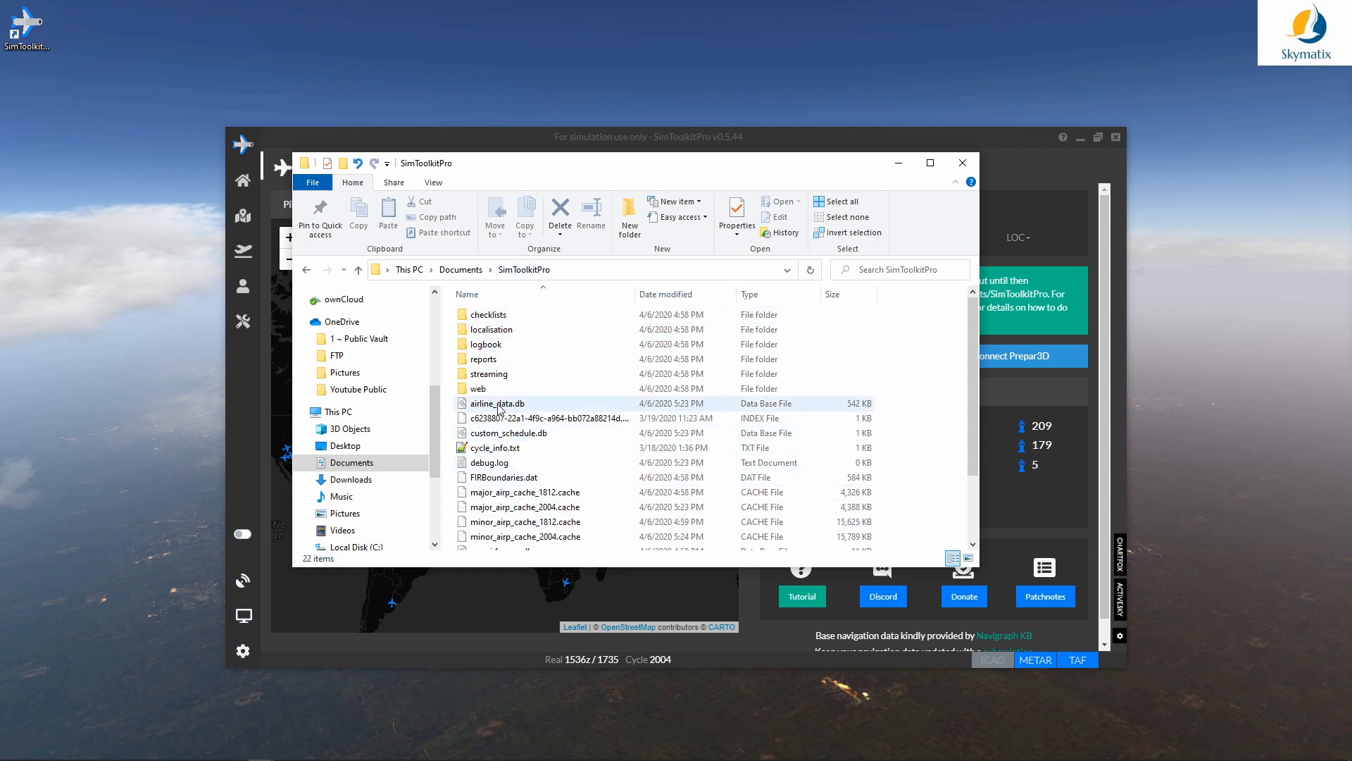
click(517, 451)
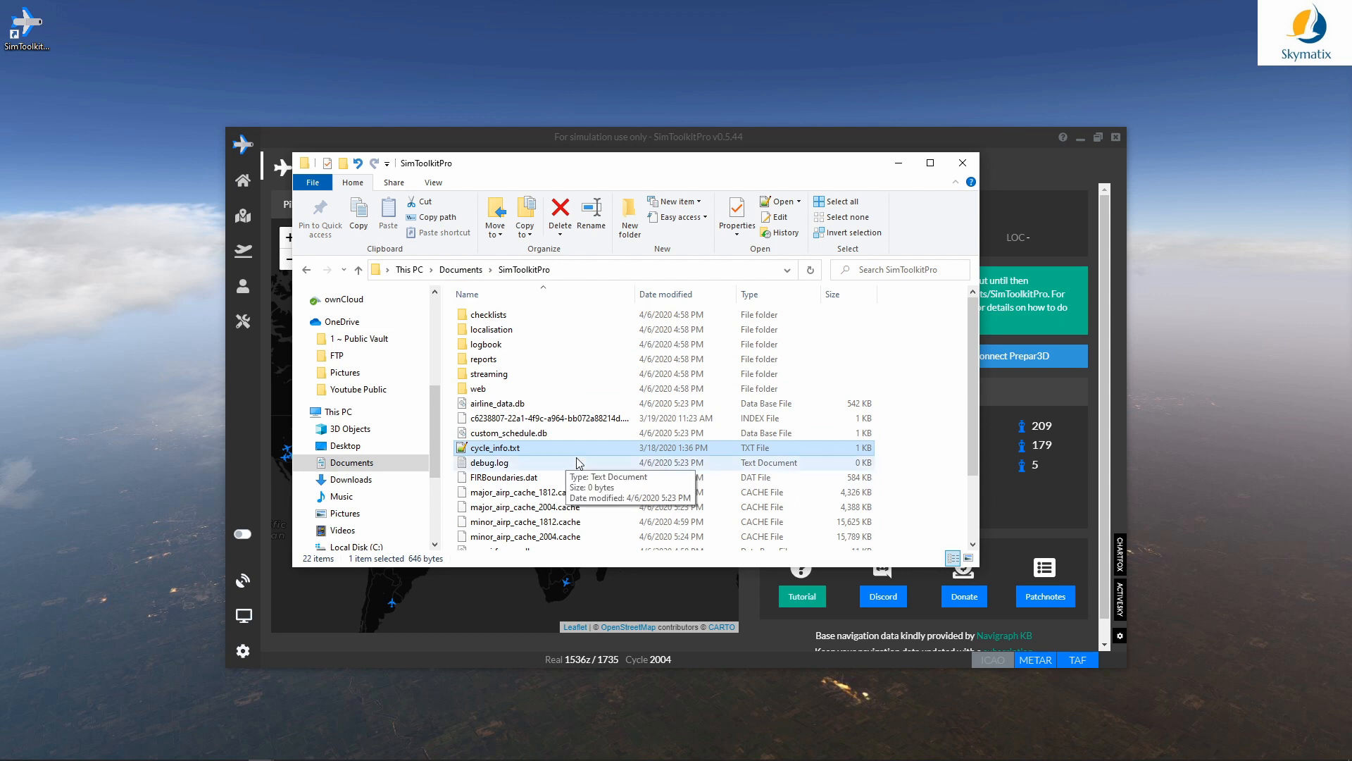
scroll(550, 454, down, 2)
scroll(568, 449, up, 1)
scroll(568, 450, up, 1)
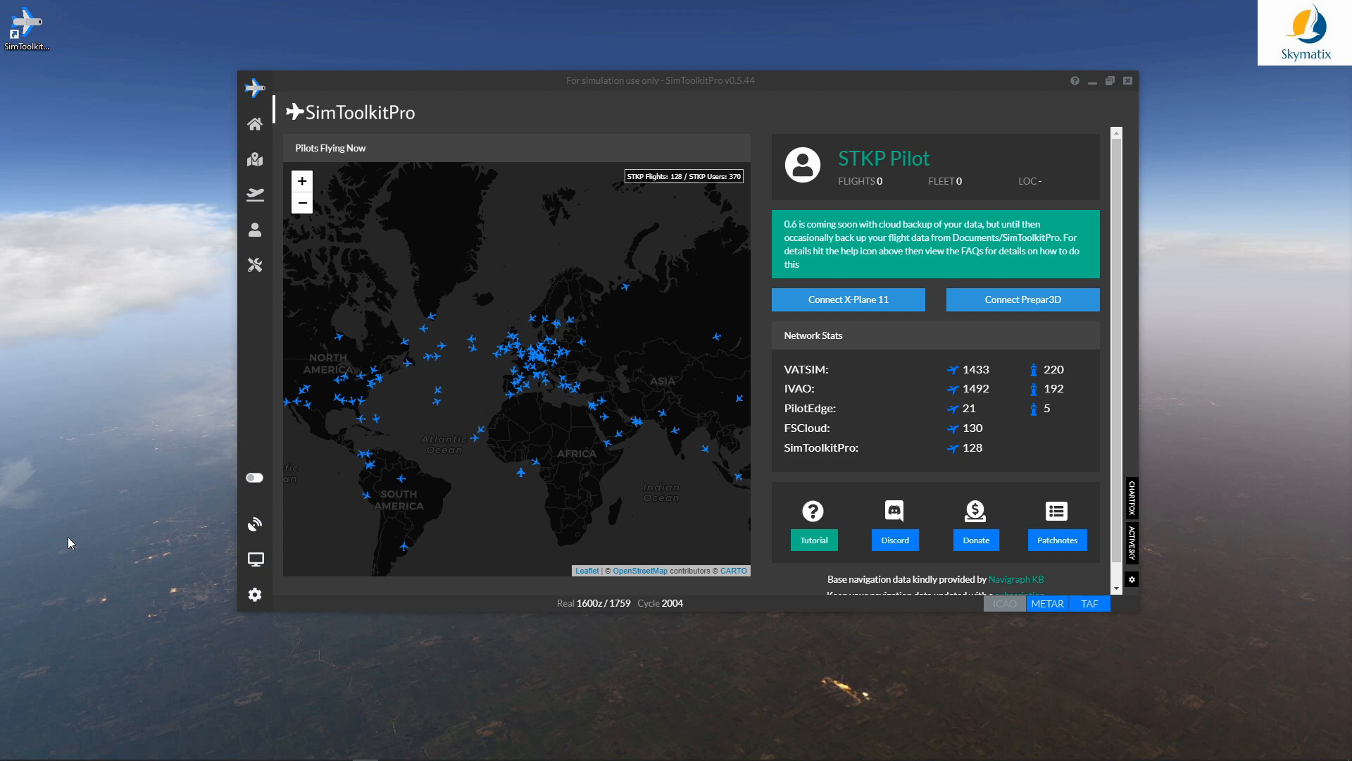
Step: In settings, replace the STKP Pilot online nickname with the user's account name
click(255, 596)
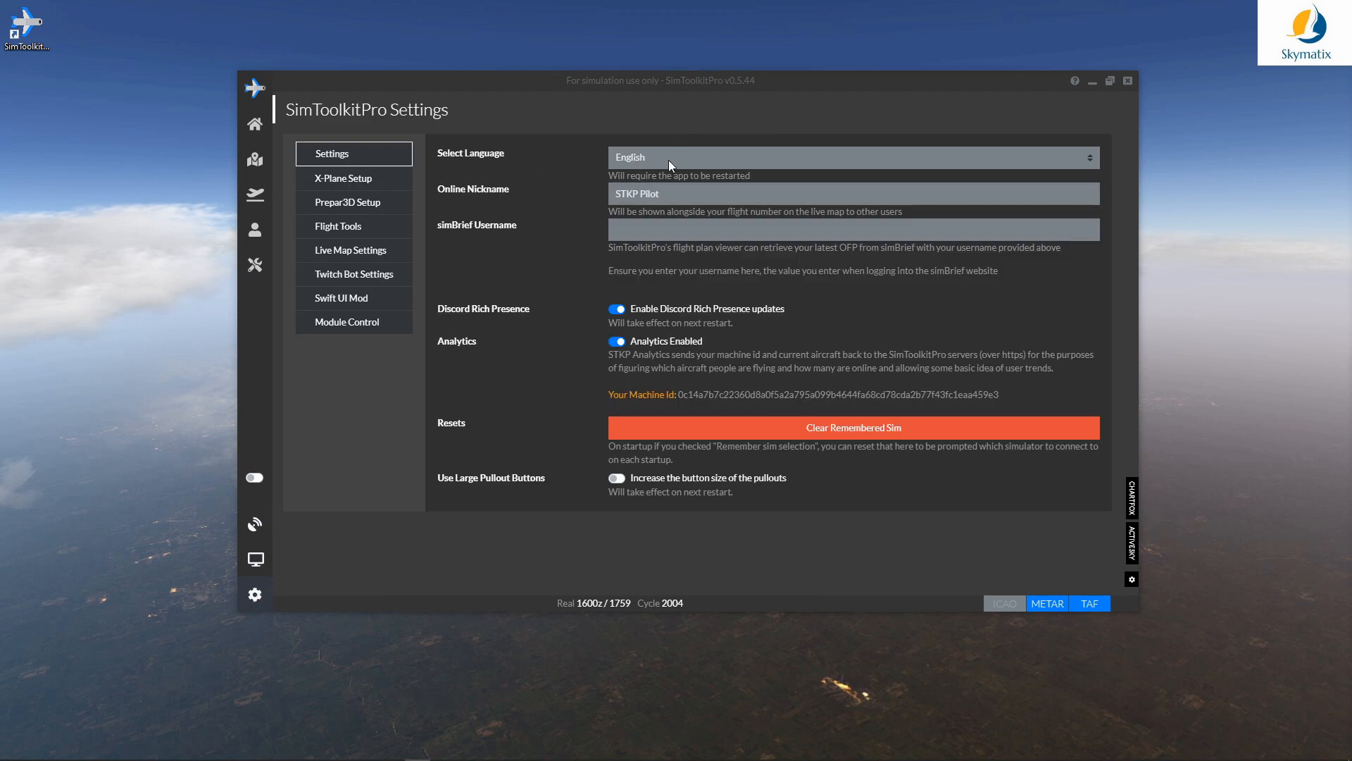
drag(663, 196, 621, 199)
text(Skymatix)
Step: Copy the nickname into simBrief Username, clearing a wrongly pasted link first
click(690, 229)
text(http://jardesign.org/forum/viewtopic.php?id=11820)
key(ctrl+a)
key(BackSpace)
key(shift+Tab)
key(ctrl+c)
key(Tab)
key(ctrl+v)
Step: Enable Use Large Pullout Buttons and set the X-Plane 11 folder to E:\X-Plane 11 via X-Plane.exe
click(618, 479)
click(354, 180)
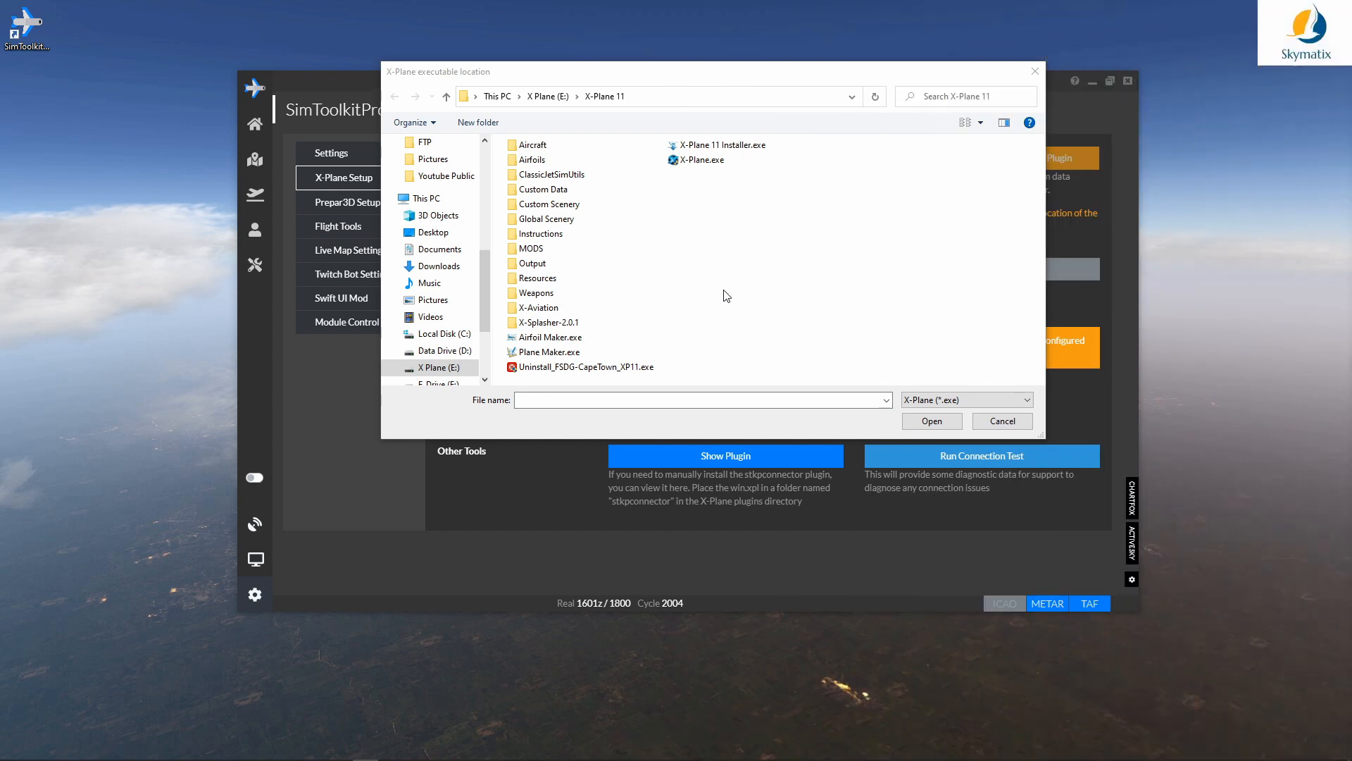
click(704, 162)
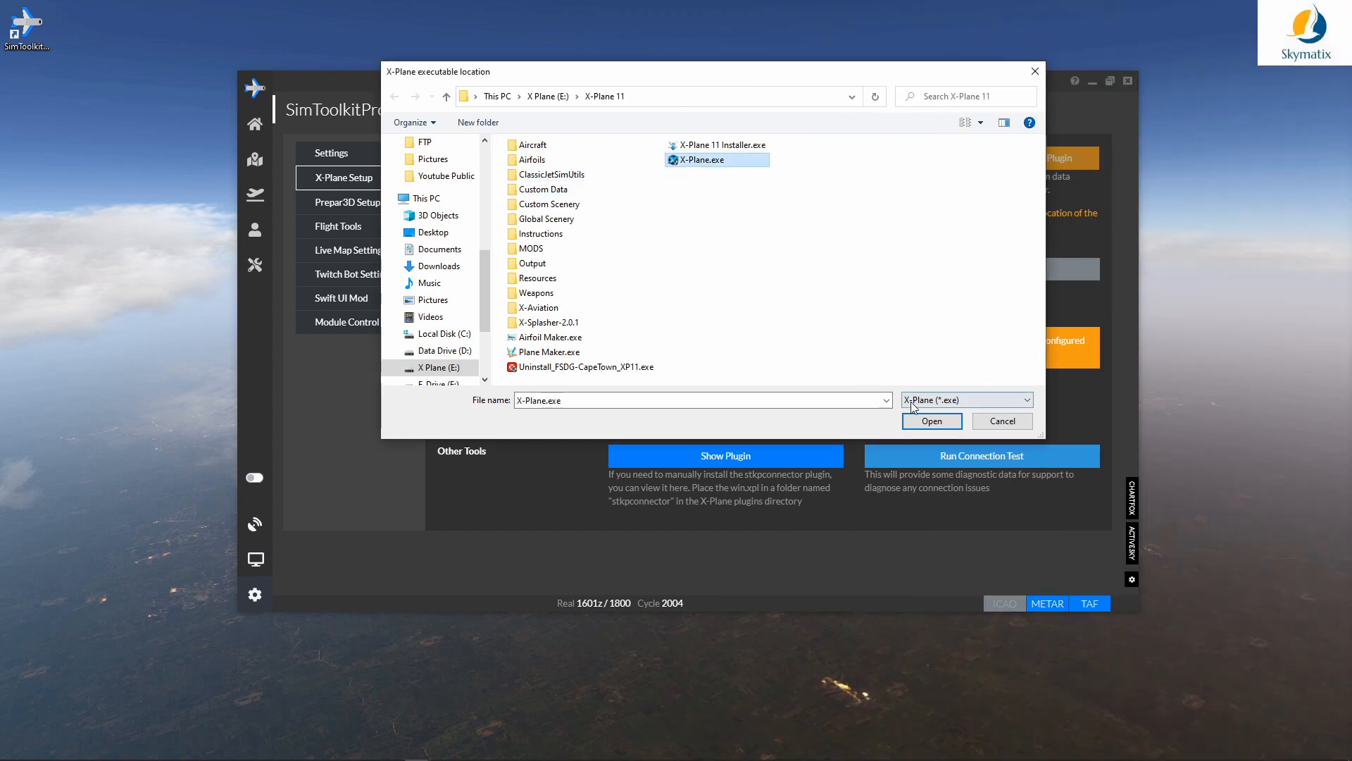
click(916, 422)
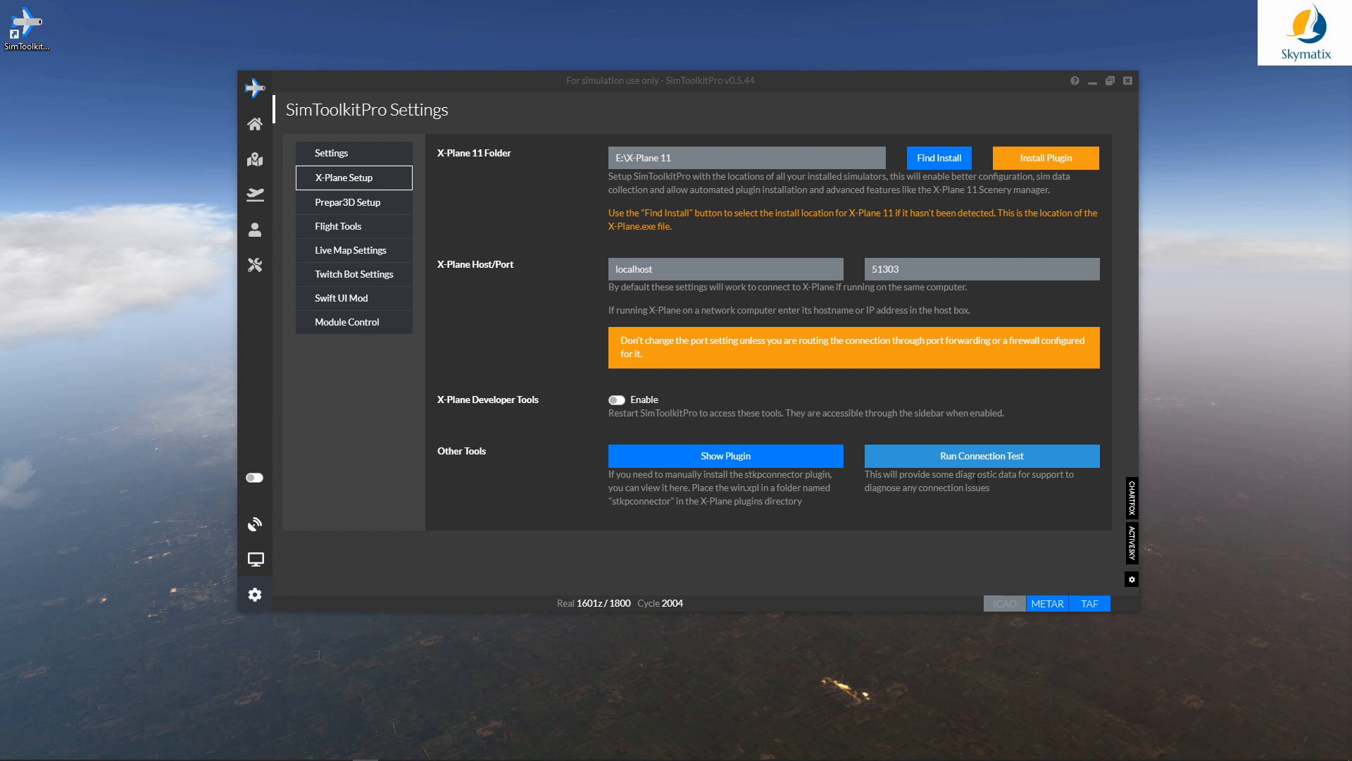
click(355, 232)
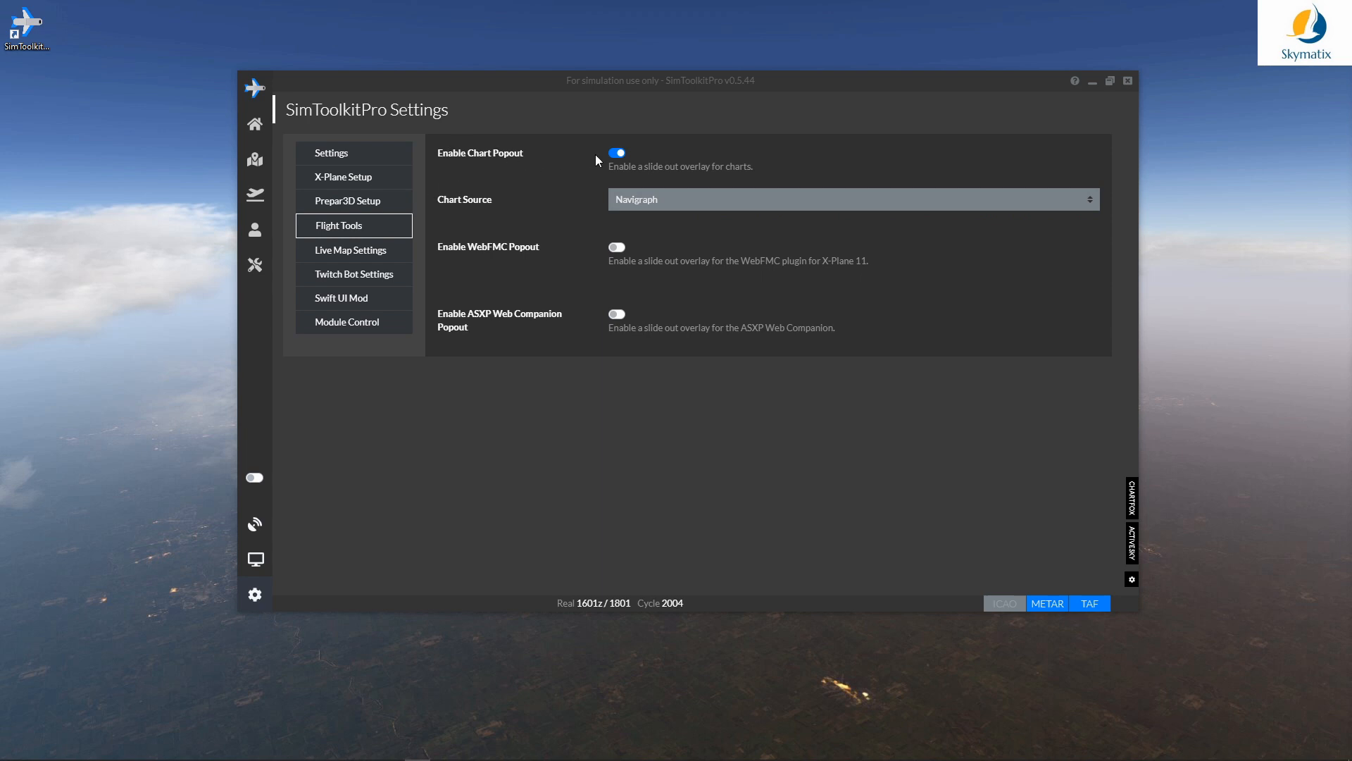
Step: Enable the WebFMC and ASXP Web Companion popouts, keeping the chart popout on
click(618, 152)
click(618, 152)
click(617, 247)
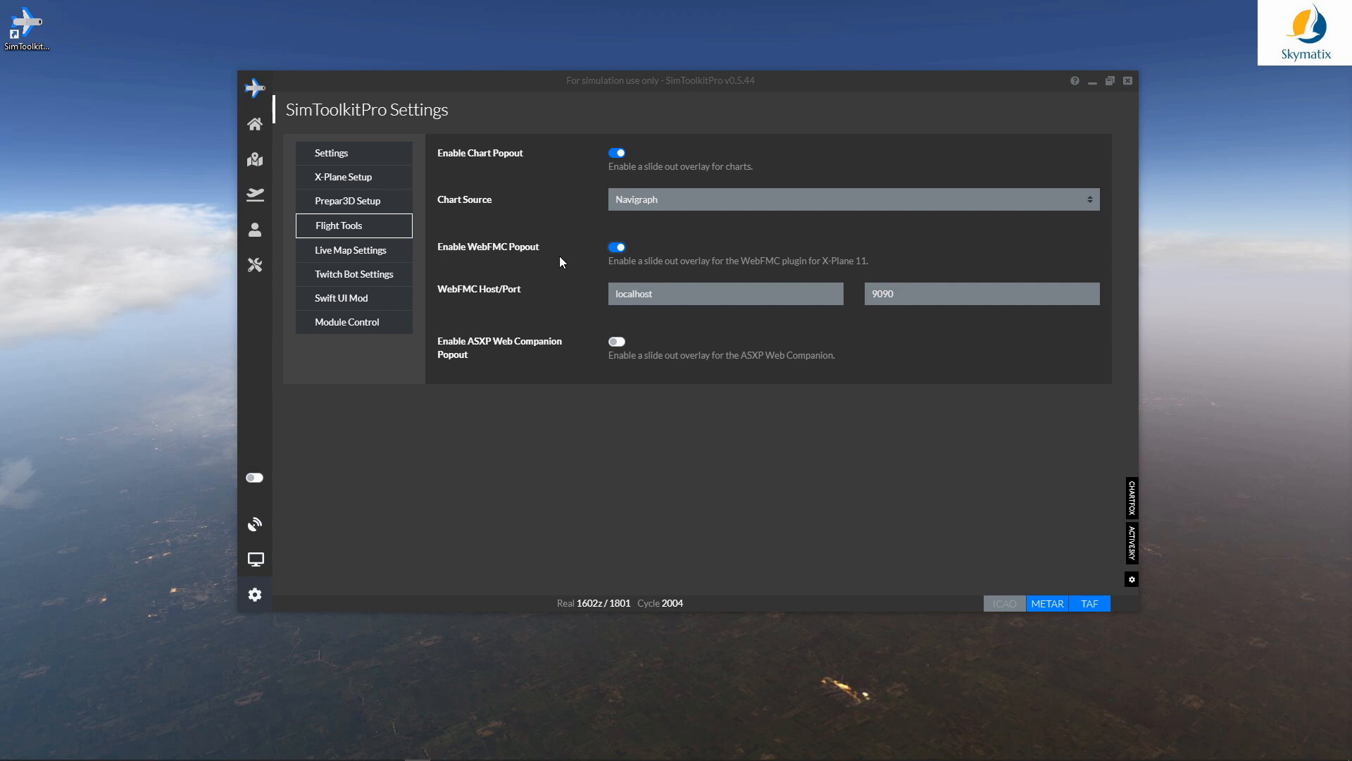
click(616, 343)
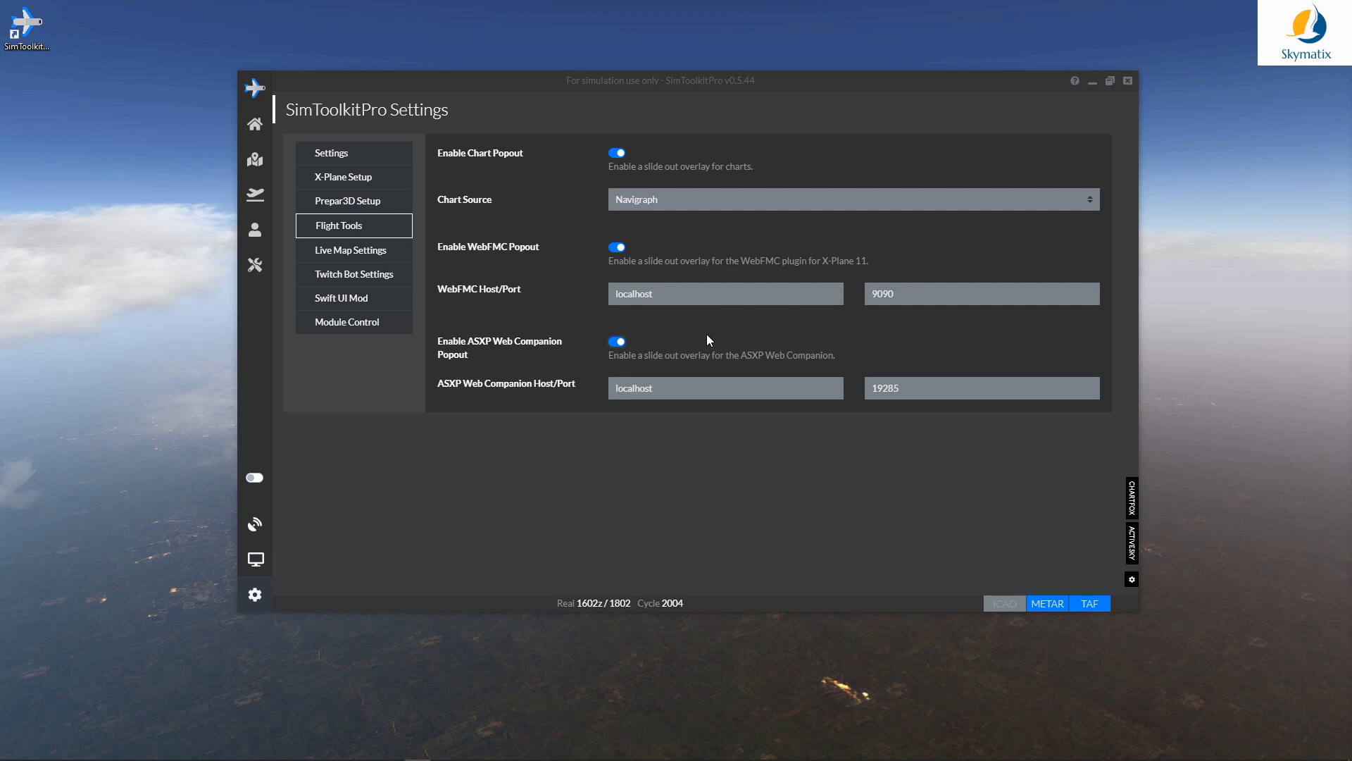
click(357, 255)
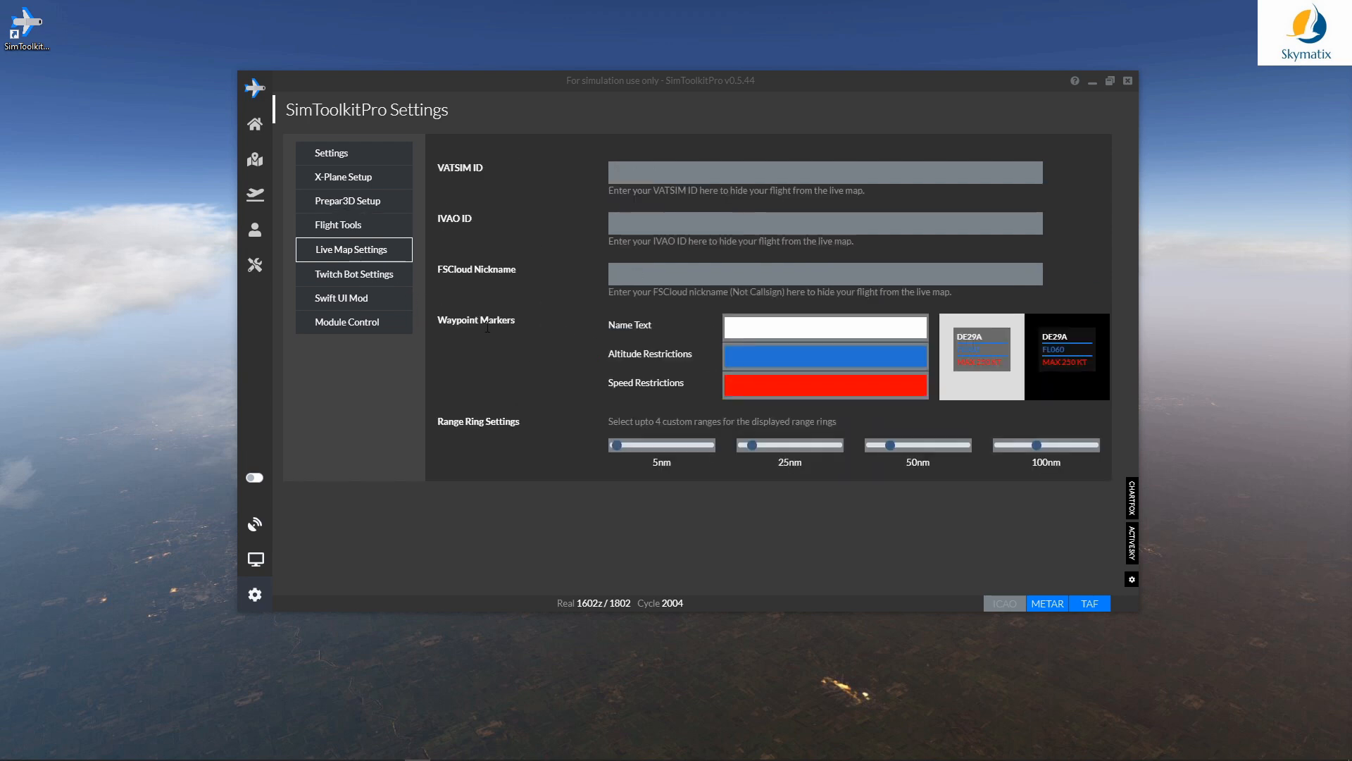
Step: Change the altitude restriction marker colour to a pale mint green
click(851, 361)
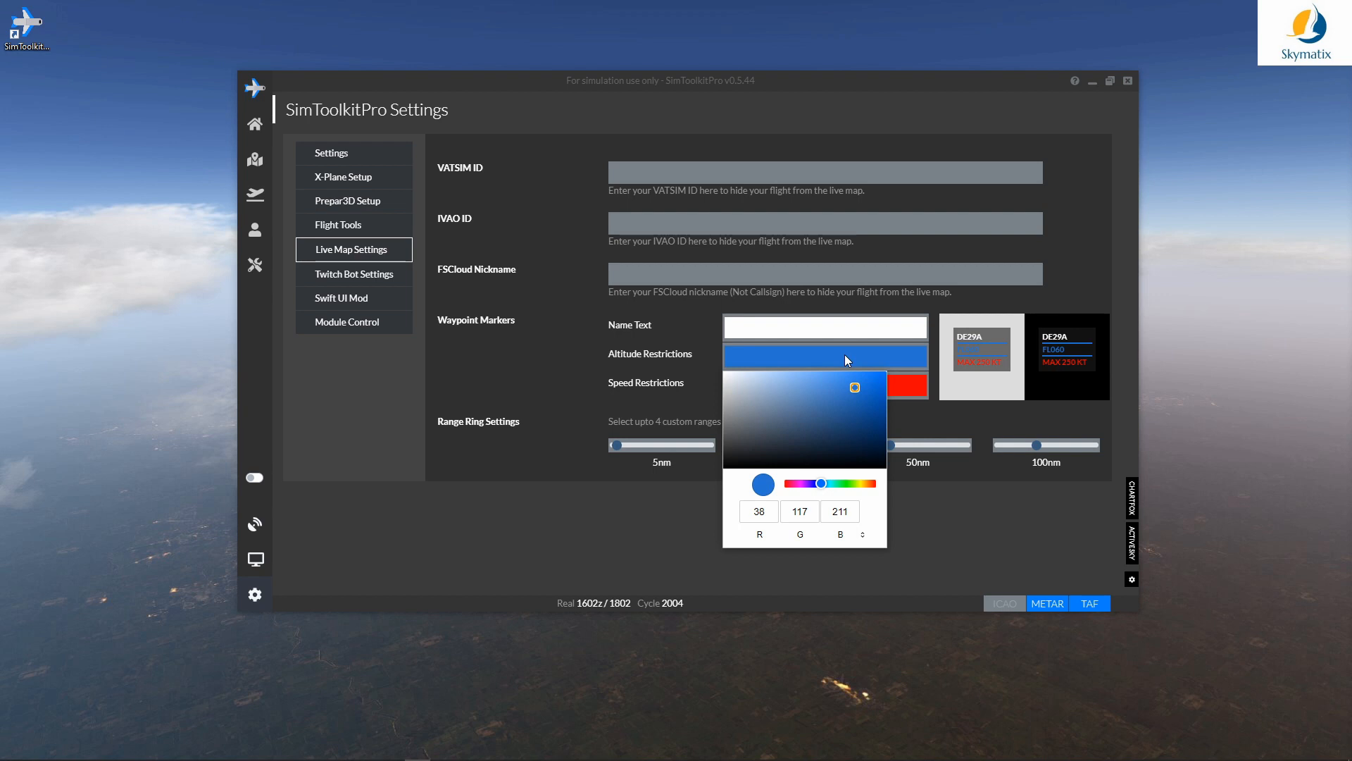
click(819, 484)
drag(819, 485, 784, 484)
drag(851, 387, 759, 380)
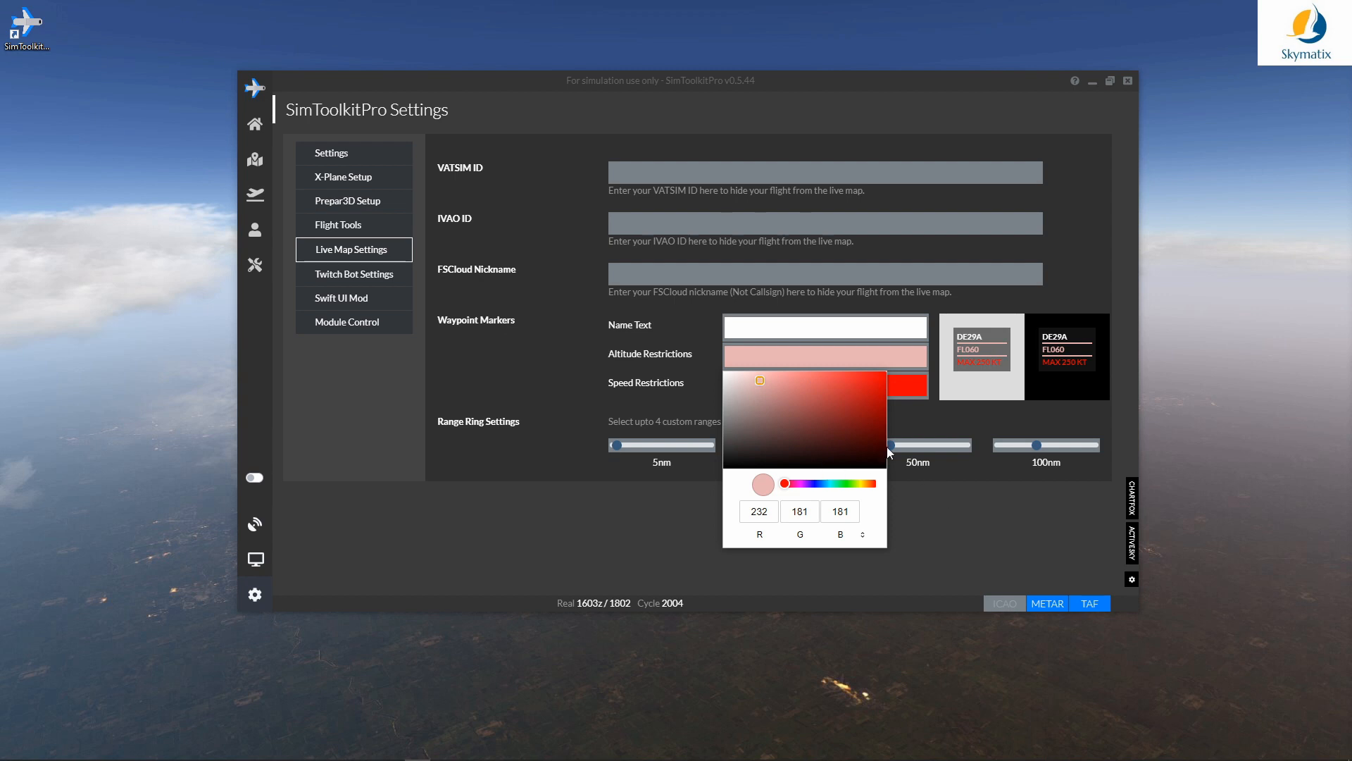
drag(785, 483, 839, 487)
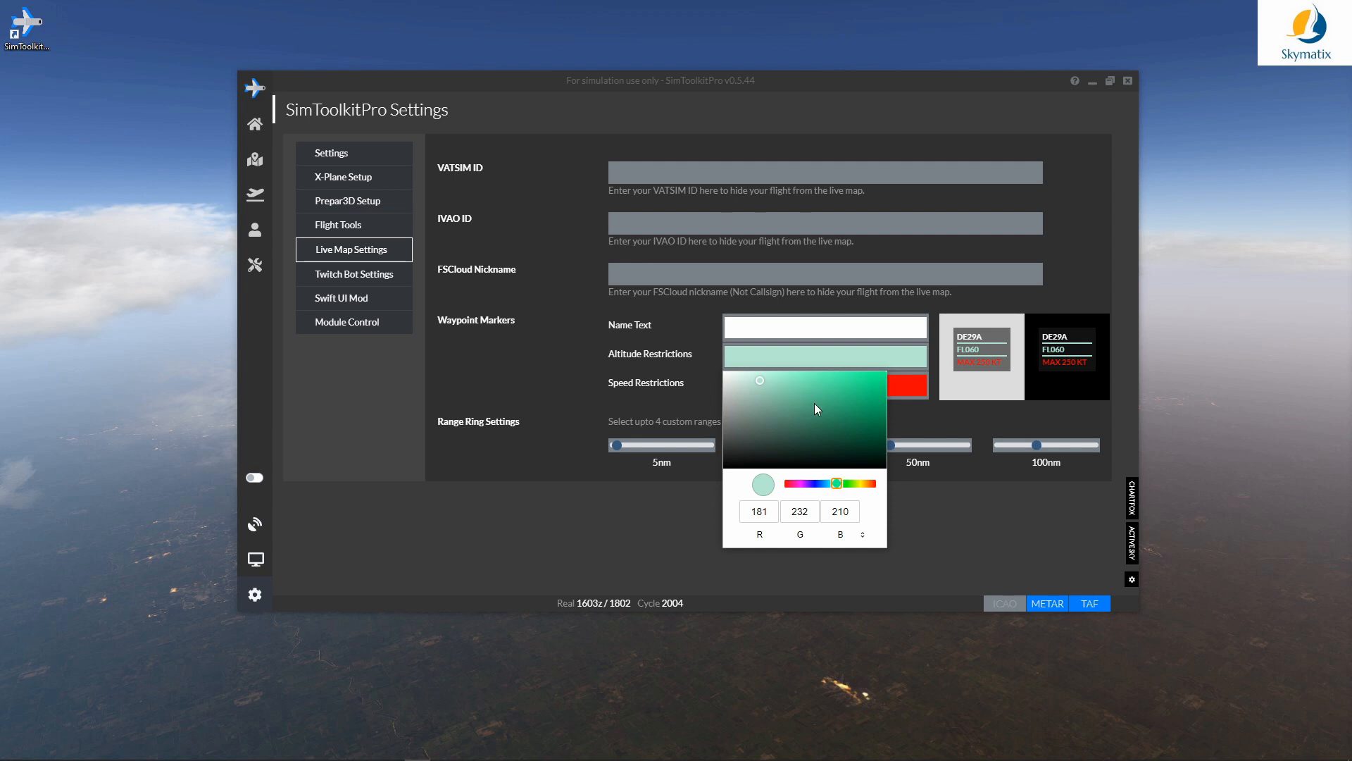
click(998, 520)
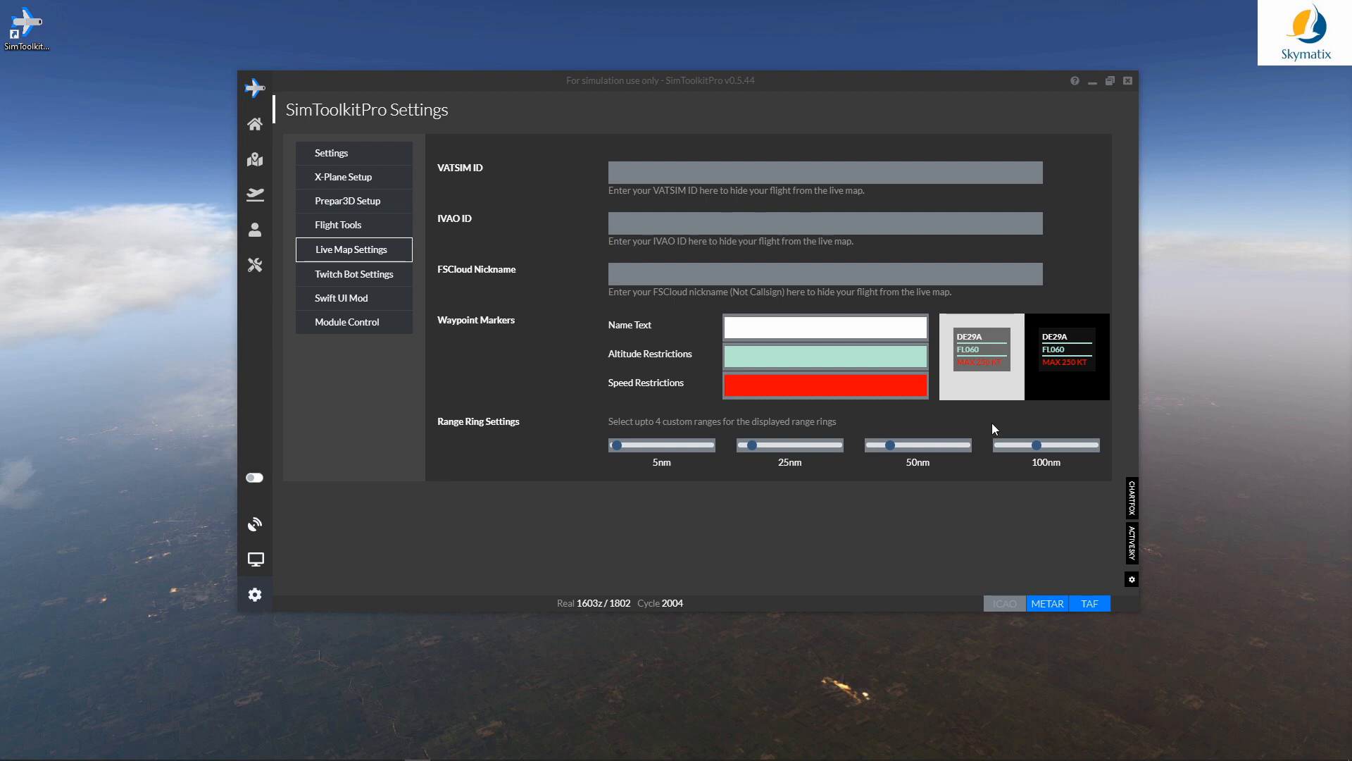
Step: Set the speed restriction marker colour to cyan (RGB 0, 255, 251)
click(836, 391)
drag(787, 515, 832, 517)
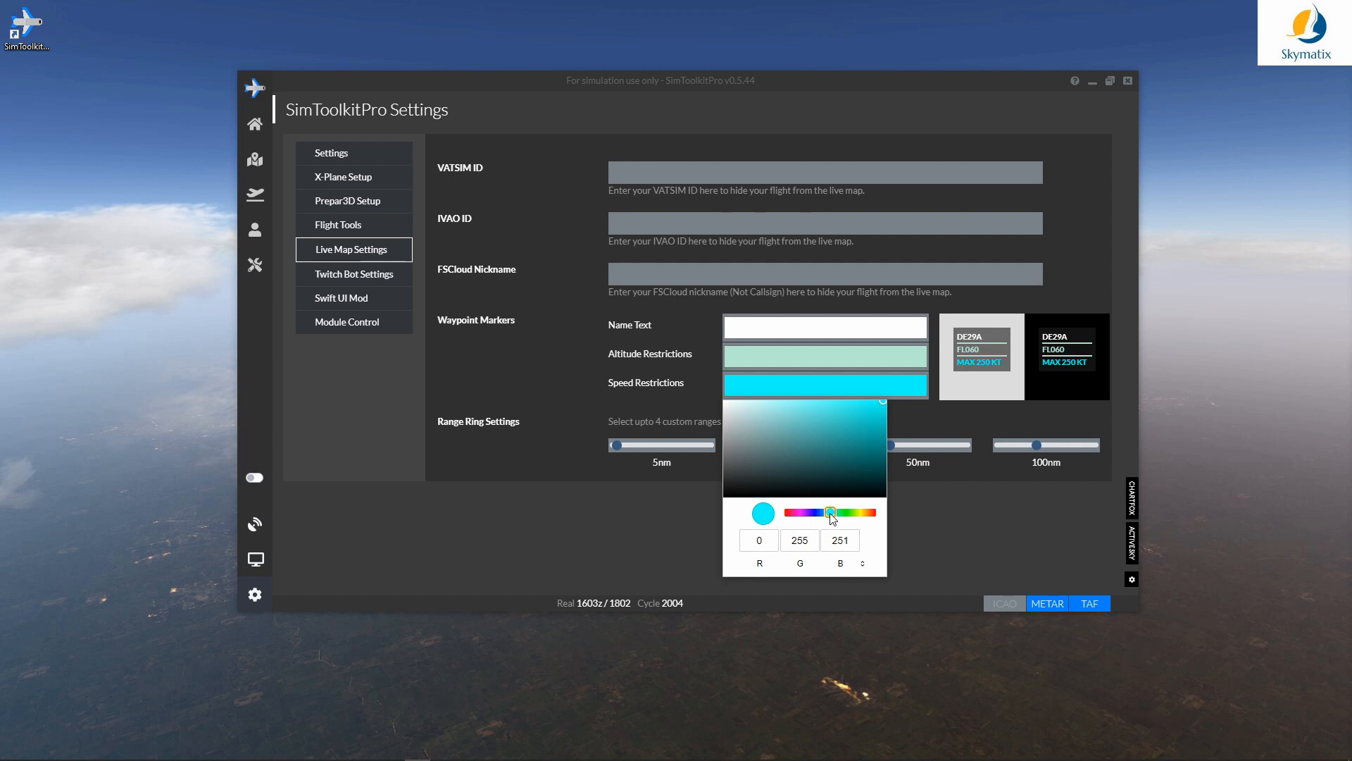
click(959, 525)
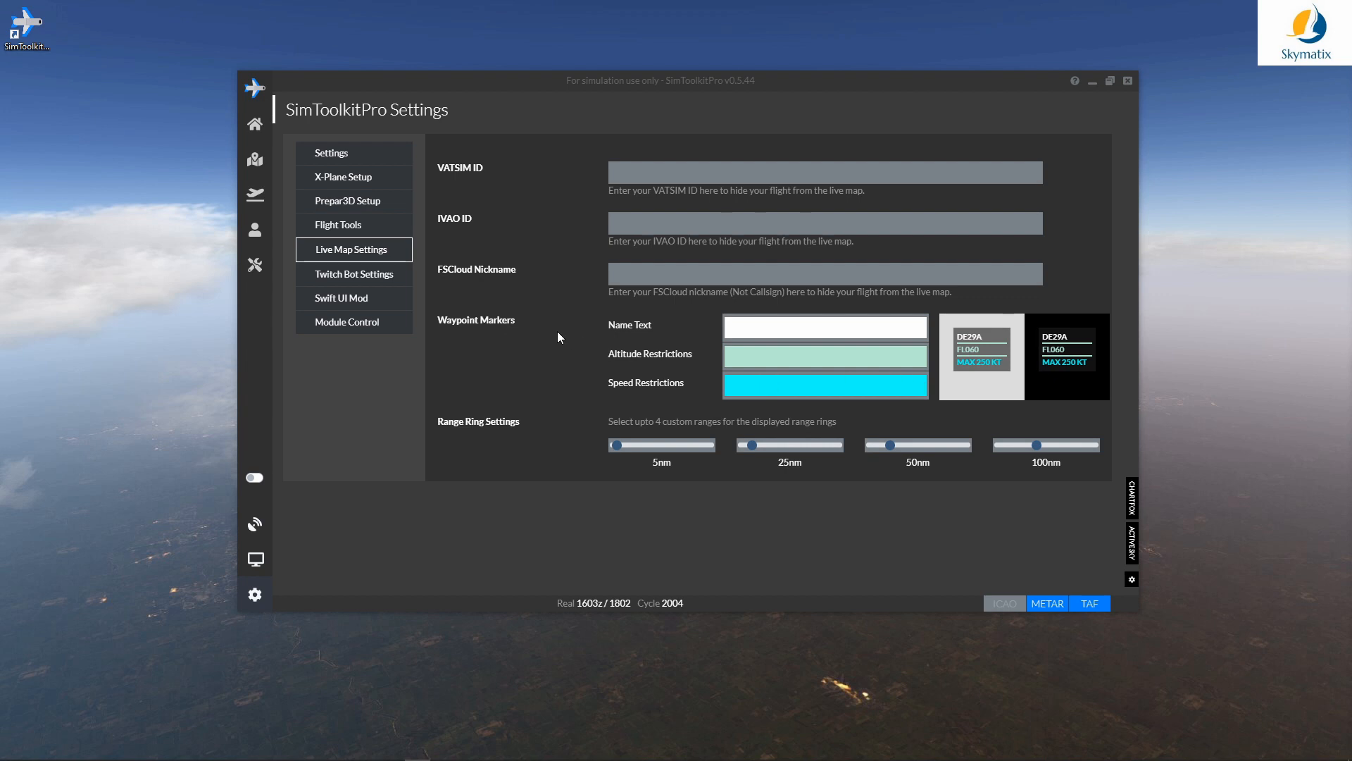
Step: Enter the pilot's IVAO ID in the IVAO ID field
click(627, 170)
click(663, 224)
text(173655)
Step: Paste the VATSIM ID into its field and show the Twitch Bot Settings page
click(672, 176)
text(1196920)
click(665, 175)
click(342, 281)
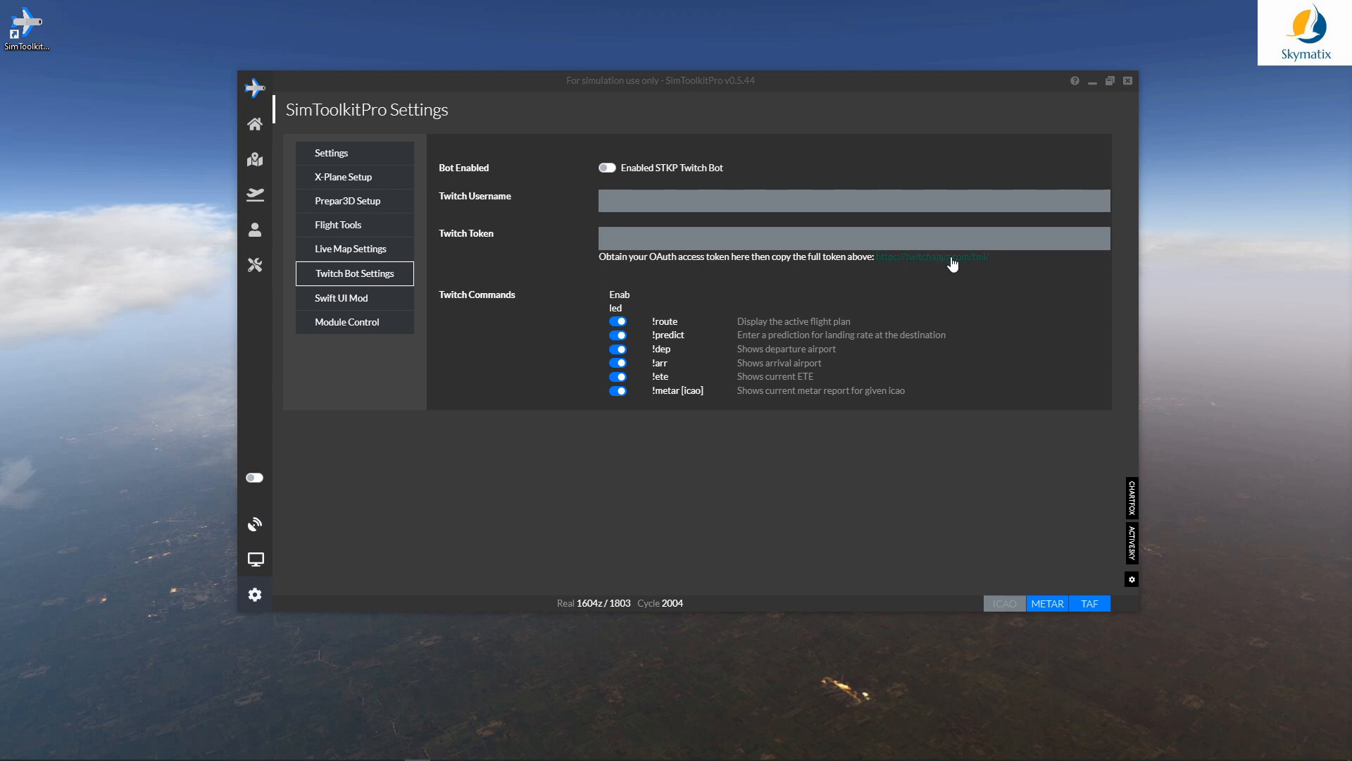
Step: Move past the Swift UI Mod page to Module Control, showing all eleven modules enabled
click(352, 297)
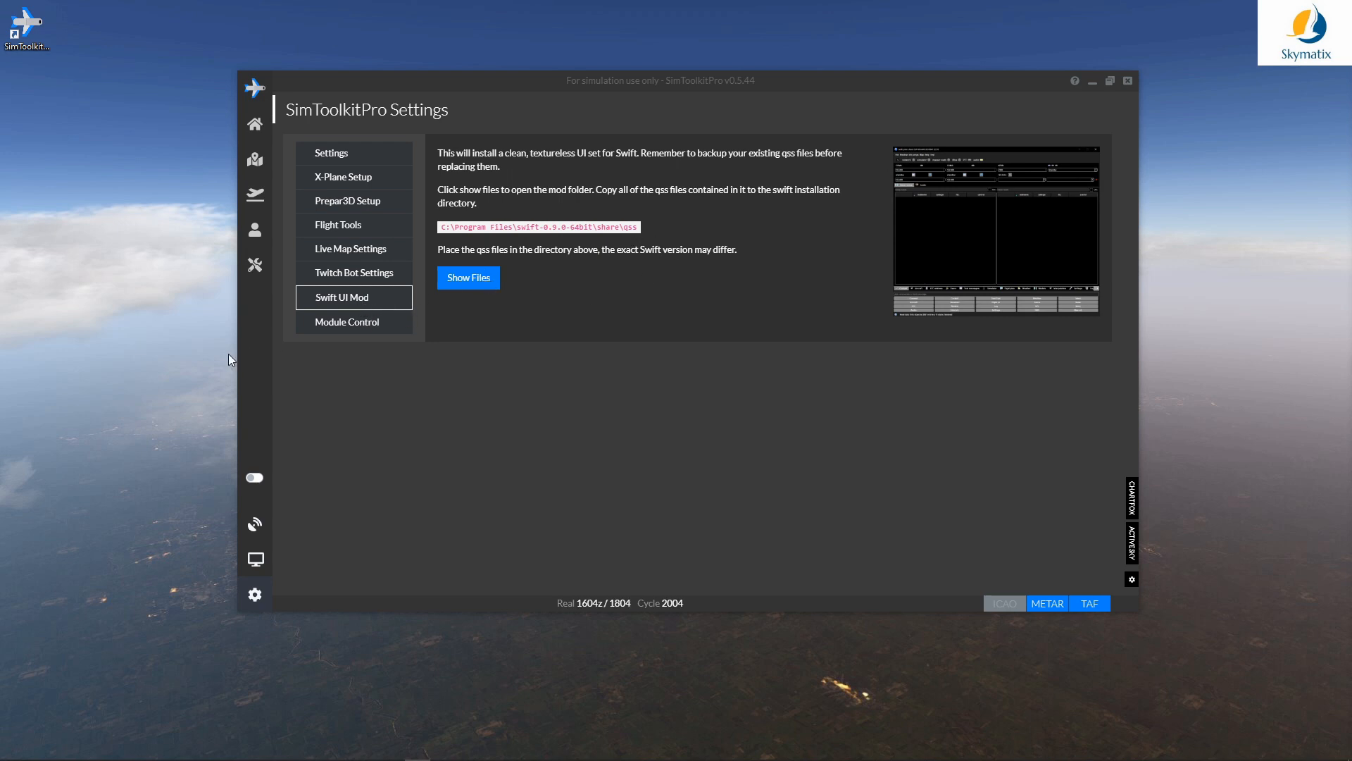
click(343, 324)
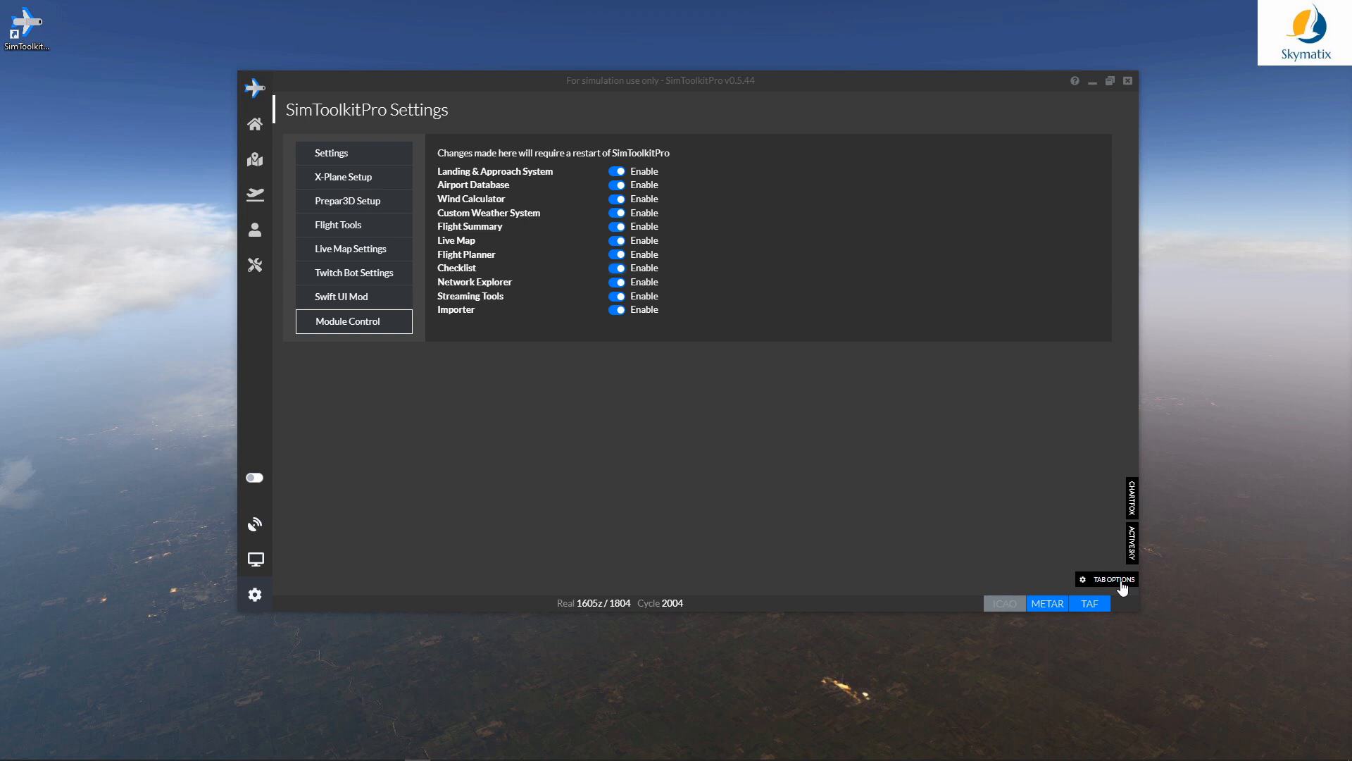
Step: In Tab Options, set the first tab to ActiveSky and the second to ChartFox
click(1122, 584)
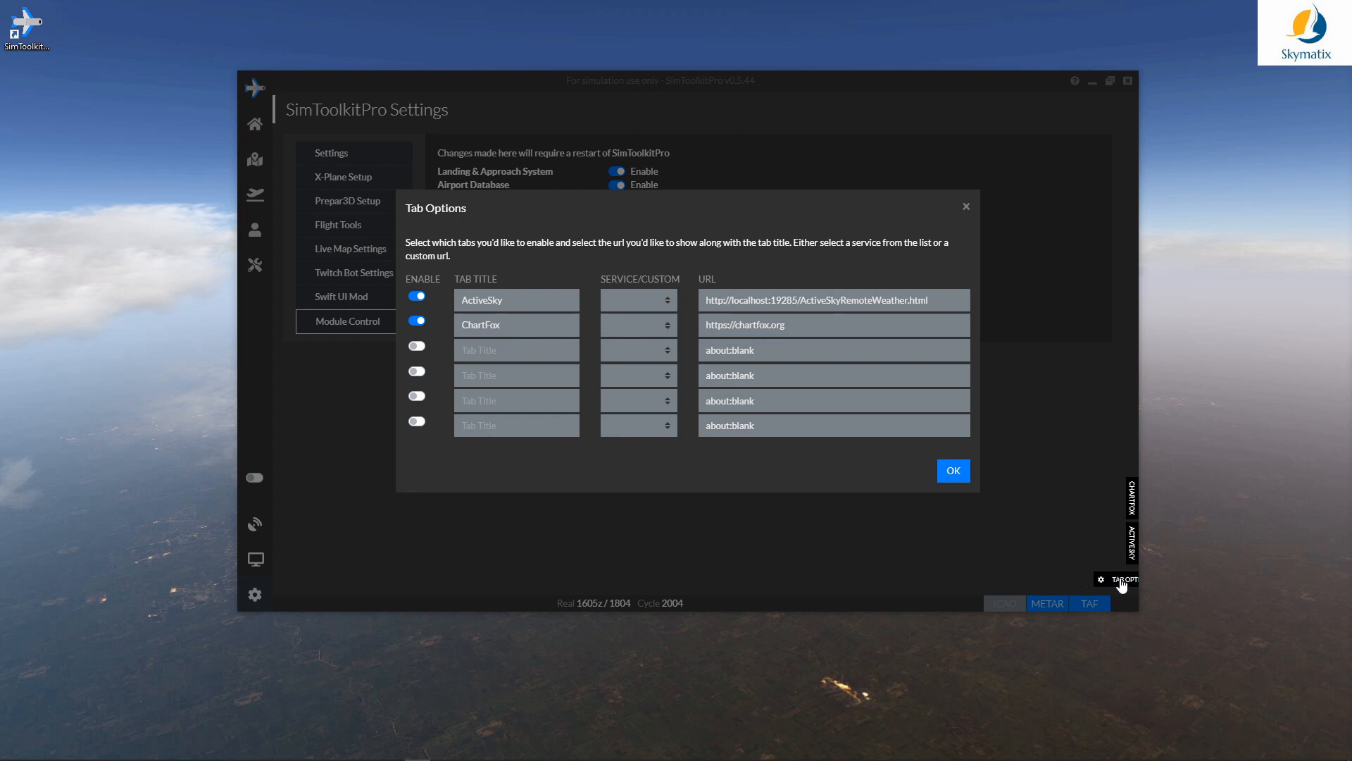
click(619, 301)
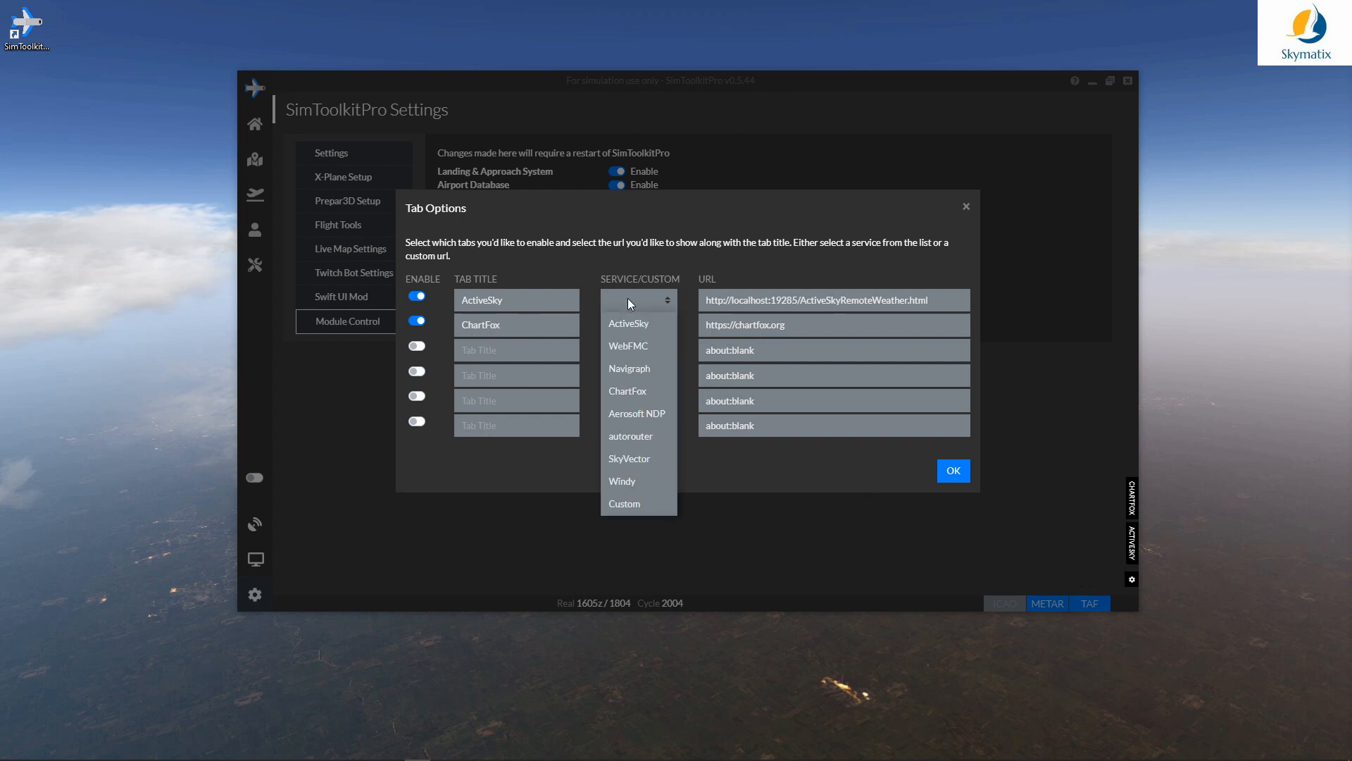
click(629, 323)
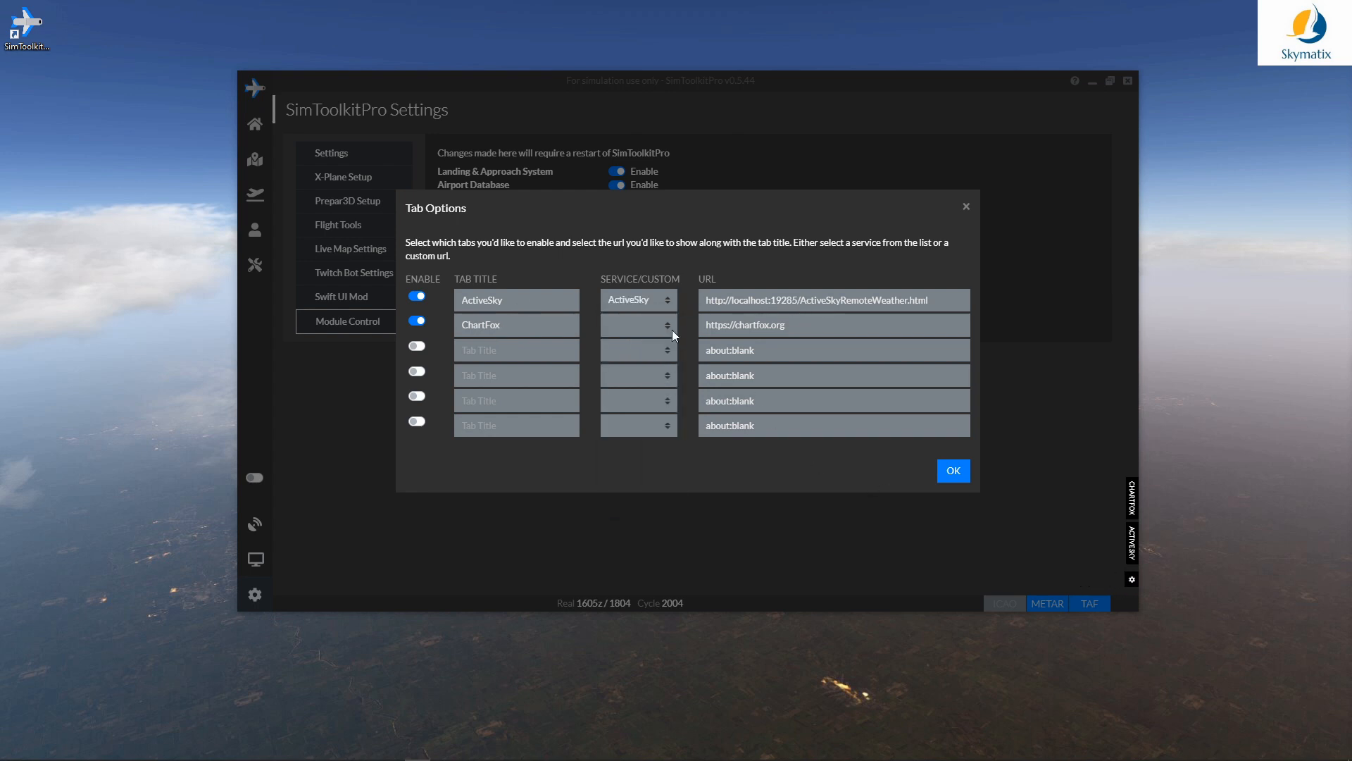
click(623, 326)
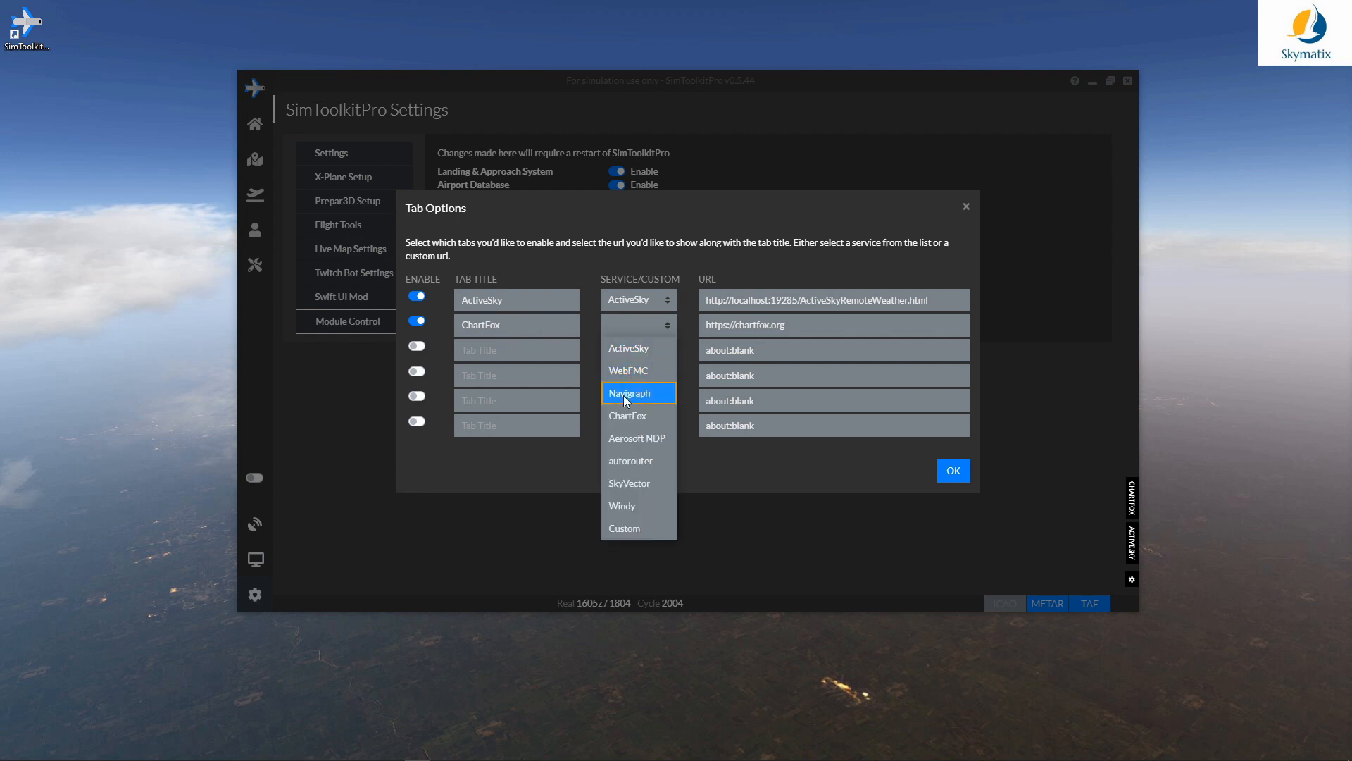
click(628, 418)
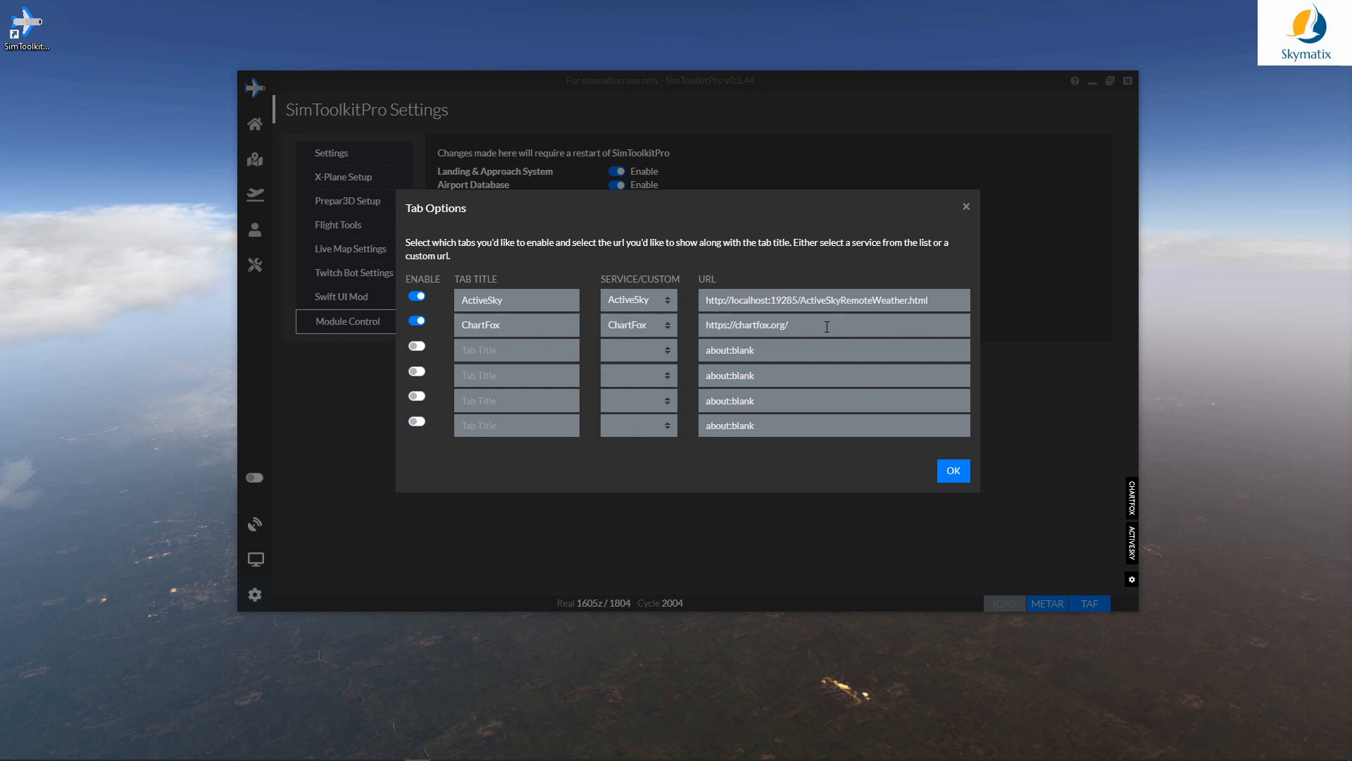
Step: Add an enabled Navigraph tab titled 'Navigraph' and a SkyVector tab titled 'Skyvector'
click(623, 351)
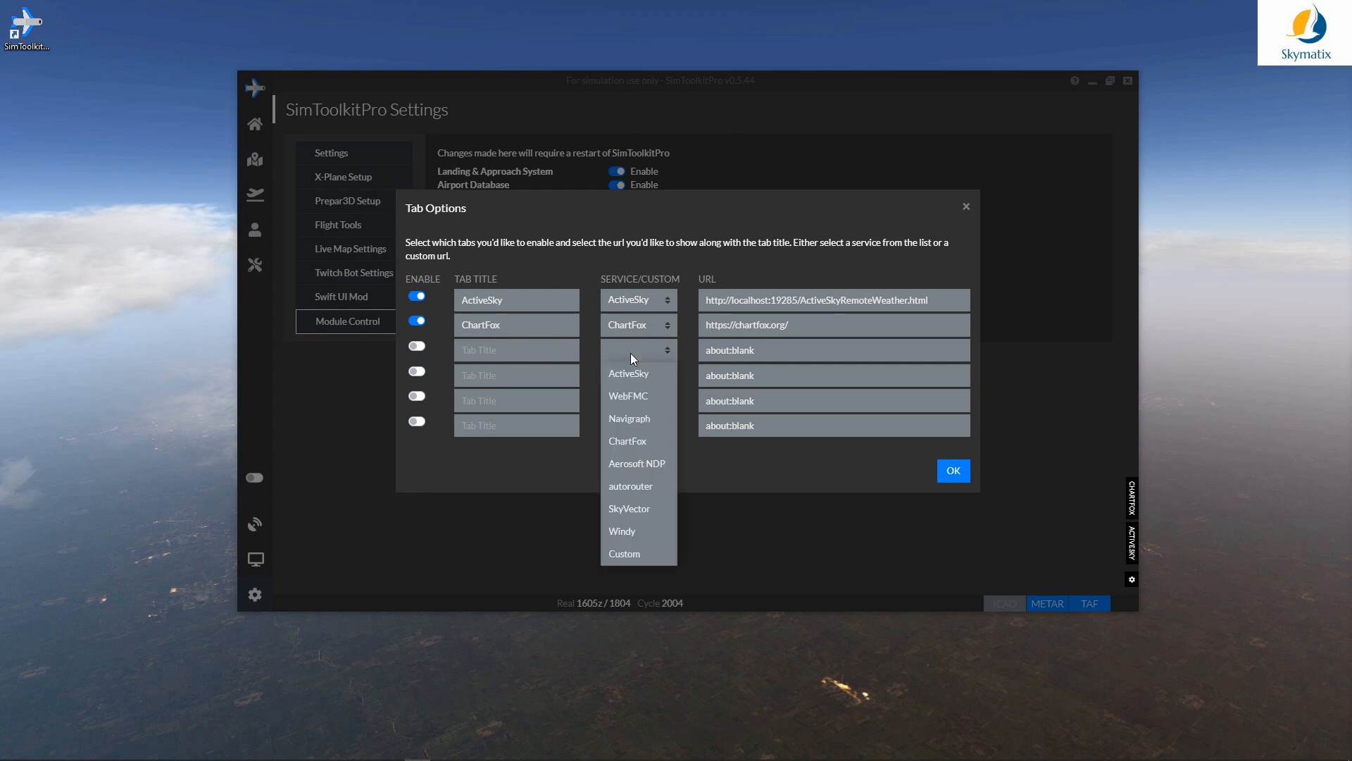
click(627, 419)
text(Navigr)
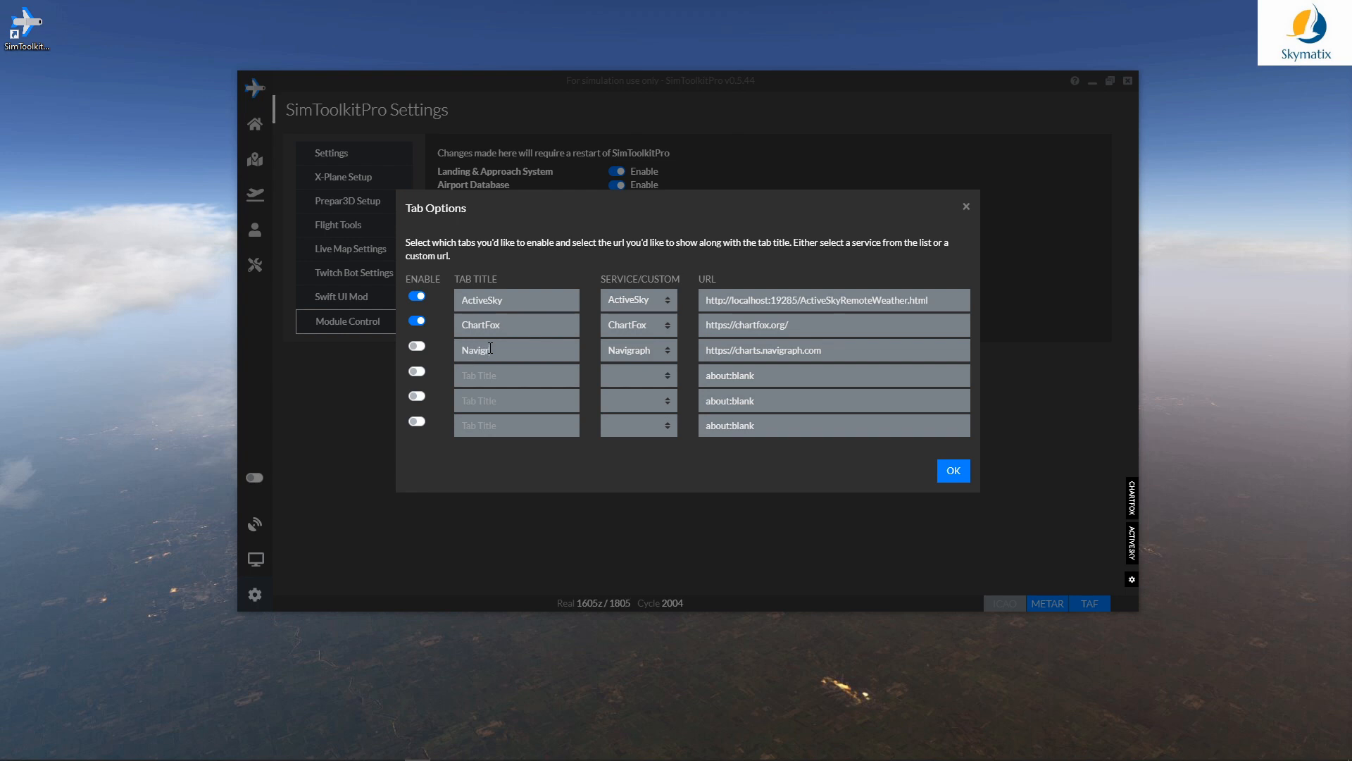
text(aph)
click(419, 346)
click(638, 377)
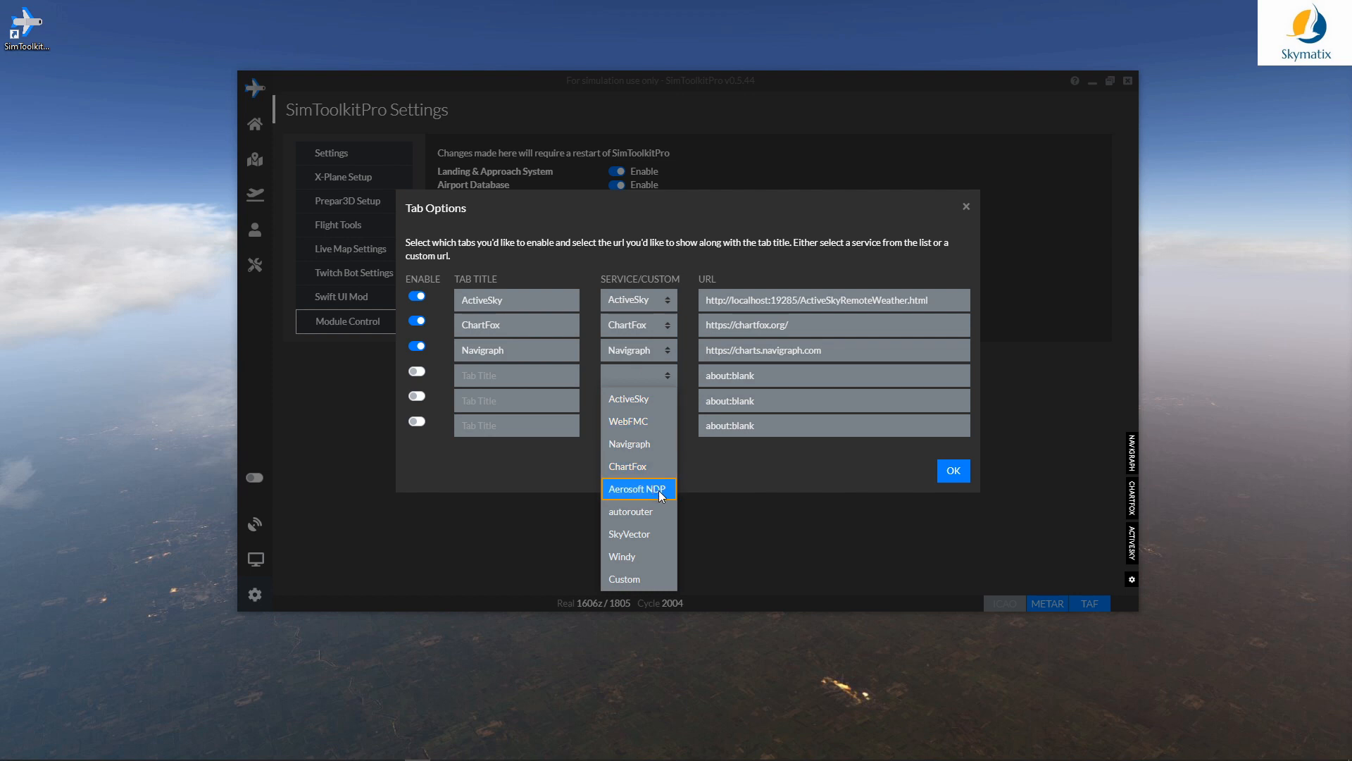
click(653, 534)
click(489, 382)
text(Sk)
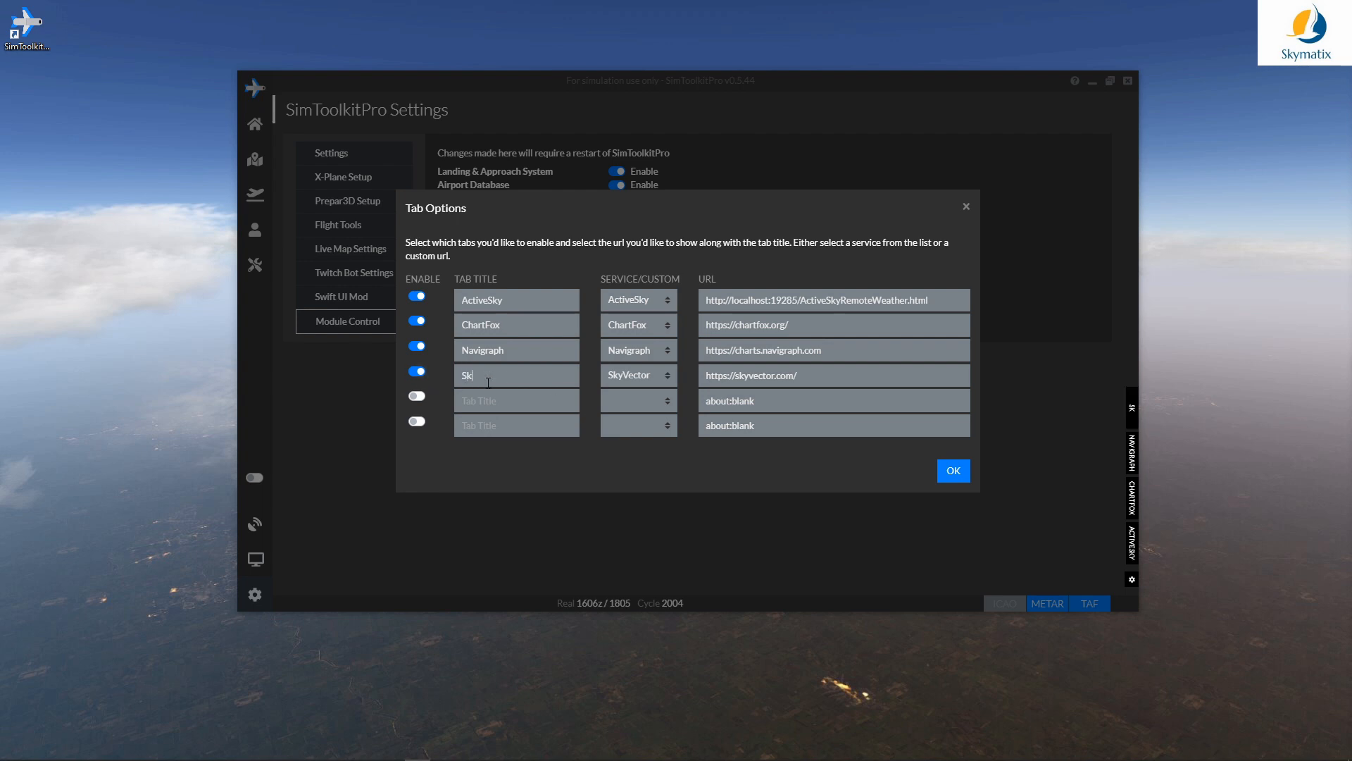
text(yvector)
Step: Add an enabled fifth tab for Windy, titled 'Wind'
click(624, 406)
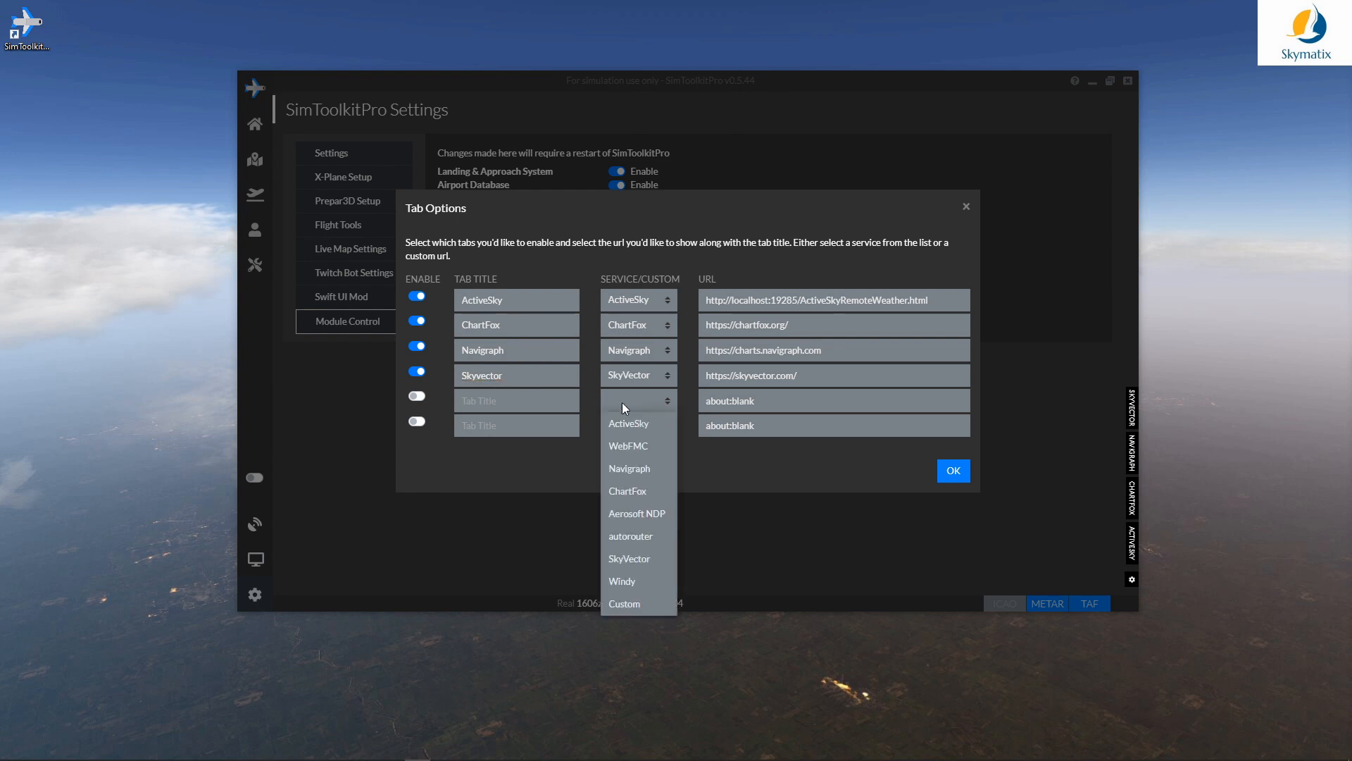
click(653, 583)
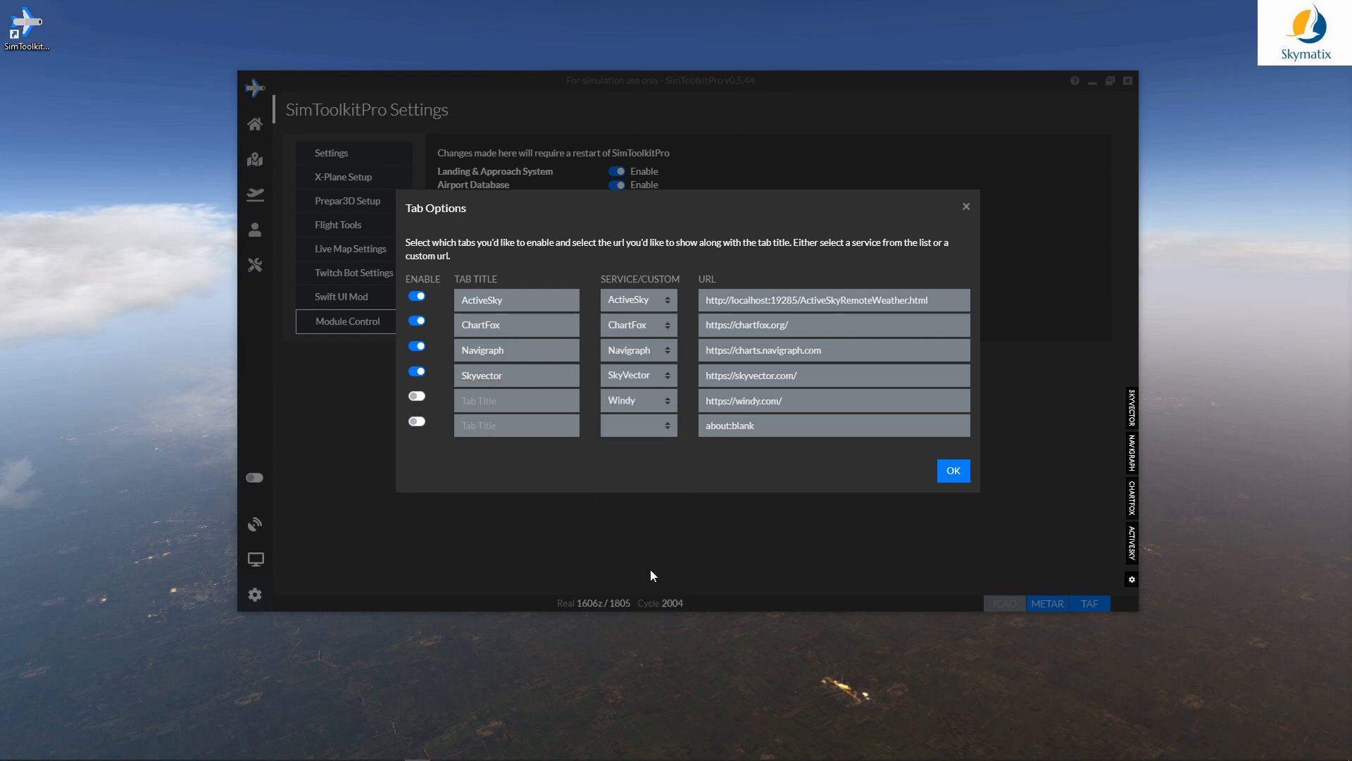
click(550, 407)
text(Wind)
click(418, 399)
Step: Make the sixth tab a Custom service titled 'VA' and select its about:blank address
click(638, 425)
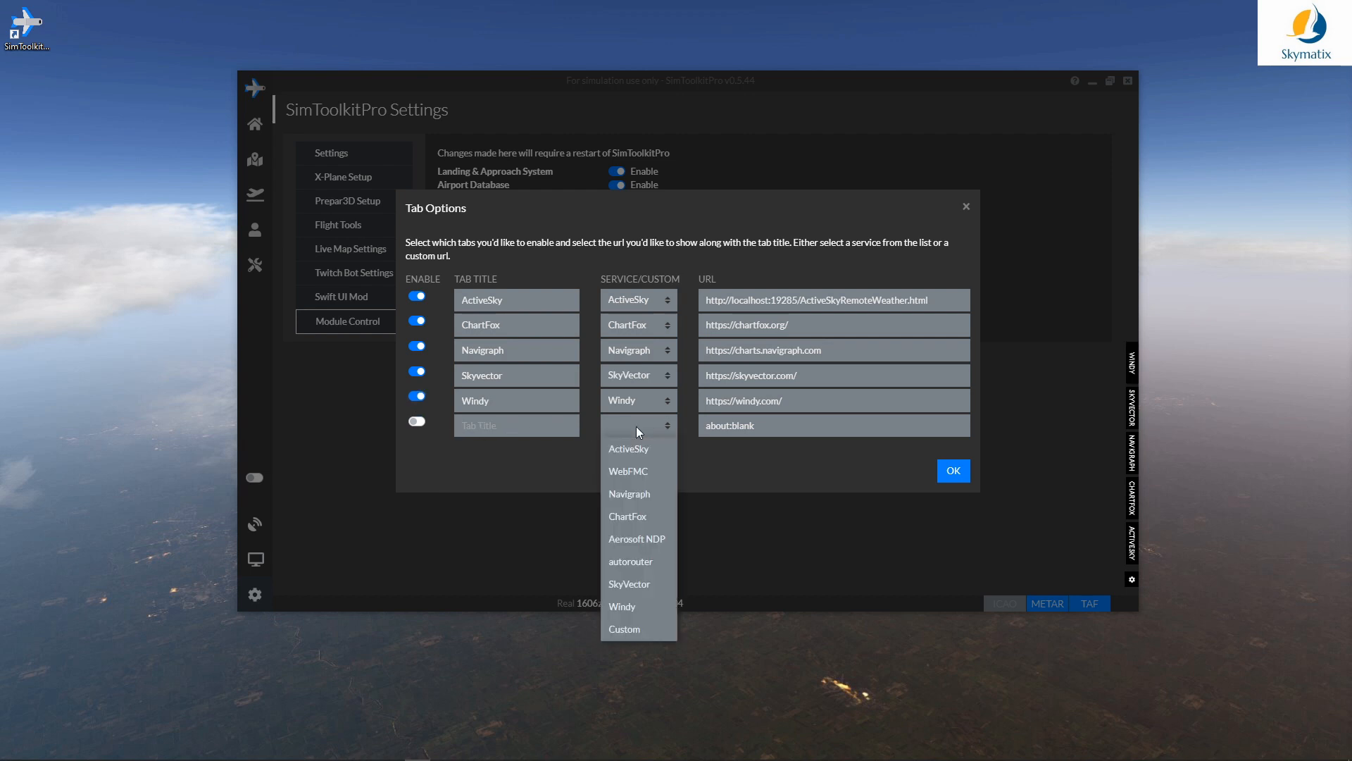
click(631, 629)
click(479, 427)
text(VA)
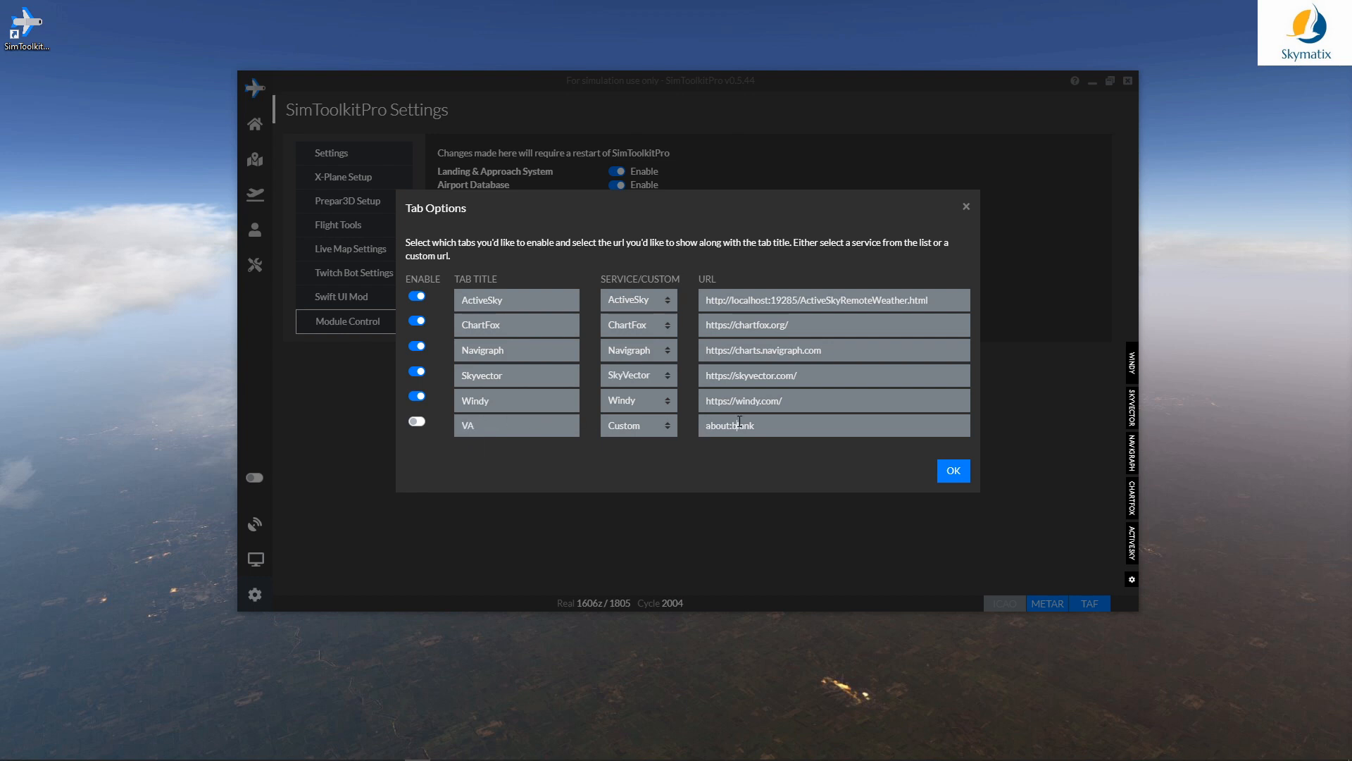
drag(798, 421, 718, 416)
Step: Save the tab options and preview the ActiveSky, ChartFox and Navigraph Charts panels
click(954, 470)
click(1125, 555)
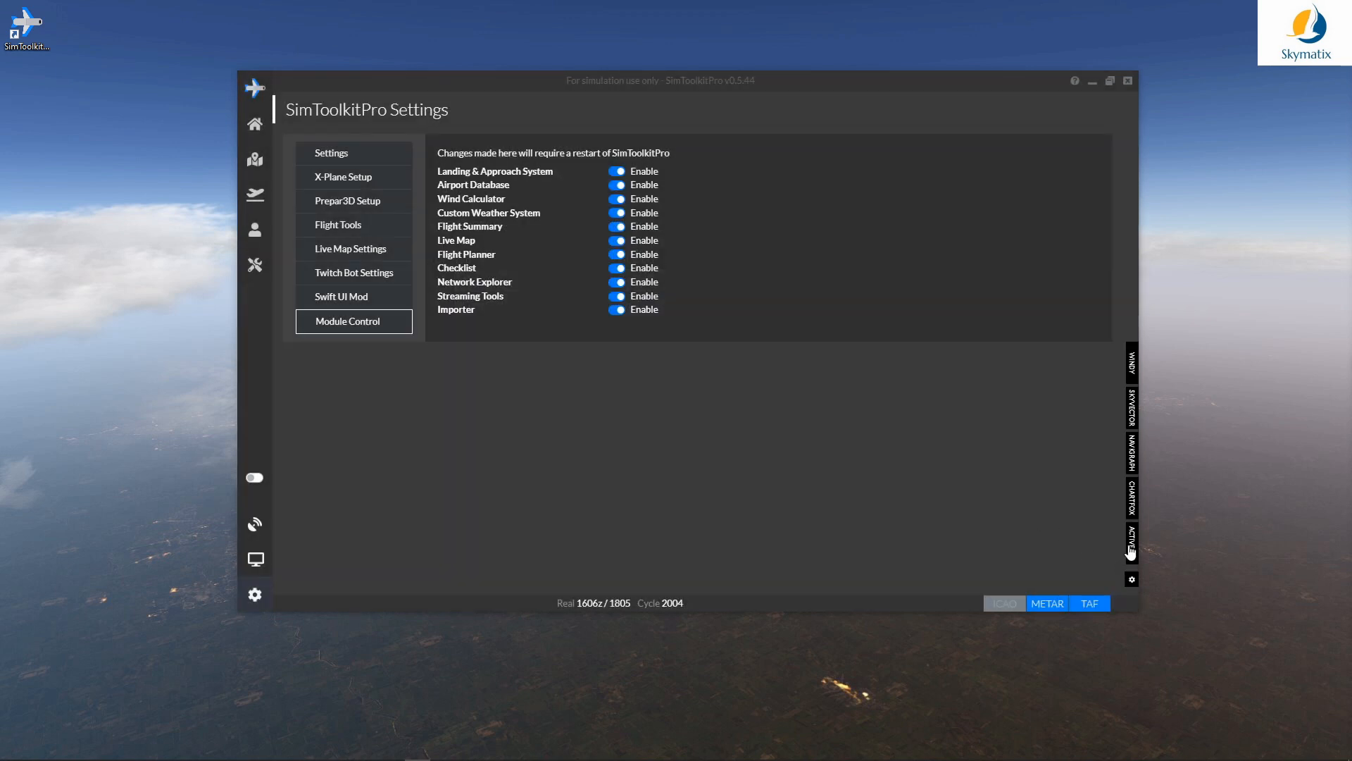
click(395, 552)
click(1131, 496)
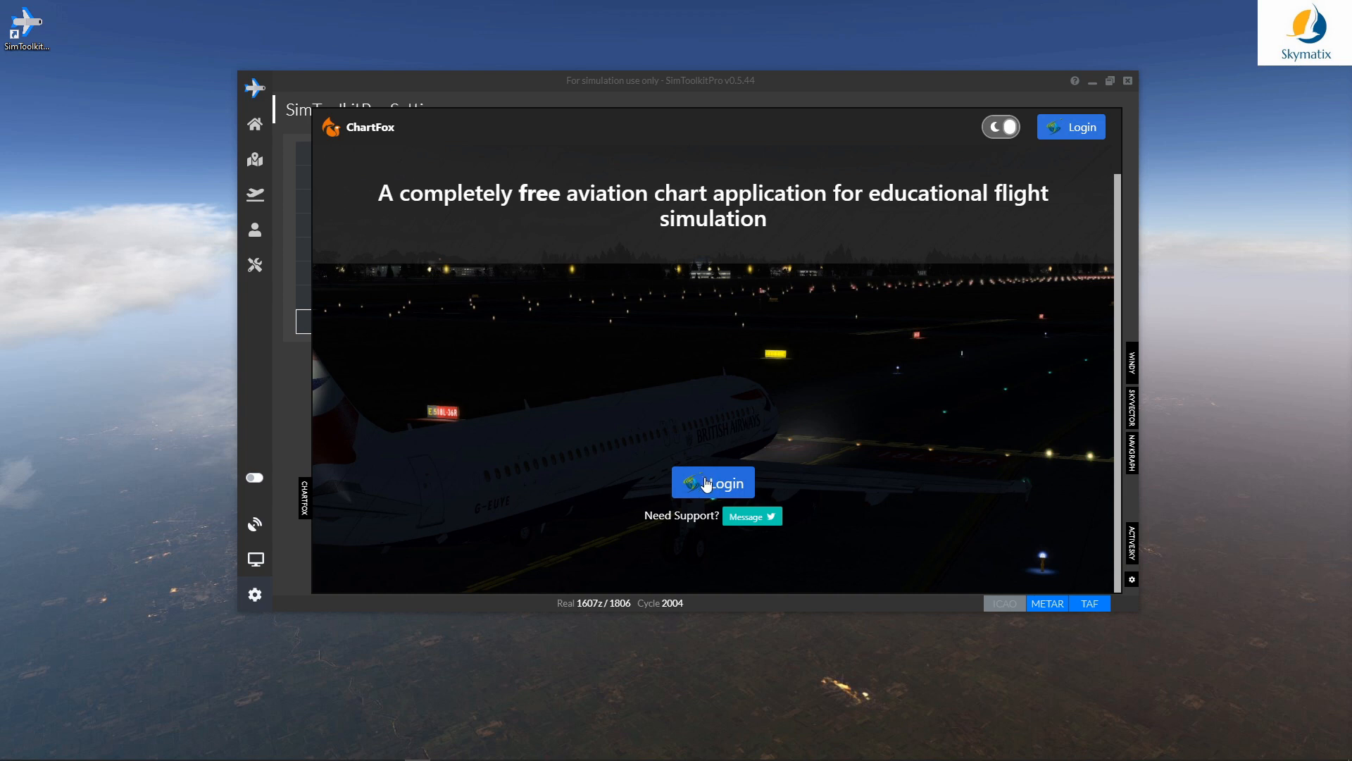
click(305, 498)
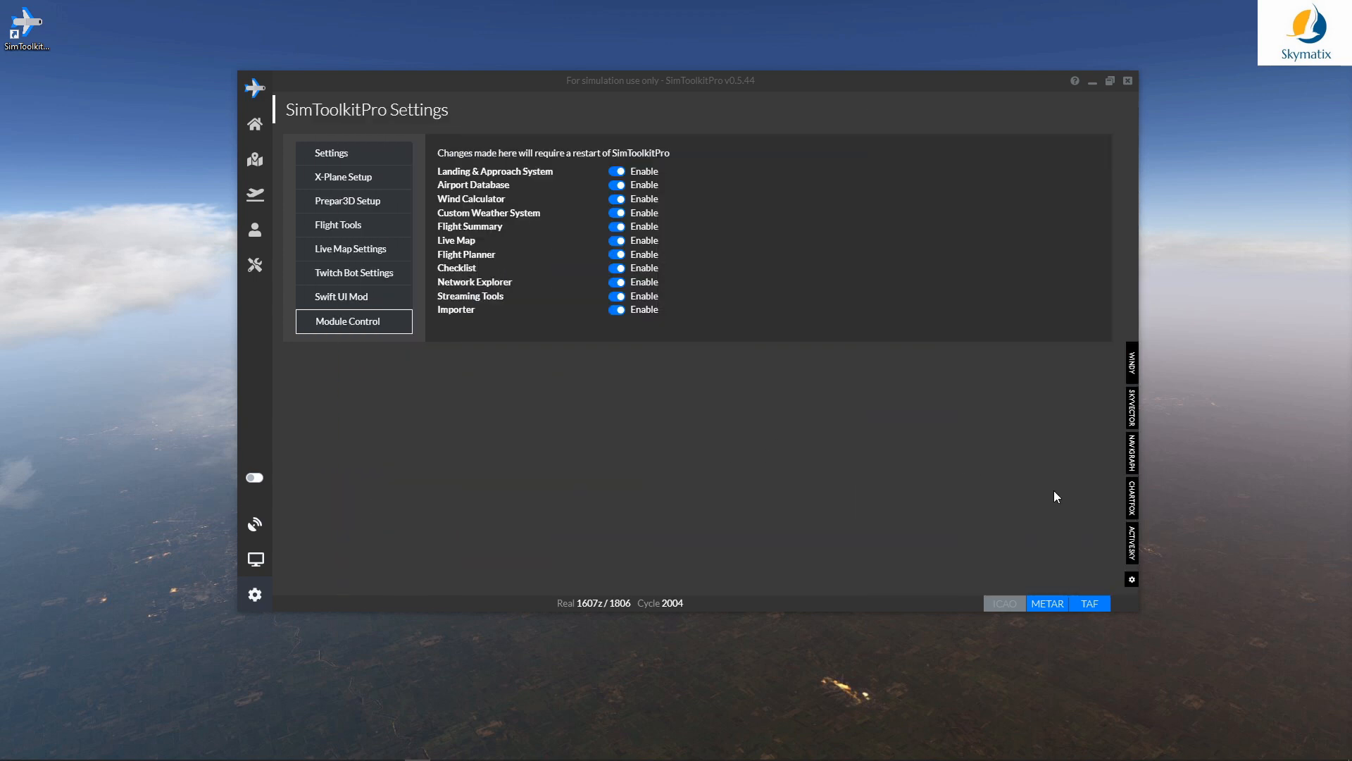
click(1132, 462)
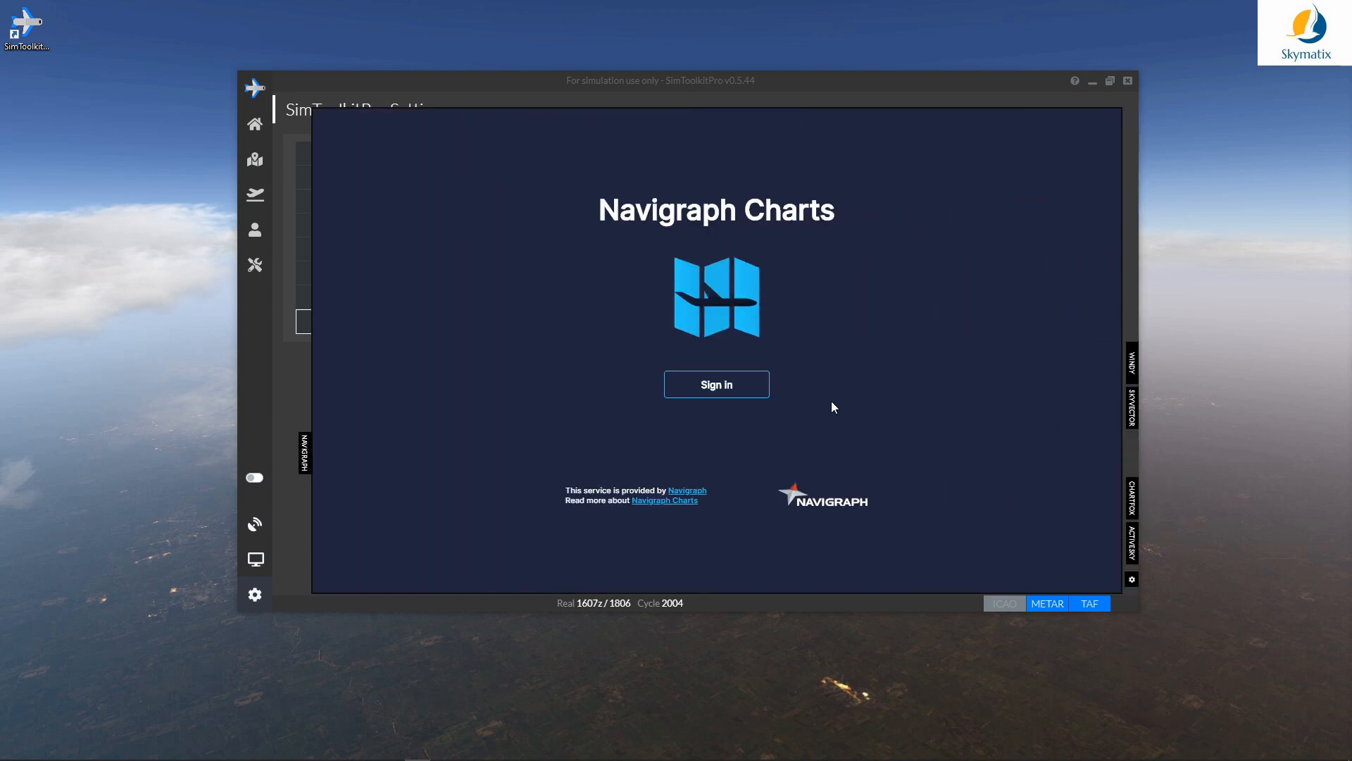
click(737, 386)
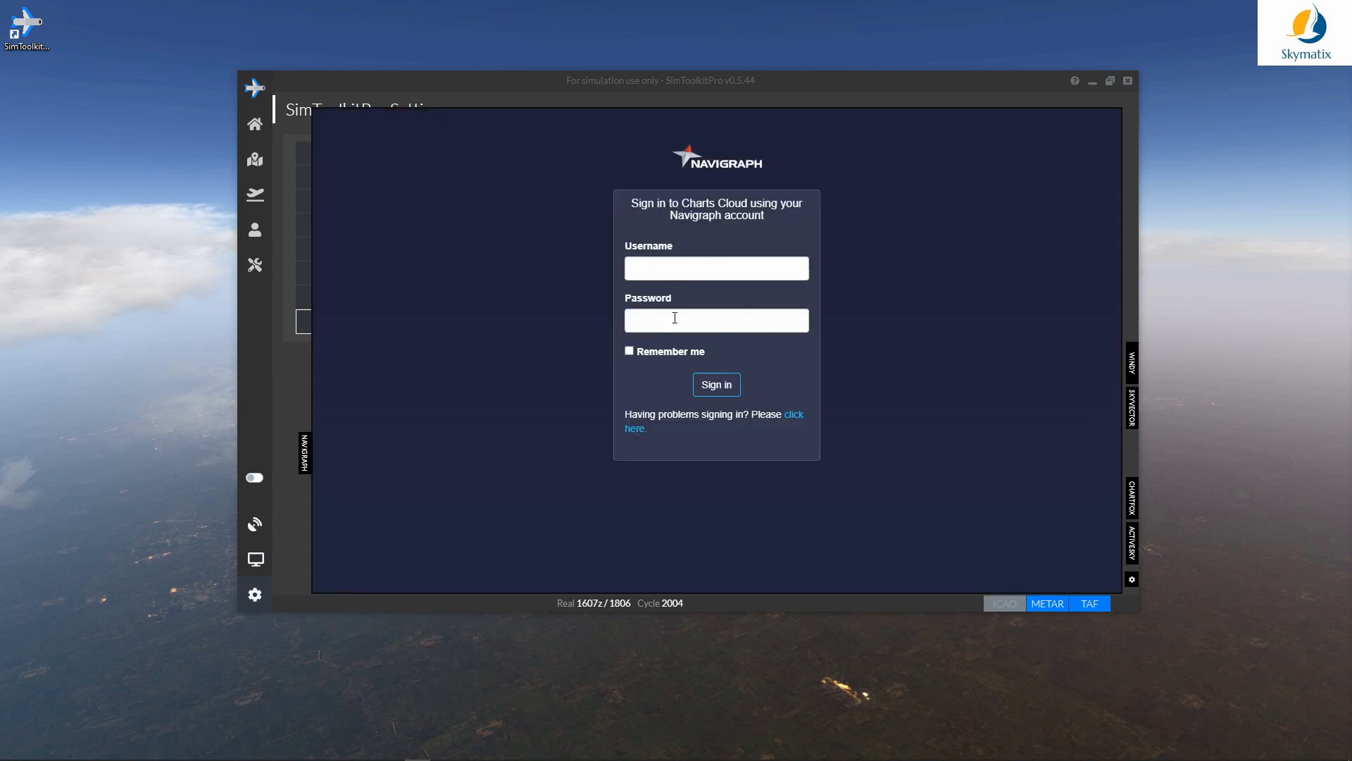
click(305, 453)
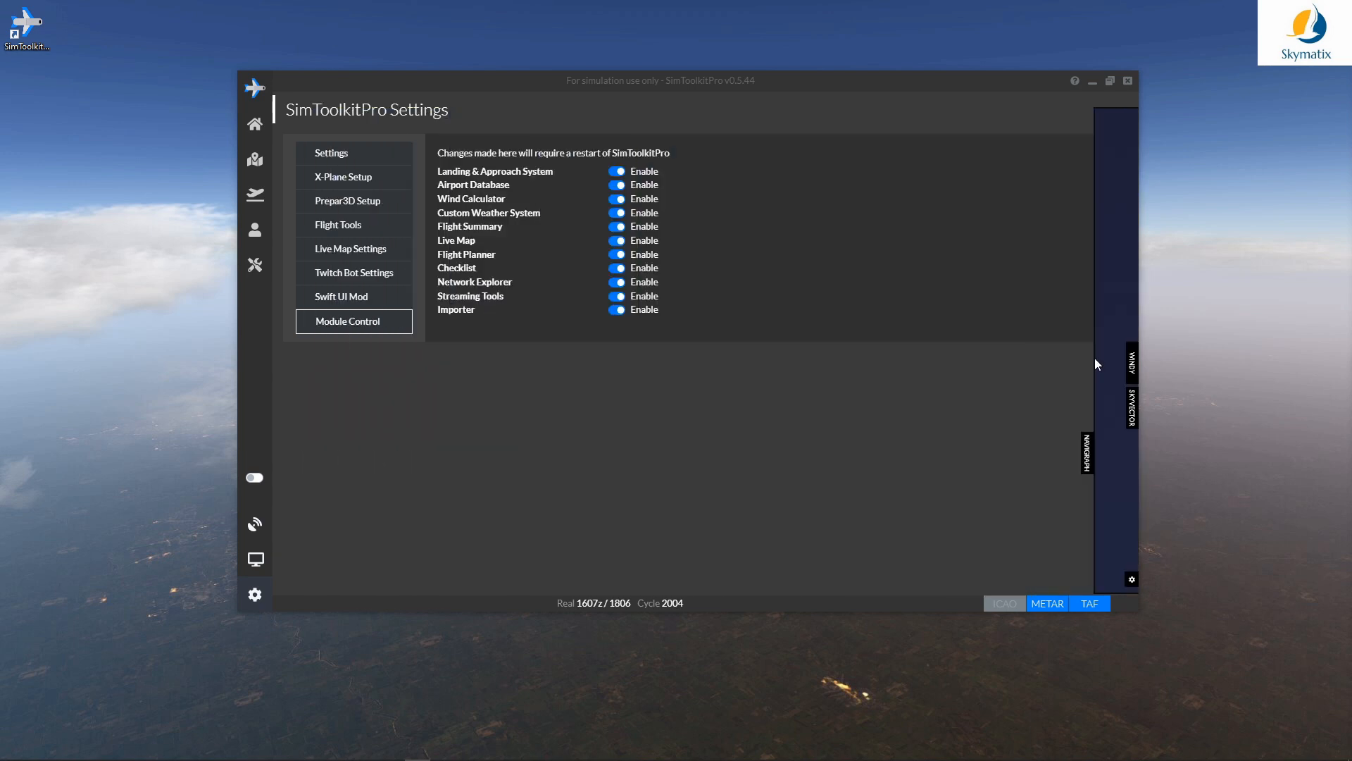
Step: Preview the SkyVector chart around Los Angeles, then the Windy weather map
click(1132, 412)
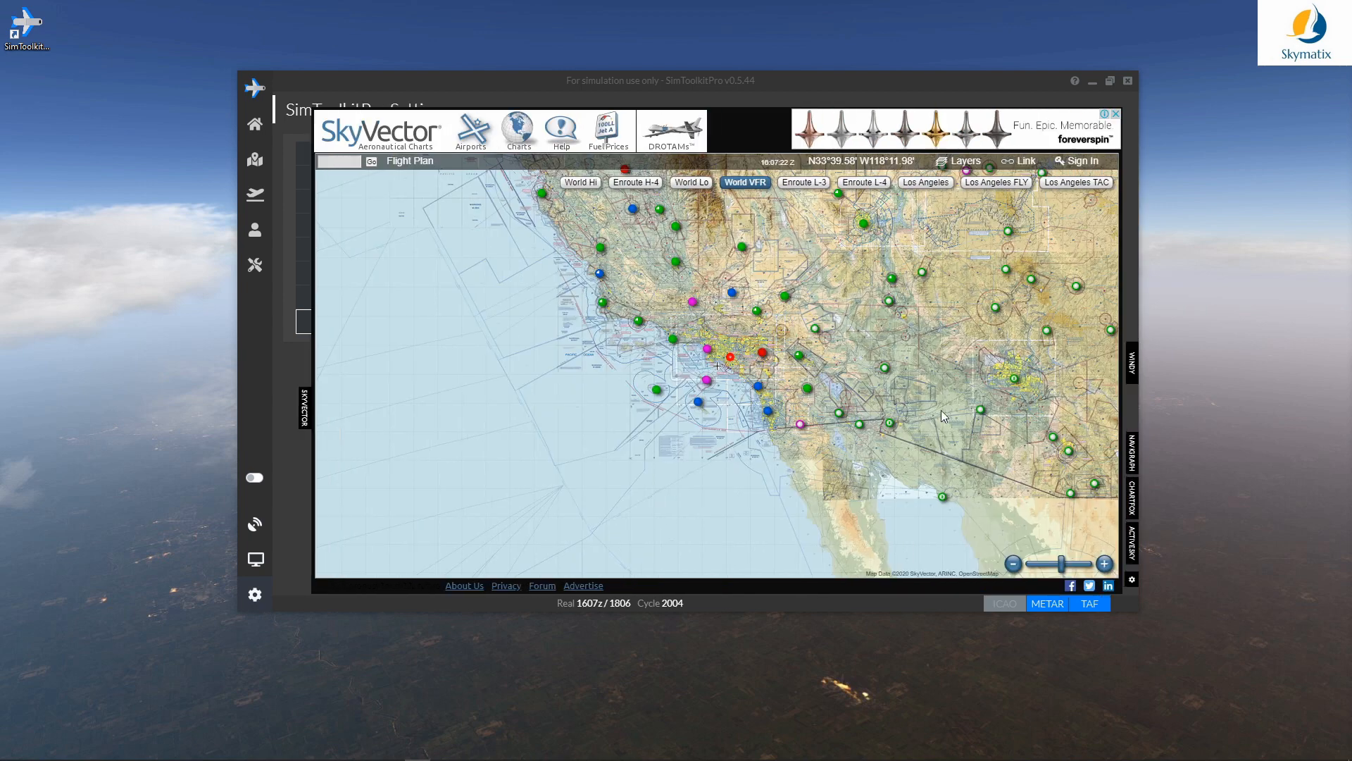
drag(892, 337, 747, 389)
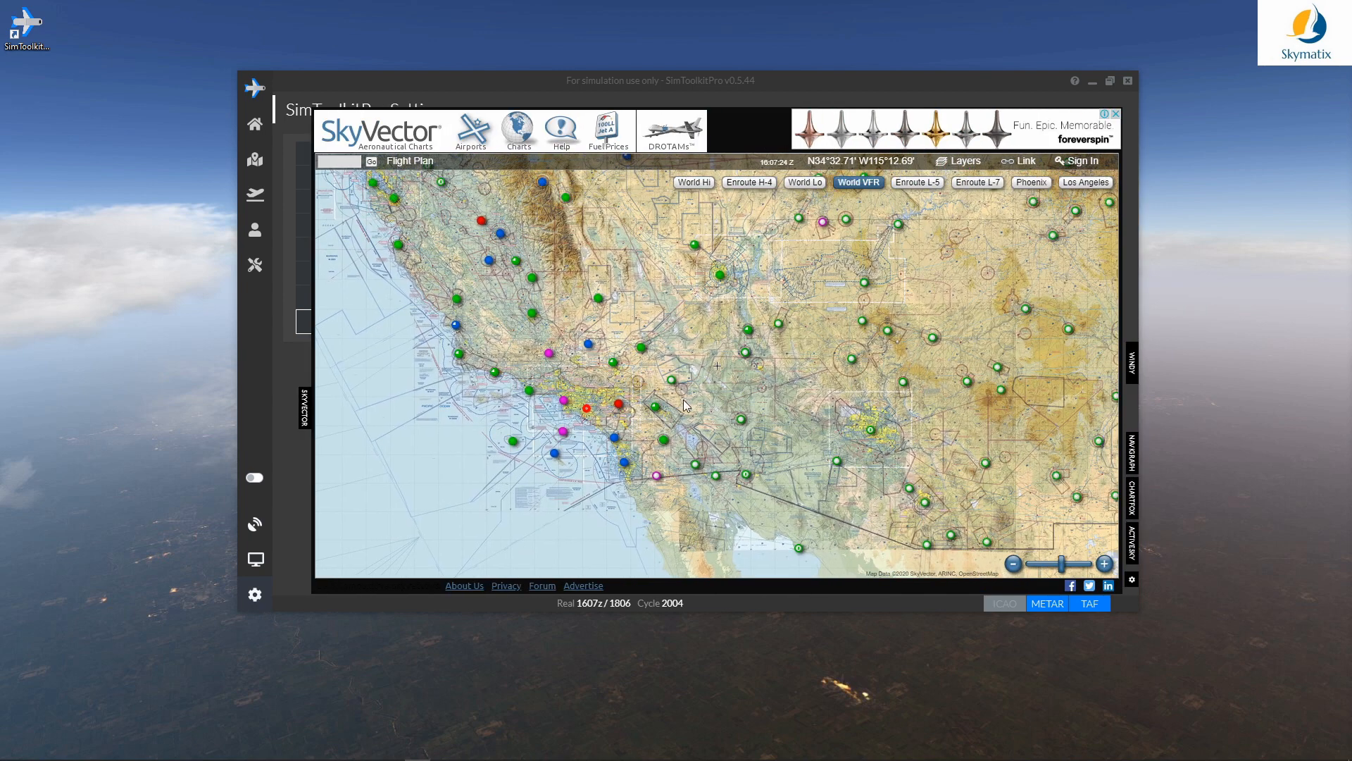
scroll(629, 412, up, 4)
drag(662, 436, 641, 592)
drag(706, 434, 702, 331)
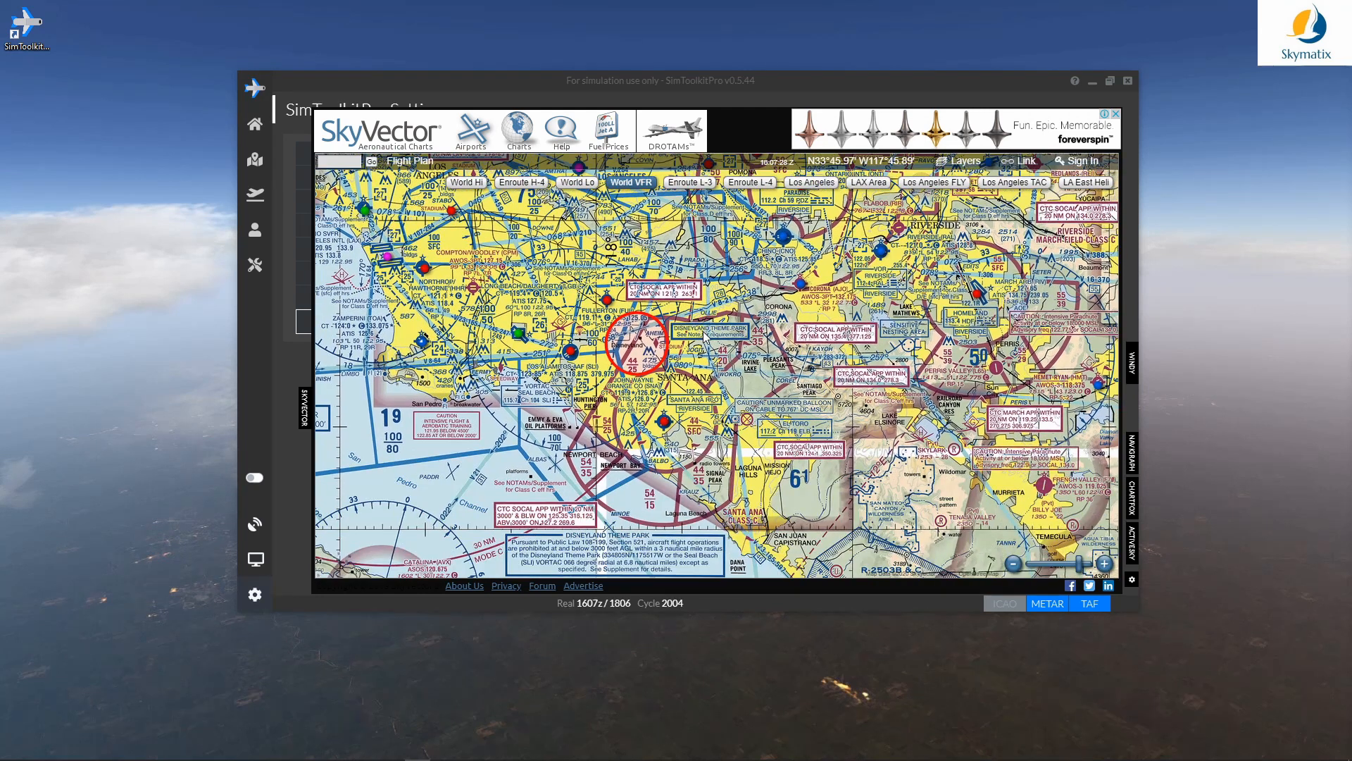
click(303, 406)
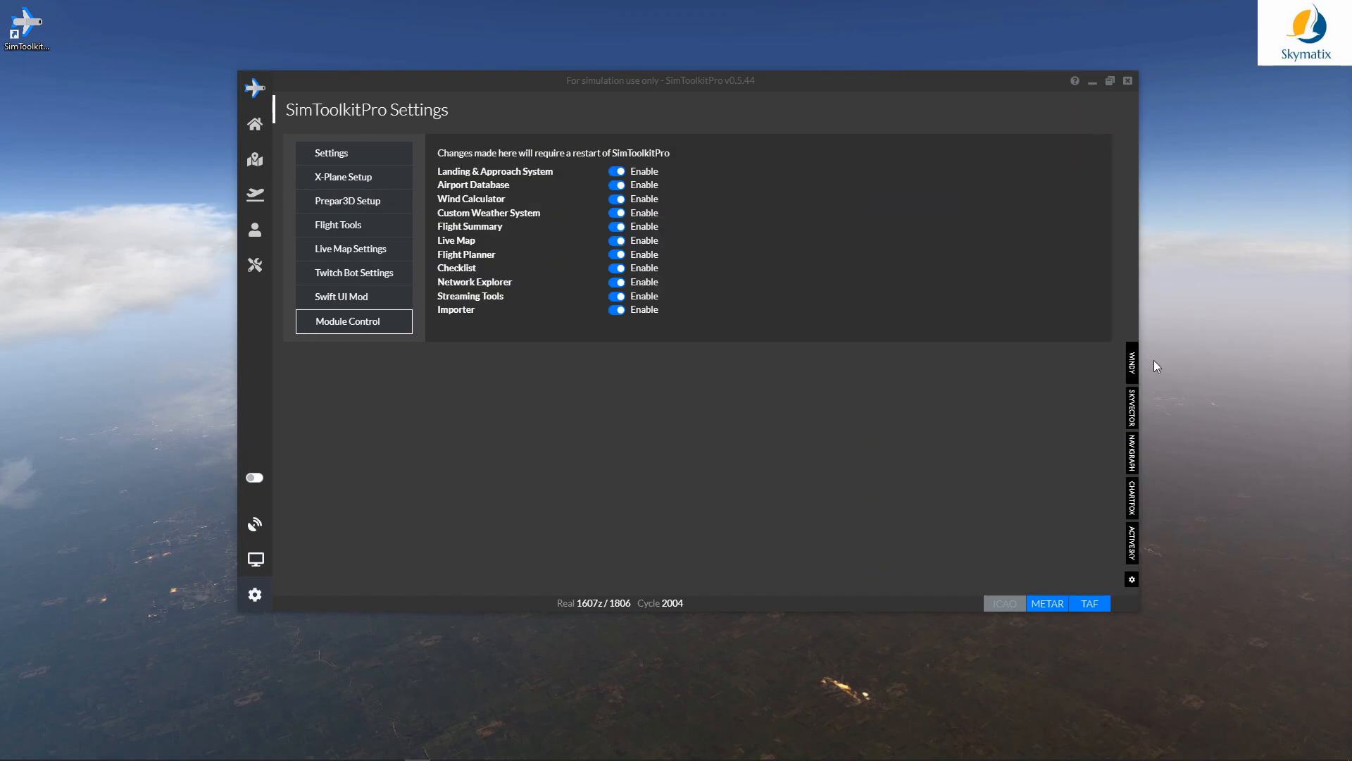
click(1132, 365)
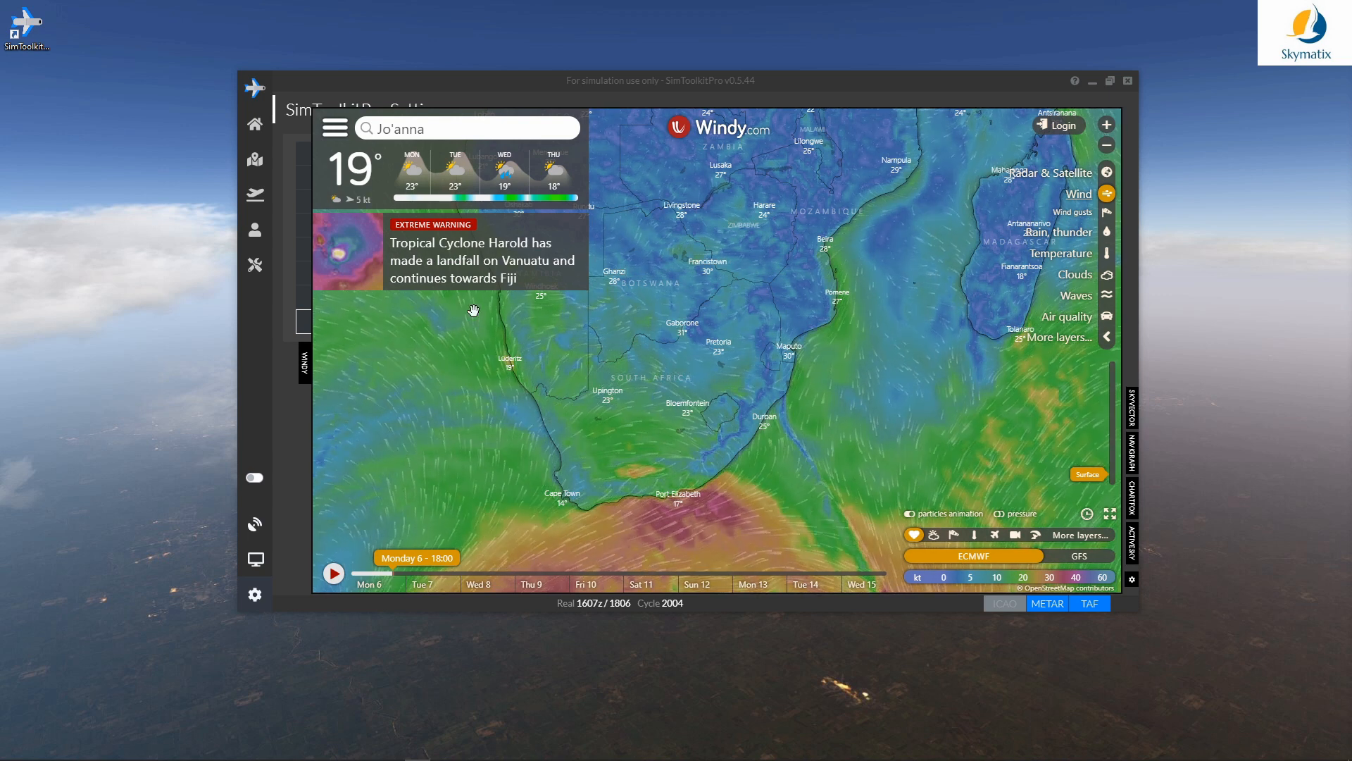
scroll(755, 374, down, 2)
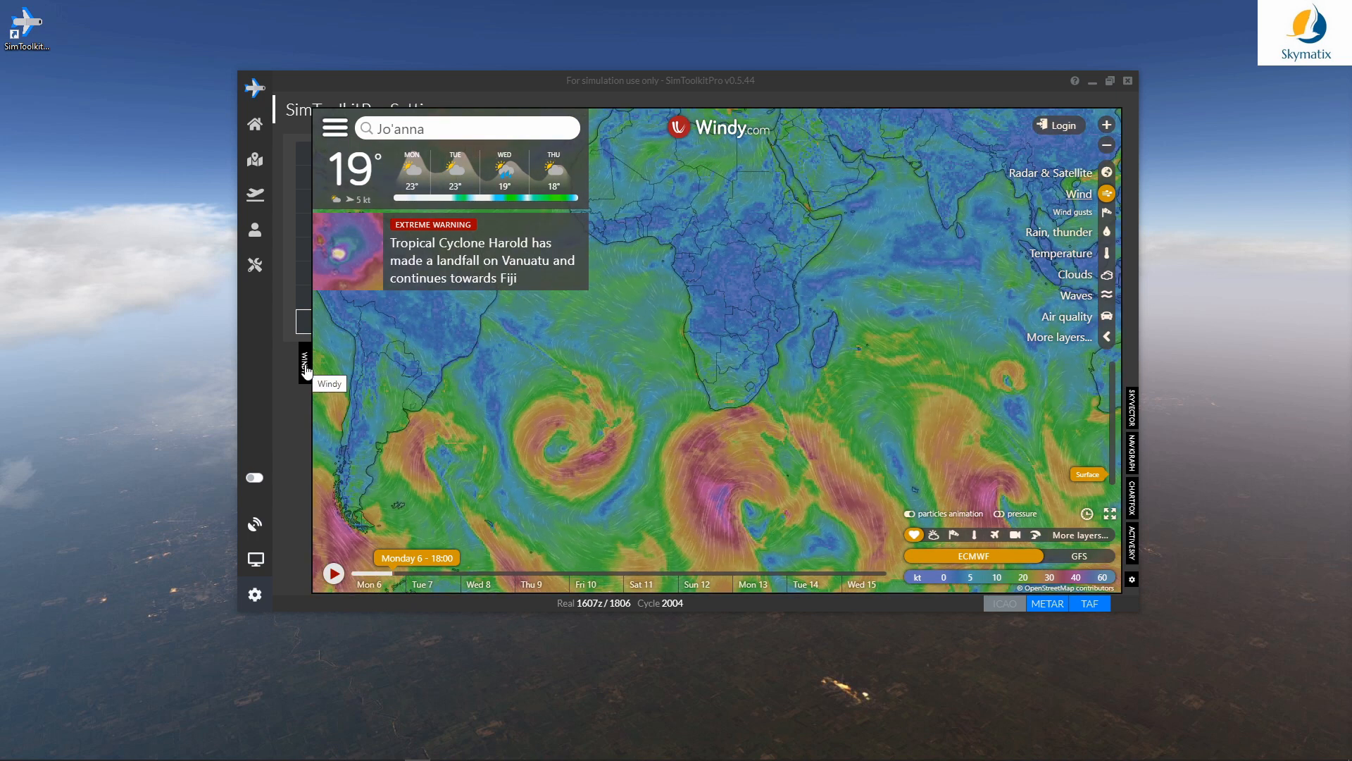
click(306, 367)
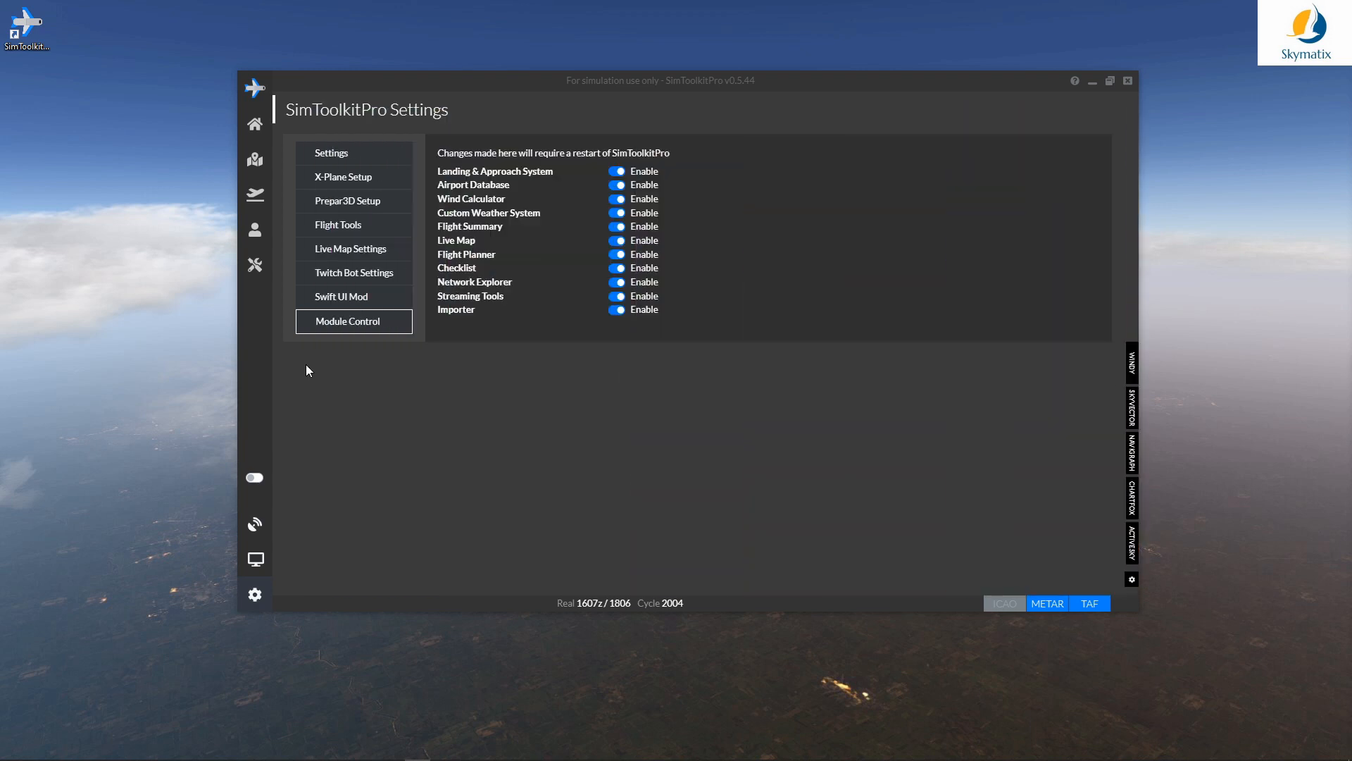
Step: Confirm the tab options, leaving only ChartFox and ActiveSky tabs, and return to the dashboard
click(1132, 579)
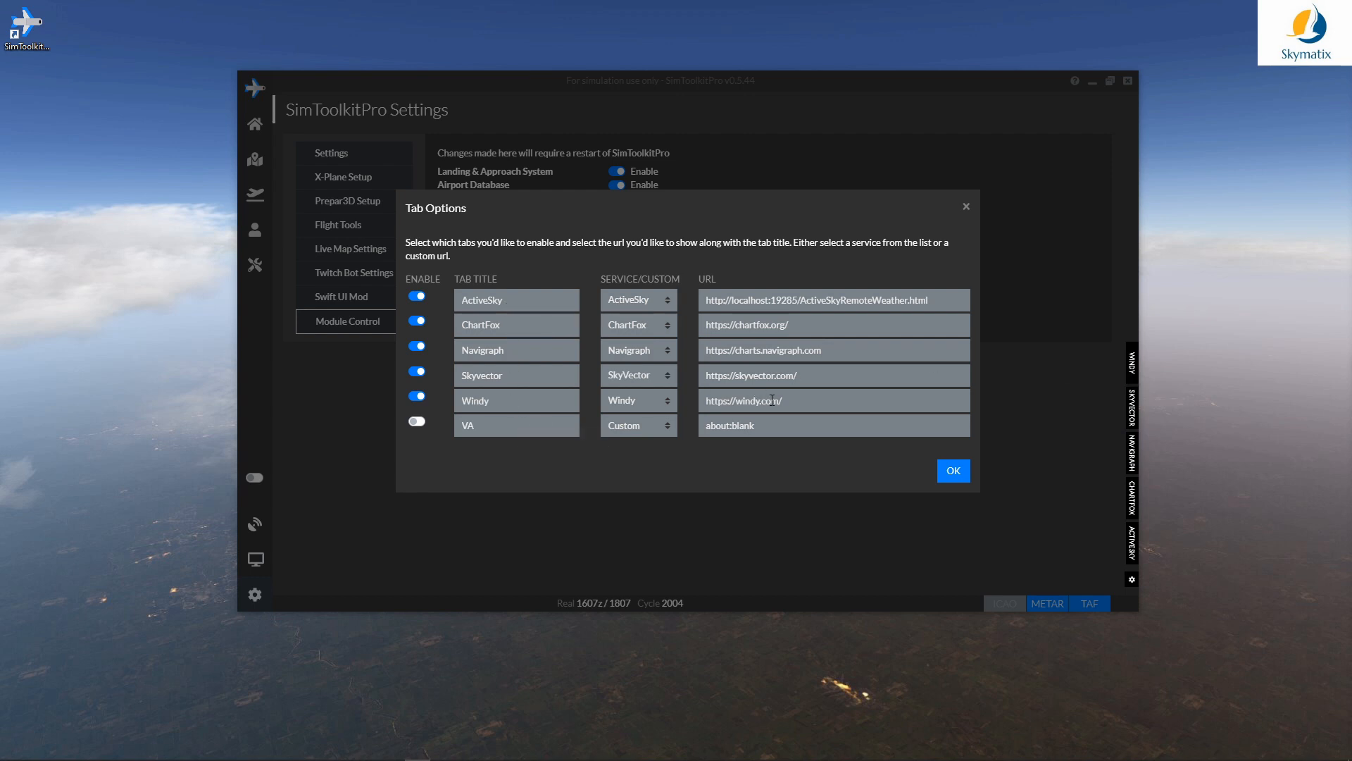
click(947, 474)
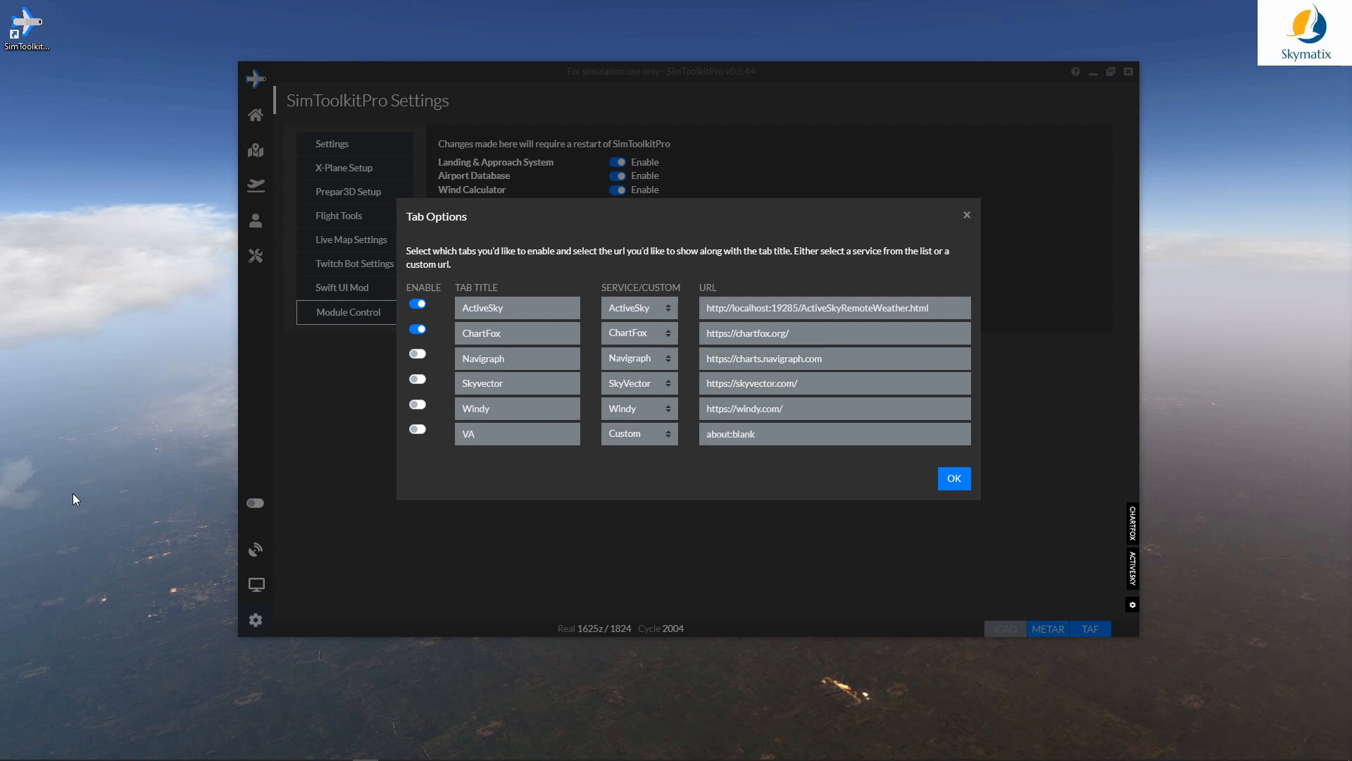
click(954, 479)
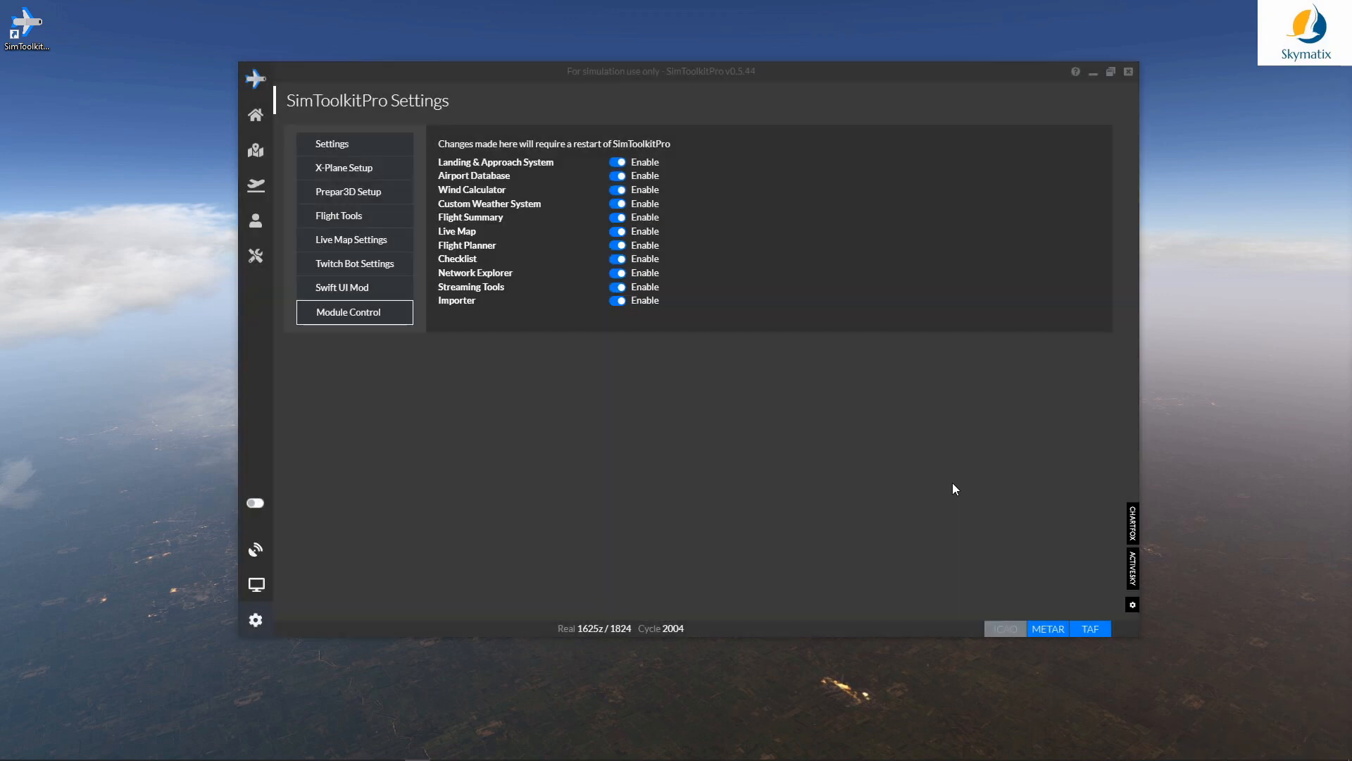
click(256, 114)
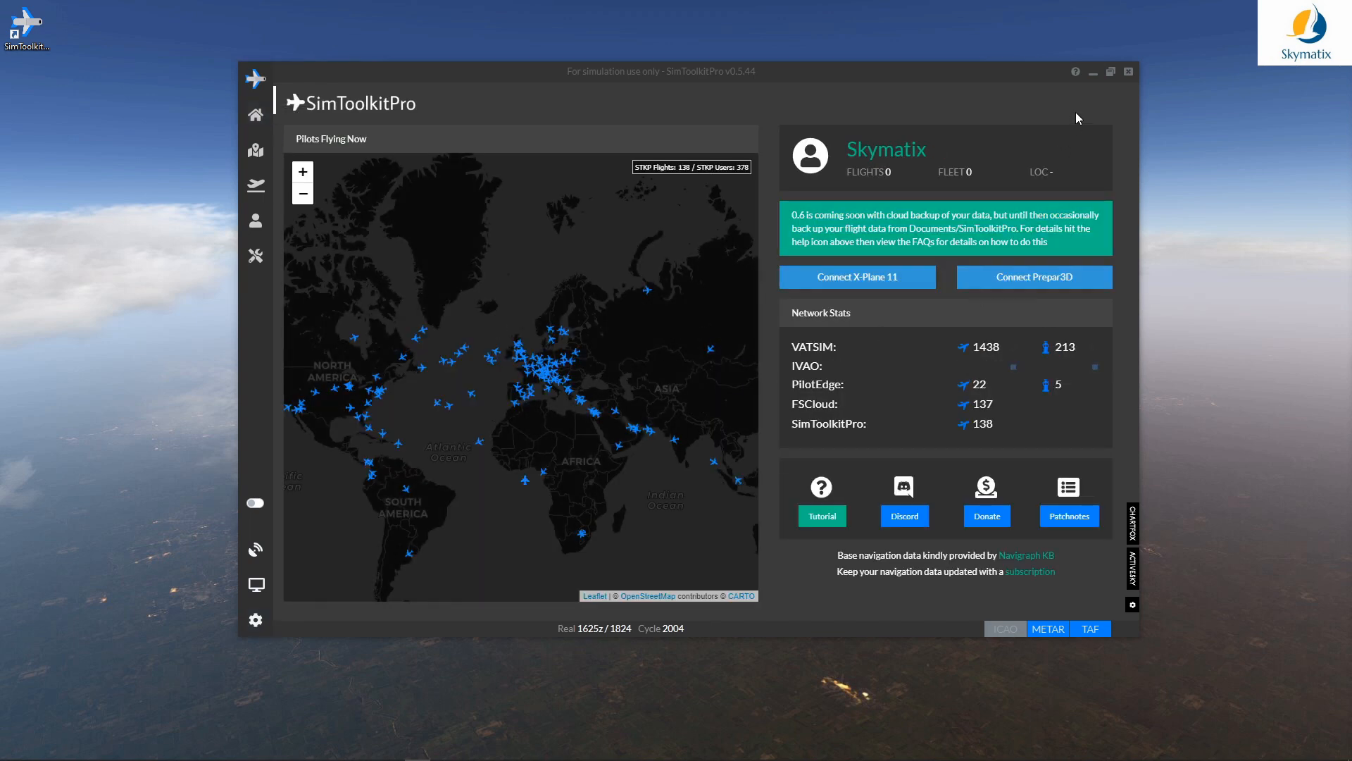
Step: Minimise SimToolkitPro to reveal the X-Plane 11 flight view
click(1093, 74)
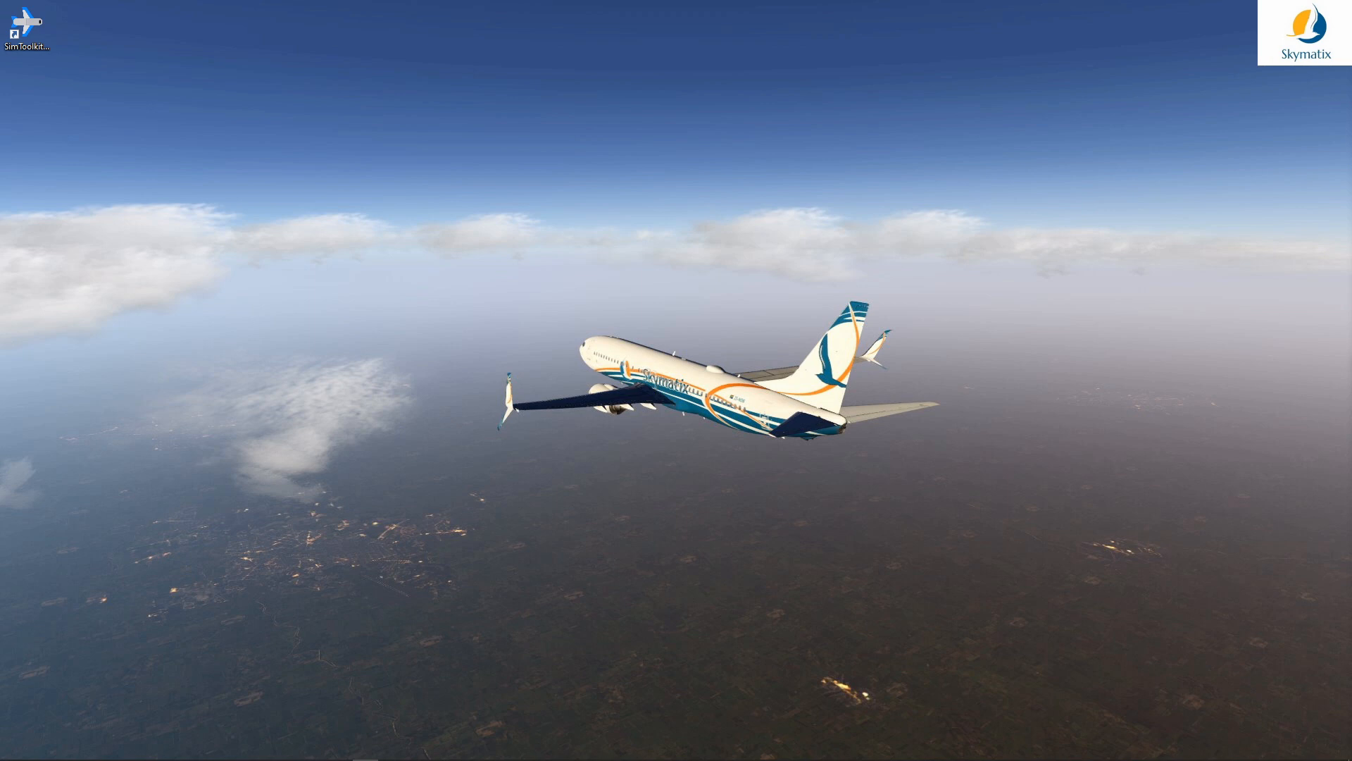
Step: Put Zibo Install Guide.pdf on the right half and the simBrief browser on the left
key(alt+Tab)
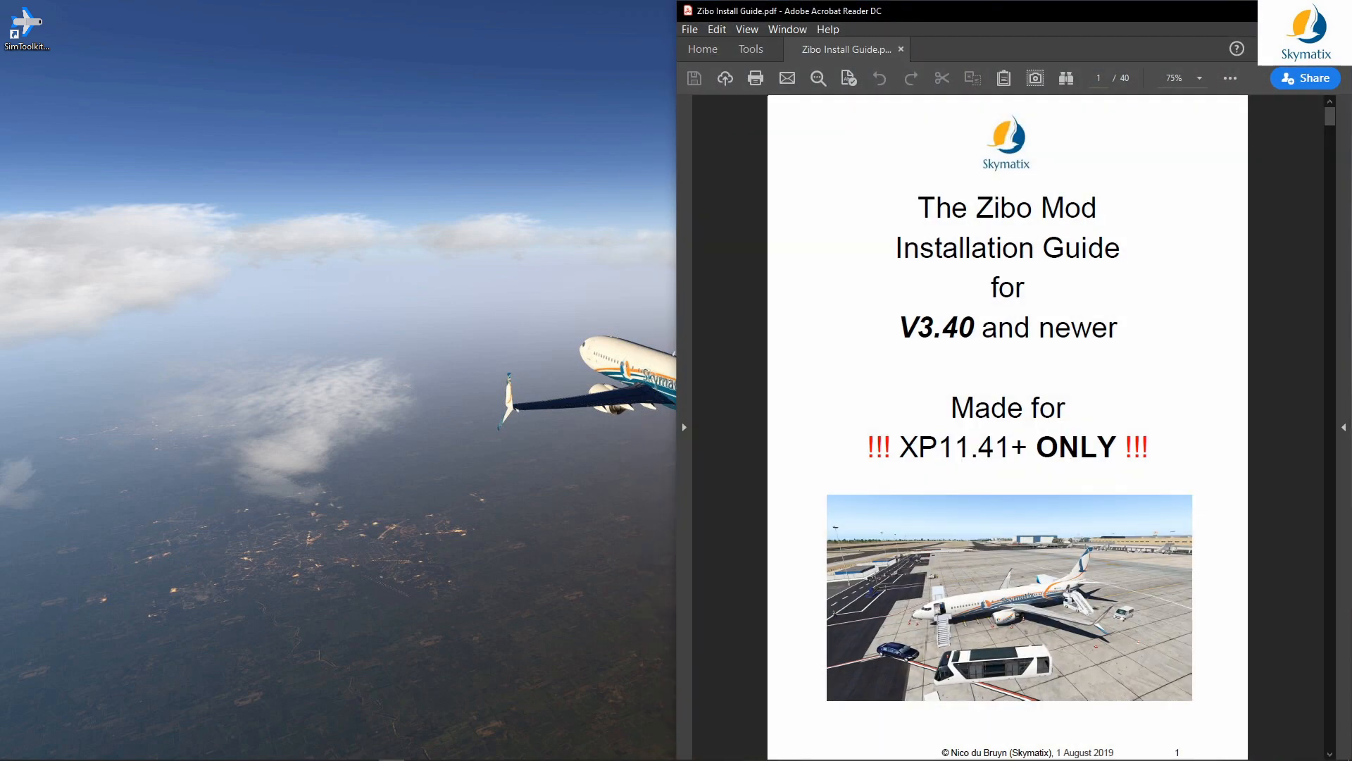
key(alt+Tab)
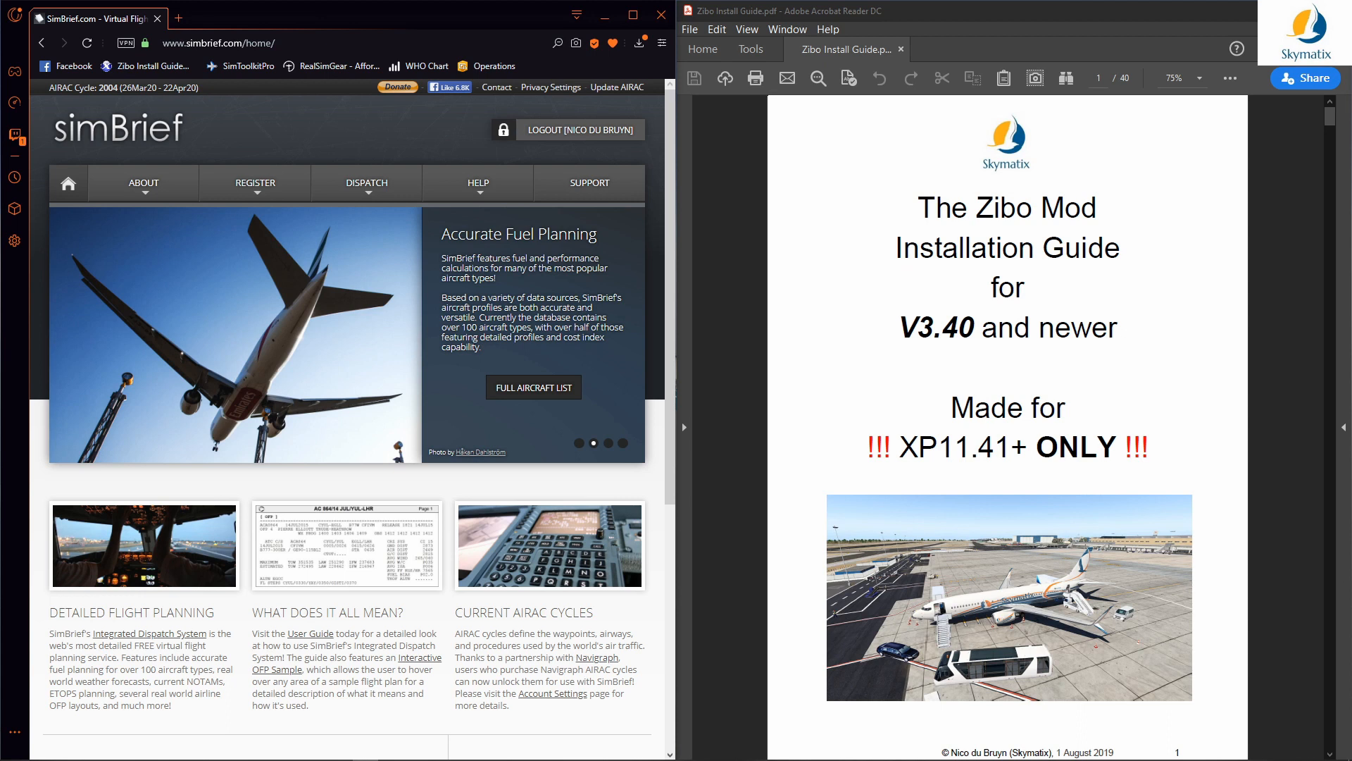
Step: Open Dispatch > Saved Airframes in simBrief to list the ZIBO160 and ZIBO189 B738 airframes
mouse_move(478, 189)
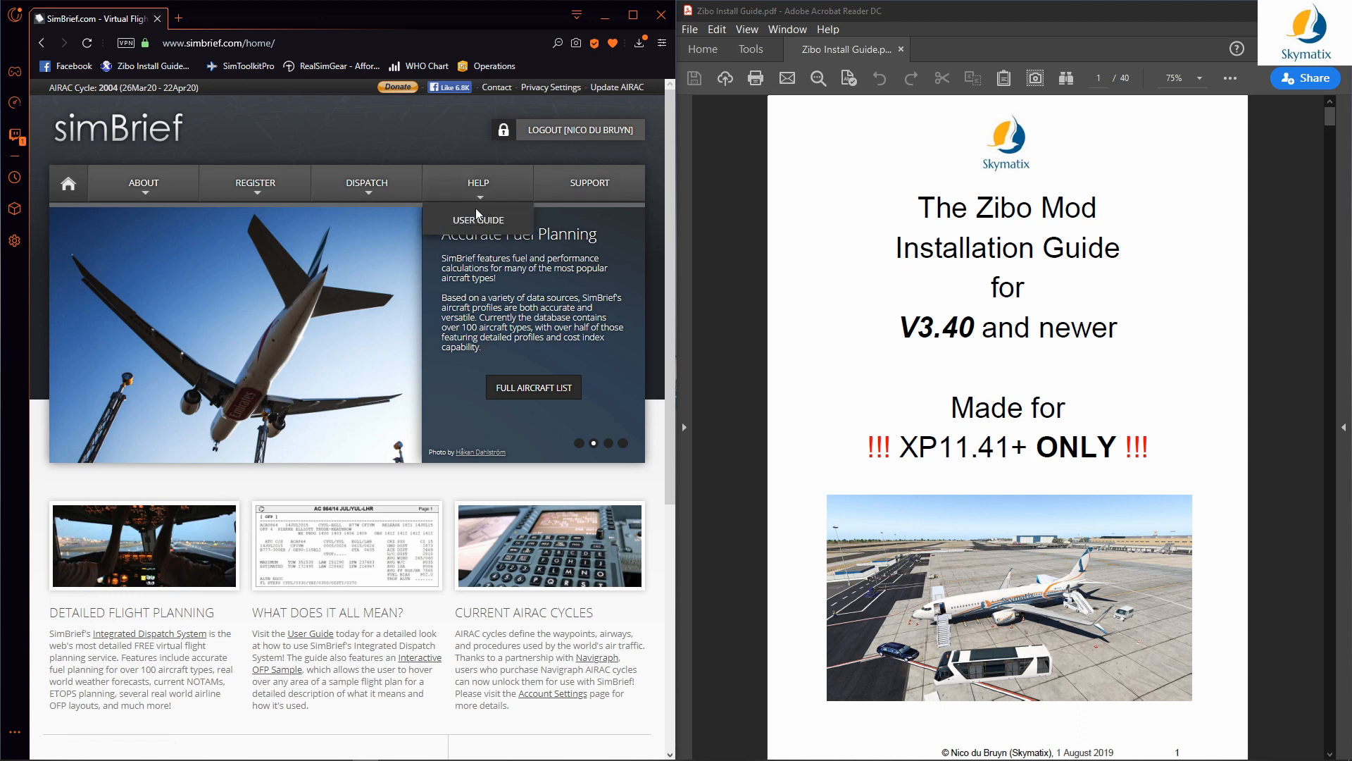
mouse_move(351, 192)
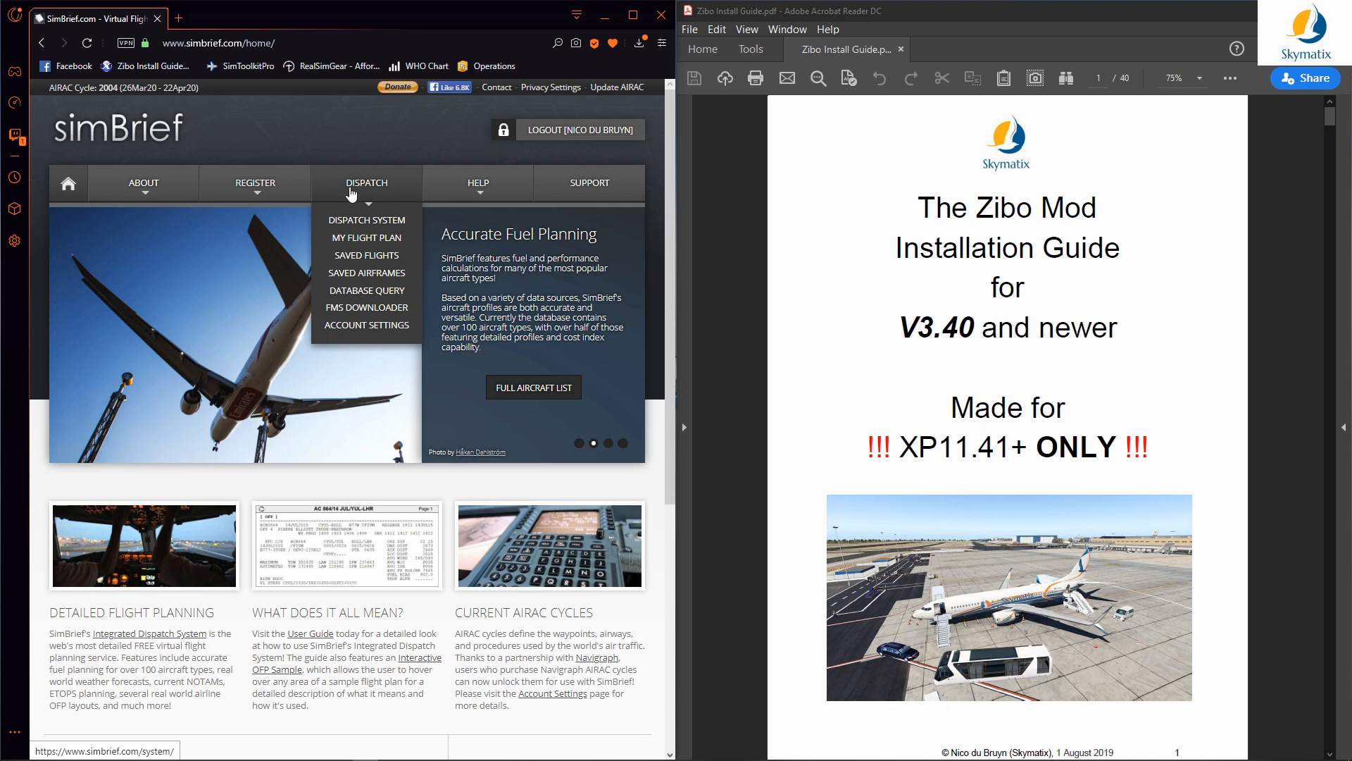
click(378, 280)
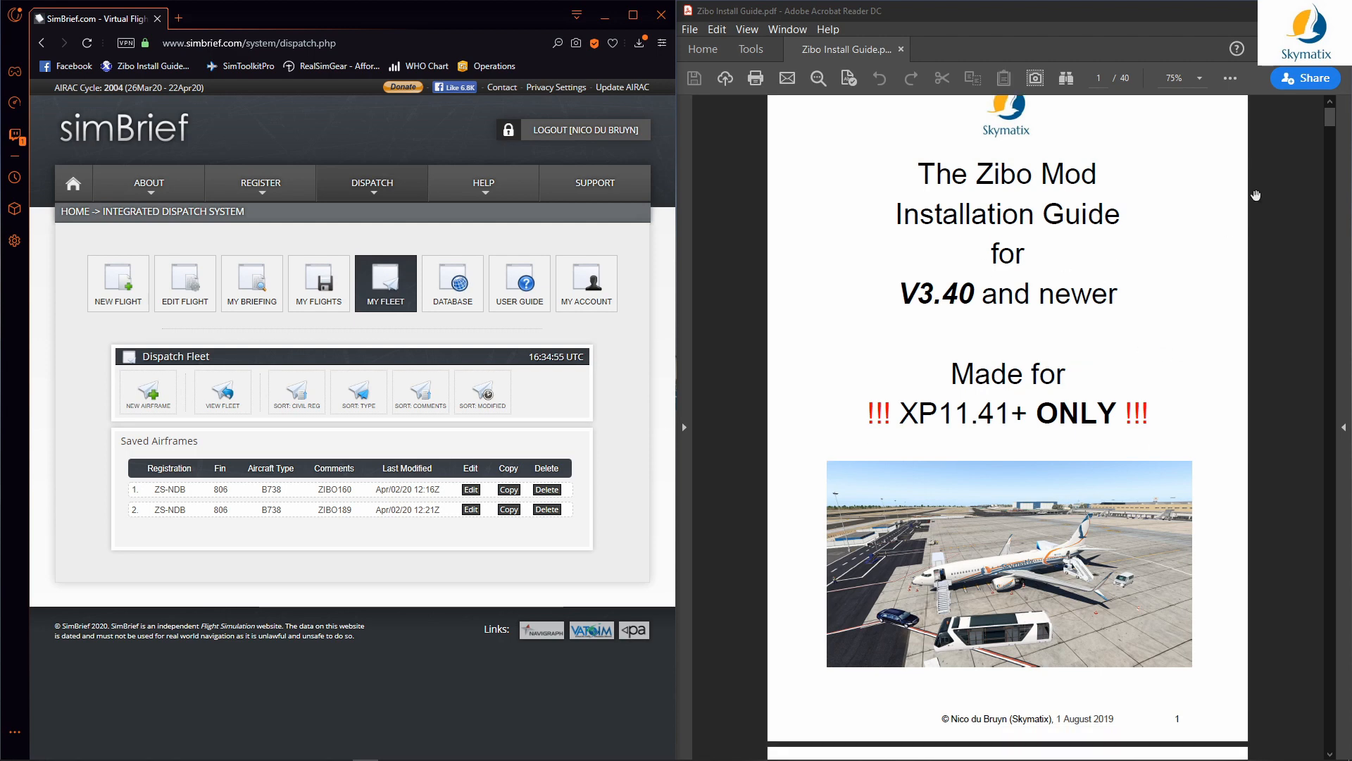
Step: Scroll the Zibo guide to page 25, the 160-seat 737-800 Performance Data table
drag(1334, 121, 1333, 496)
scroll(1085, 485, down, 1)
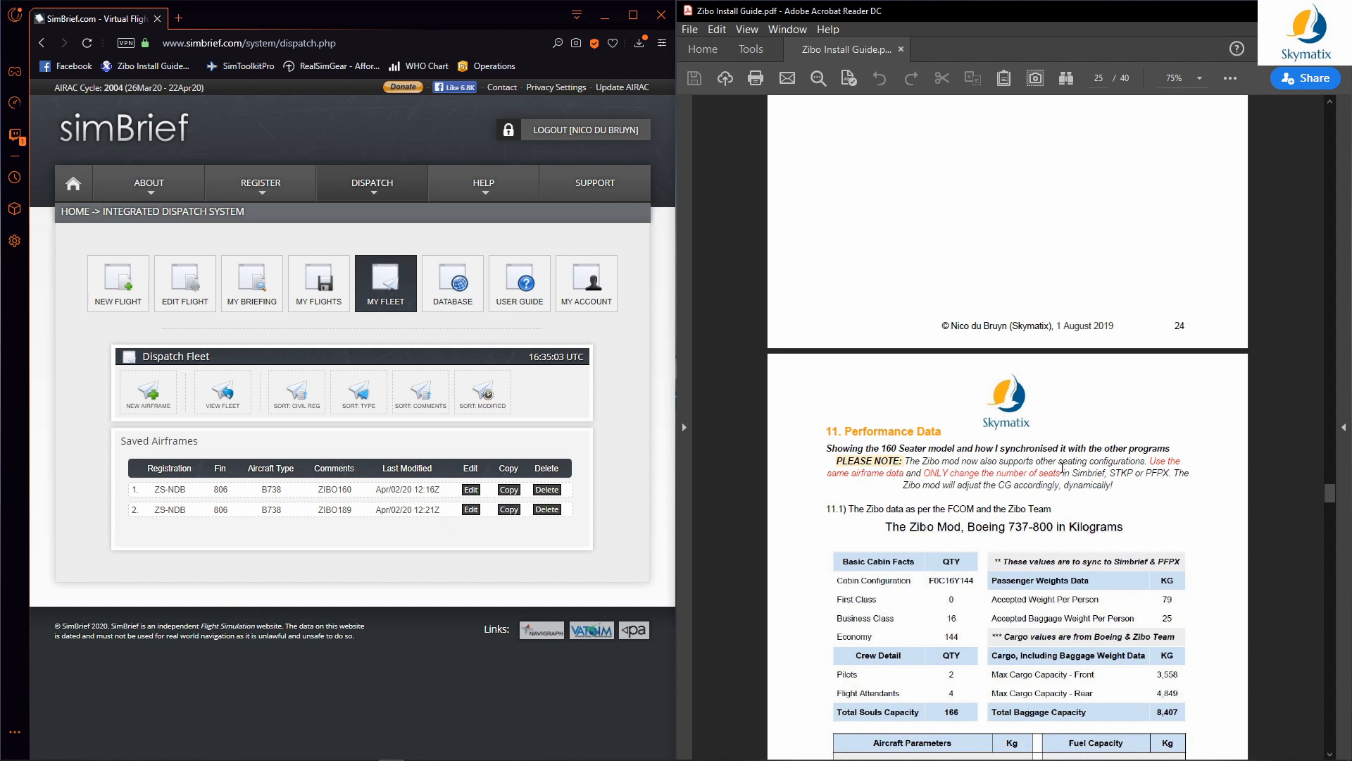
scroll(1163, 317, down, 1)
scroll(1120, 417, down, 2)
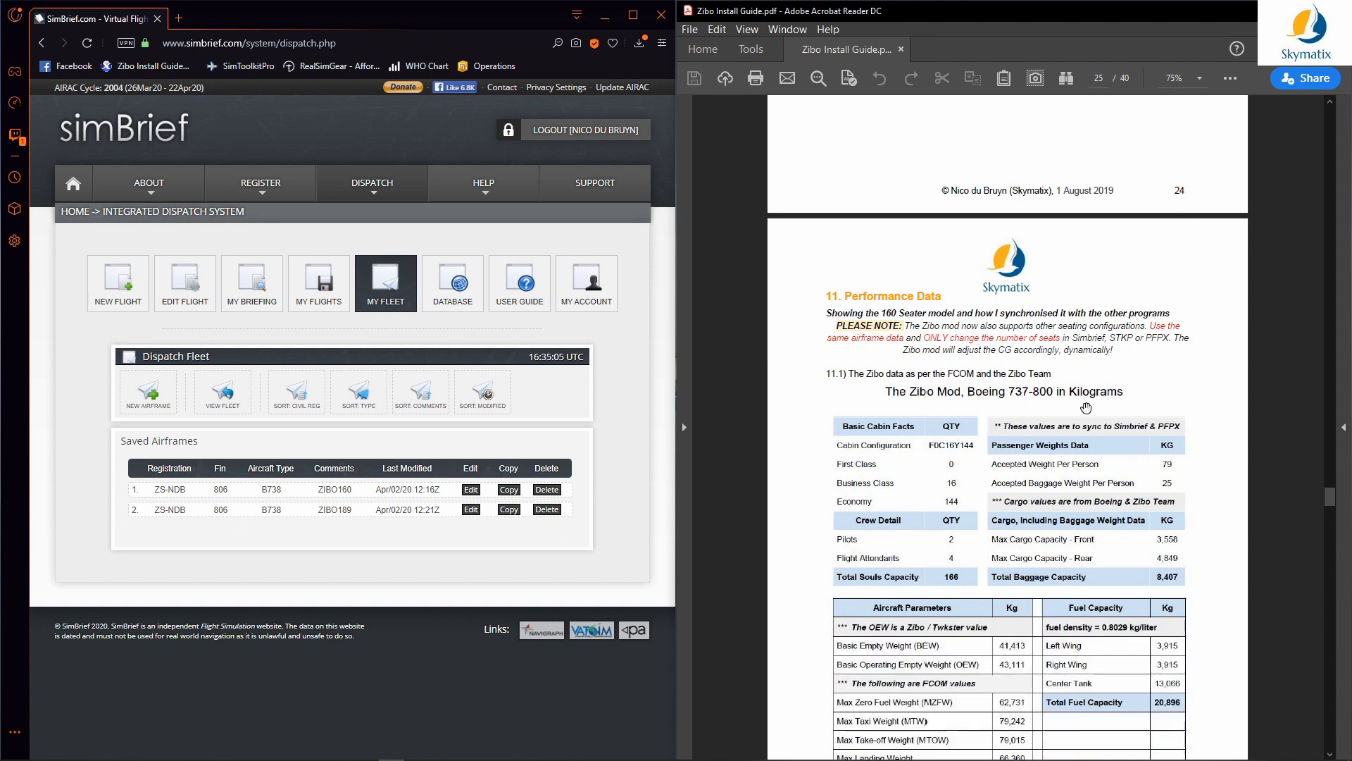
scroll(1063, 354, down, 1)
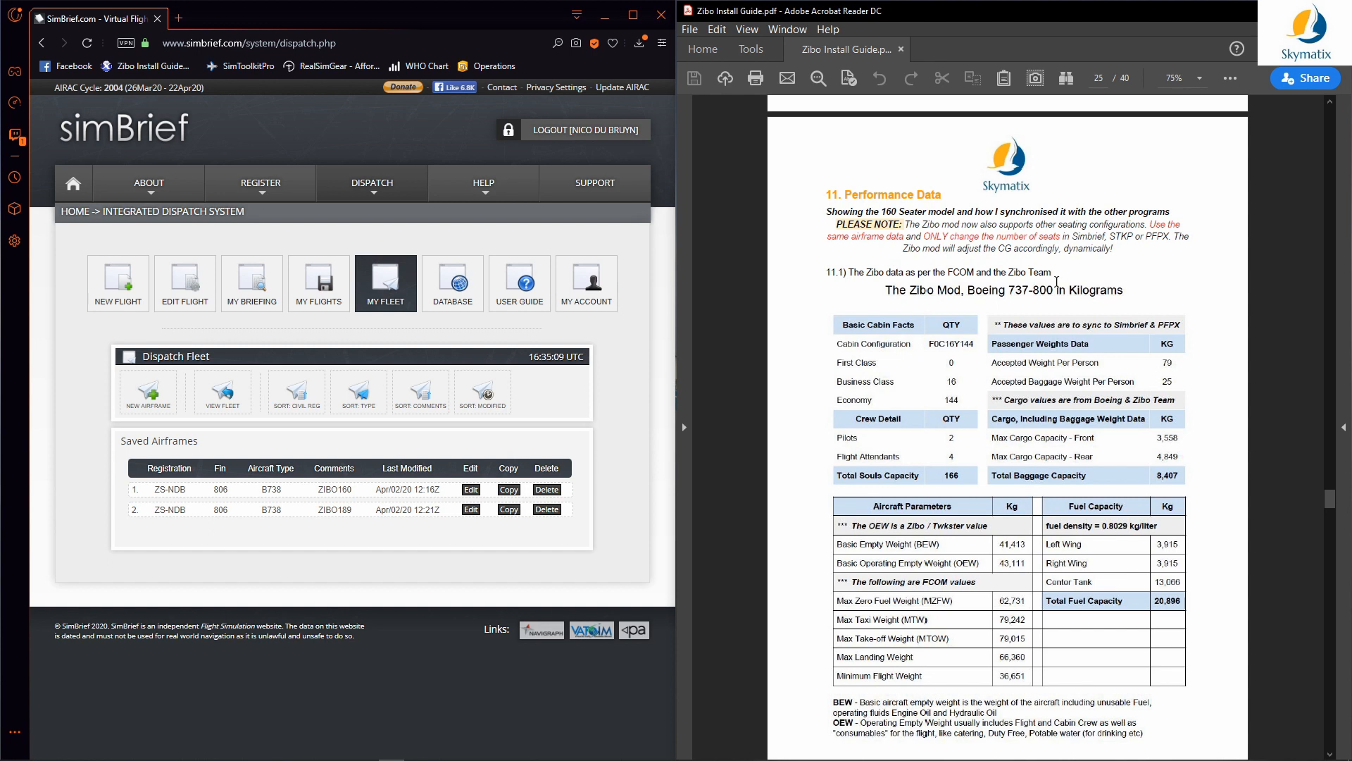
scroll(1064, 252, down, 2)
scroll(1065, 255, up, 3)
scroll(1064, 257, down, 2)
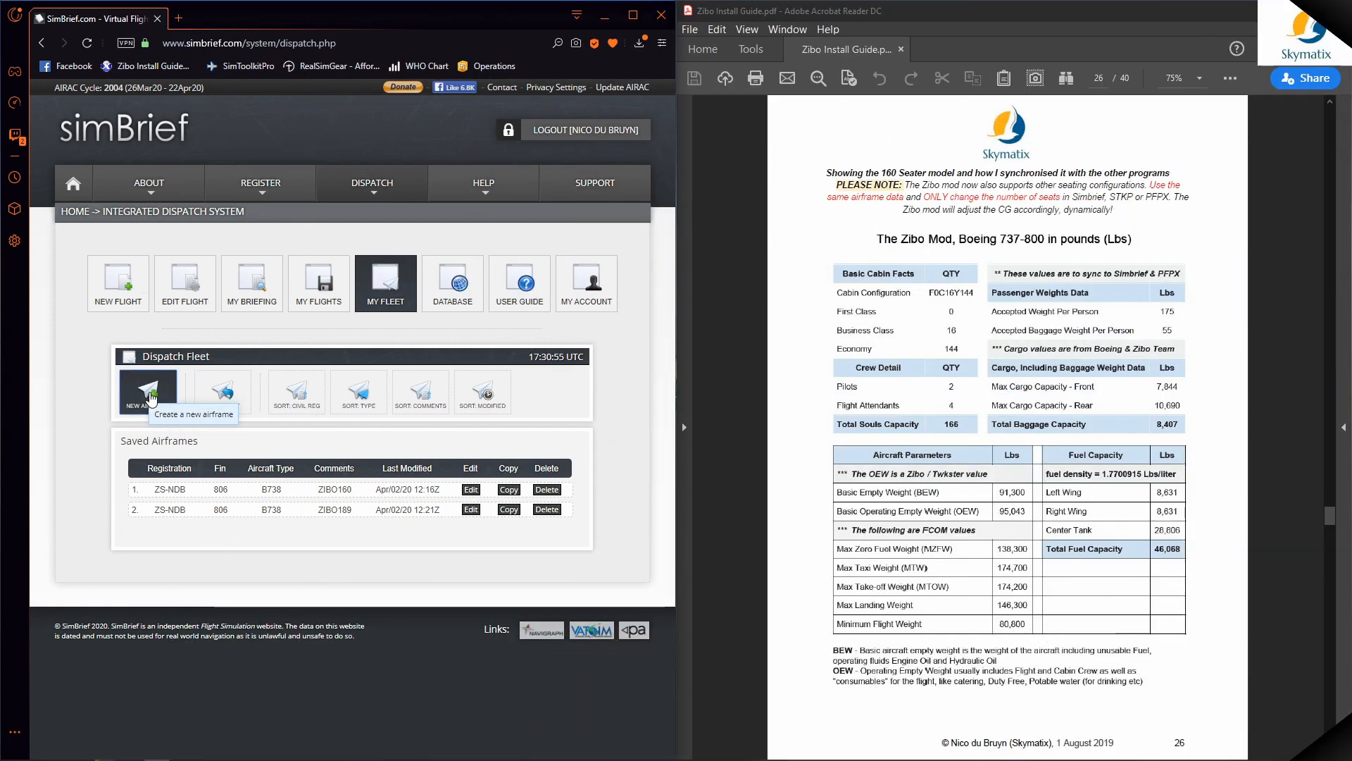
Step: Create a new simBrief airframe with aircraft type B738 (B737-800)
click(150, 397)
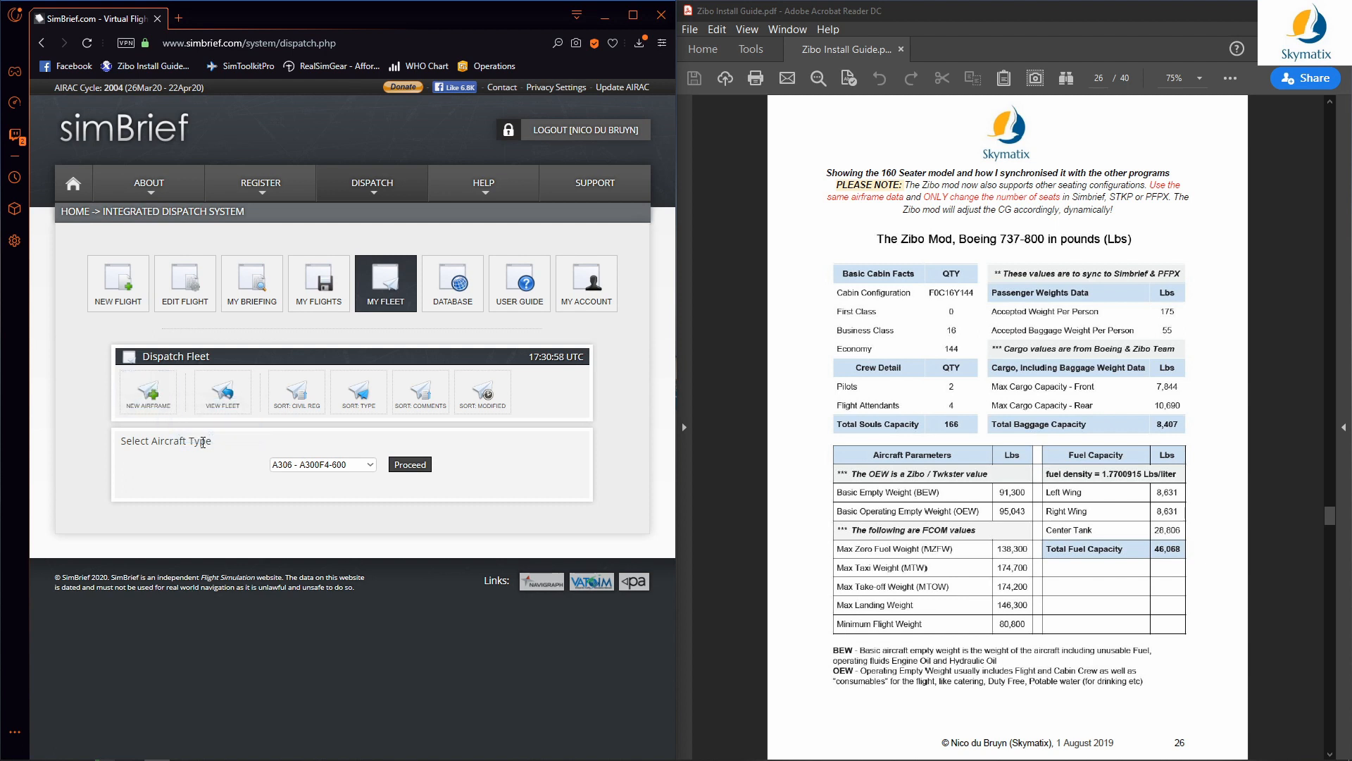
click(342, 465)
scroll(366, 380, down, 4)
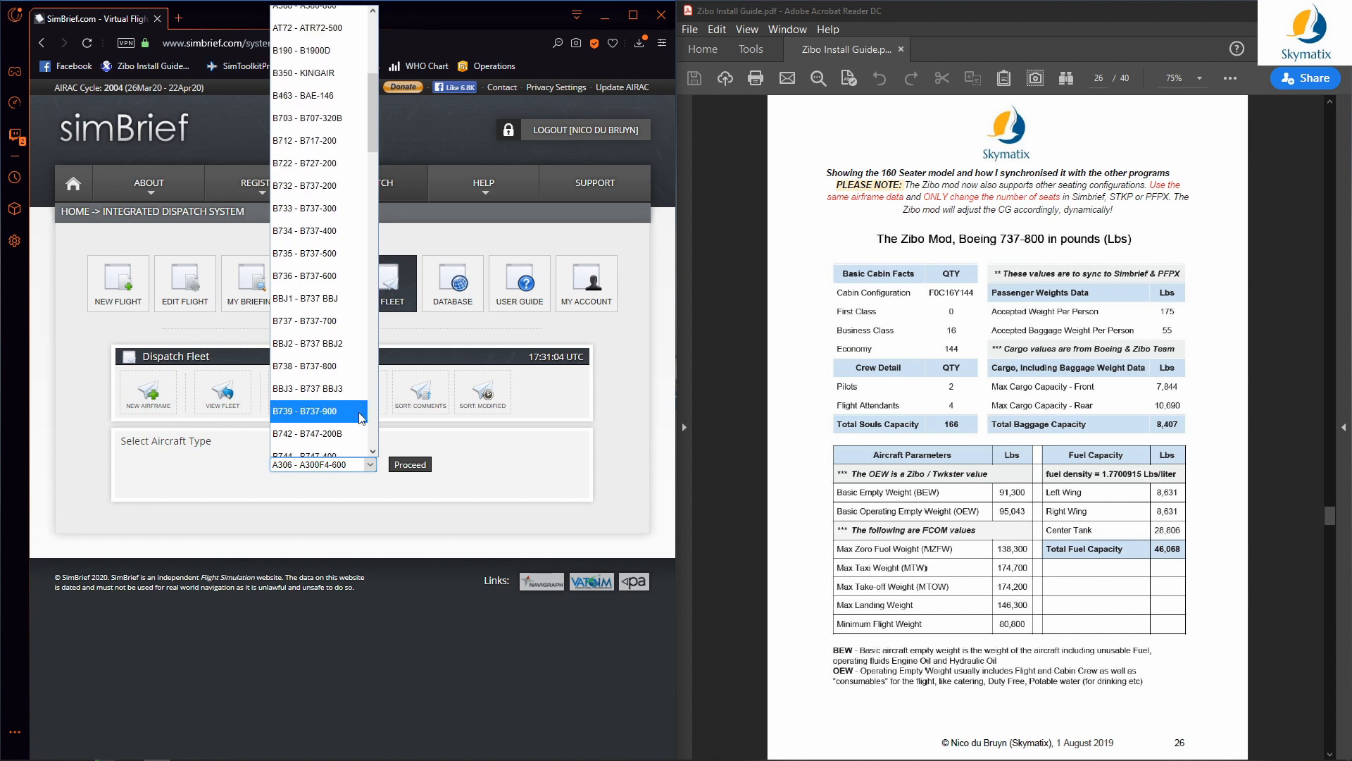
click(355, 366)
click(410, 465)
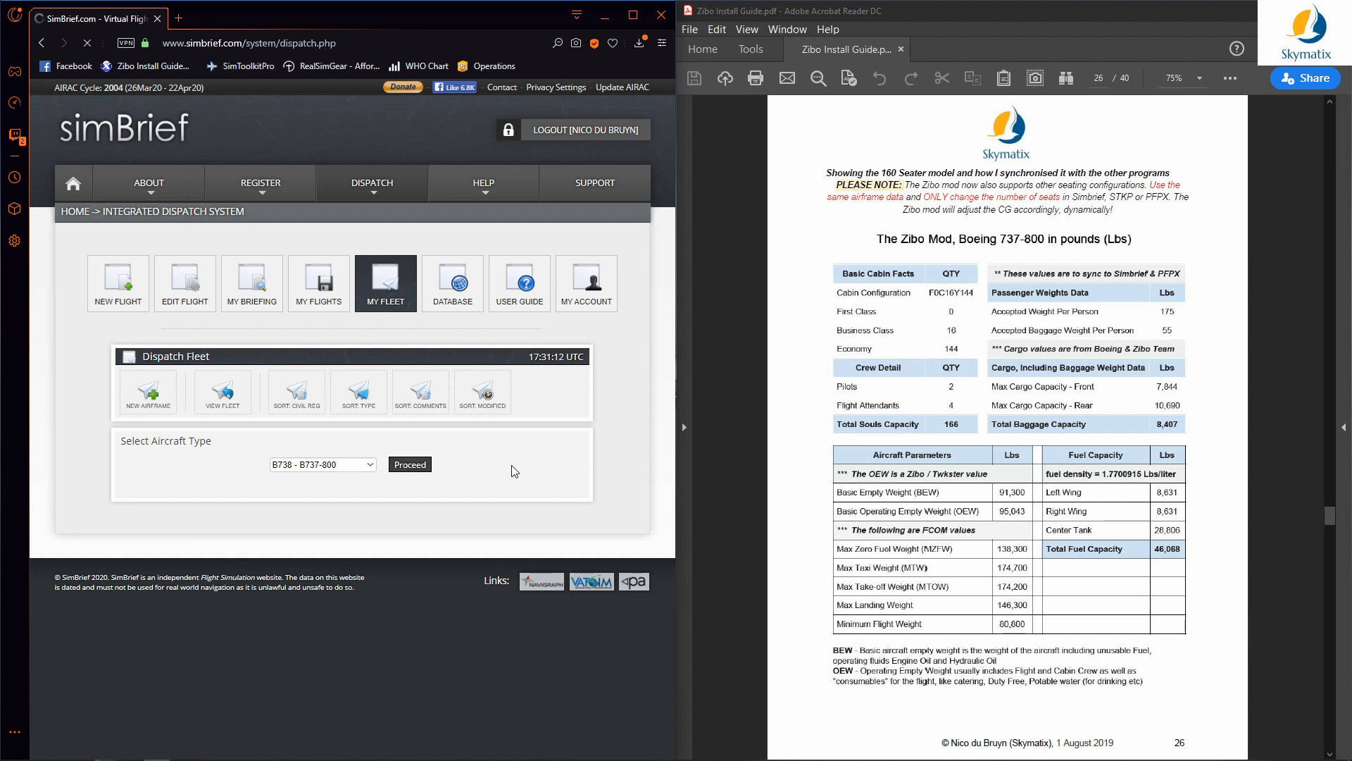
scroll(521, 487, down, 5)
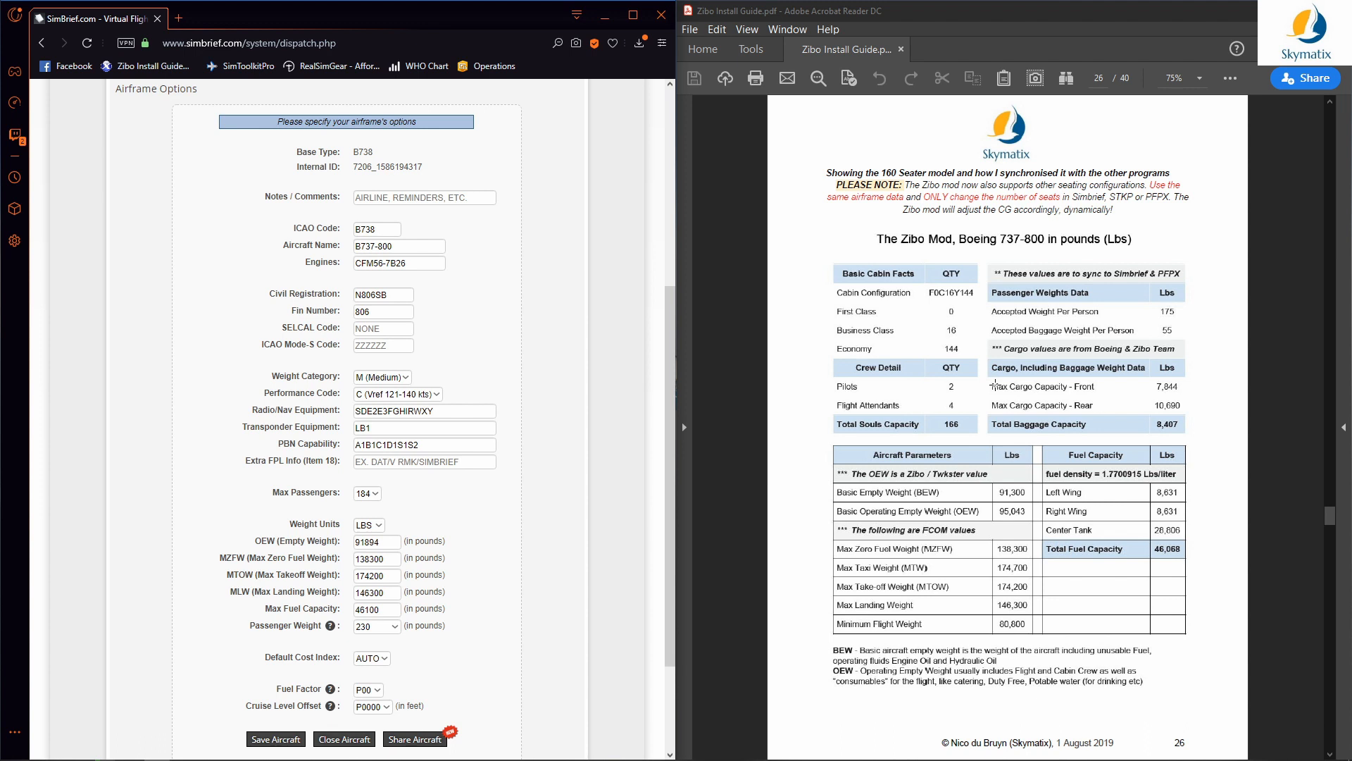
click(1007, 384)
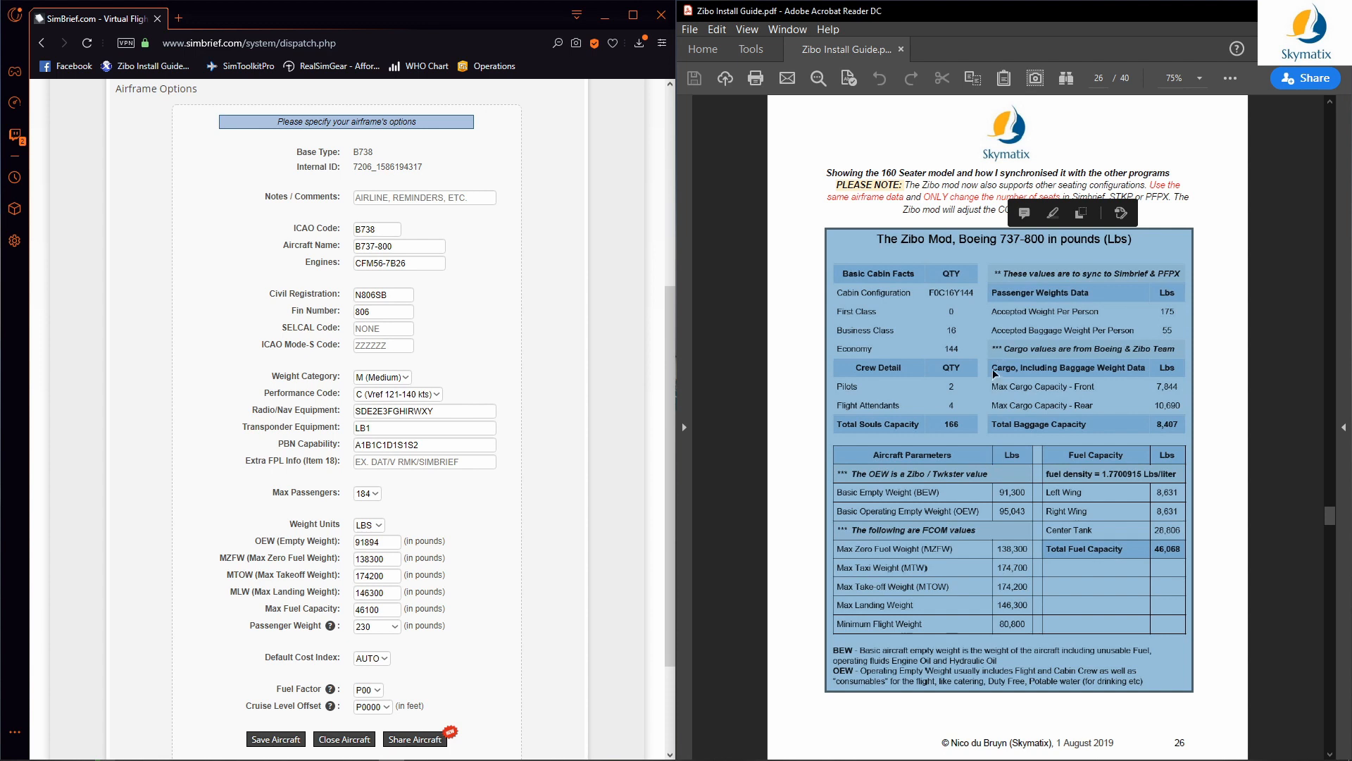
click(989, 436)
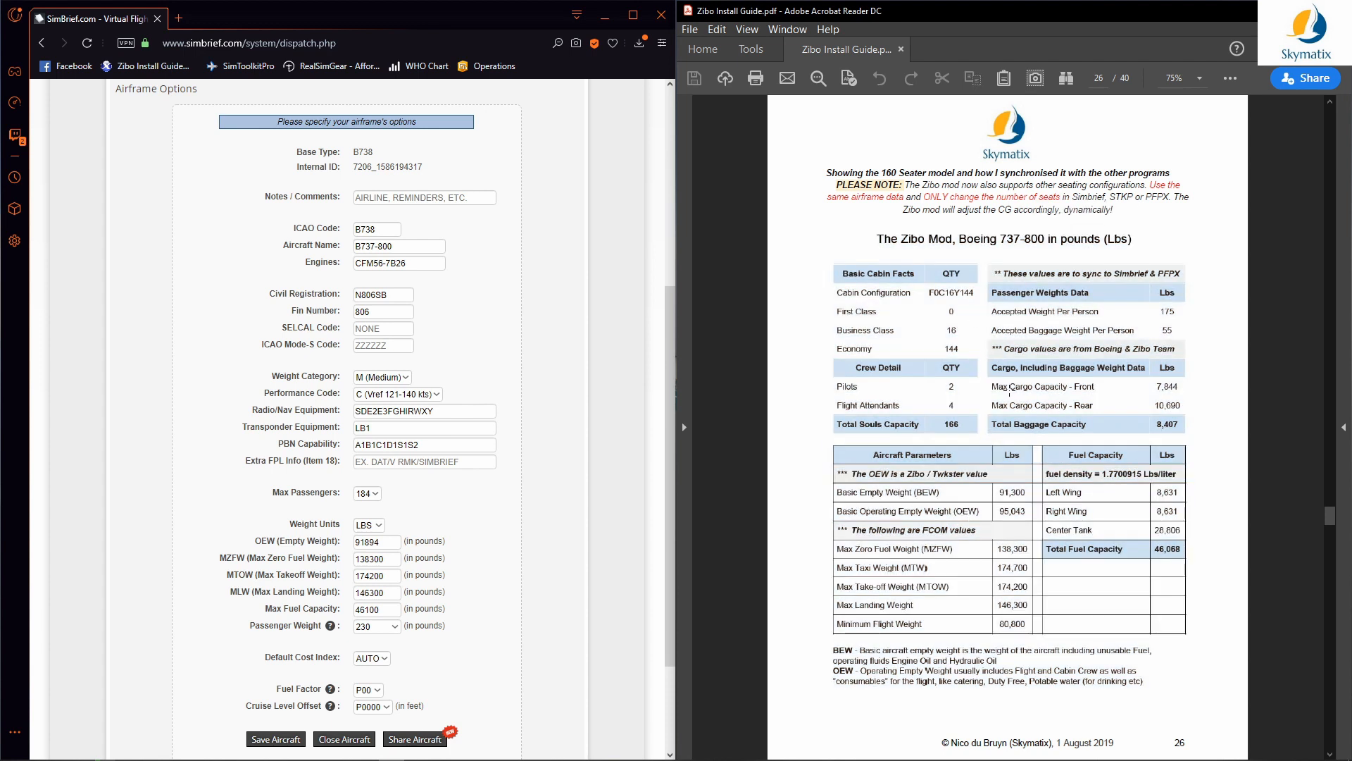
scroll(1011, 389, up, 10)
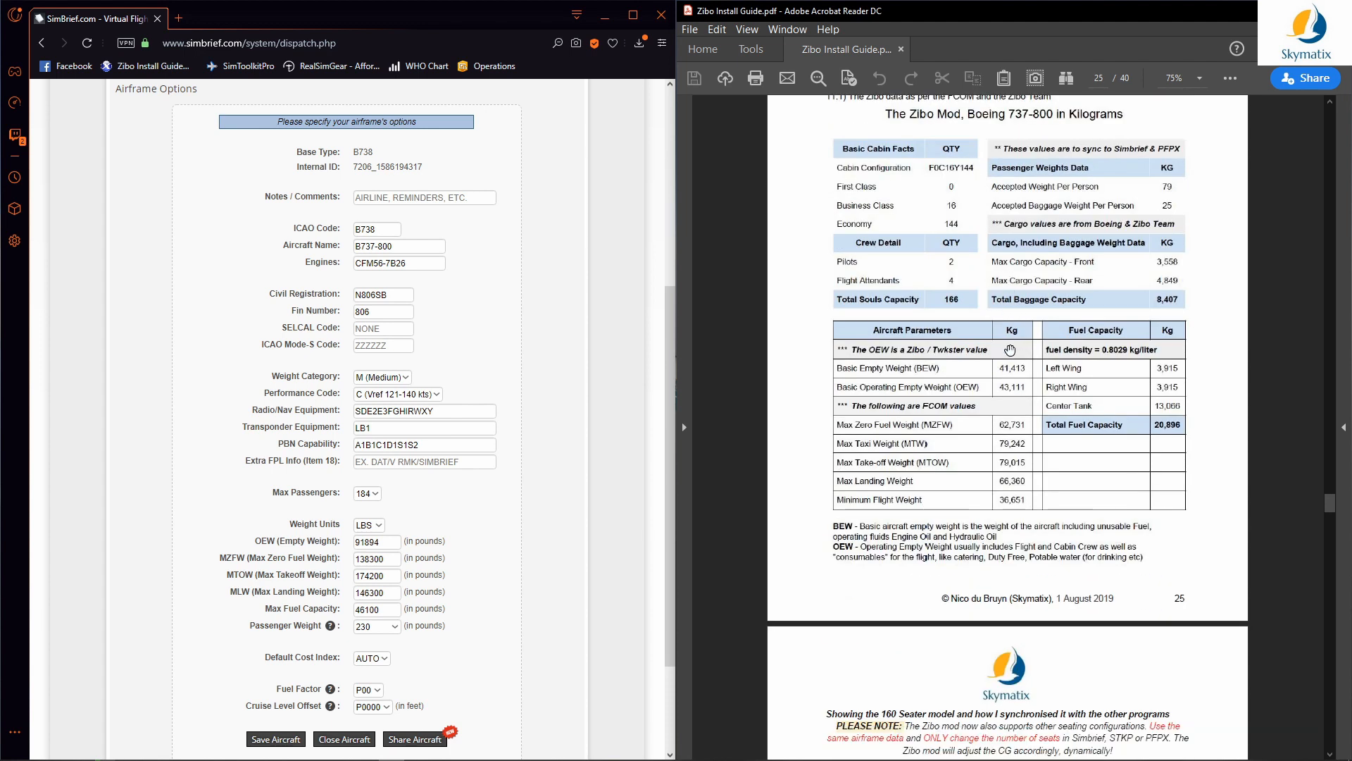
scroll(1010, 350, down, 5)
scroll(1013, 400, up, 6)
scroll(1012, 400, down, 10)
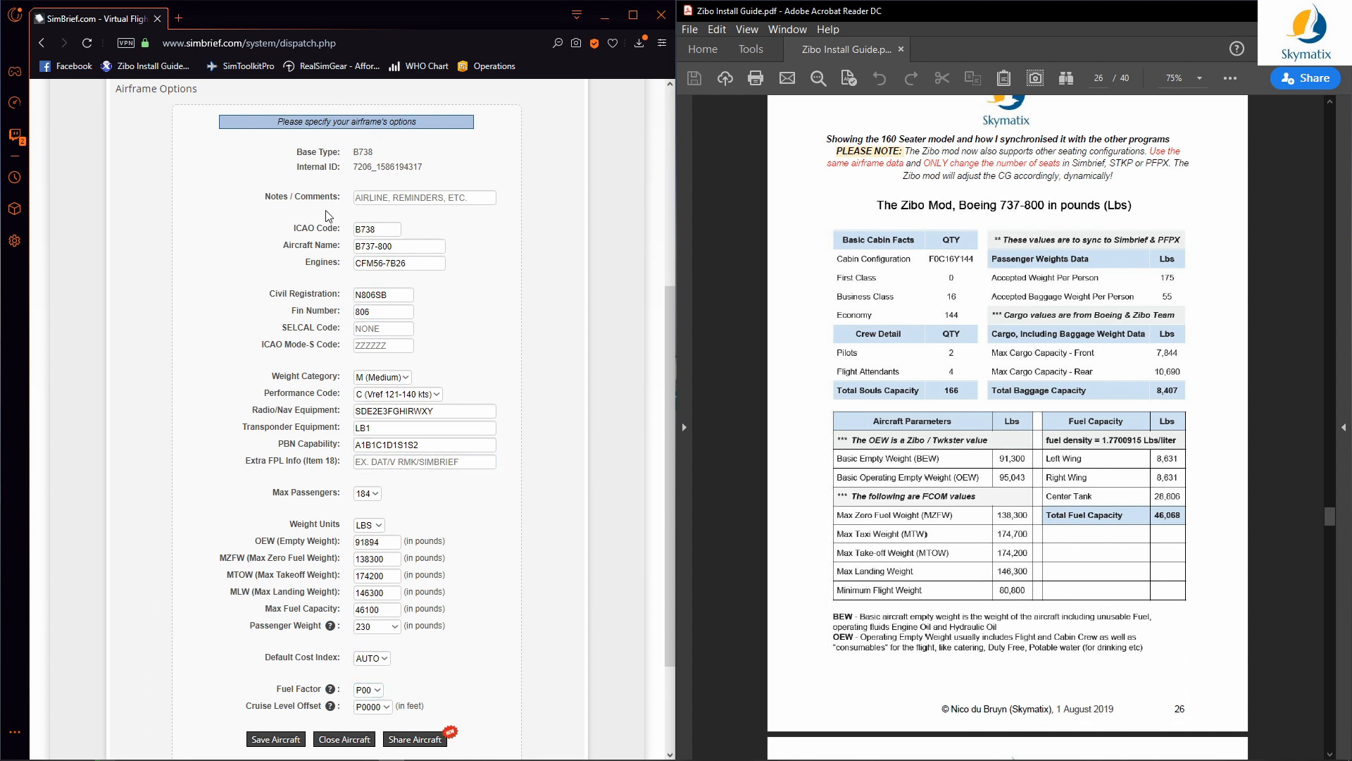
Step: Set the airframe's maximum passengers to 160
click(418, 459)
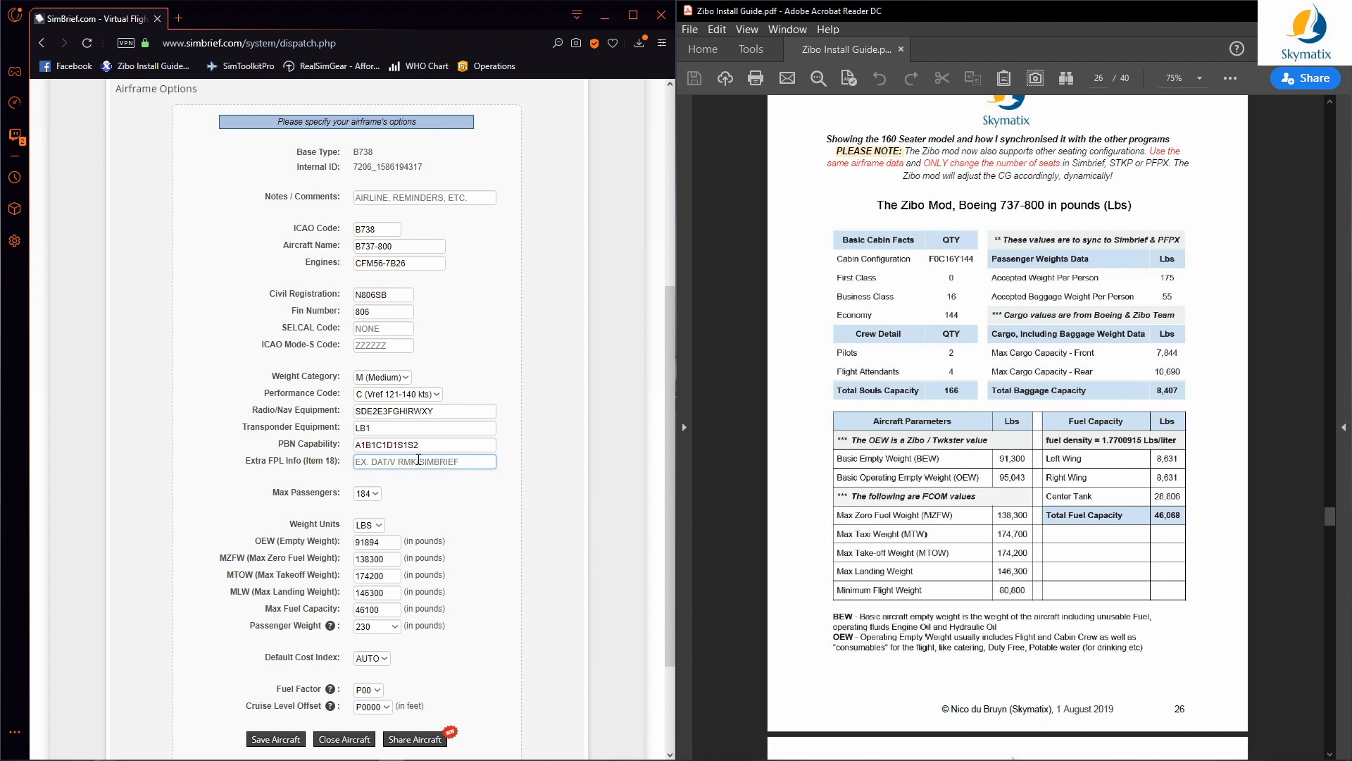
click(379, 495)
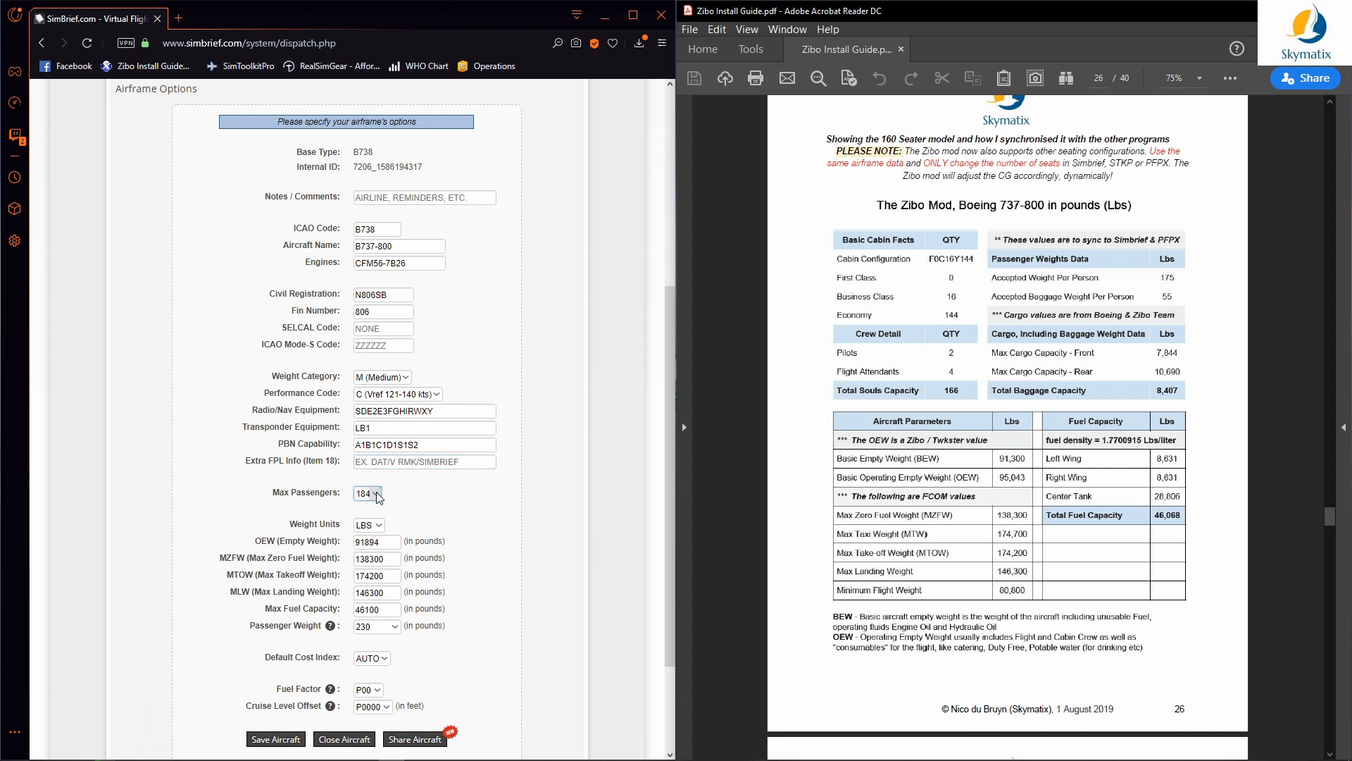
click(378, 496)
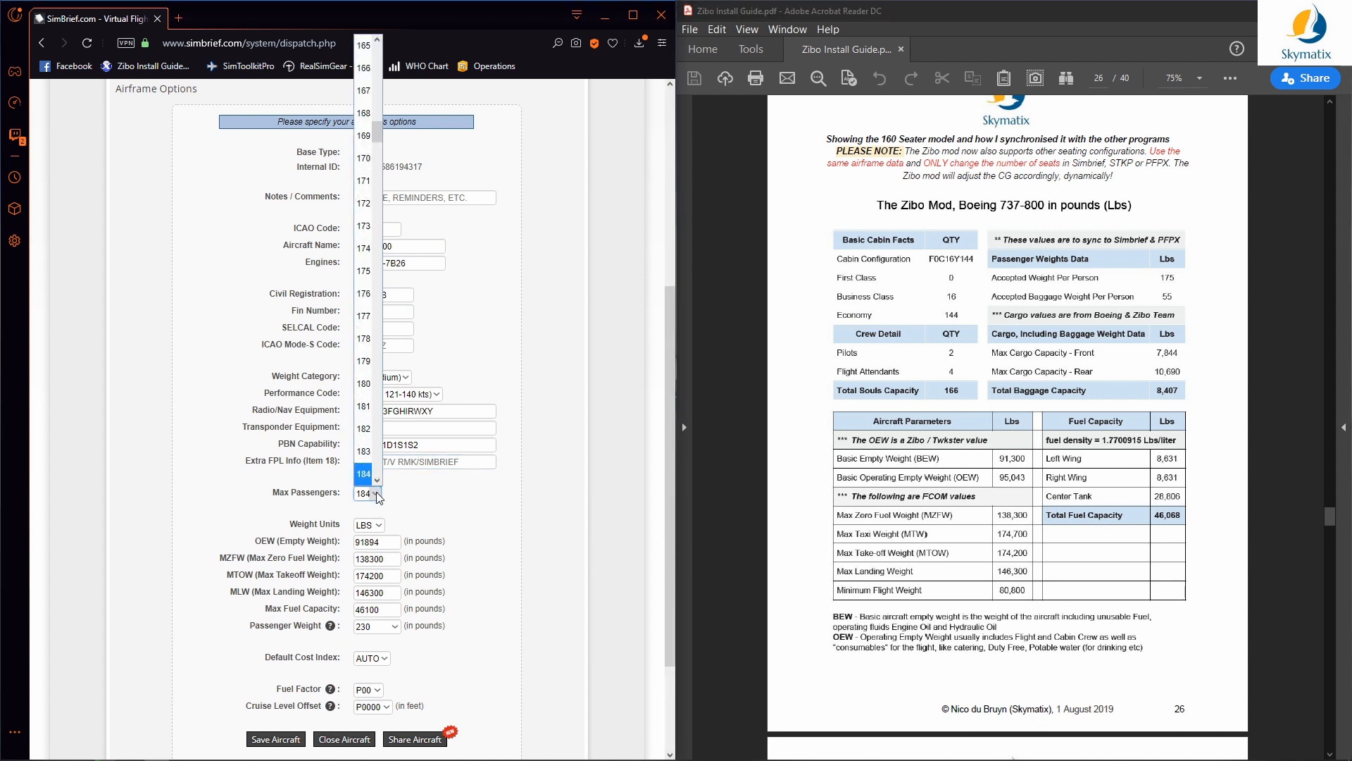
click(378, 496)
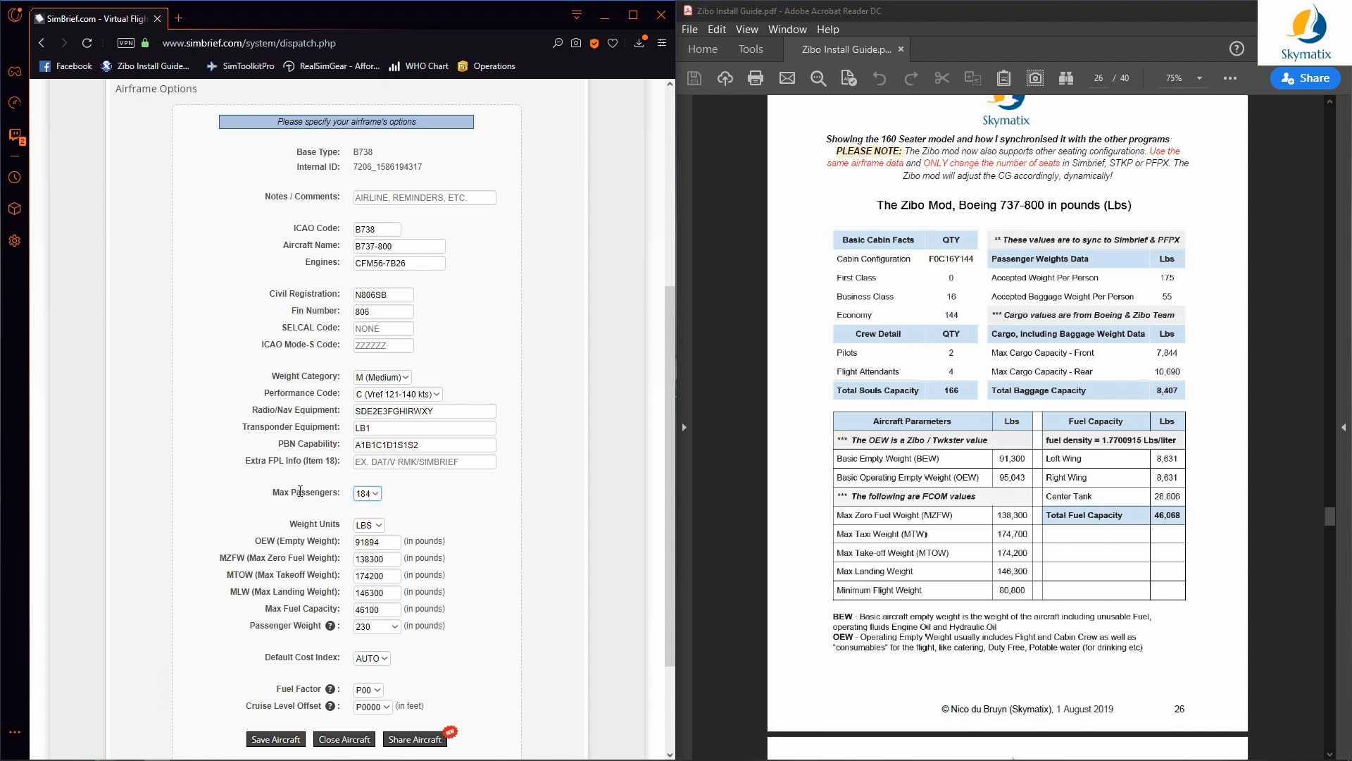
click(373, 495)
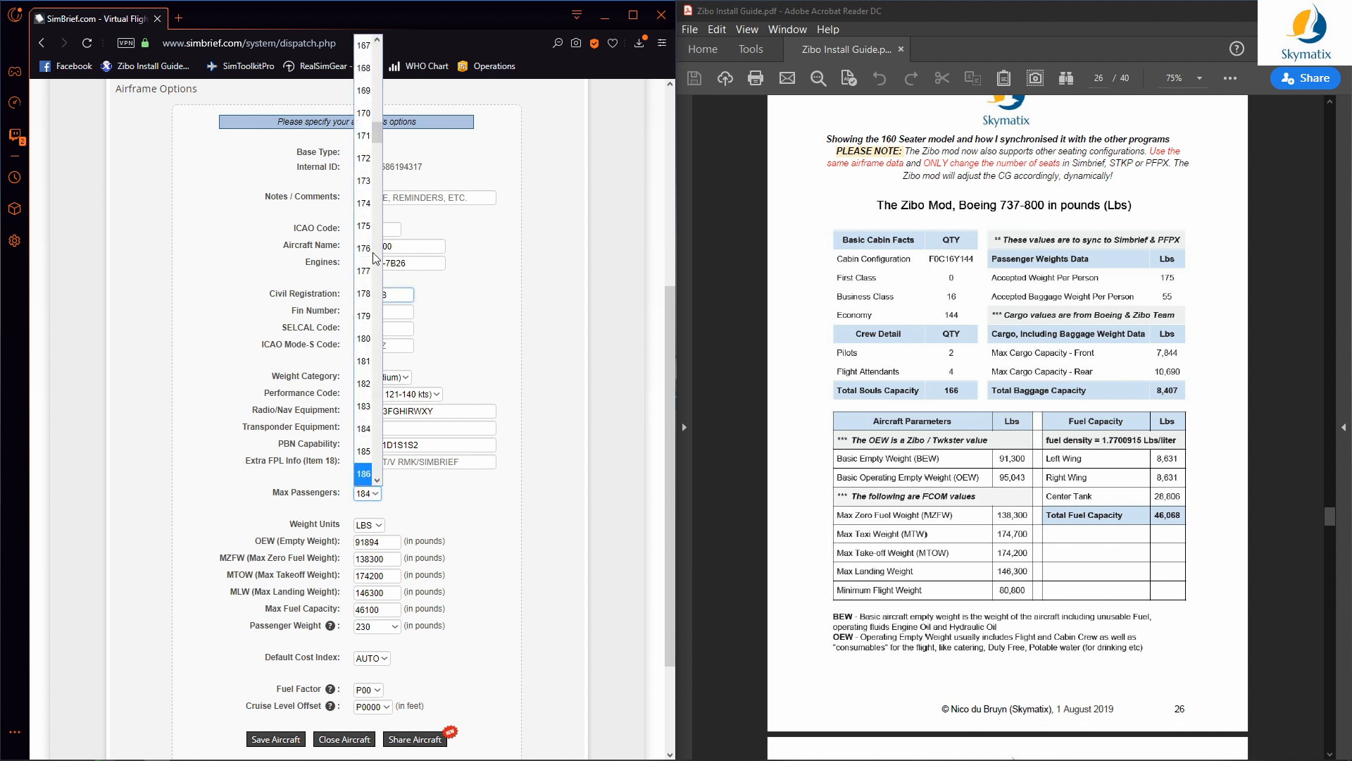
scroll(367, 131, up, 1)
scroll(367, 131, up, 5)
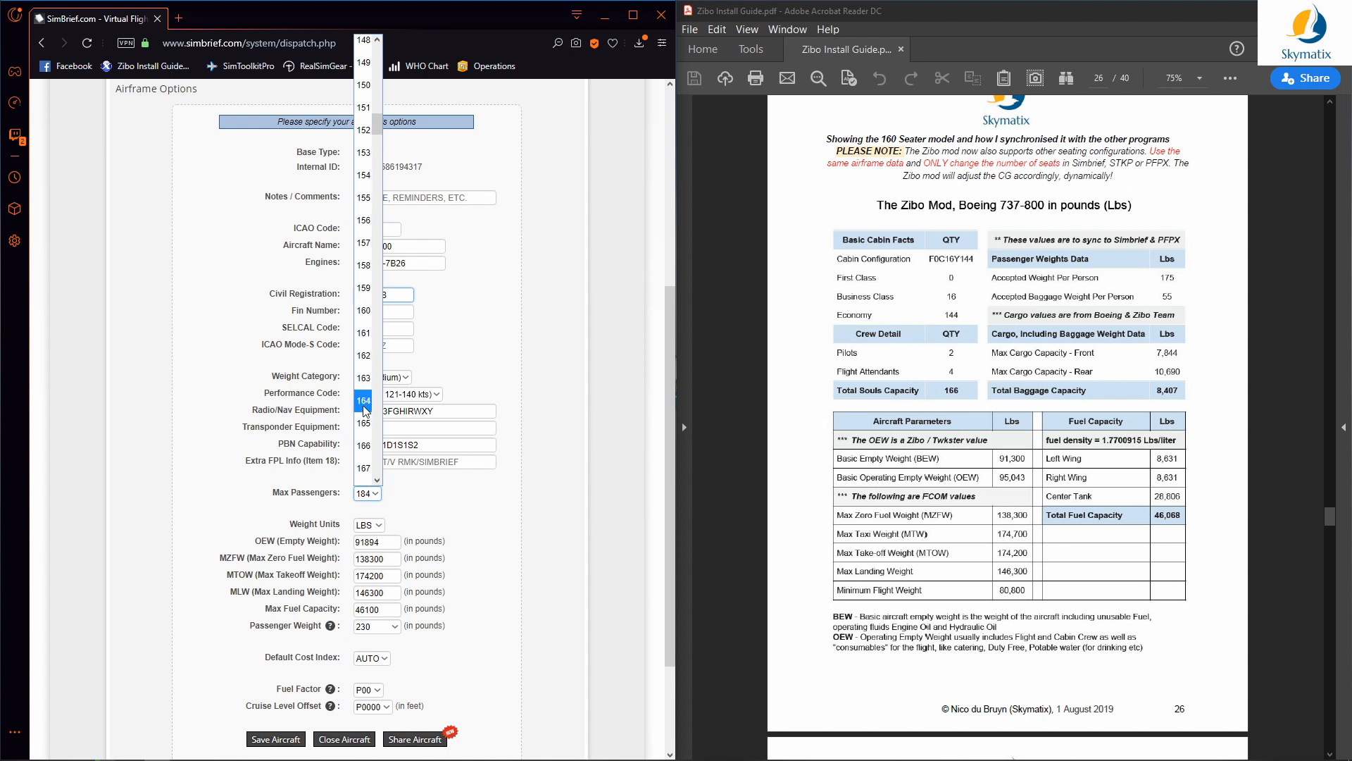
click(373, 311)
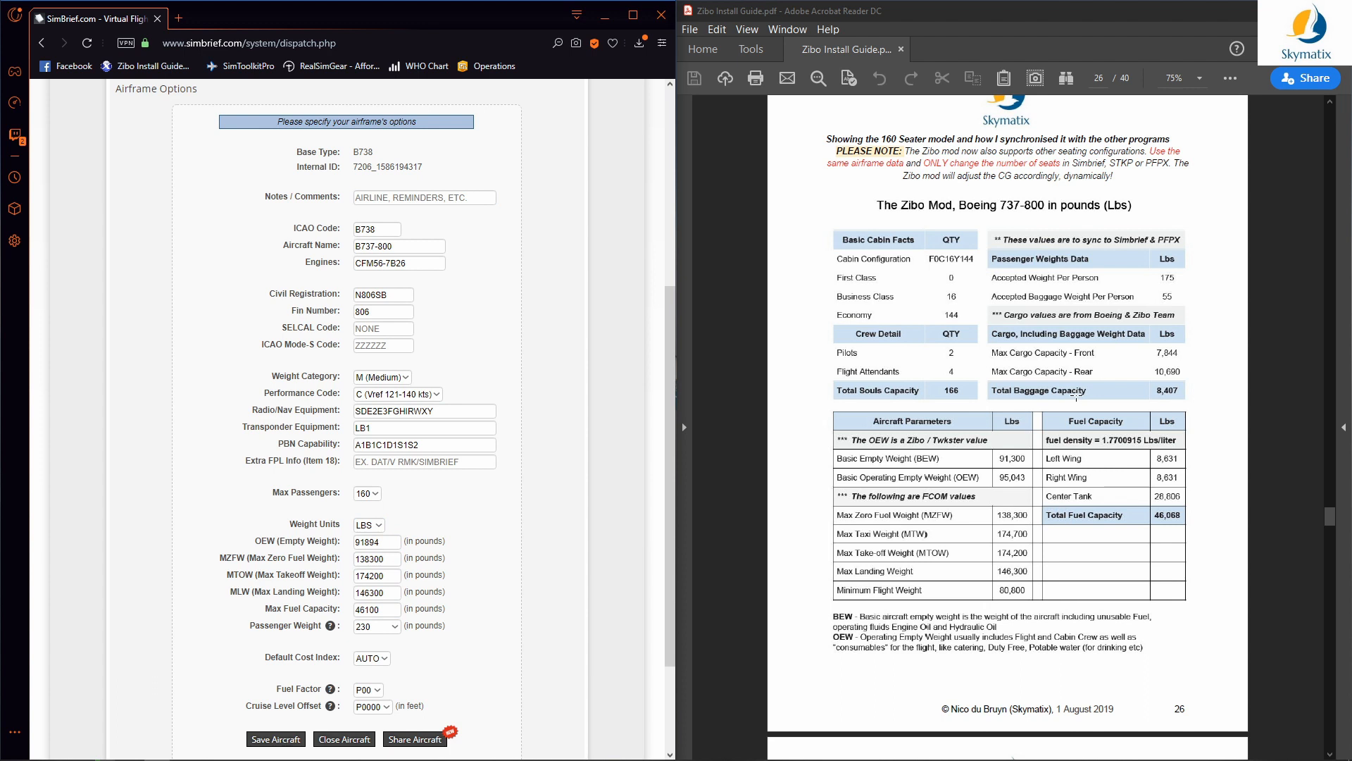
Step: Change the maximum passengers from 160 to 189
scroll(1077, 397, up, 1)
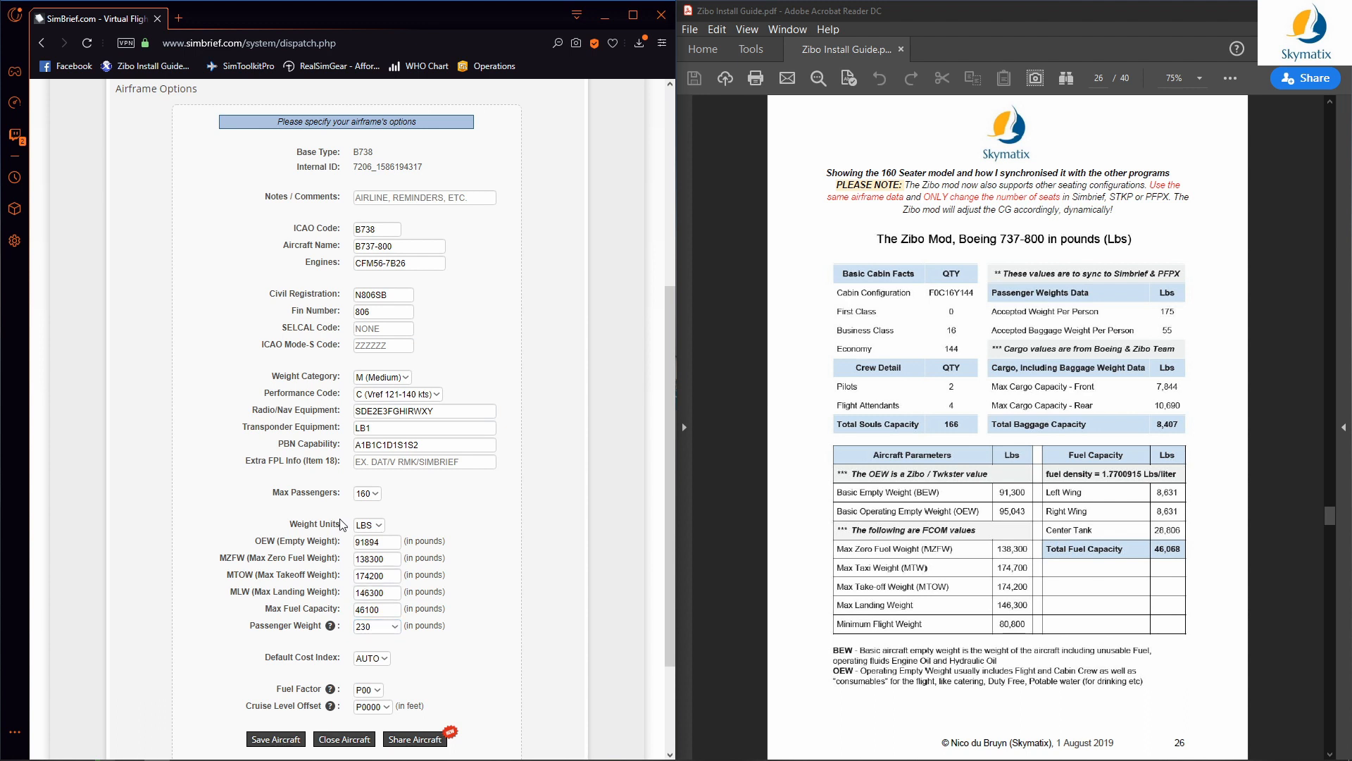
click(369, 493)
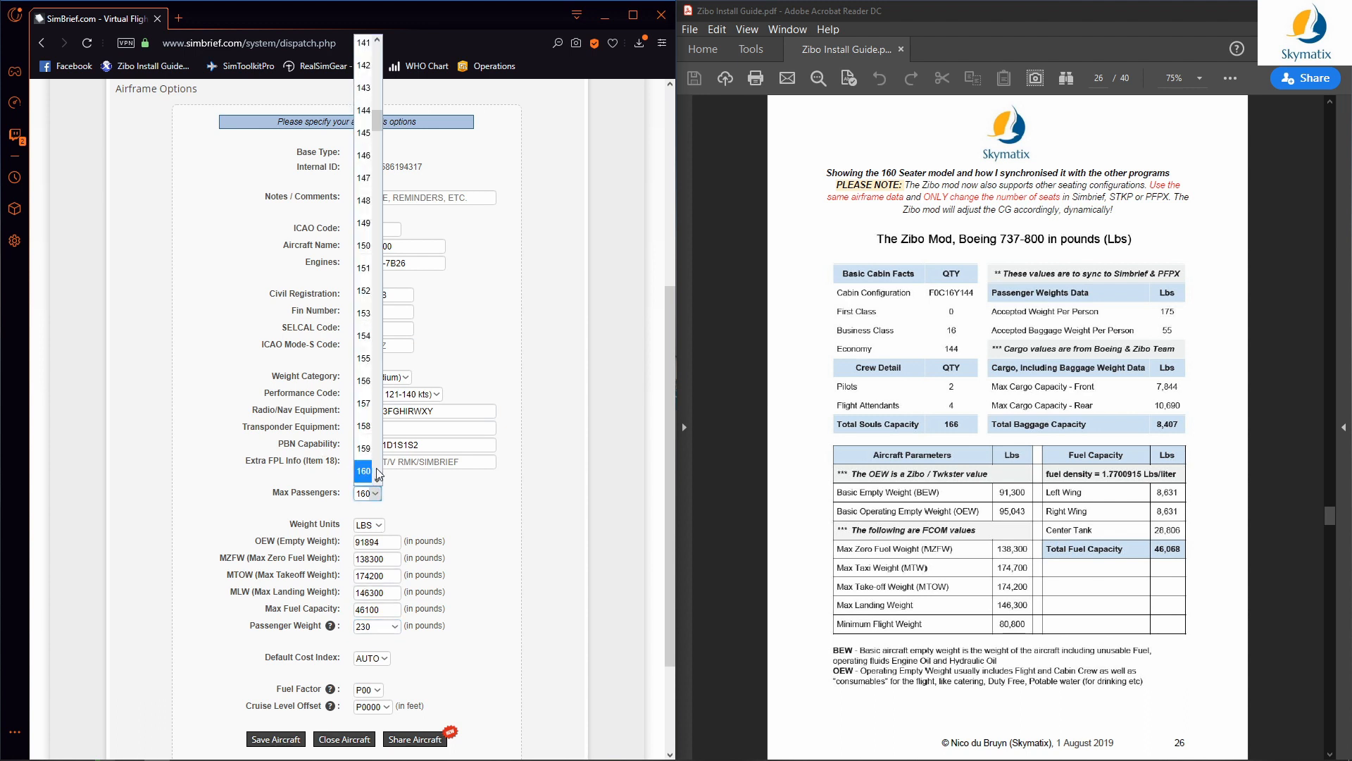
scroll(379, 474, down, 5)
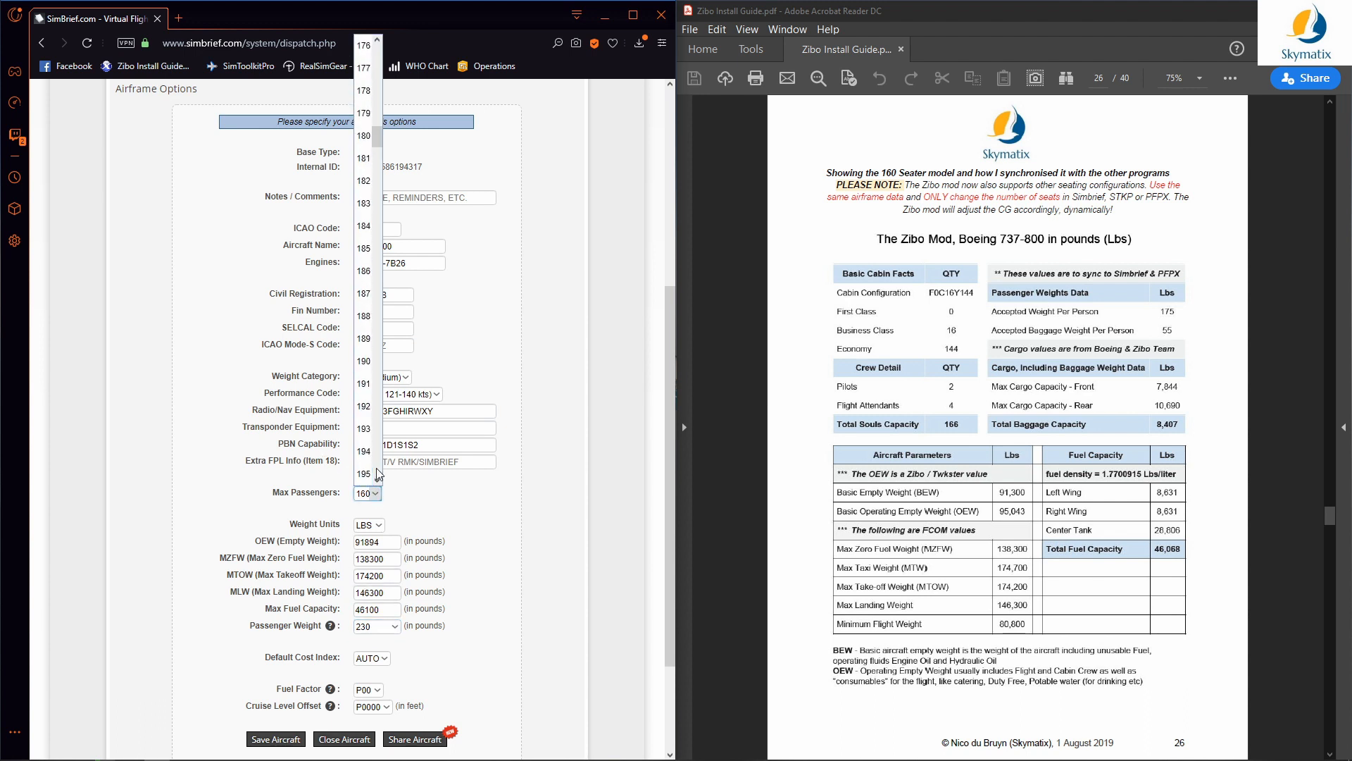
click(373, 341)
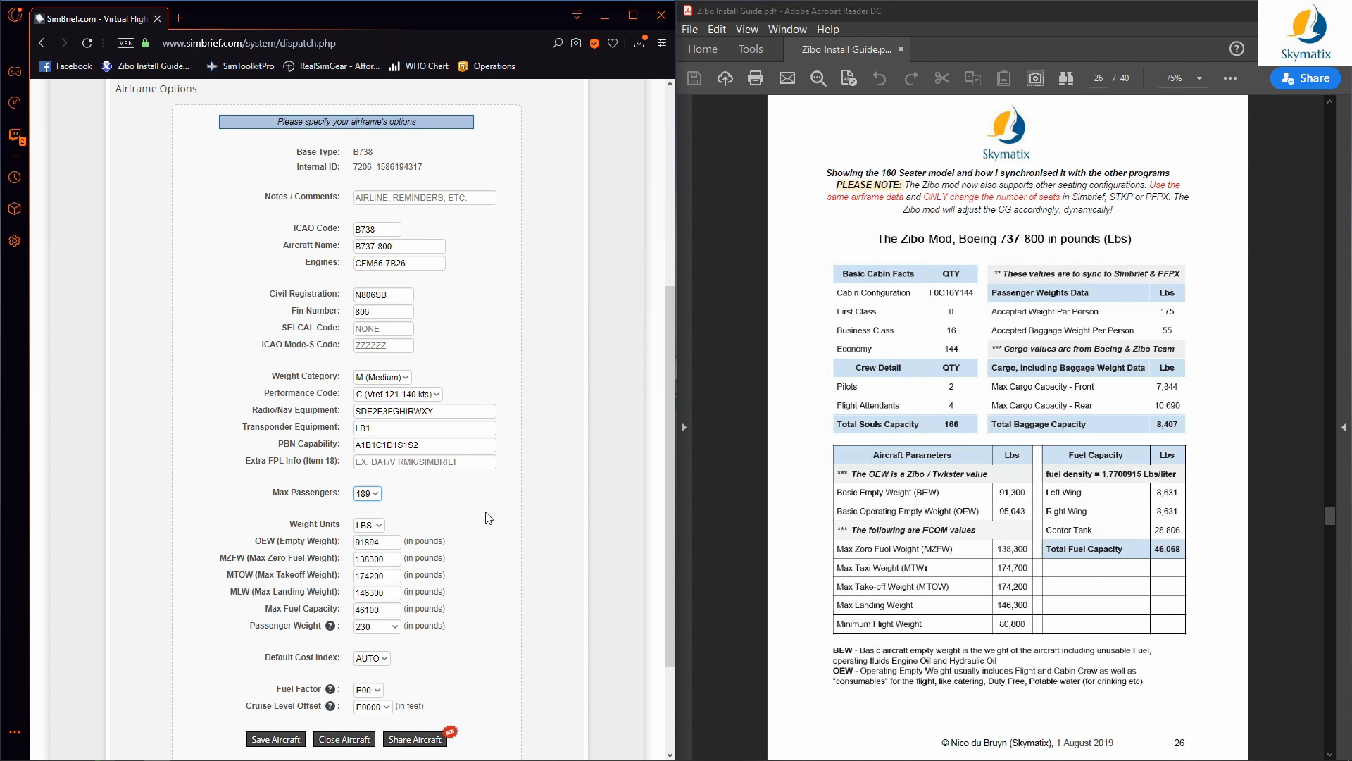
scroll(532, 356, up, 1)
Step: Check the current airframe's internal ID, then return to the saved fleet list
scroll(525, 356, up, 3)
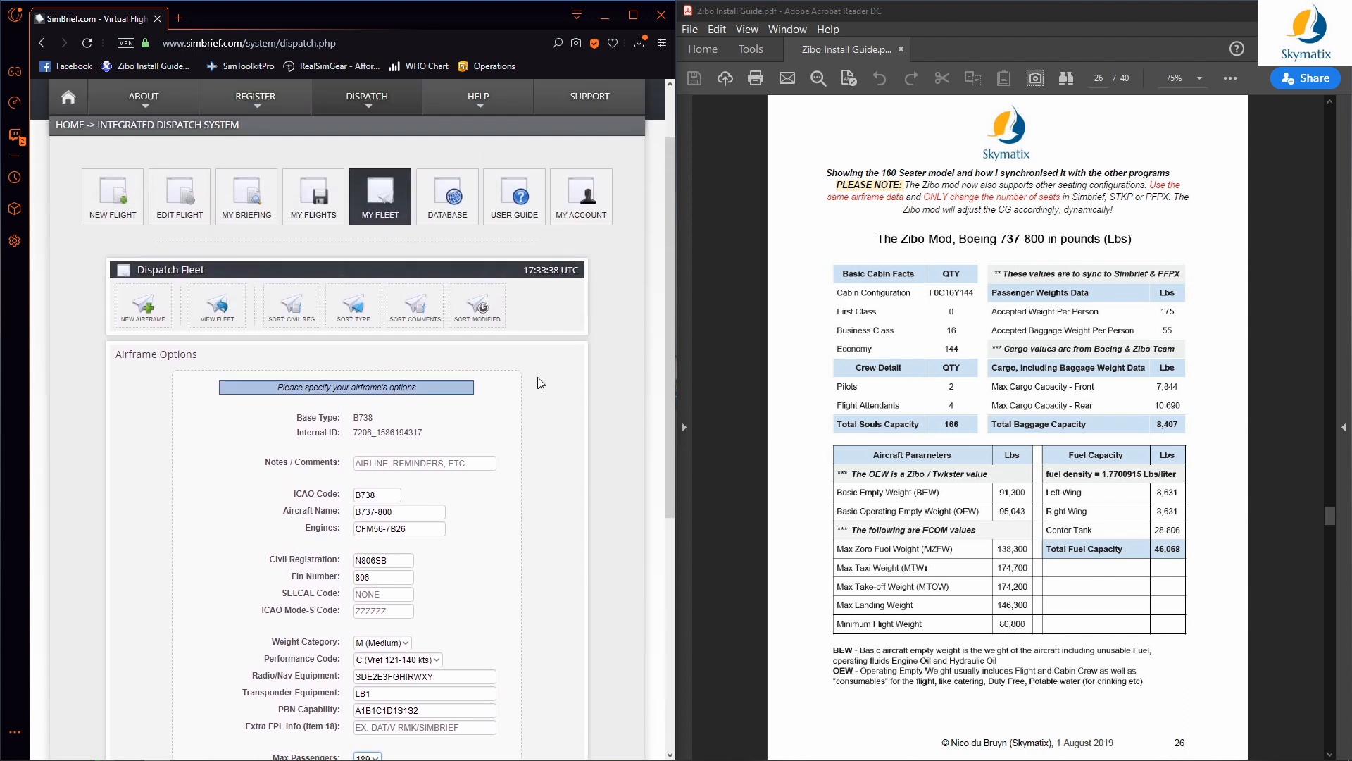
drag(425, 449, 354, 454)
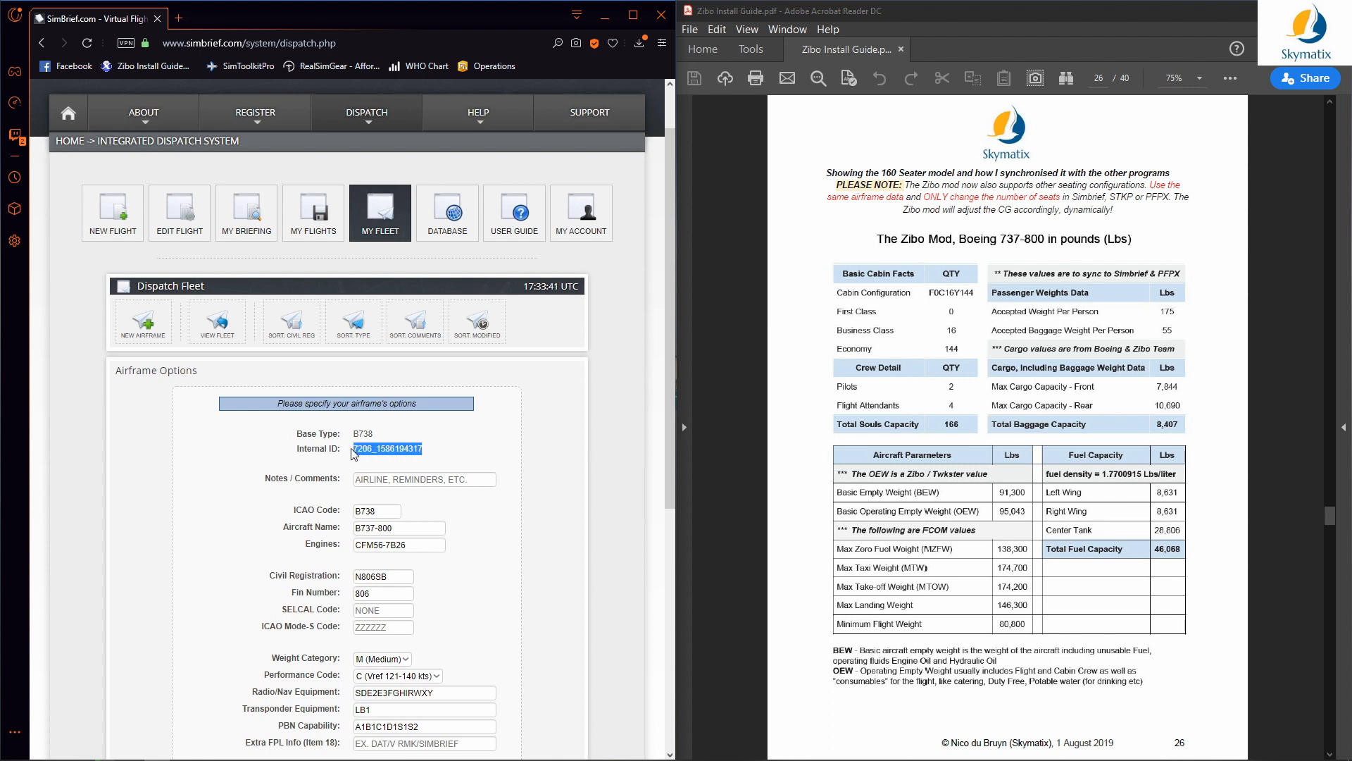
click(431, 457)
click(226, 331)
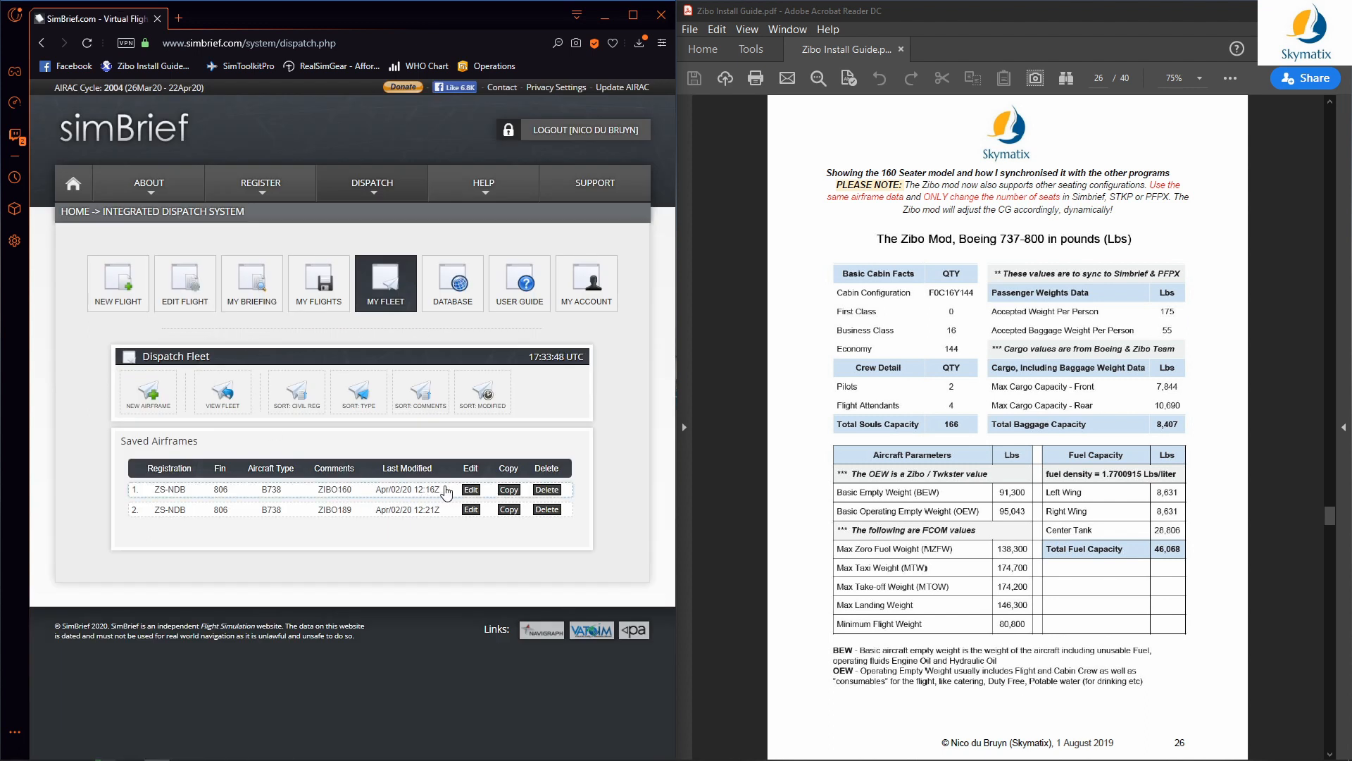
Step: Open the ZIBO160 airframe to check its internal ID, then go back to the fleet list
click(470, 490)
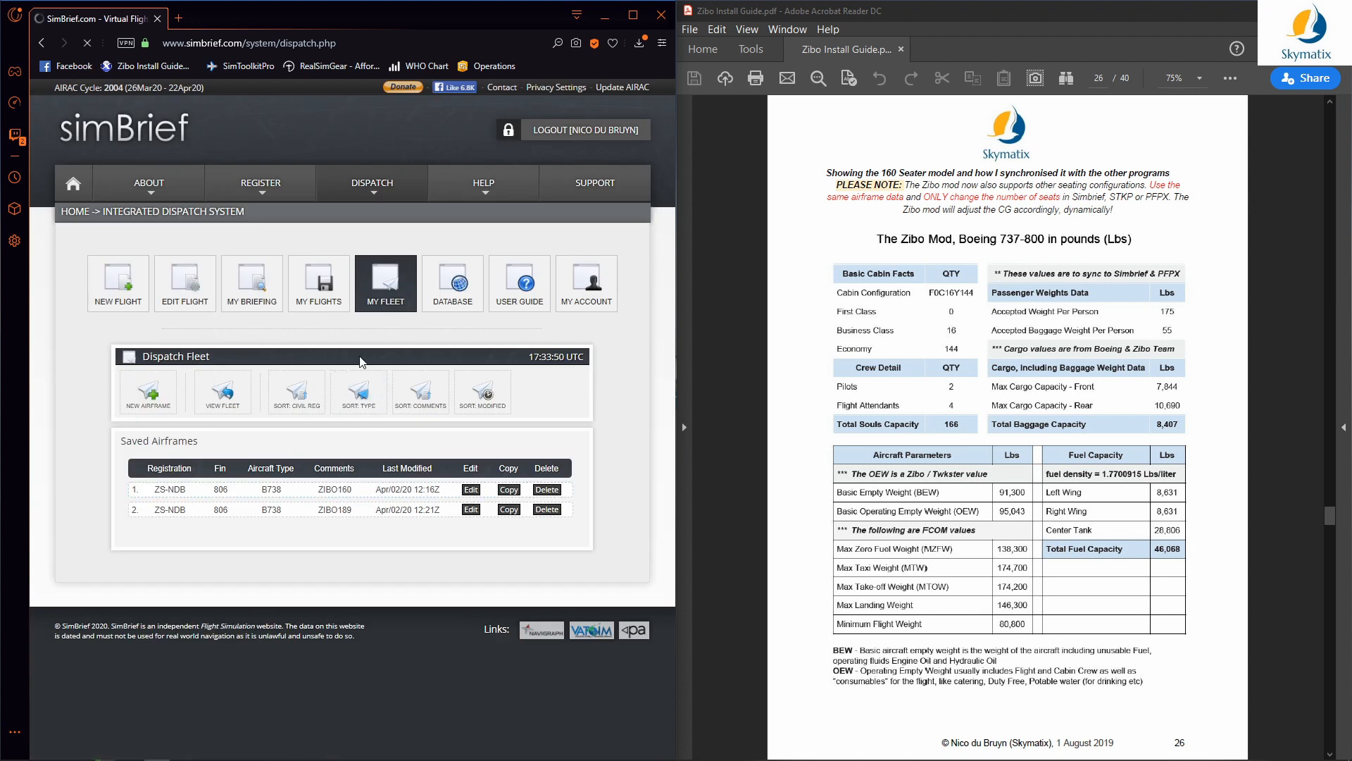
drag(425, 521, 352, 519)
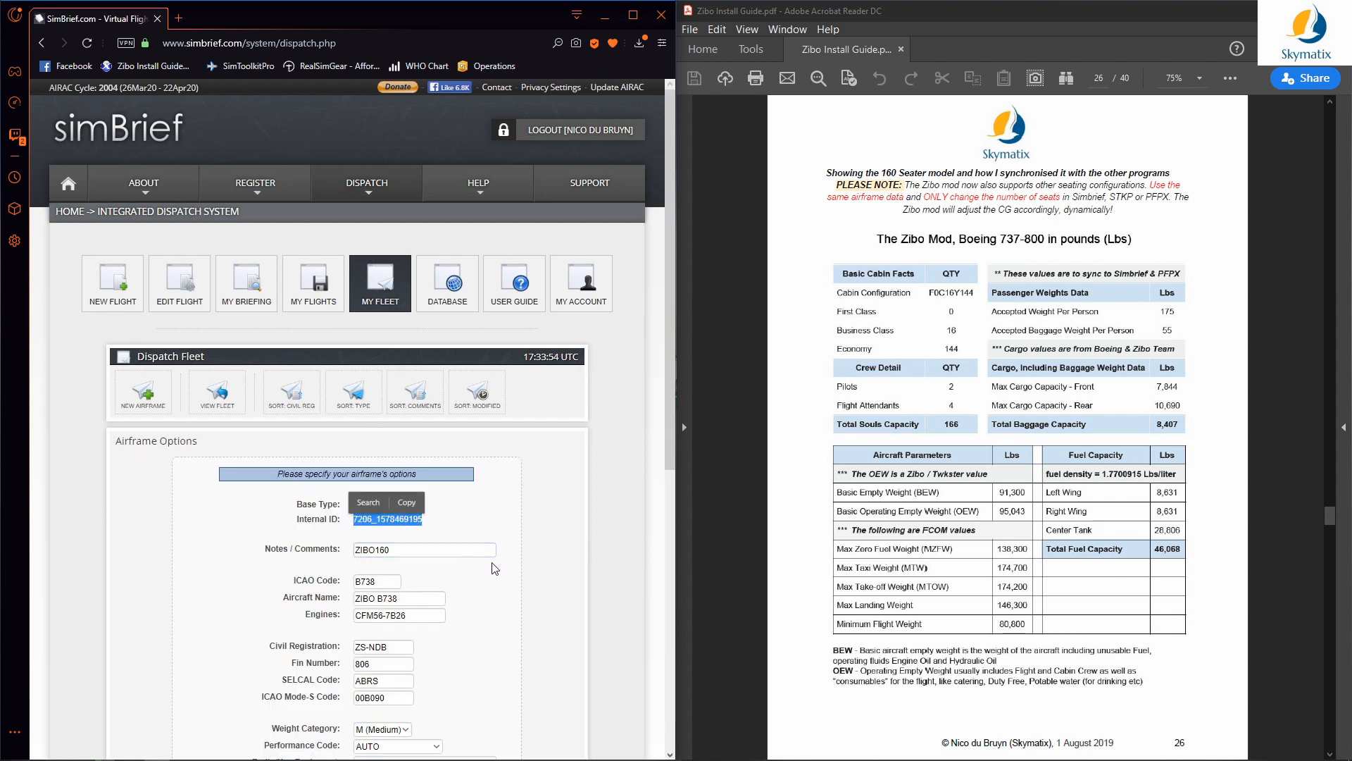
click(501, 536)
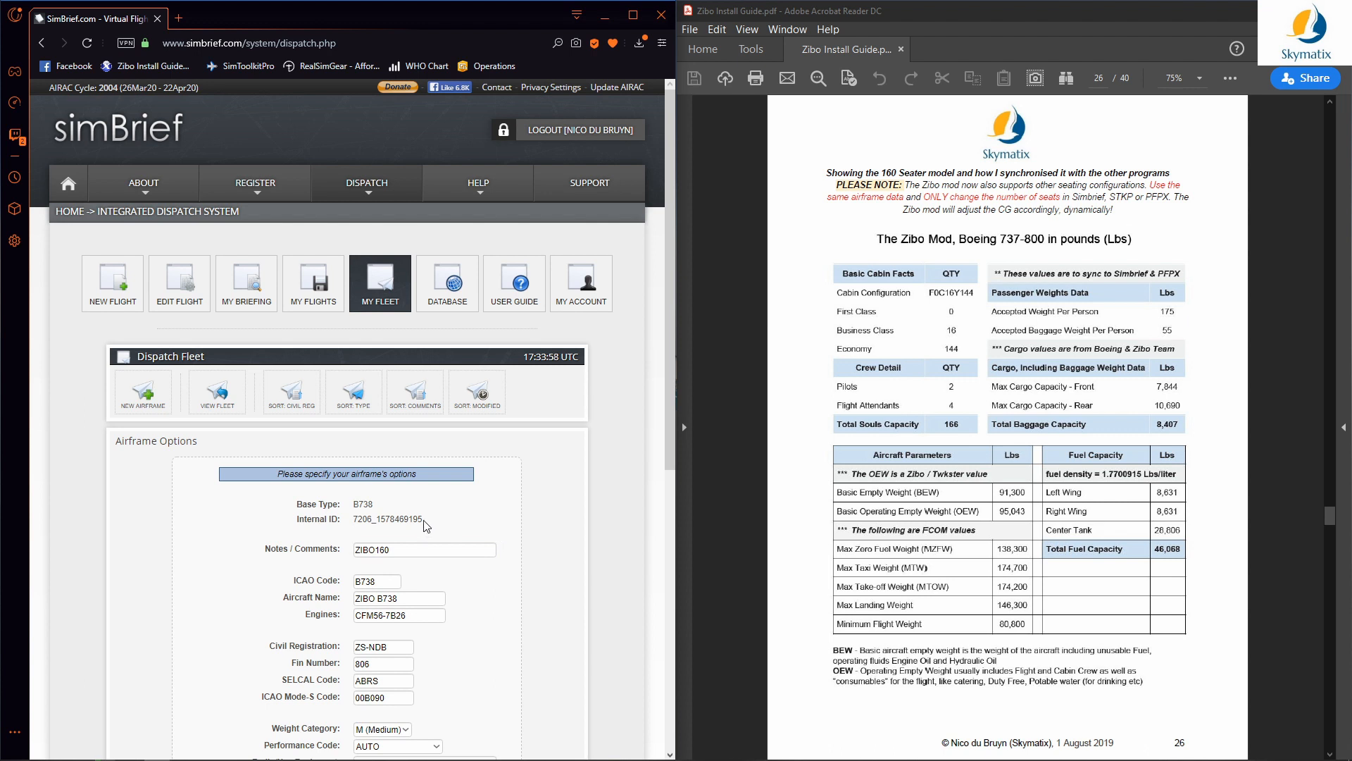
drag(423, 520, 353, 524)
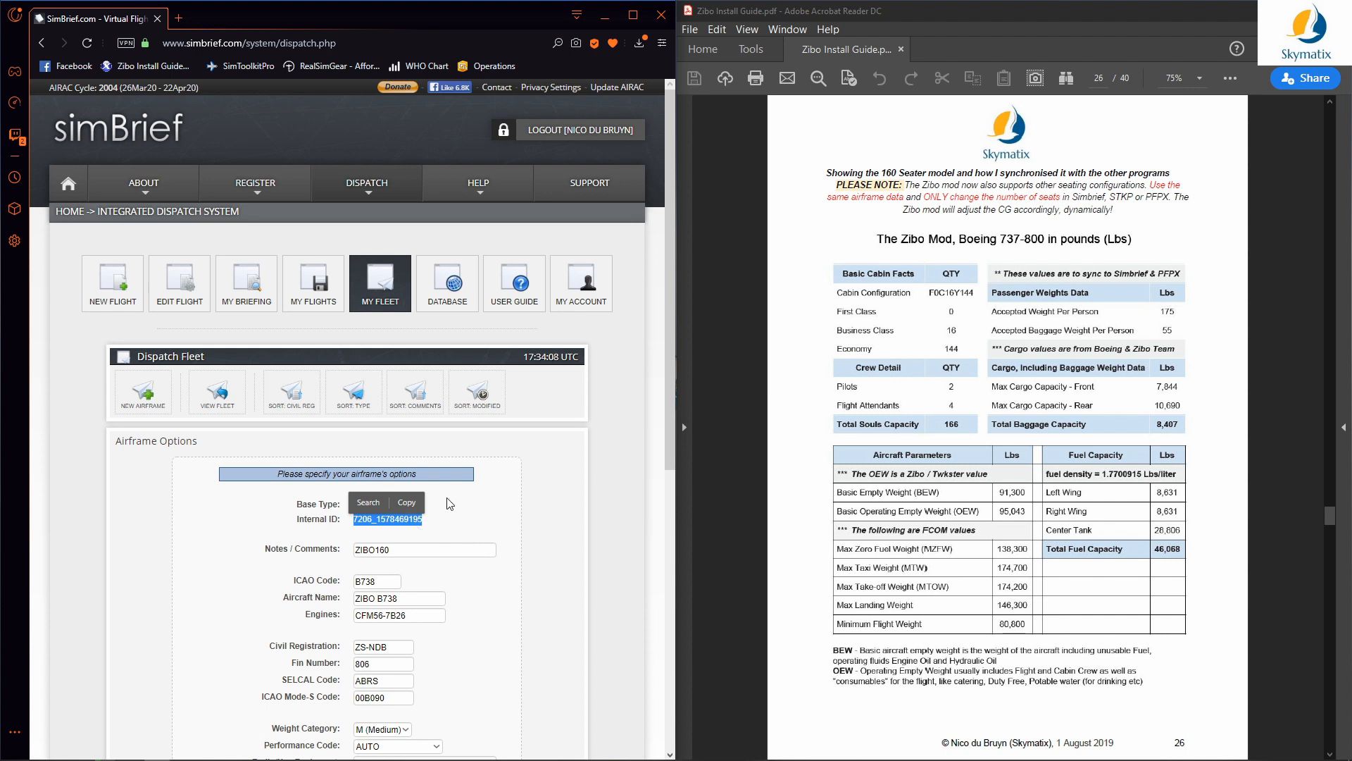
scroll(445, 485, down, 1)
click(211, 331)
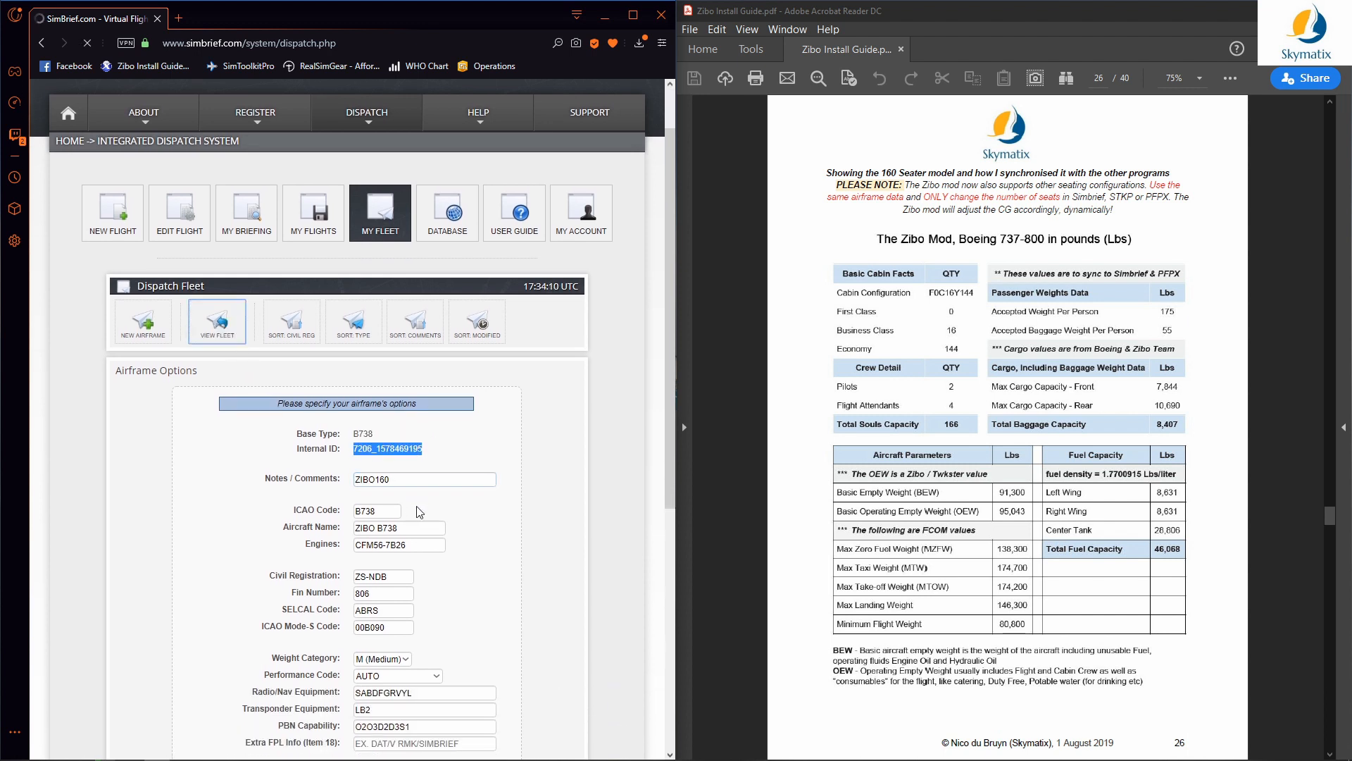
Step: Open the ZIBO189 airframe, check its internal ID and confirm 189 maximum passengers
click(469, 512)
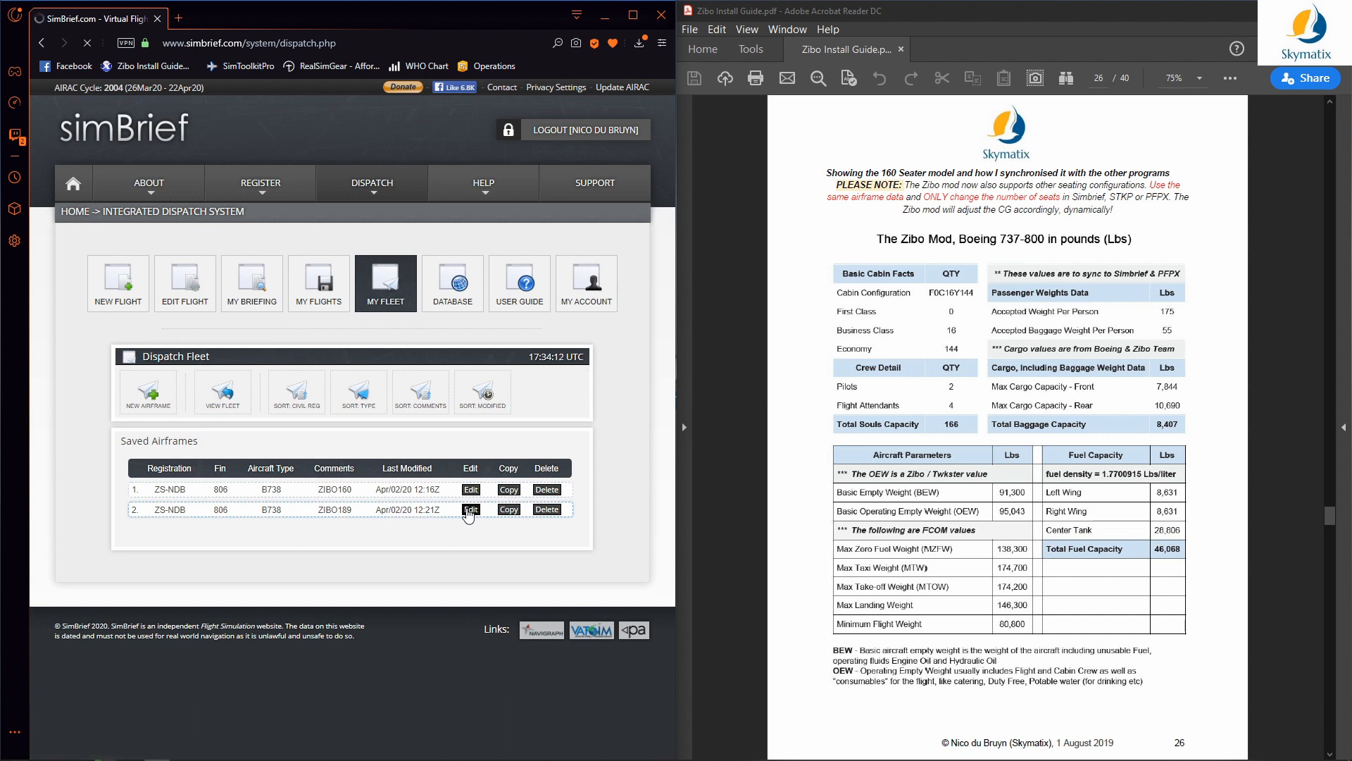
drag(424, 520, 353, 521)
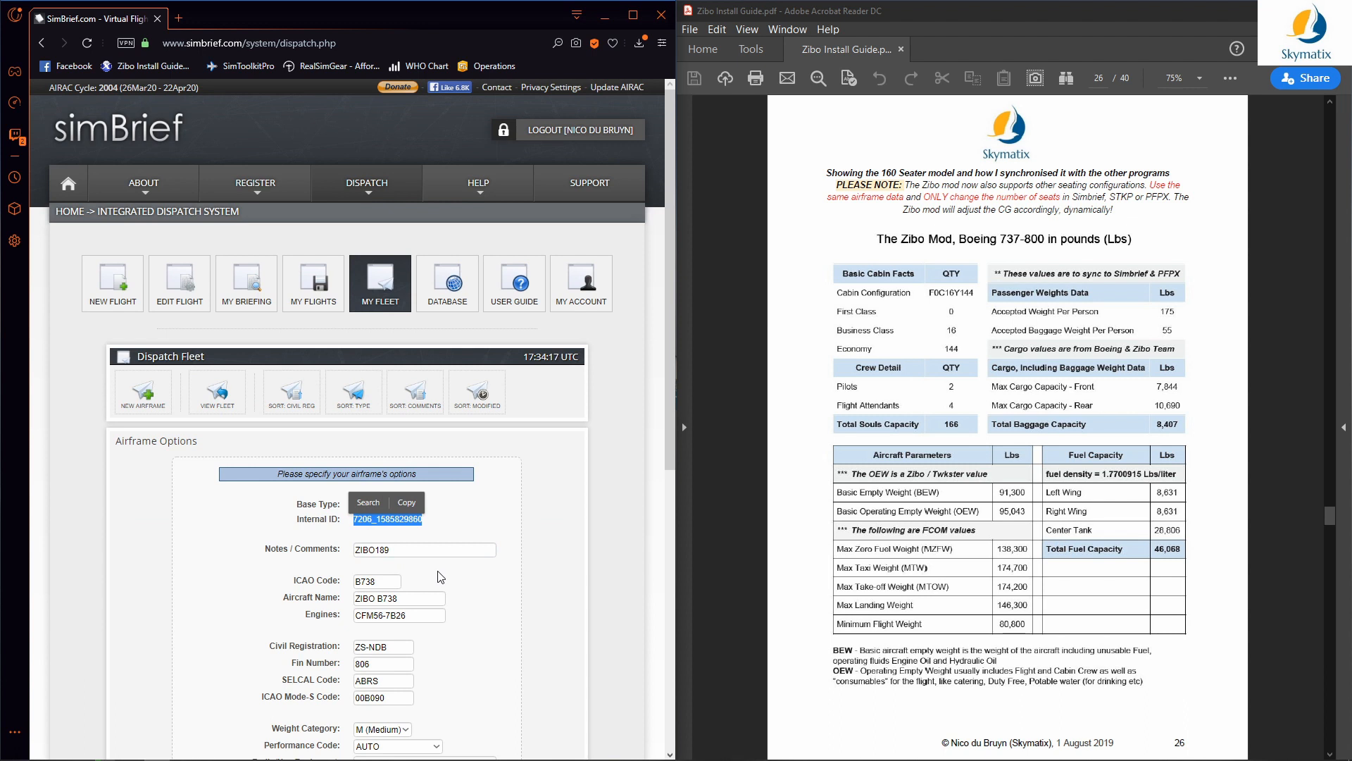
click(478, 587)
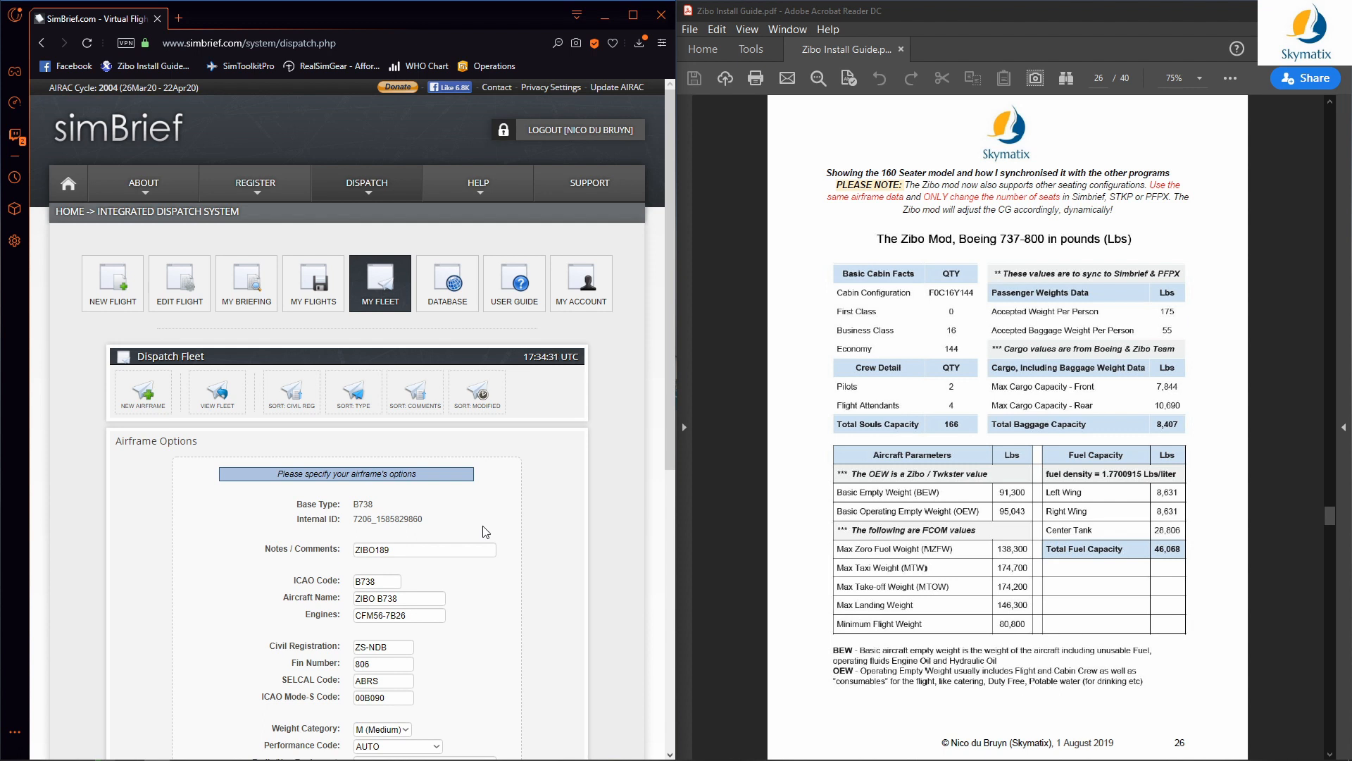
scroll(485, 532, down, 5)
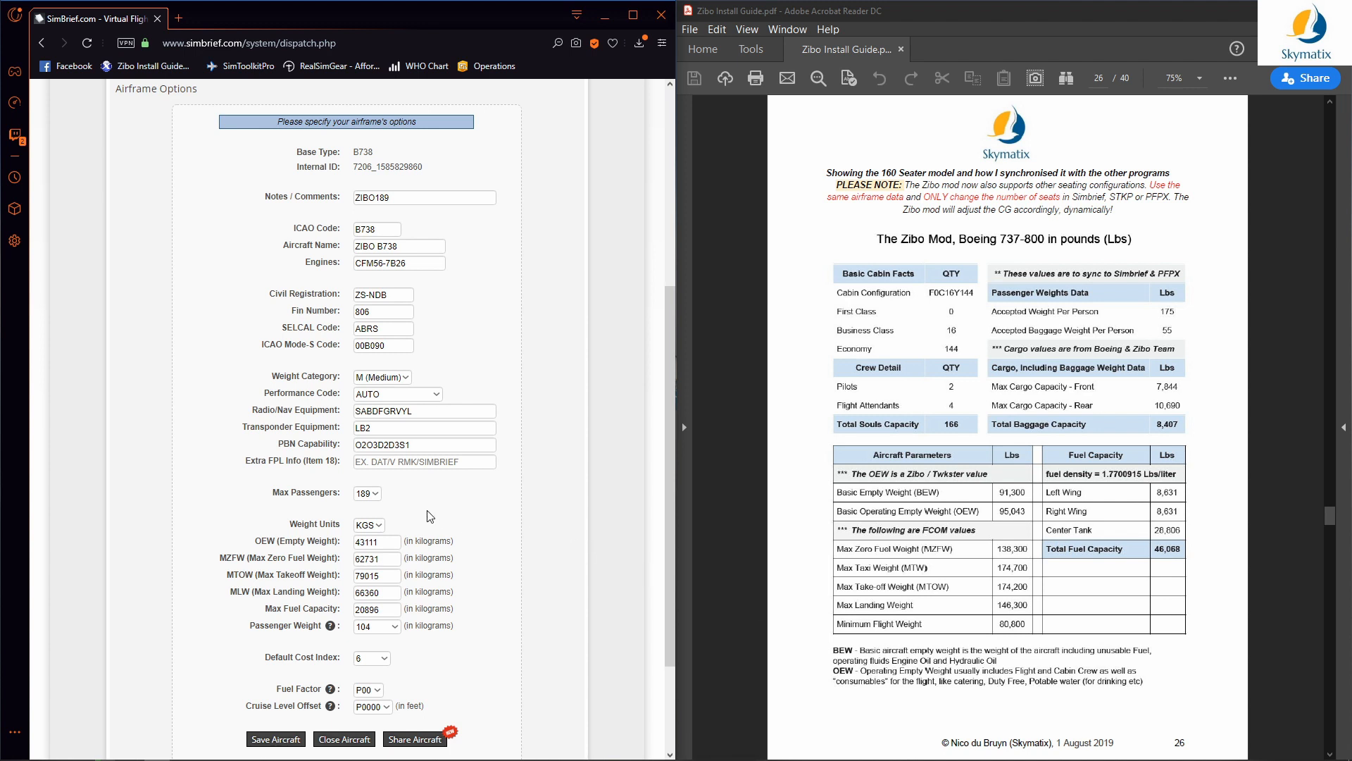
click(378, 496)
click(381, 502)
Step: Review ZIBO189's kilogram weights: OEW 43111, MZFW 62731, MTOW 79015, MLW 66360
click(553, 498)
scroll(553, 498, down, 3)
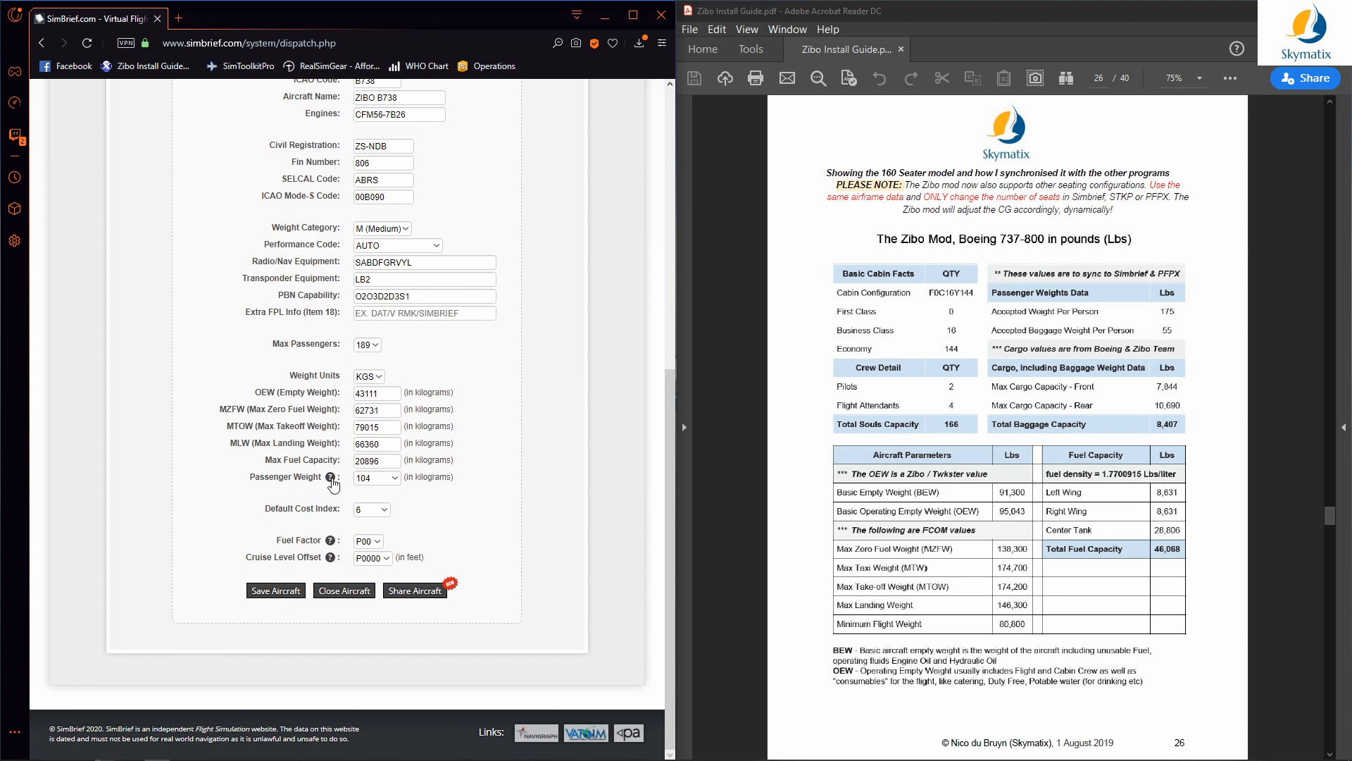
mouse_move(330, 481)
scroll(544, 383, up, 2)
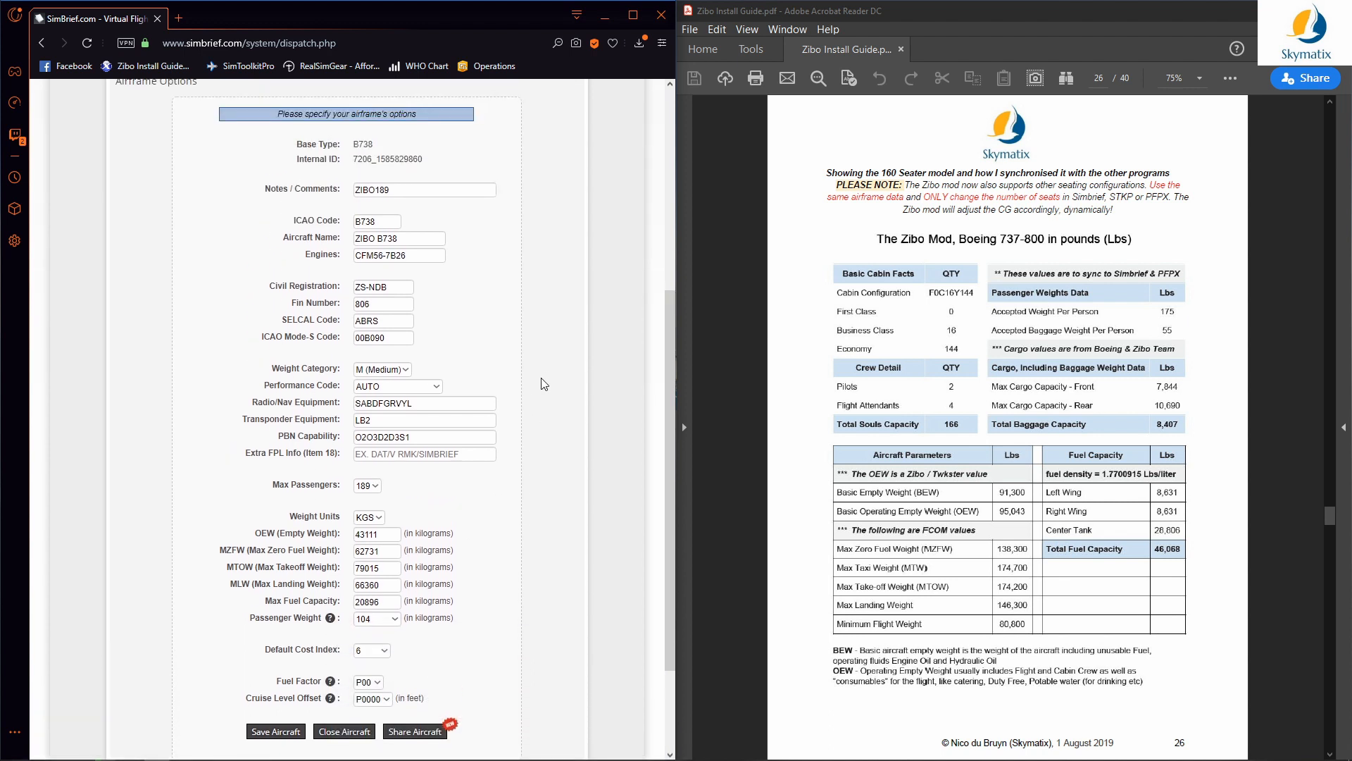
scroll(556, 440, up, 1)
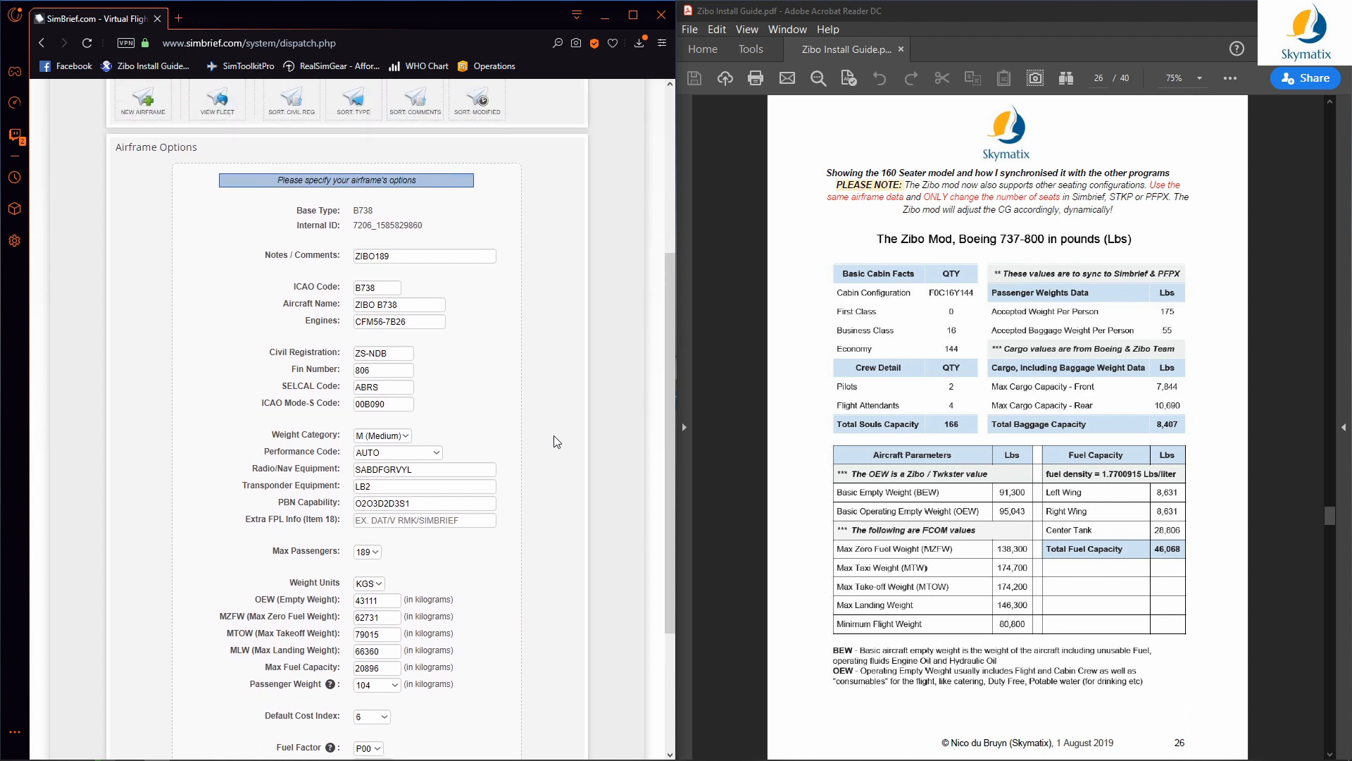
scroll(557, 442, down, 1)
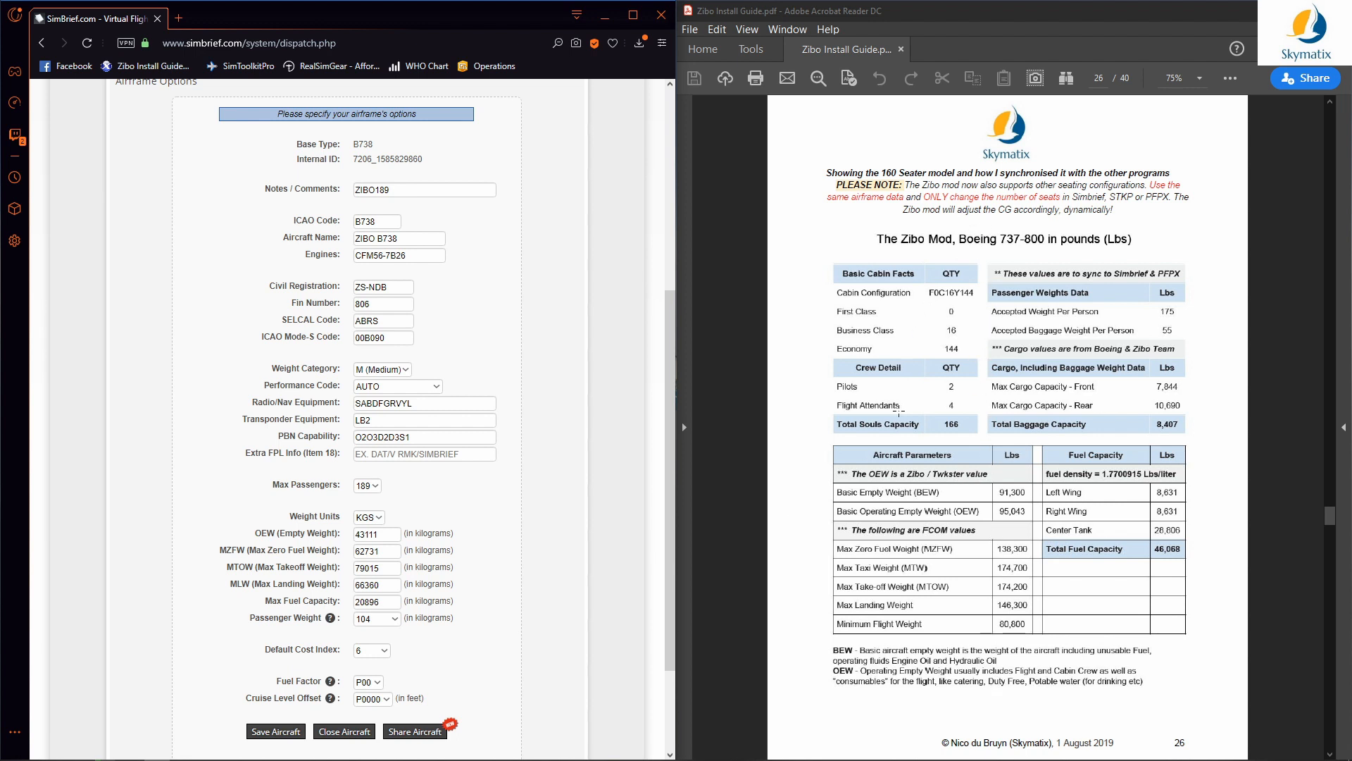
click(495, 449)
click(491, 402)
click(554, 333)
Step: Scroll the guide from page 26 to page 30's 11.6 Simbrief Configuration example
scroll(1020, 417, down, 2)
scroll(1019, 417, down, 17)
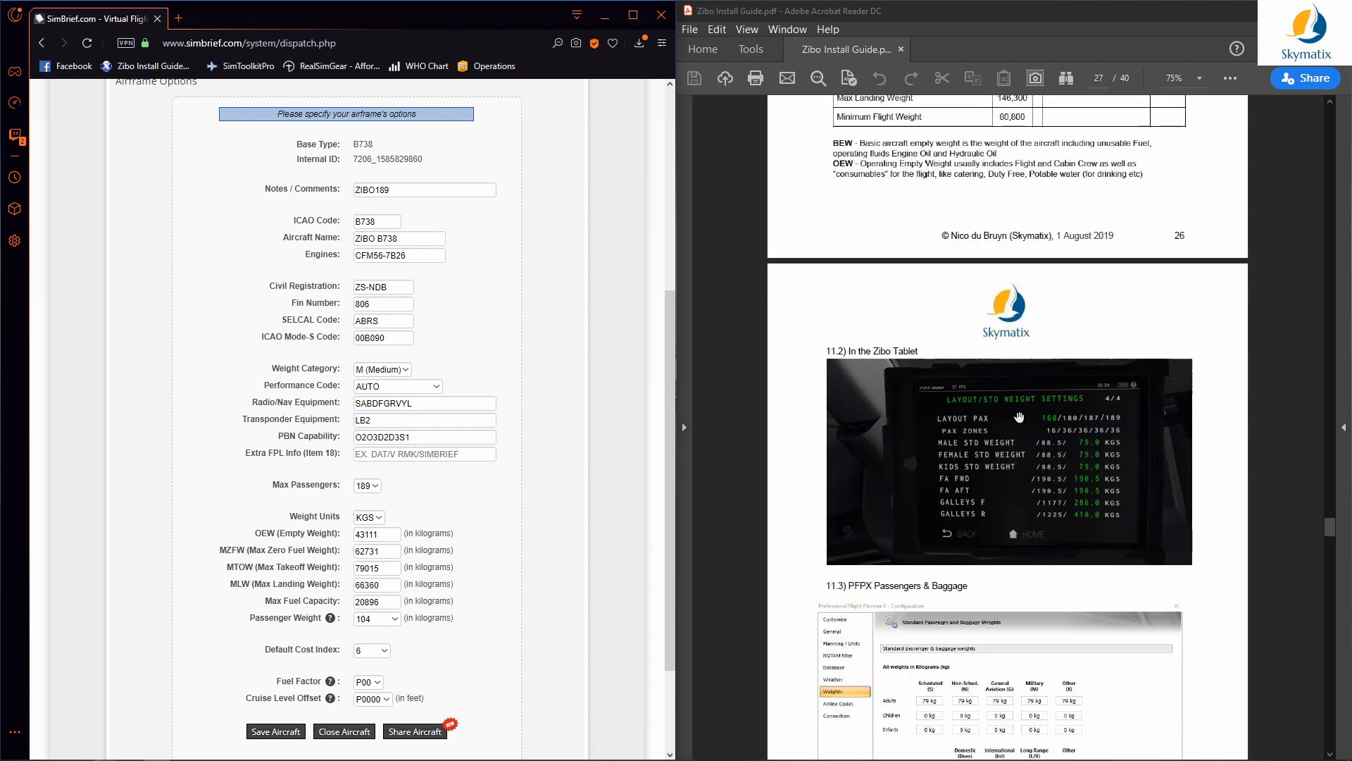
scroll(1019, 417, down, 6)
scroll(1020, 417, up, 20)
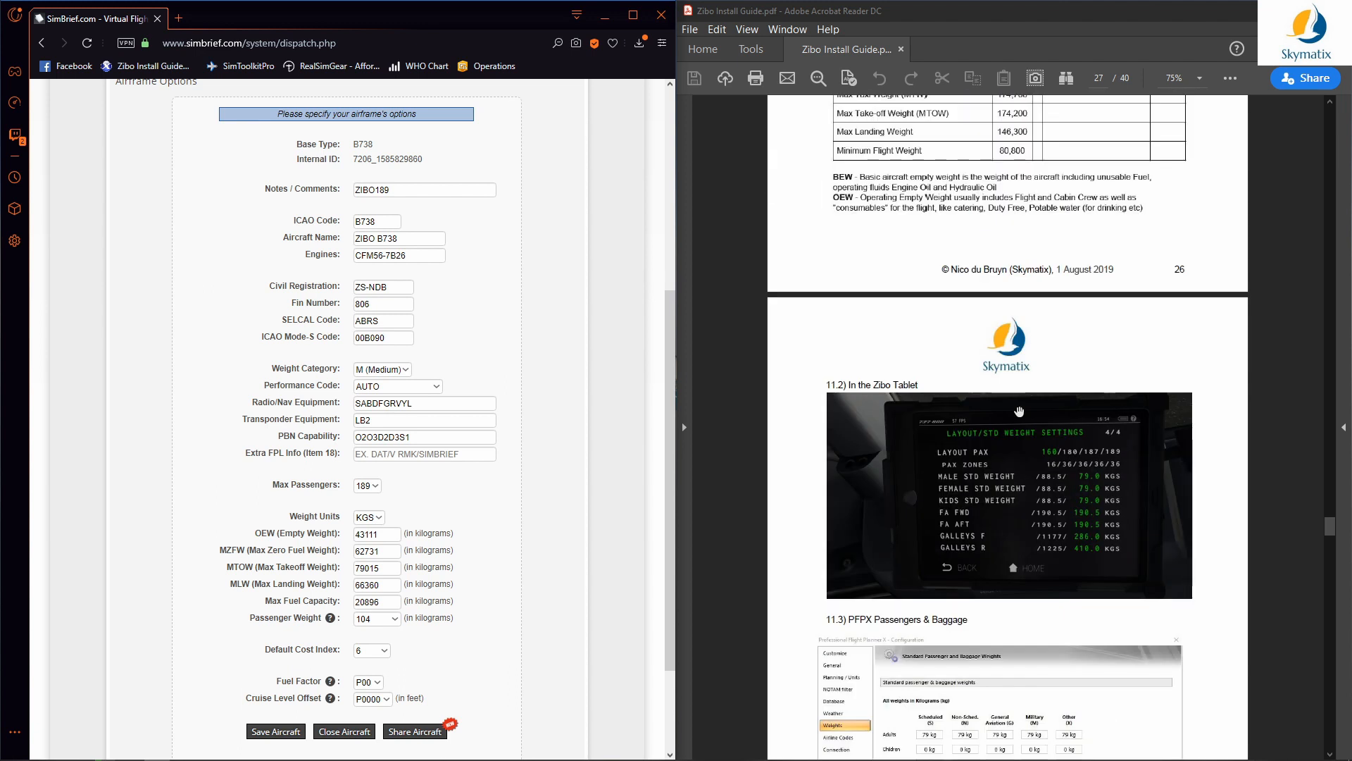
scroll(1020, 412, down, 20)
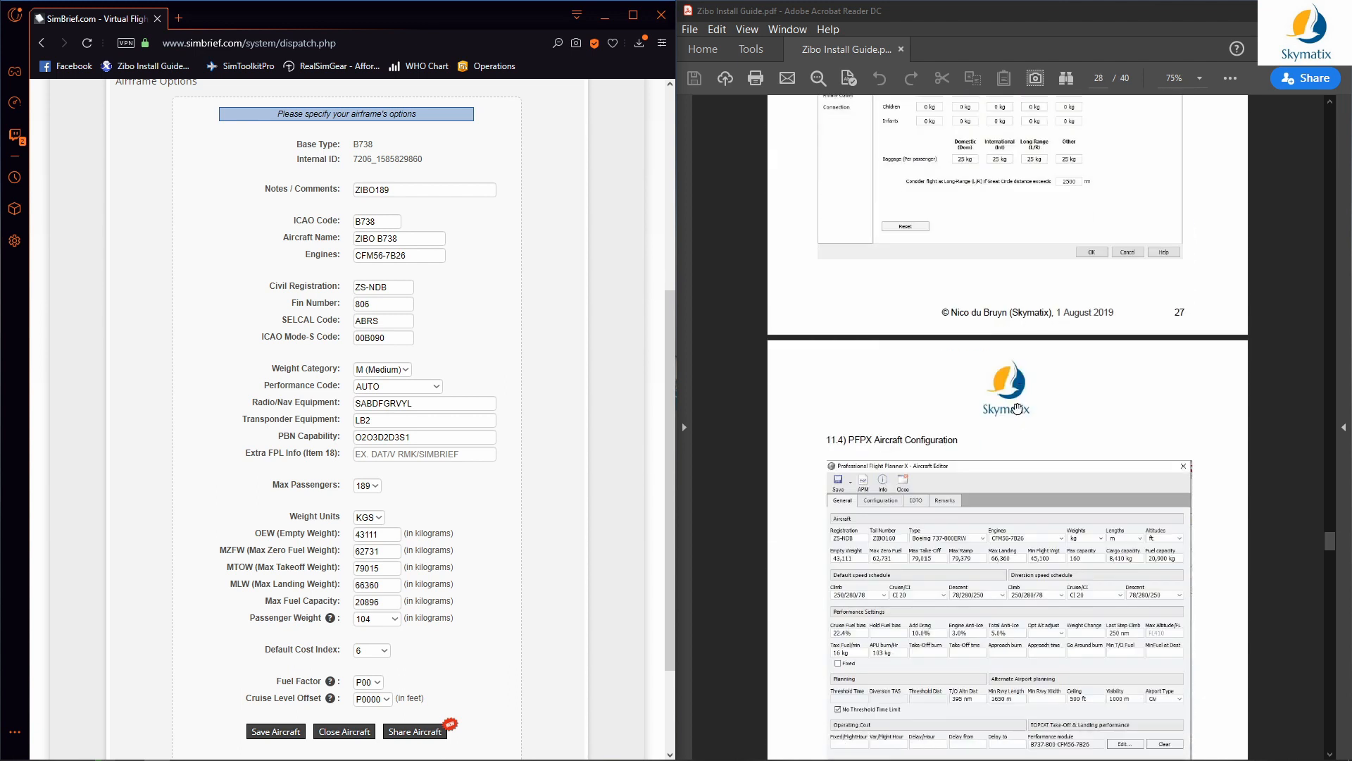
scroll(1016, 403, down, 20)
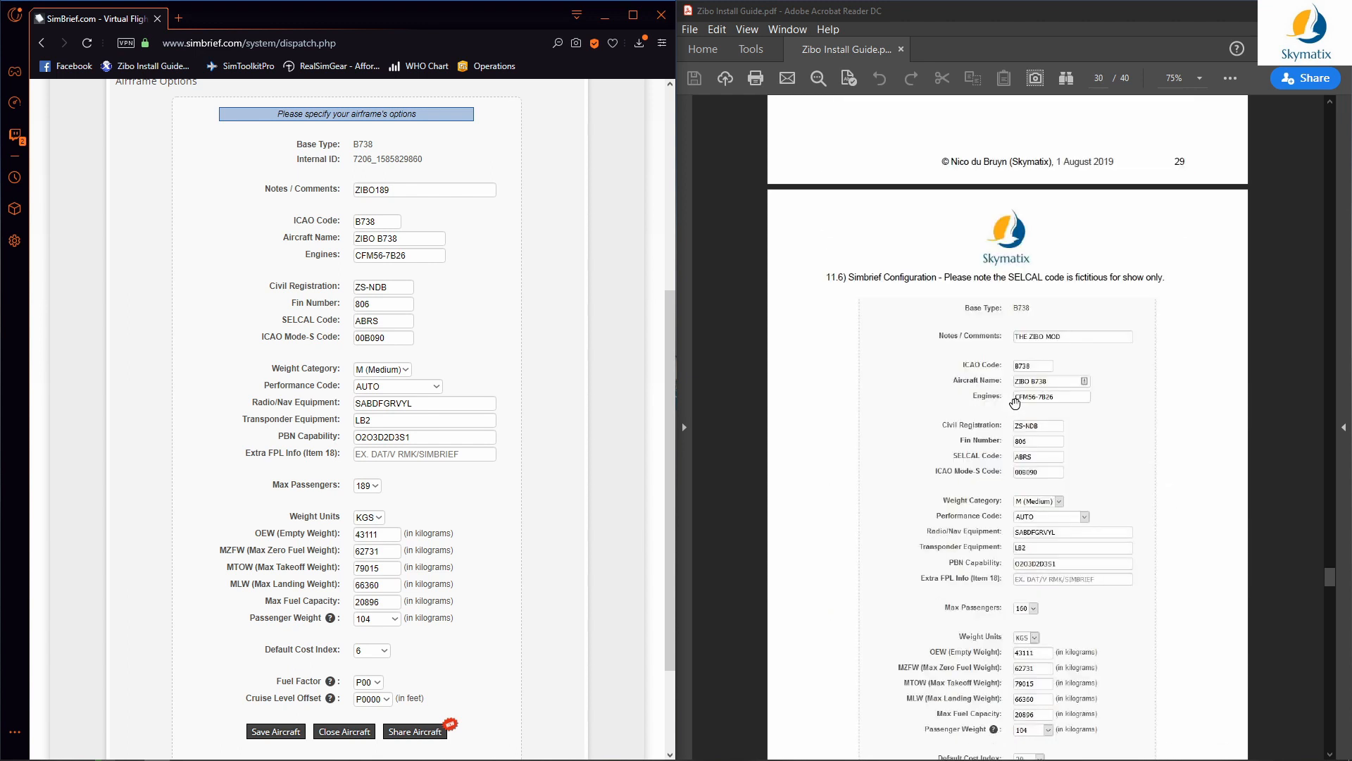
scroll(1015, 402, down, 2)
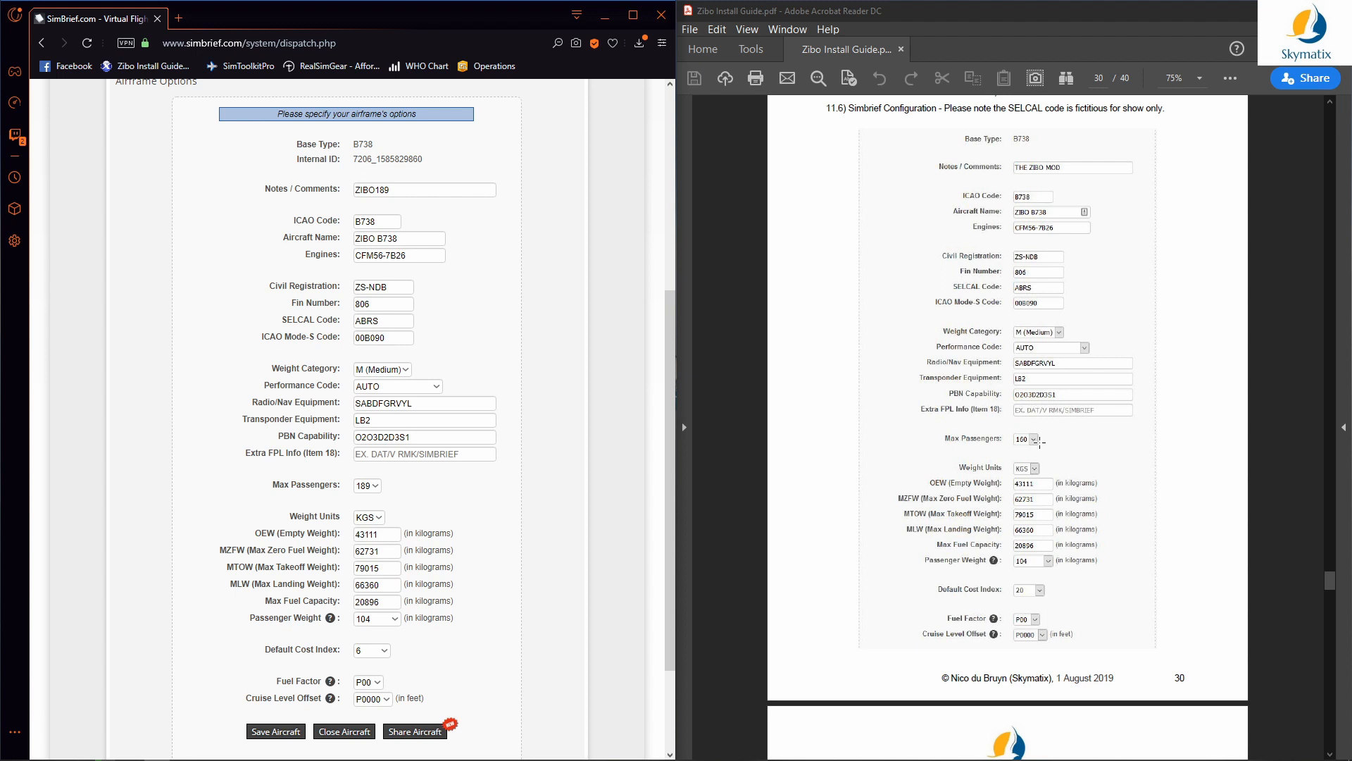
scroll(450, 379, up, 5)
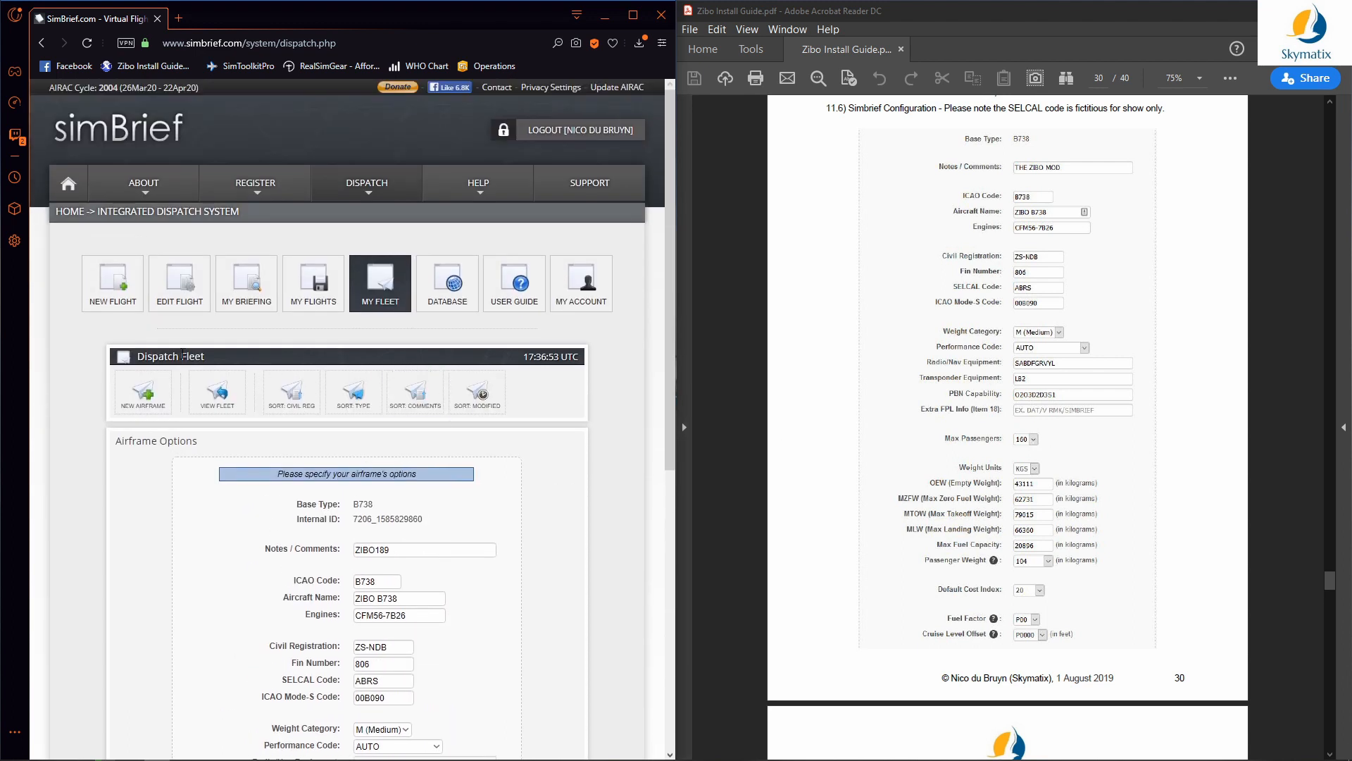
Step: Open the ZIBO160 airframe from the fleet list for editing
click(214, 406)
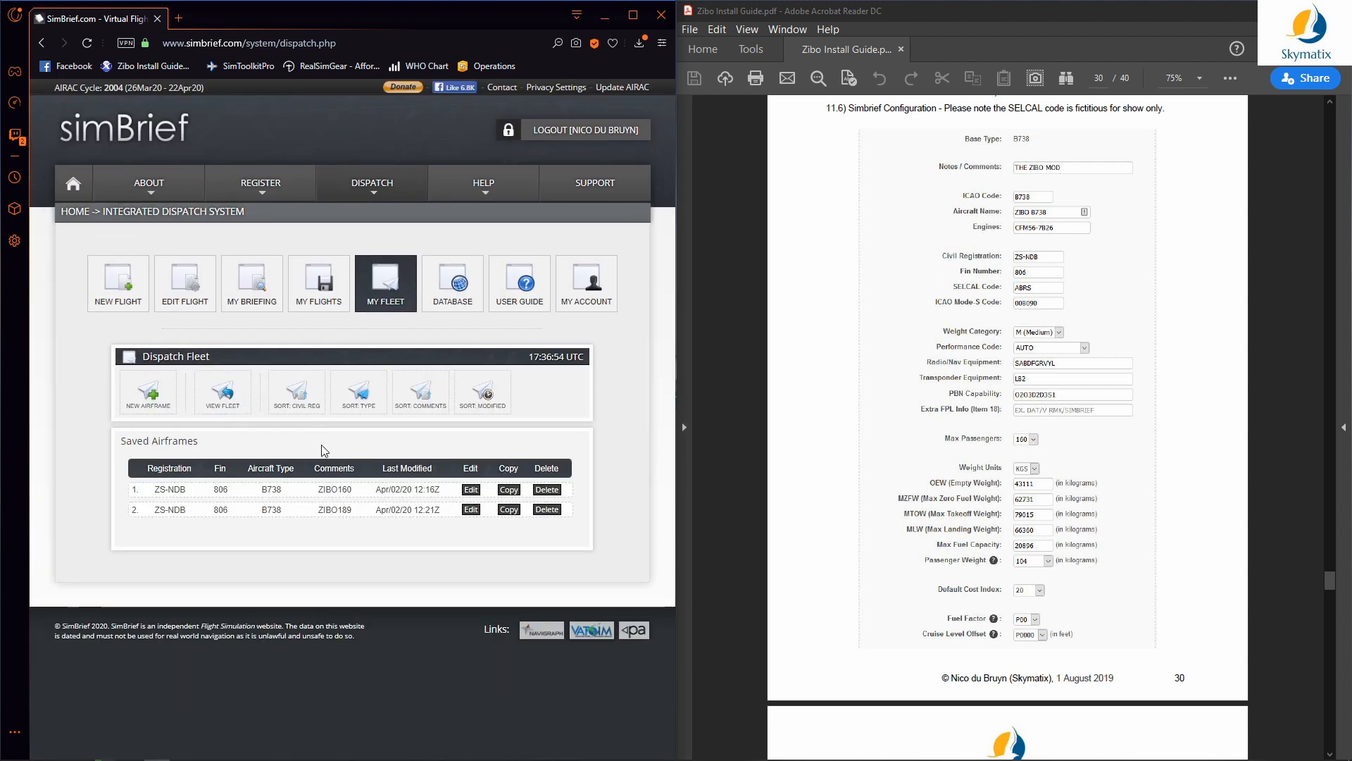
click(470, 490)
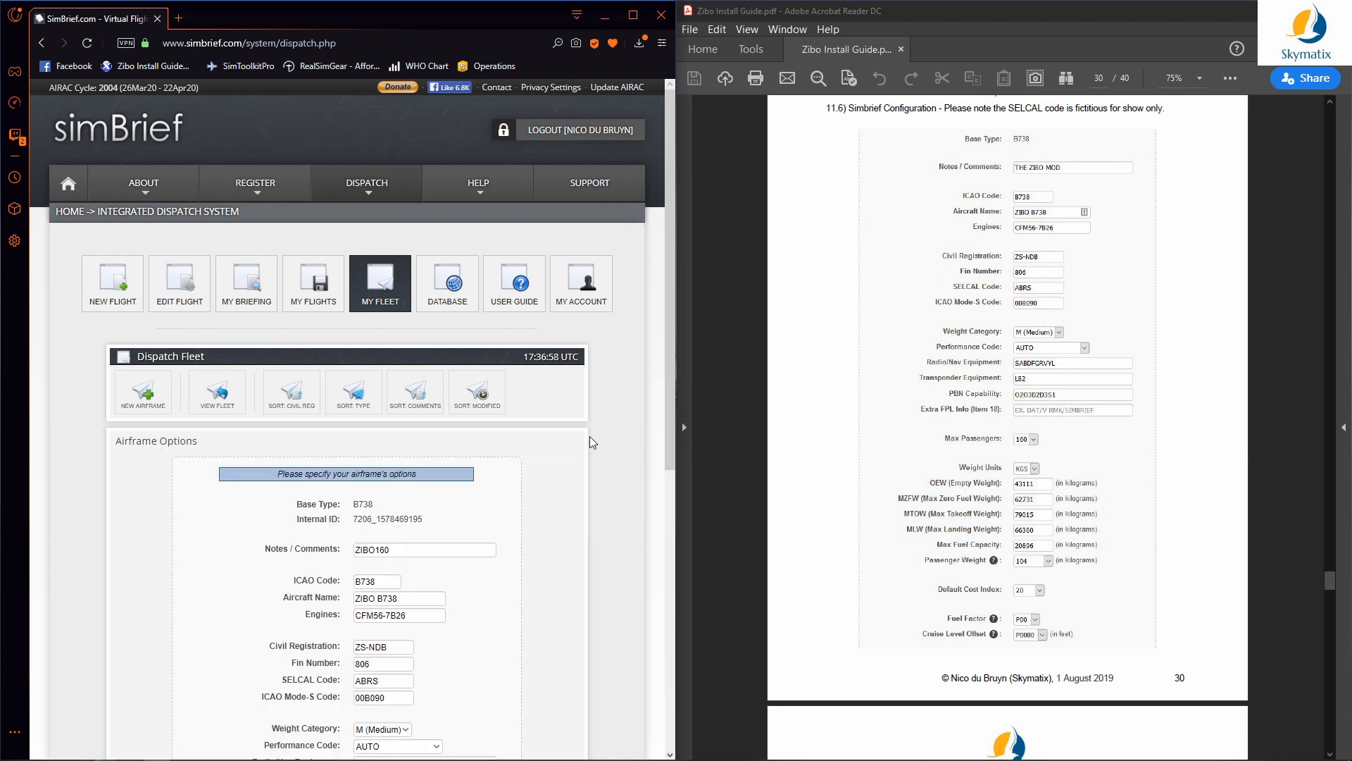
scroll(590, 437, down, 4)
scroll(563, 459, down, 3)
scroll(560, 455, up, 2)
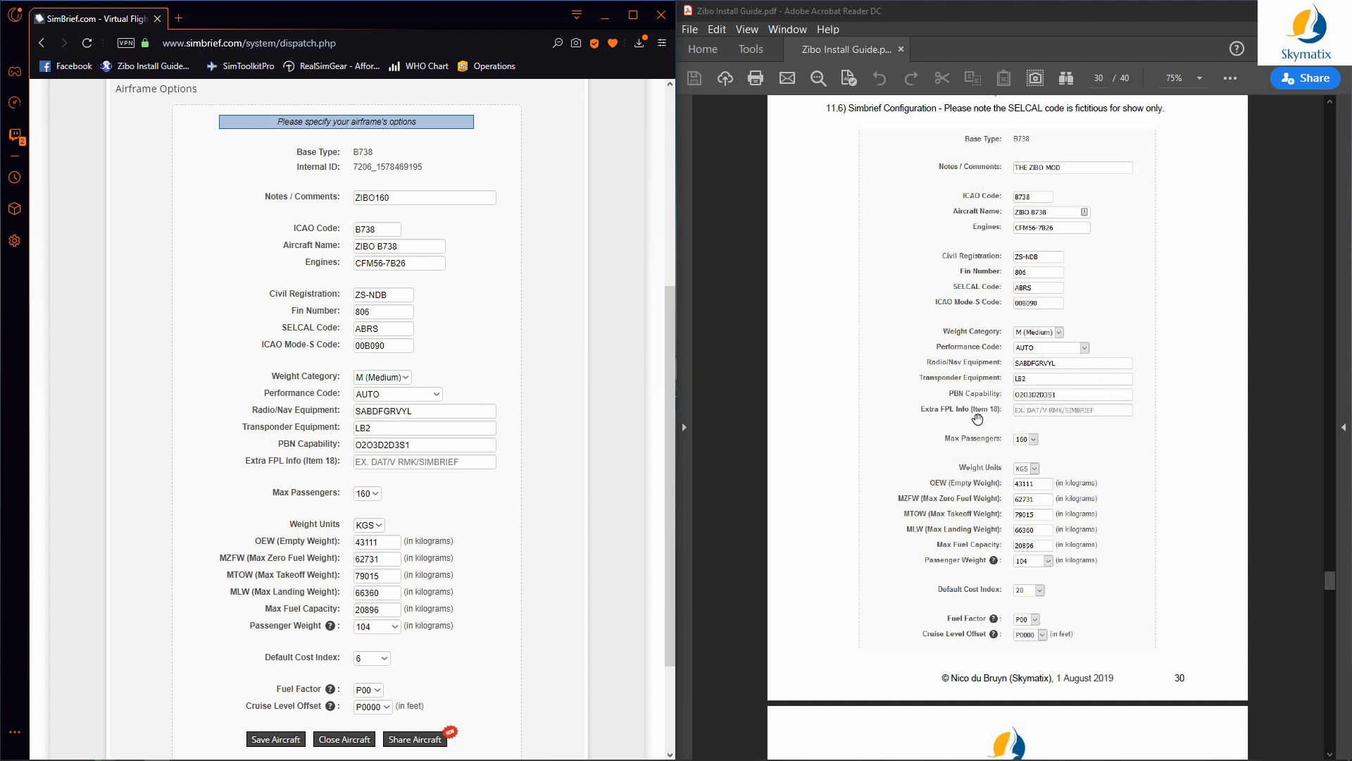
Step: Scroll the guide back to page 27's Zibo tablet weight settings and restore its window
scroll(977, 409, up, 4)
scroll(977, 408, up, 20)
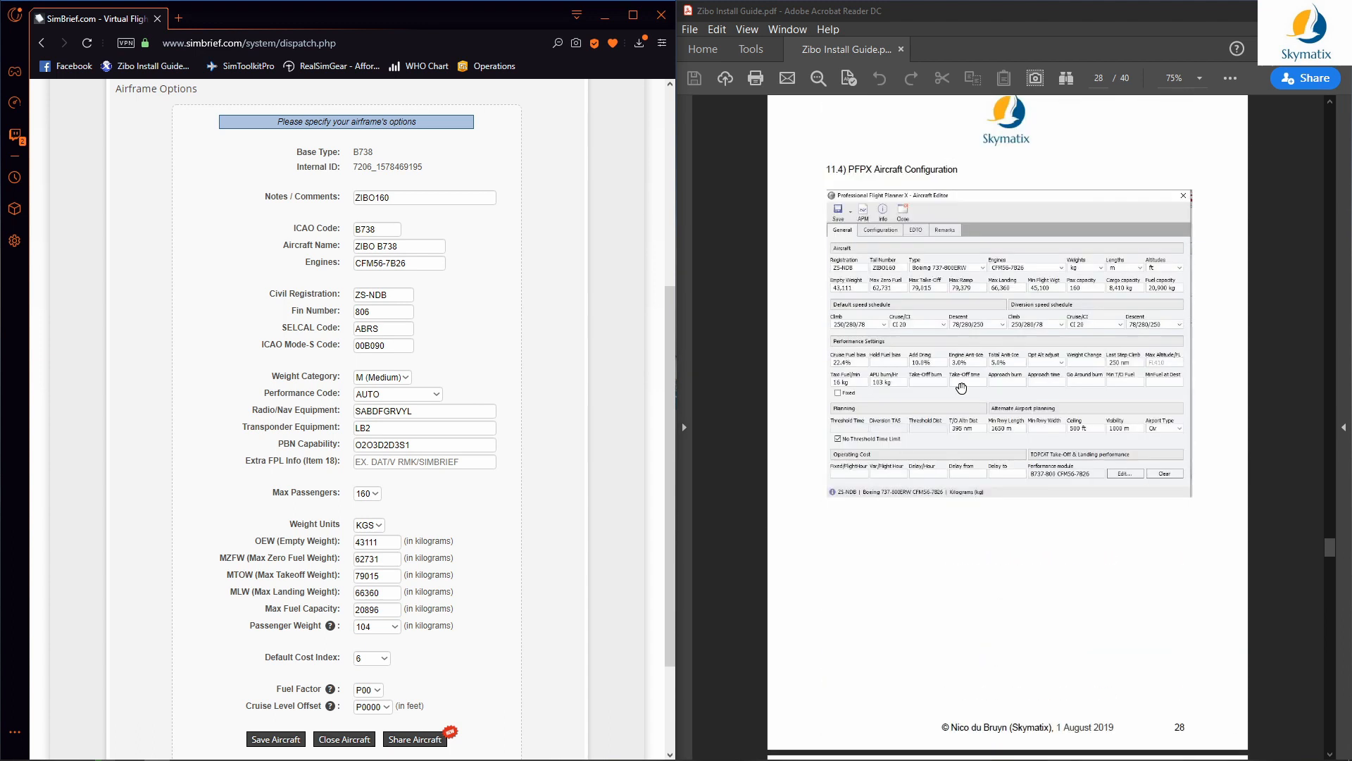
scroll(954, 387, up, 8)
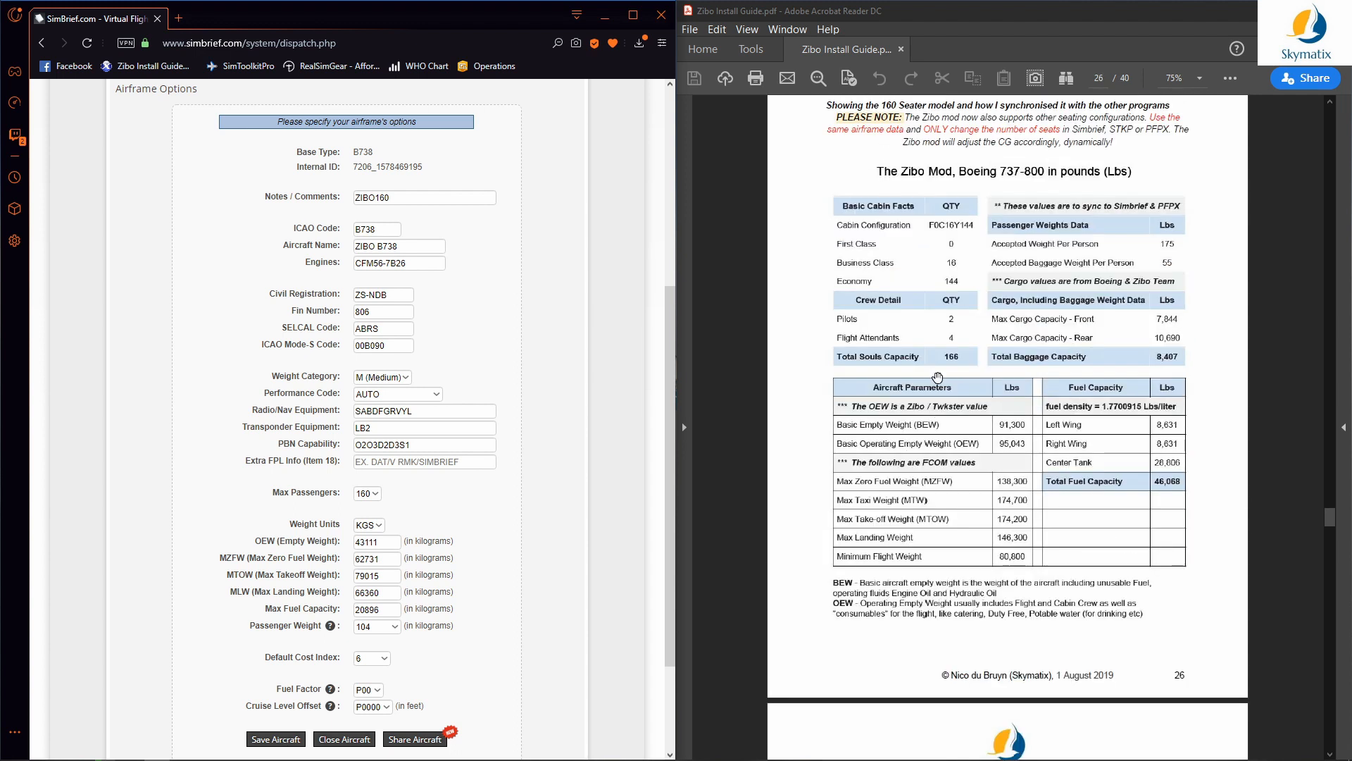
scroll(948, 416, up, 8)
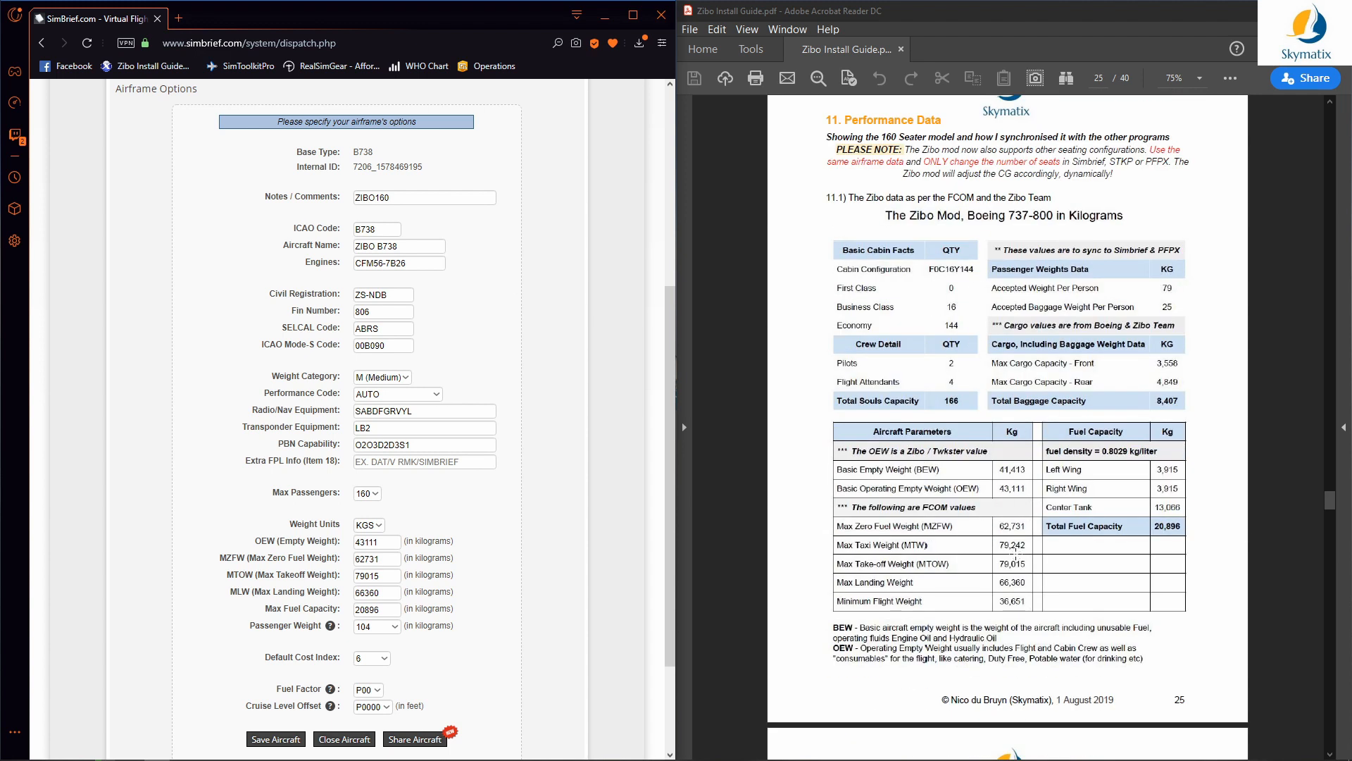
scroll(1015, 553, down, 12)
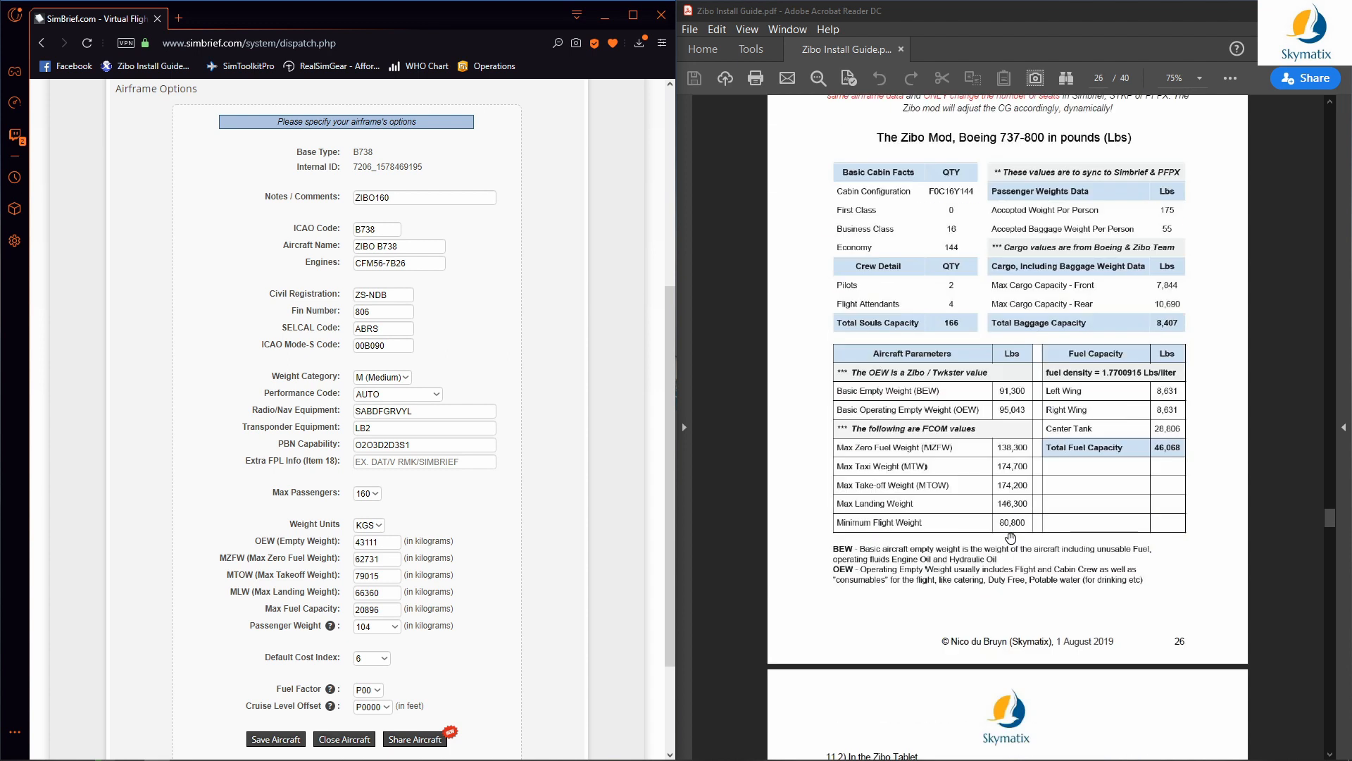
scroll(1010, 535, down, 3)
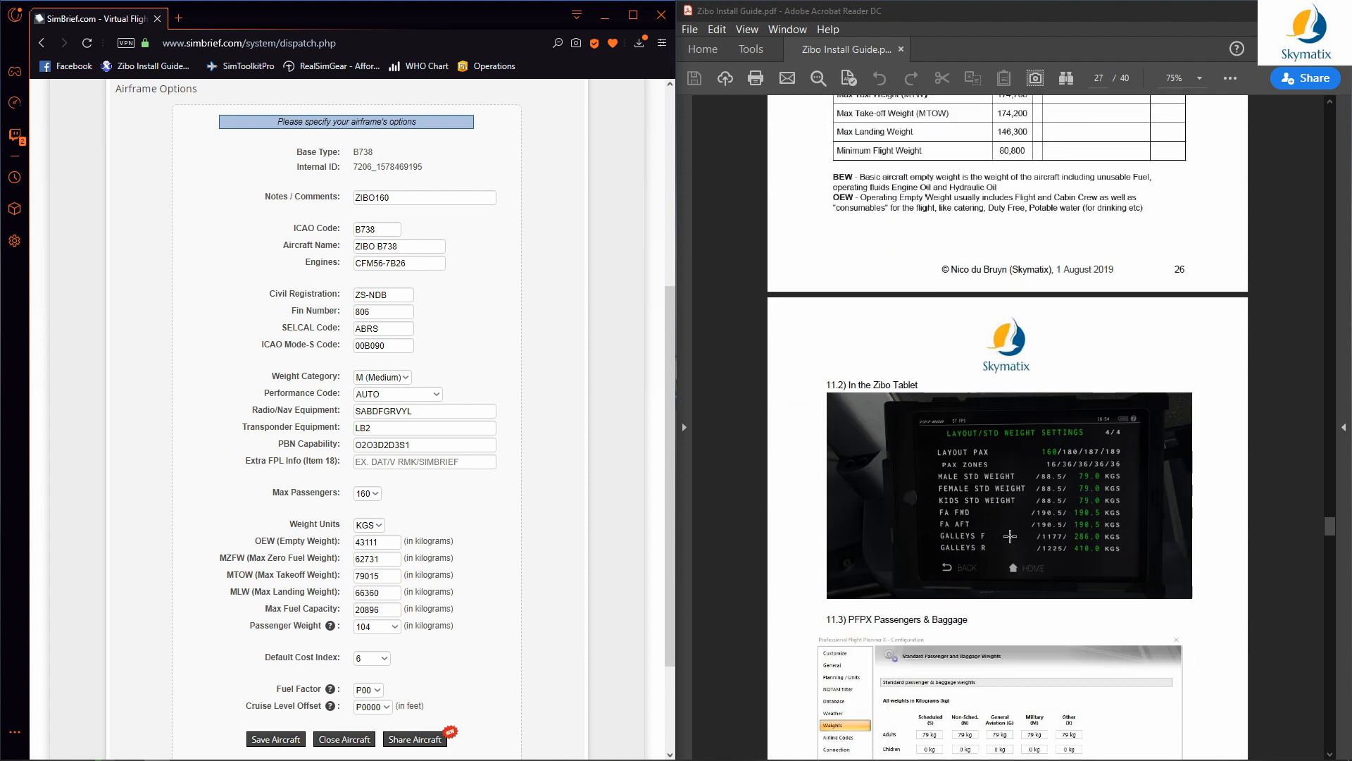
double_click(990, 21)
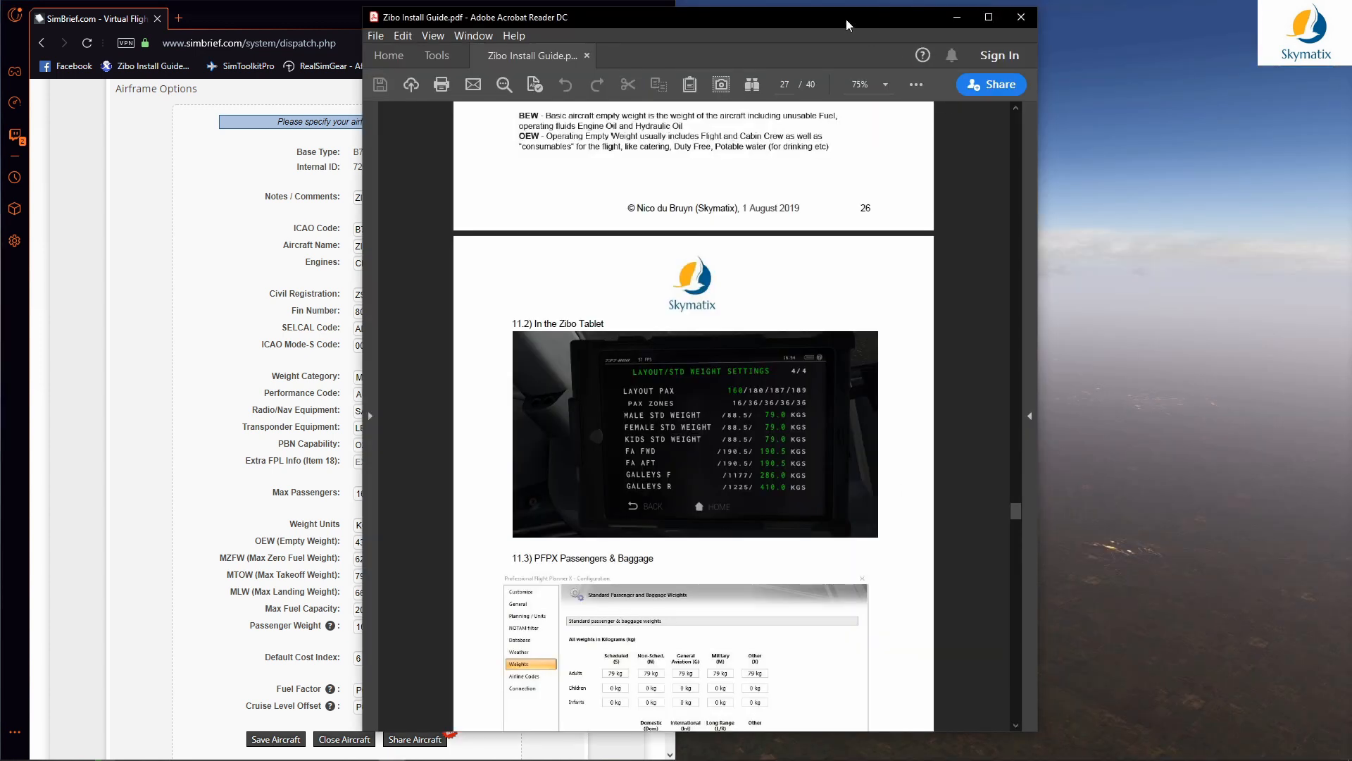
Step: Maximize Acrobat and zoom the guide to 125% on the 11.2 Zibo Tablet weights screenshot
click(990, 20)
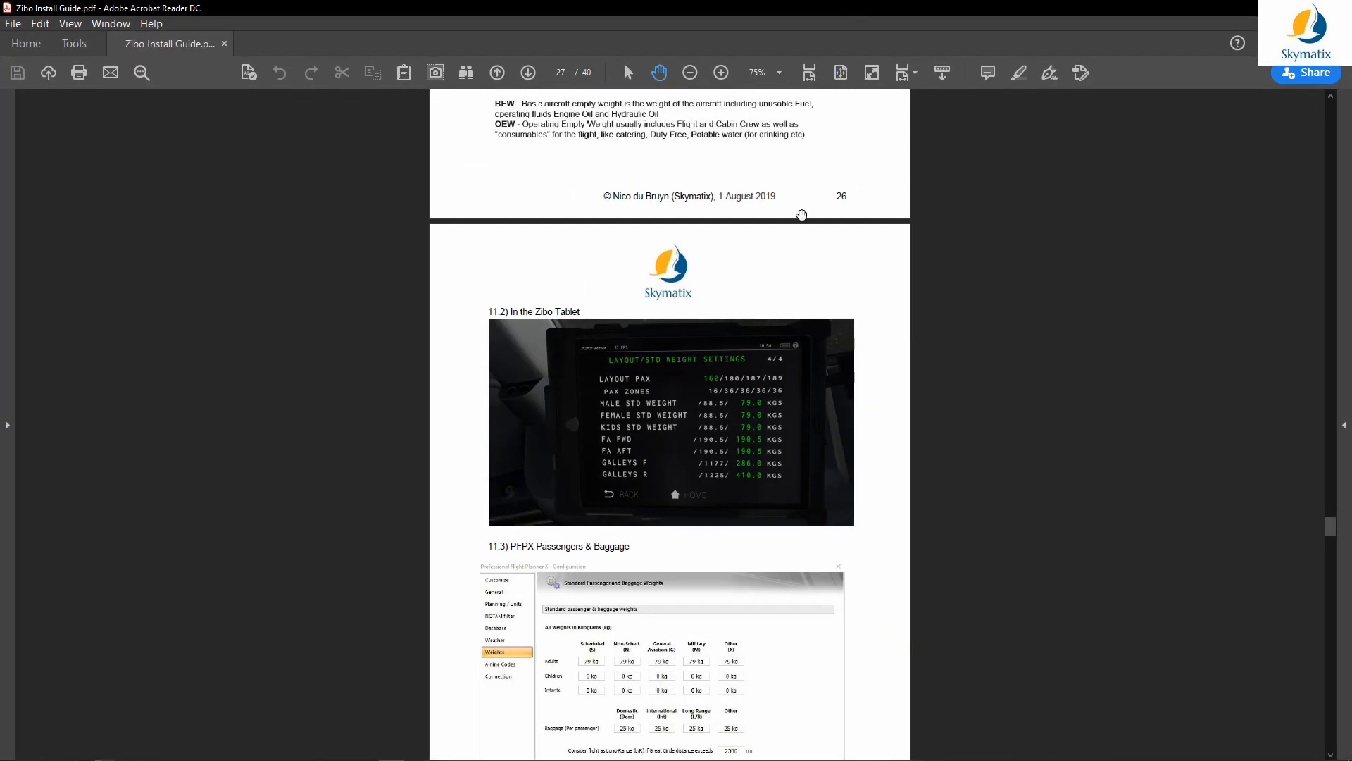
click(719, 73)
scroll(736, 268, down, 4)
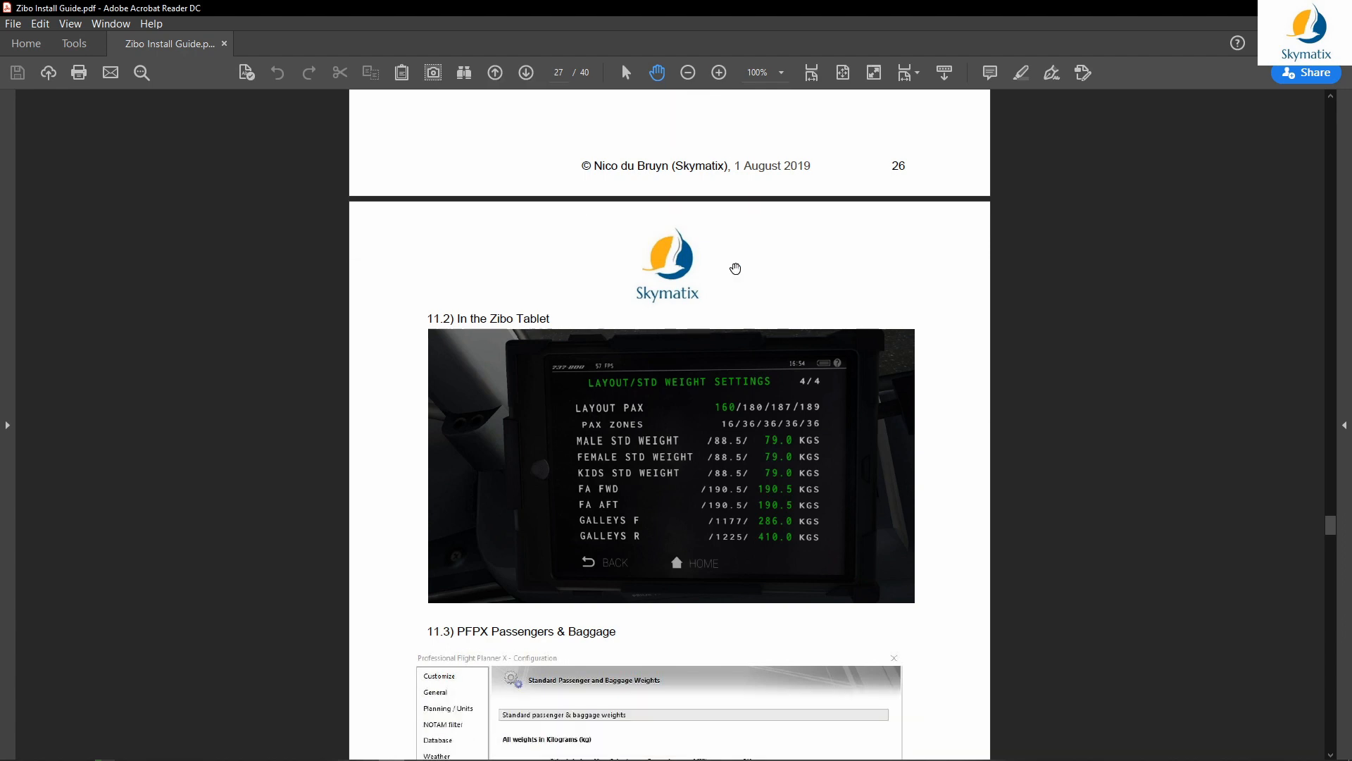
scroll(735, 269, down, 1)
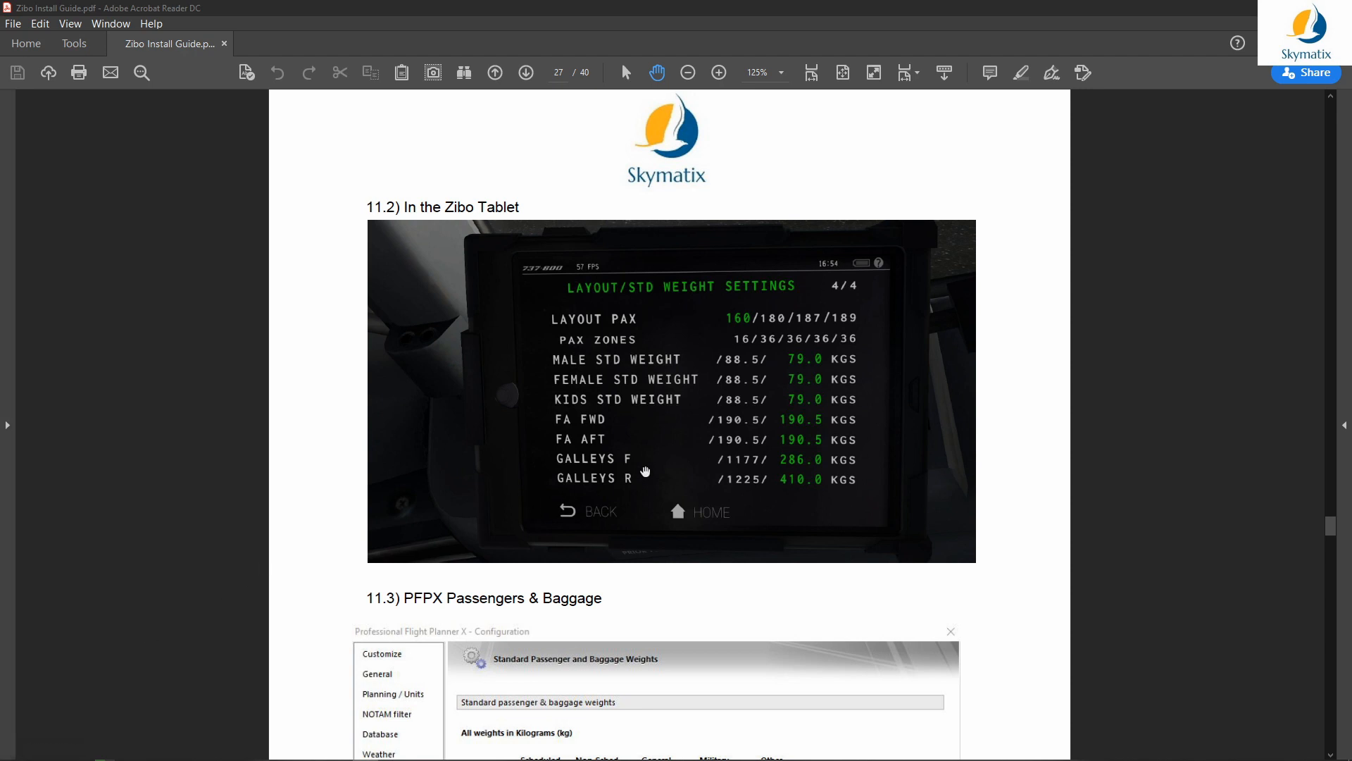
click(825, 360)
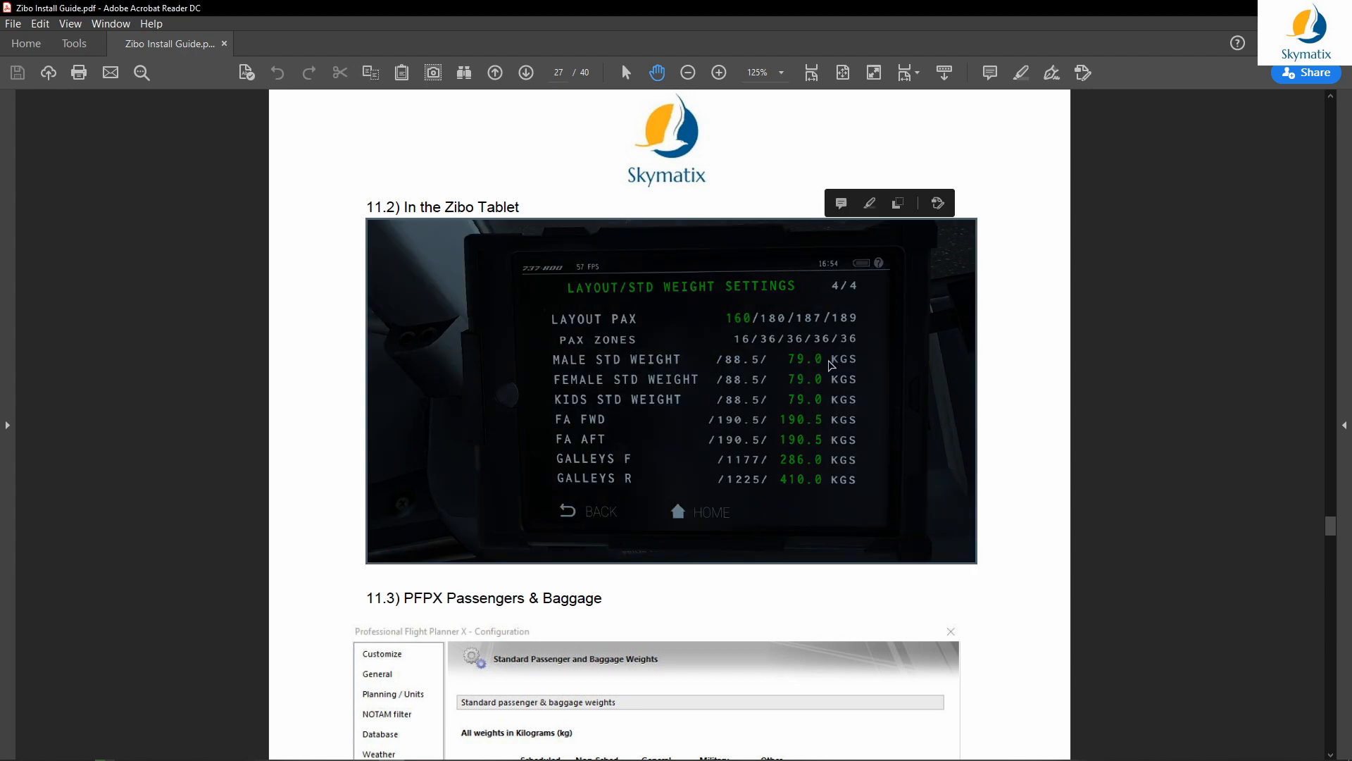
click(830, 360)
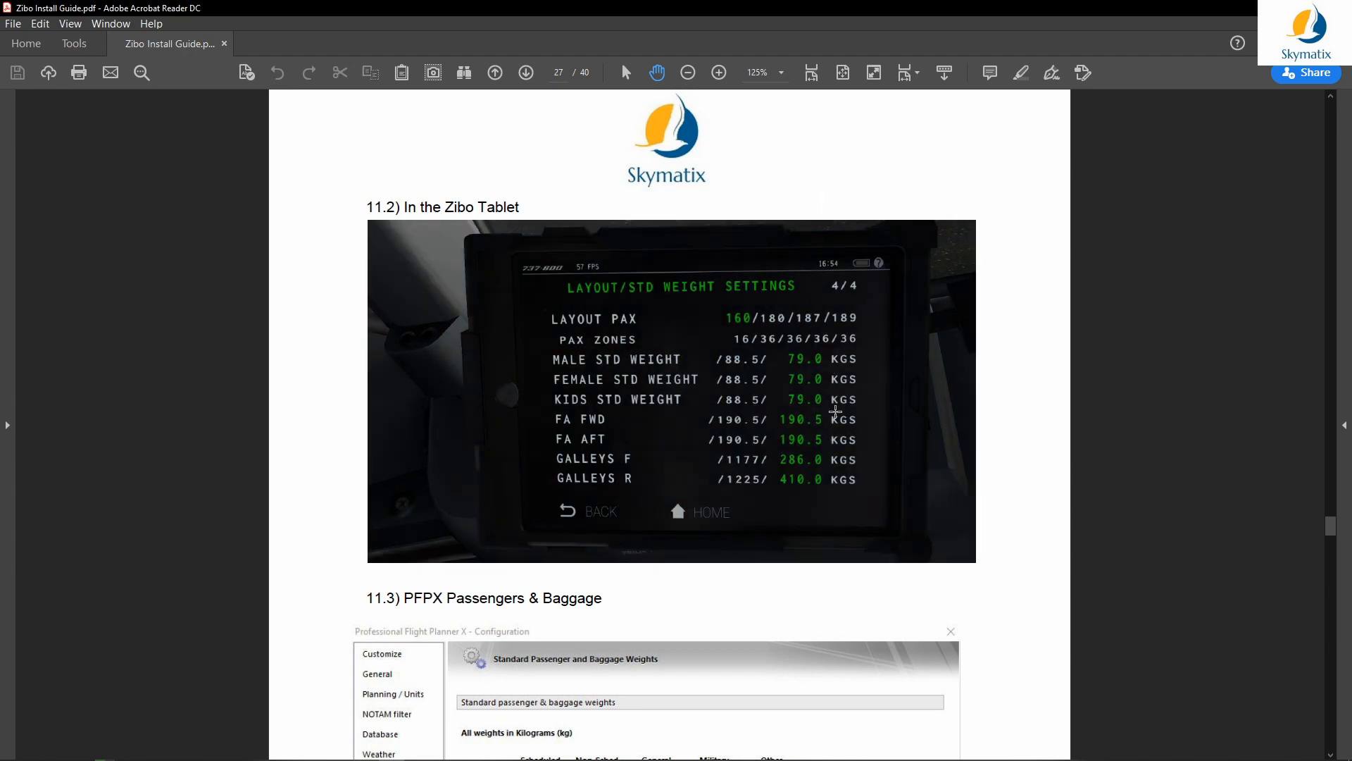
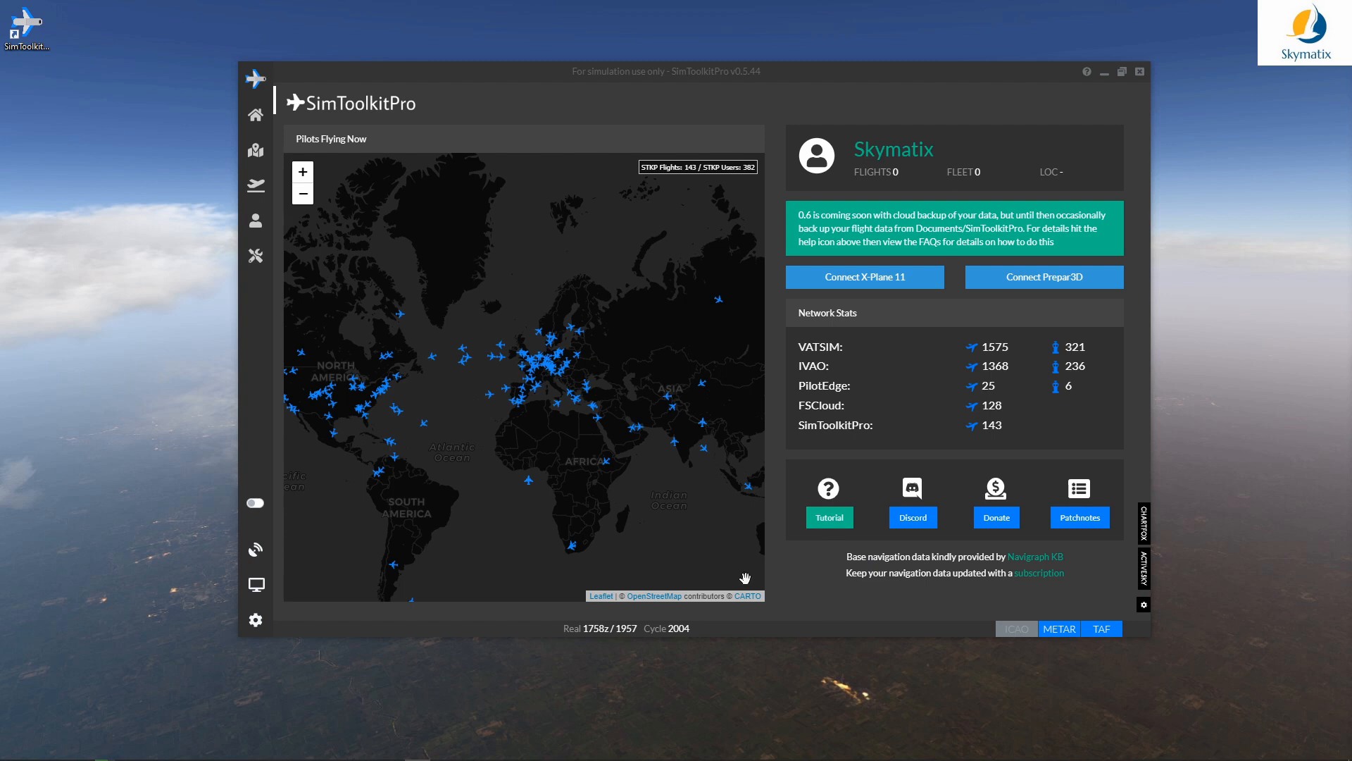
Step: Open the Fleet Manager from Your Data > Your Fleet and show the Airframe Profiles list
click(255, 222)
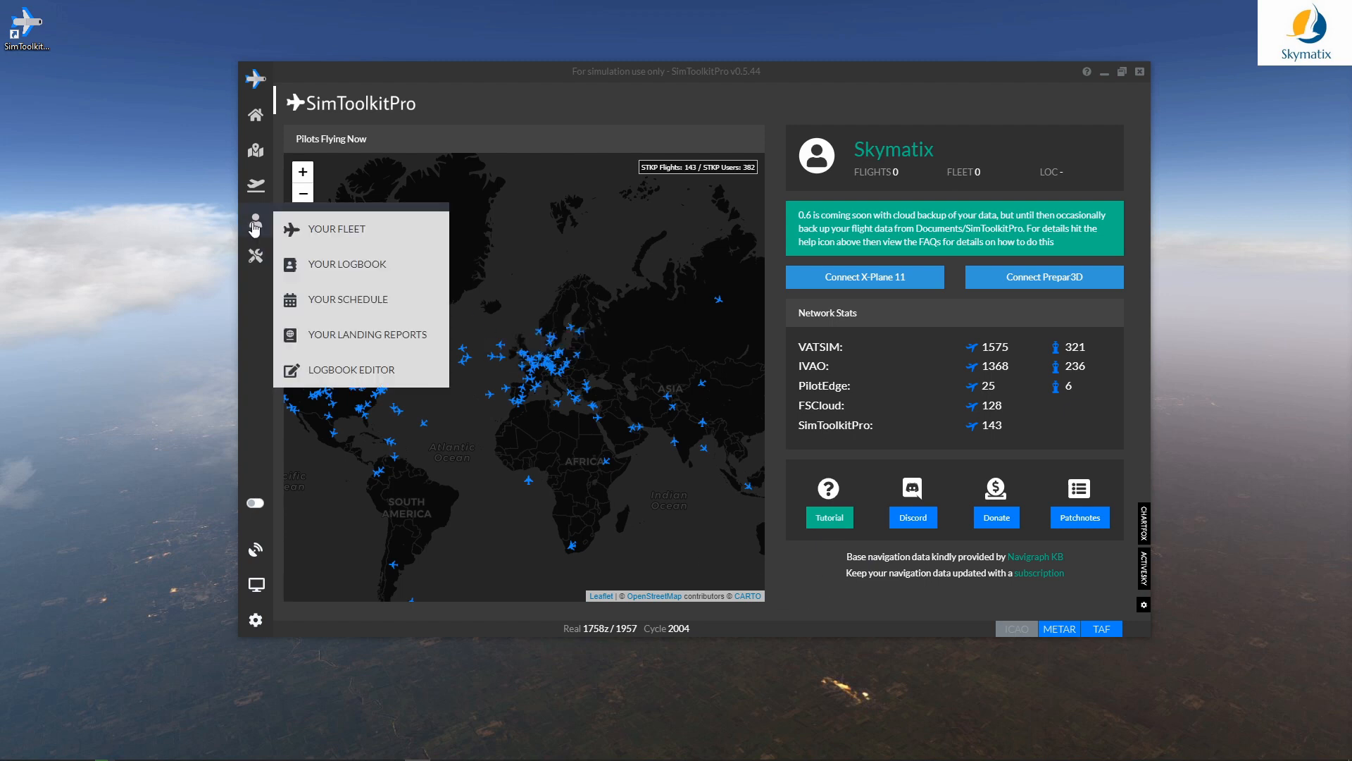
click(315, 231)
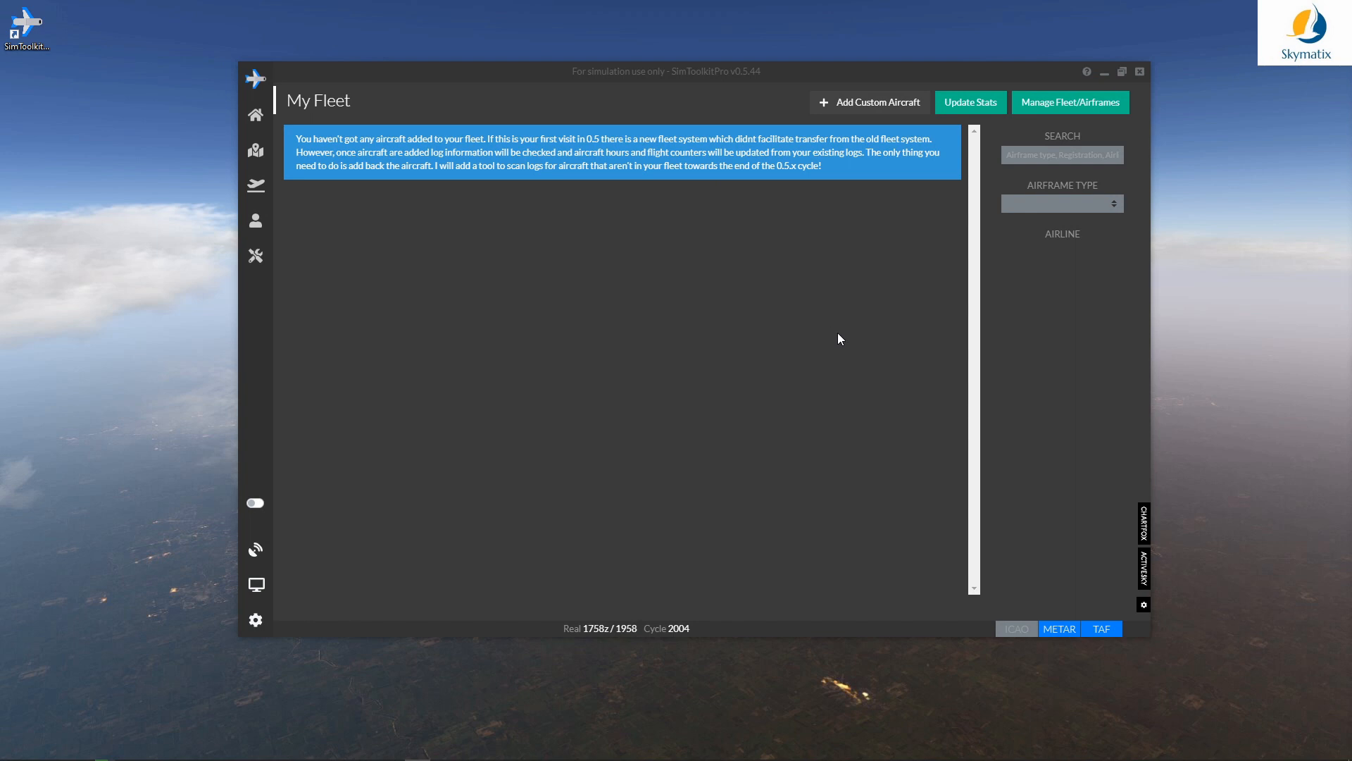
click(1092, 107)
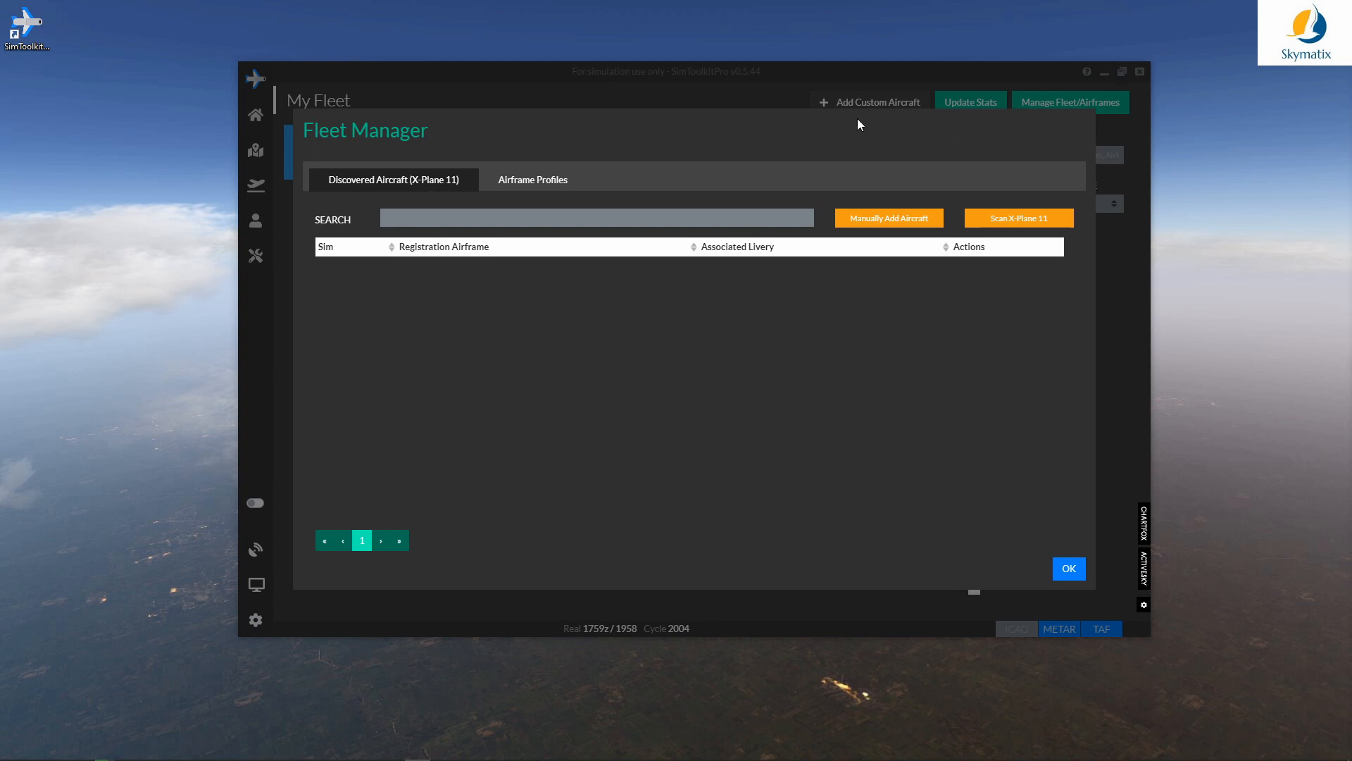
click(525, 186)
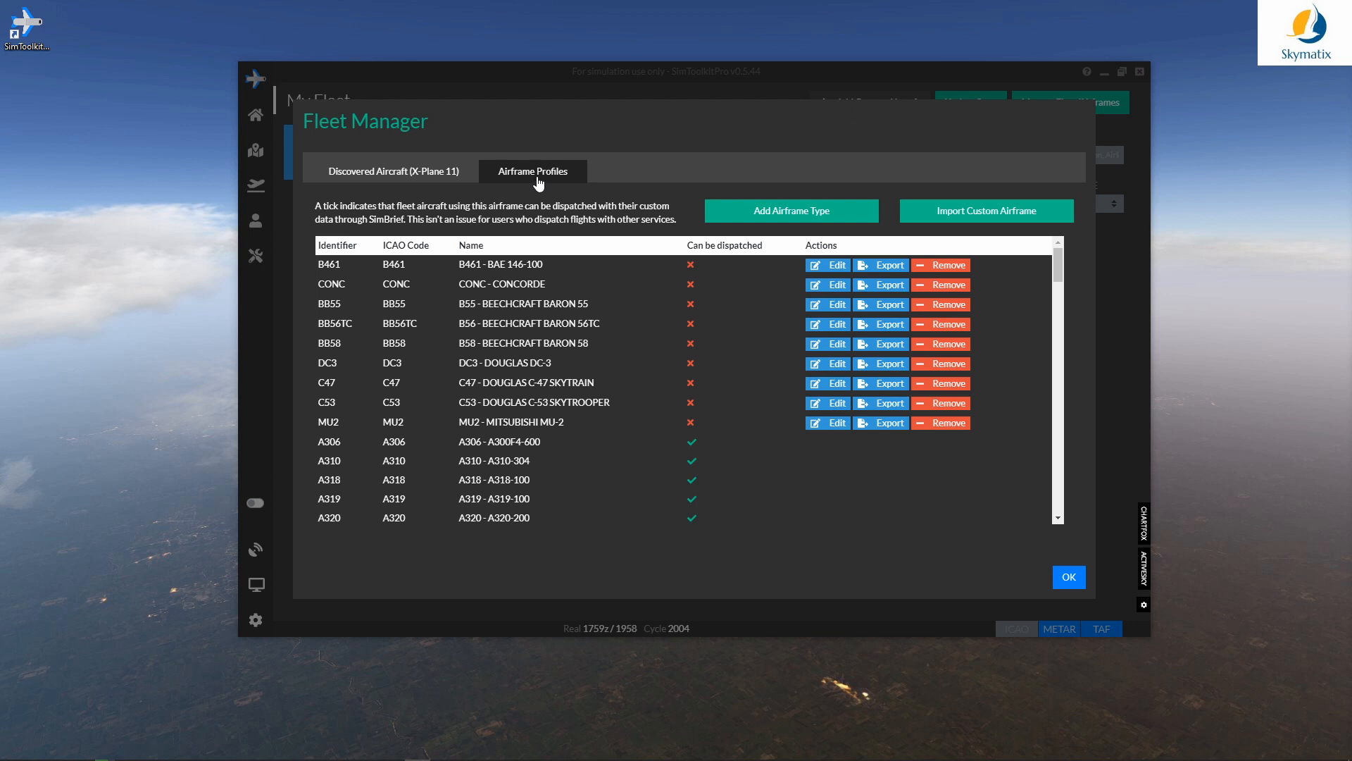
Step: Start a new airframe type named Zibo 160 with ICAO B738 and display name Zibo 160
click(775, 213)
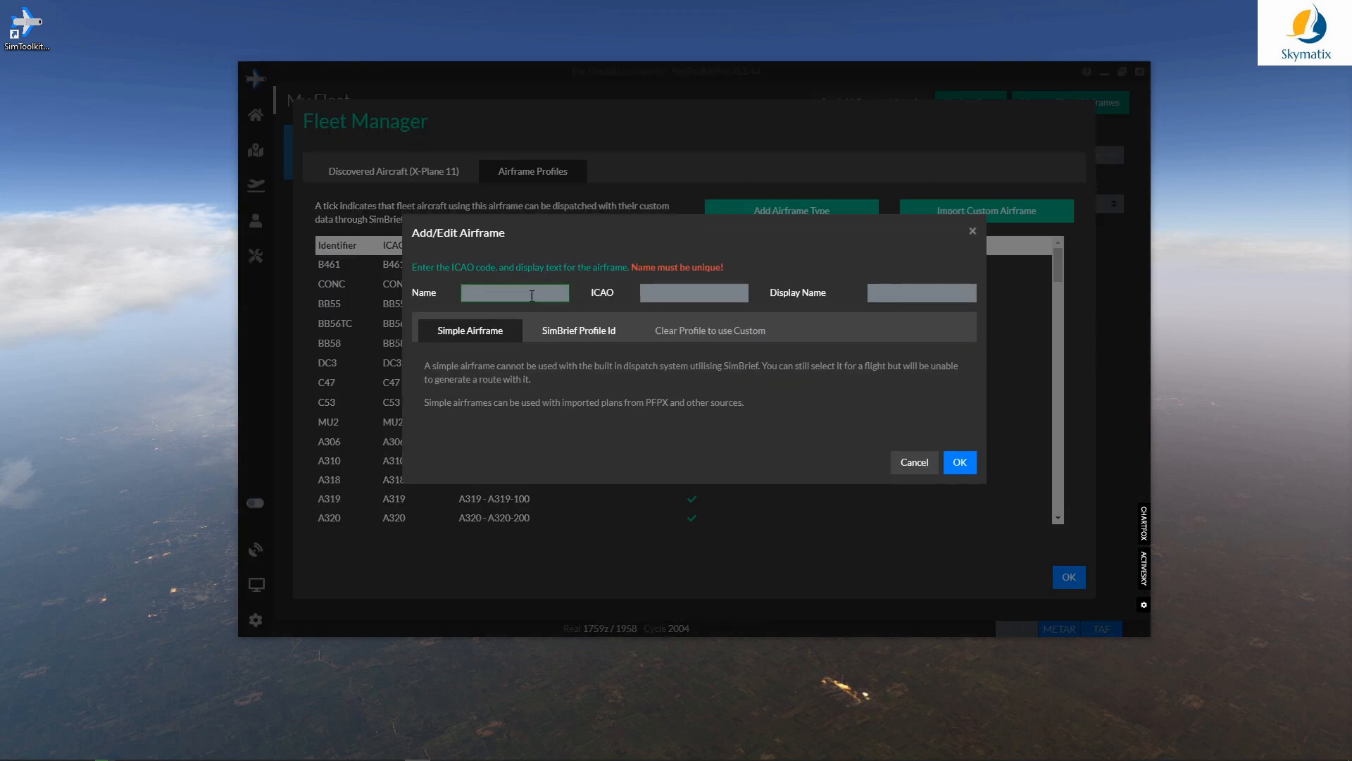
text(Bizo 16)
key(ctrl+a)
key(BackSpace)
text(Zibo 16)
key(ctrl+a)
key(ctrl+c)
key(Tab)
text(B7)
key(Tab)
key(ctrl+v)
Step: Link it to the ZIBO160 SimBrief internal ID as its profile id and save the airframe
click(563, 341)
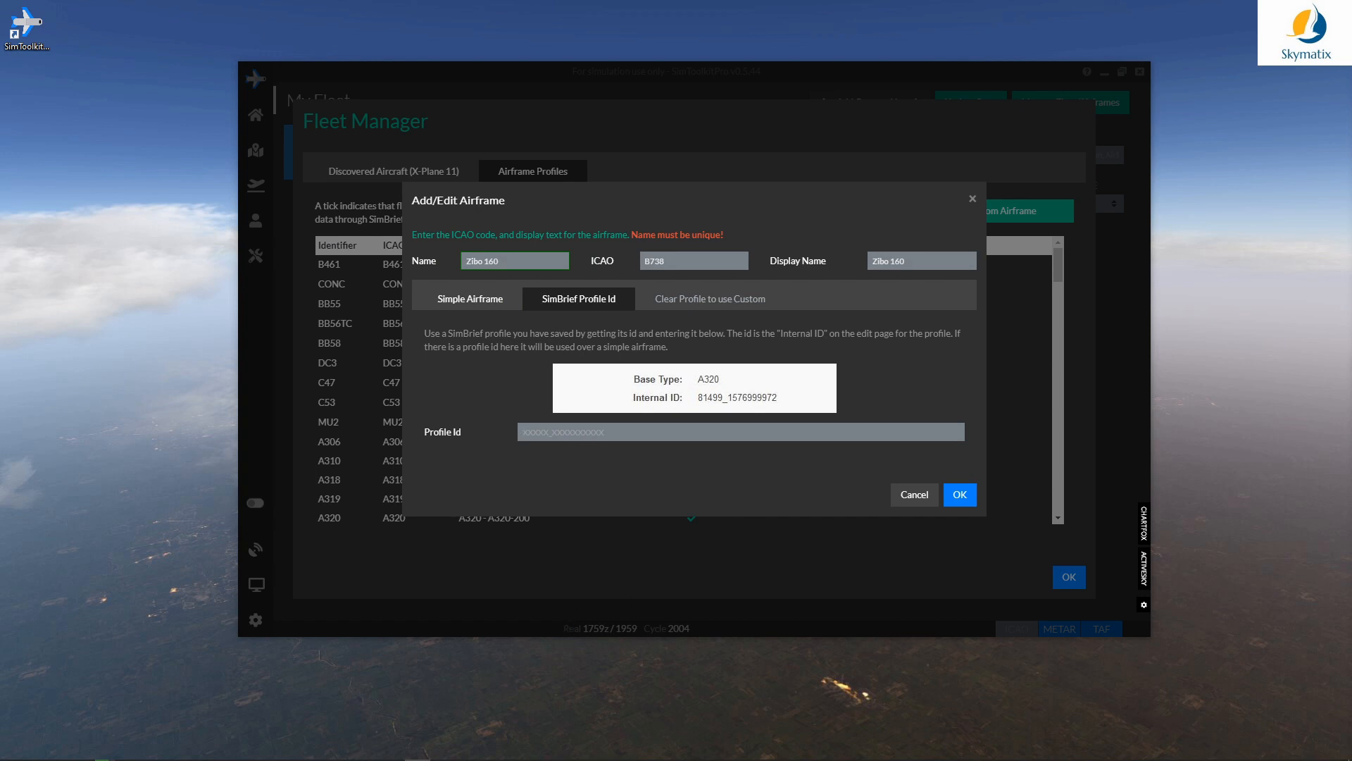
key(alt+Tab)
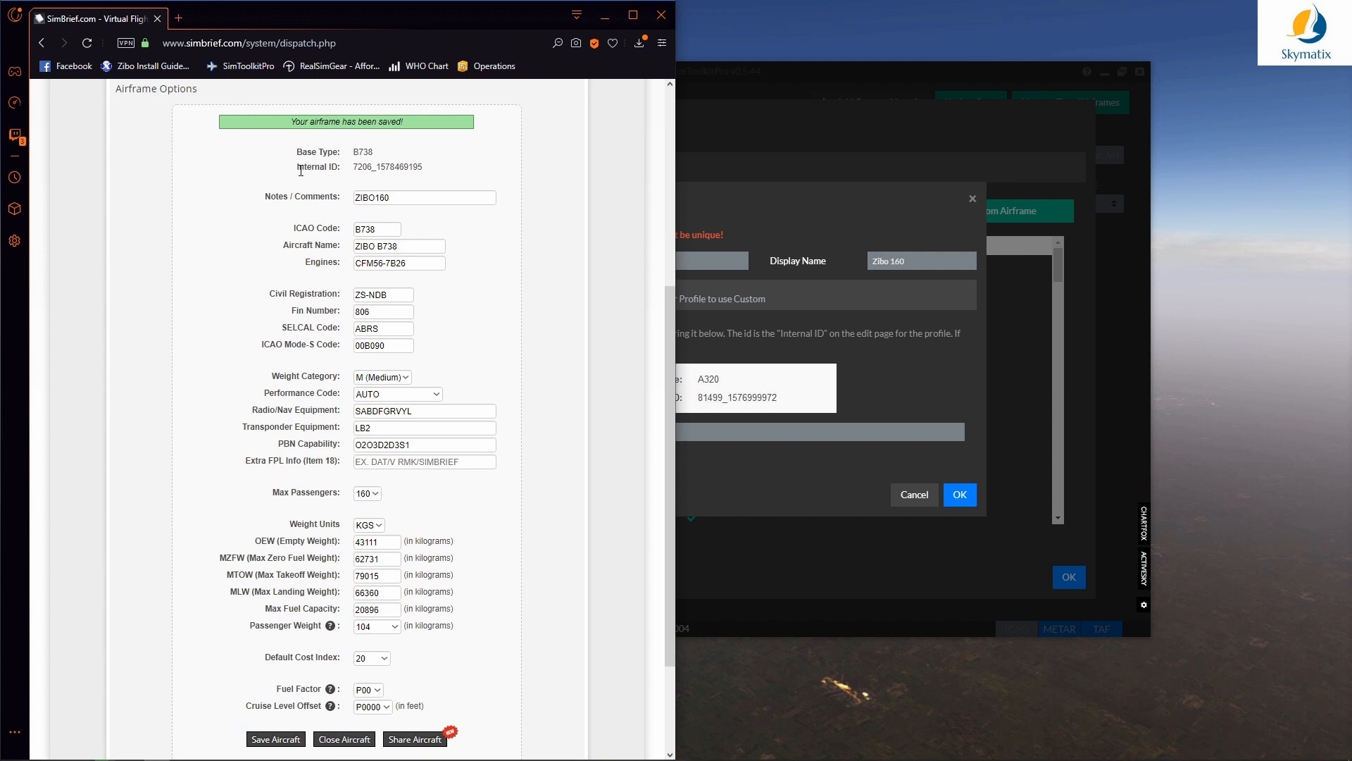
drag(423, 167, 352, 169)
click(399, 182)
click(407, 150)
click(716, 433)
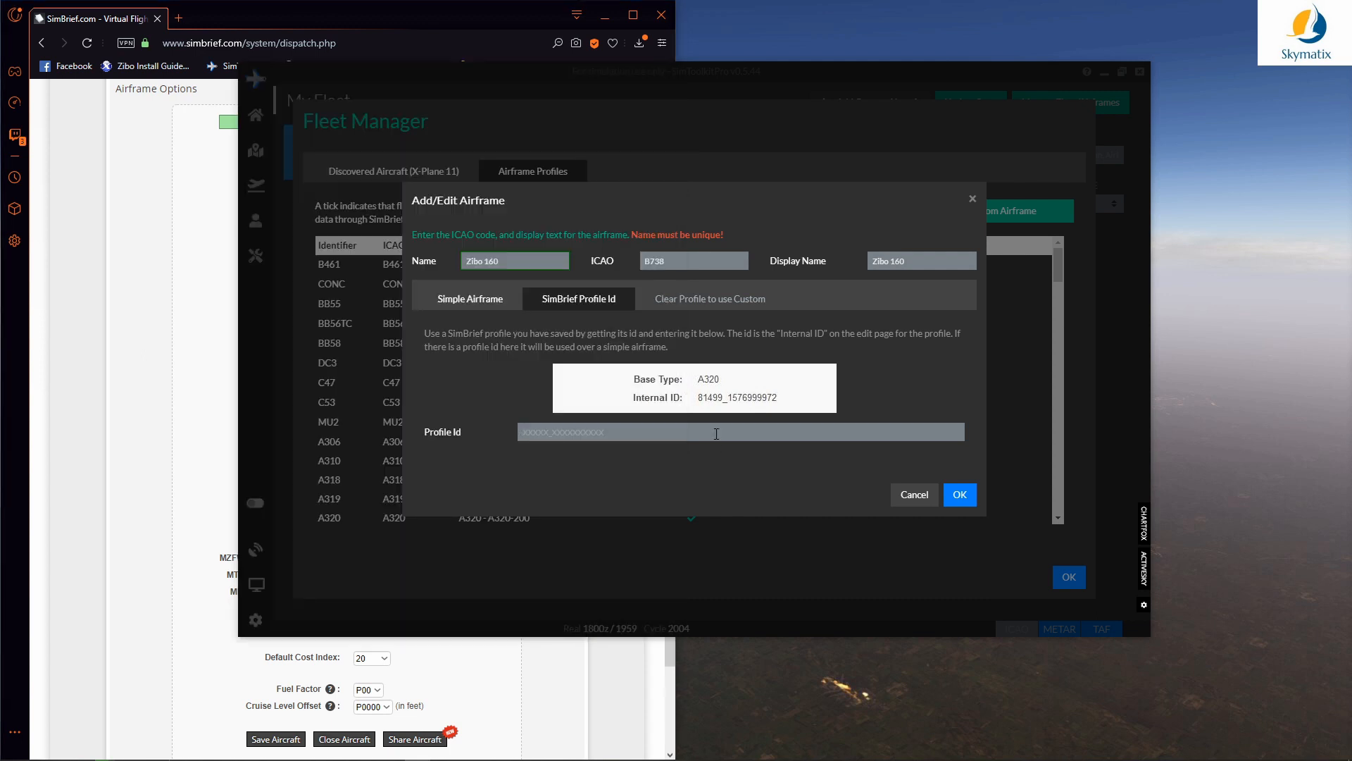
key(ctrl+v)
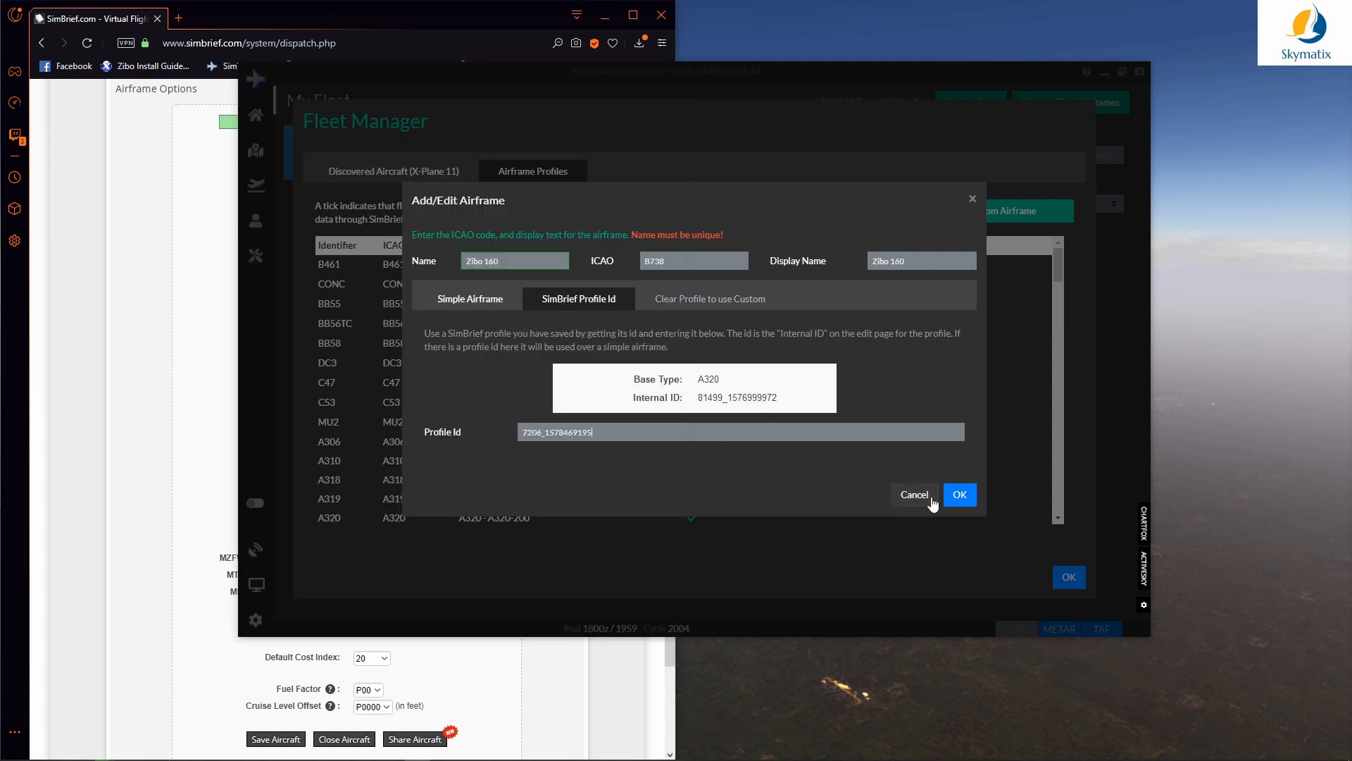
click(960, 494)
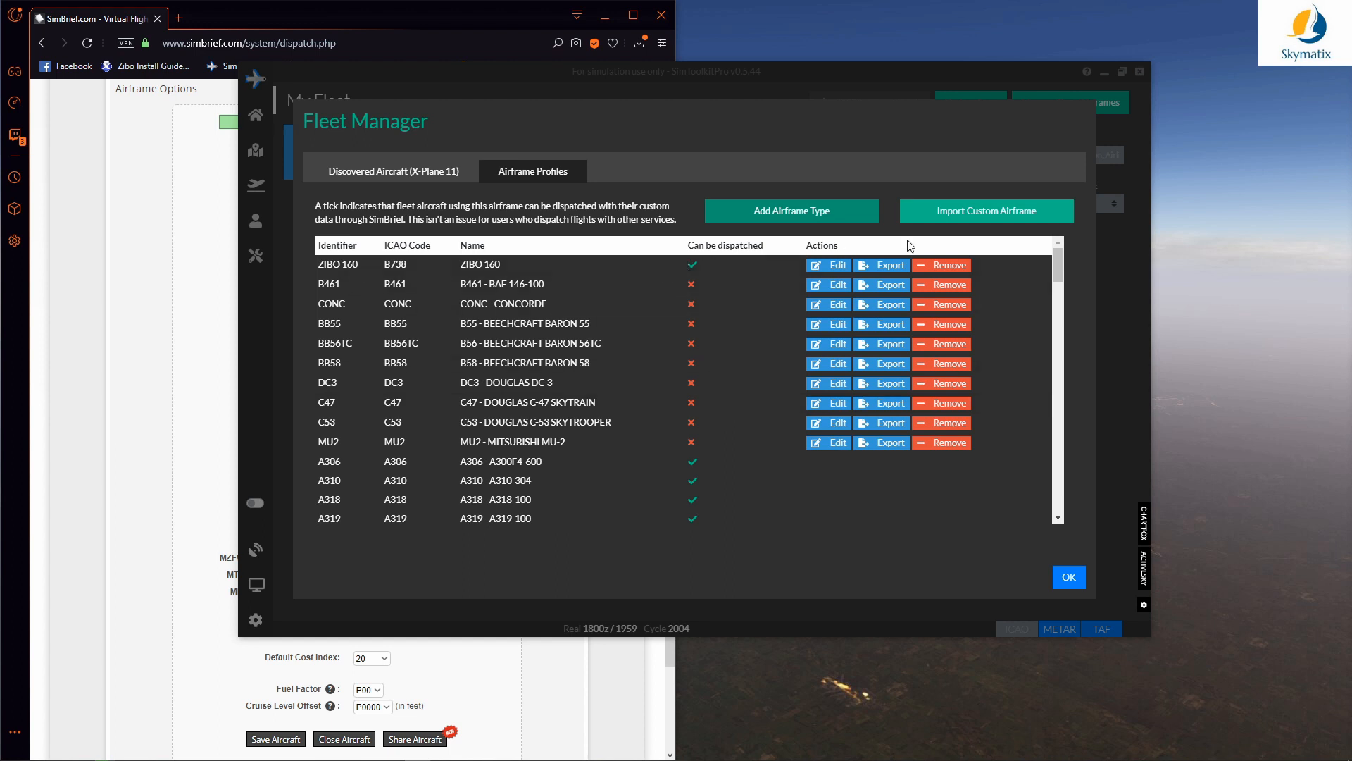
Step: Start another airframe type named Zibo 189 with ICAO B738 and display name Zibo 189
click(781, 215)
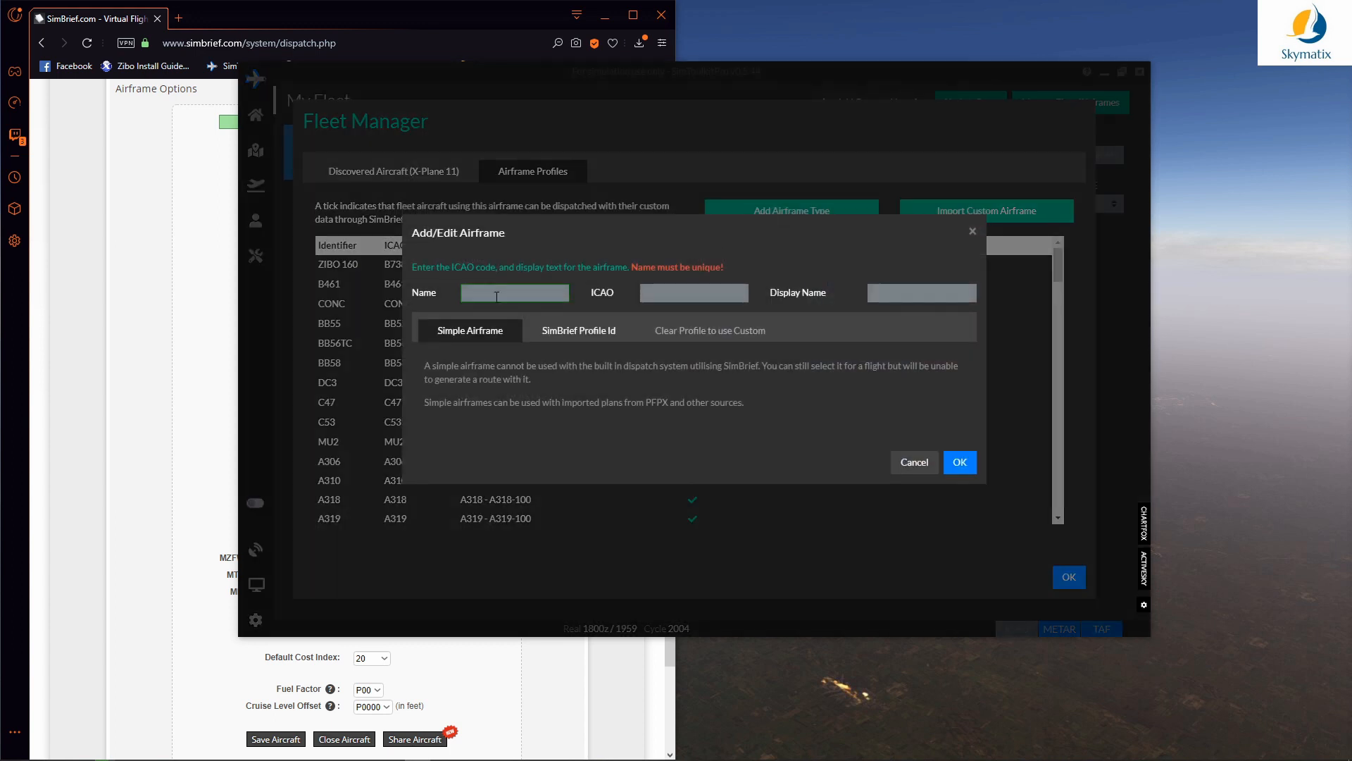
text(Zibo 189)
key(ctrl+a)
key(Tab)
text(B73)
key(Tab)
key(ctrl+v)
Step: Paste the ZIBO189 SimBrief internal ID as its profile id and save the airframe
click(558, 335)
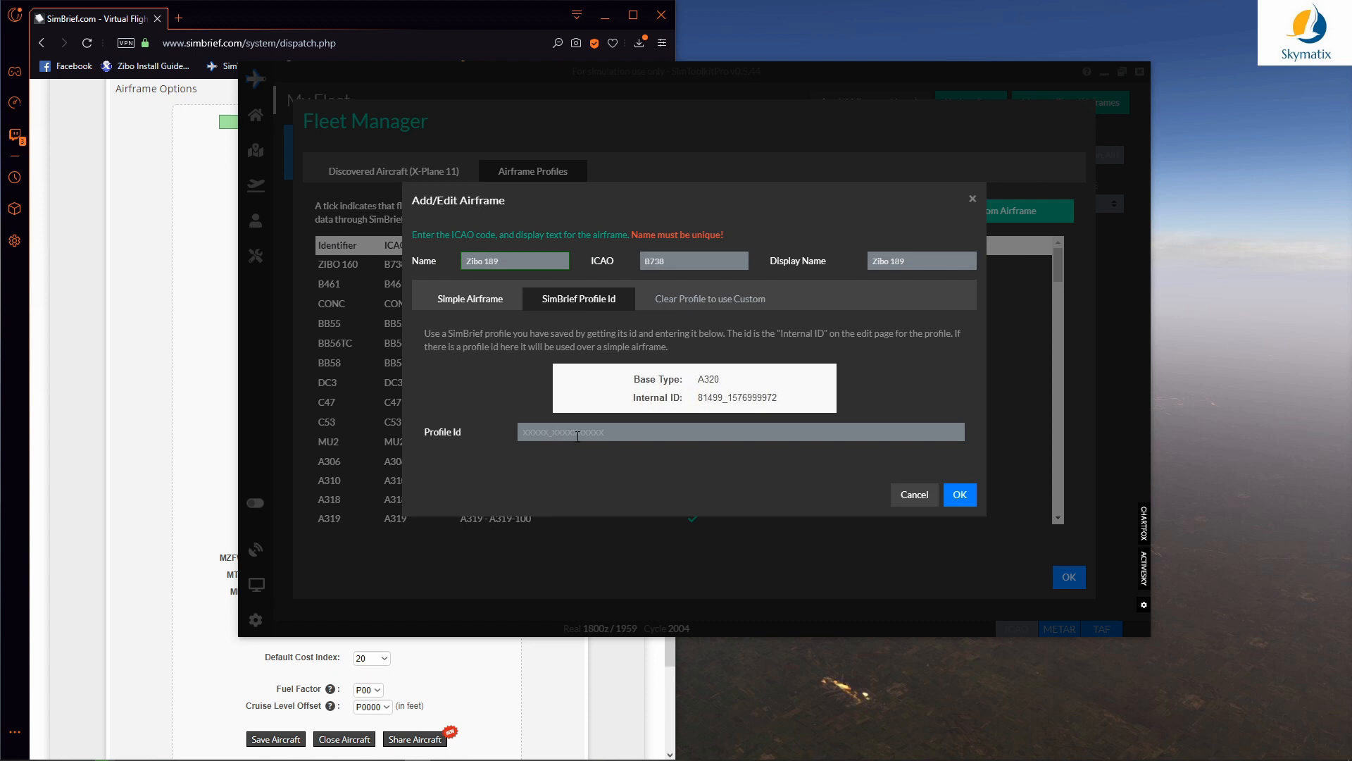
click(166, 321)
scroll(160, 325, up, 4)
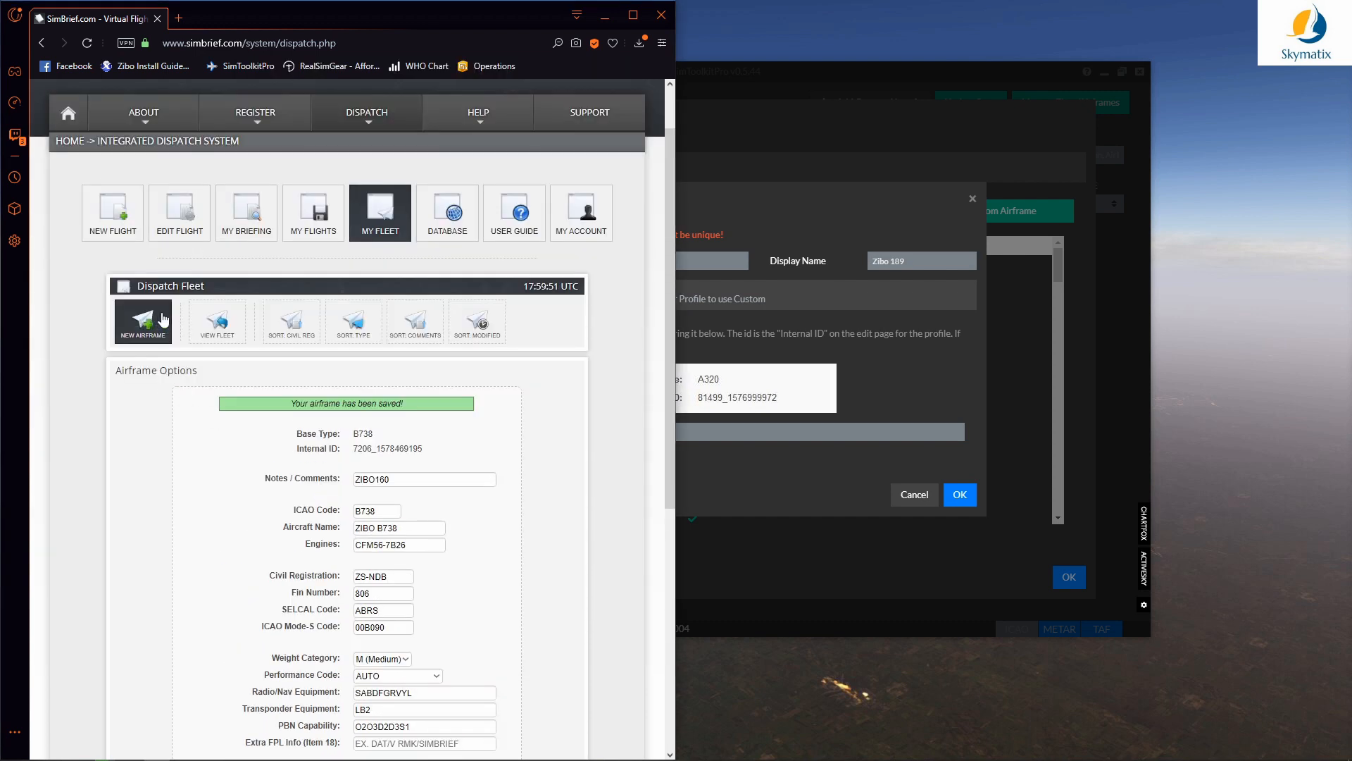
click(217, 324)
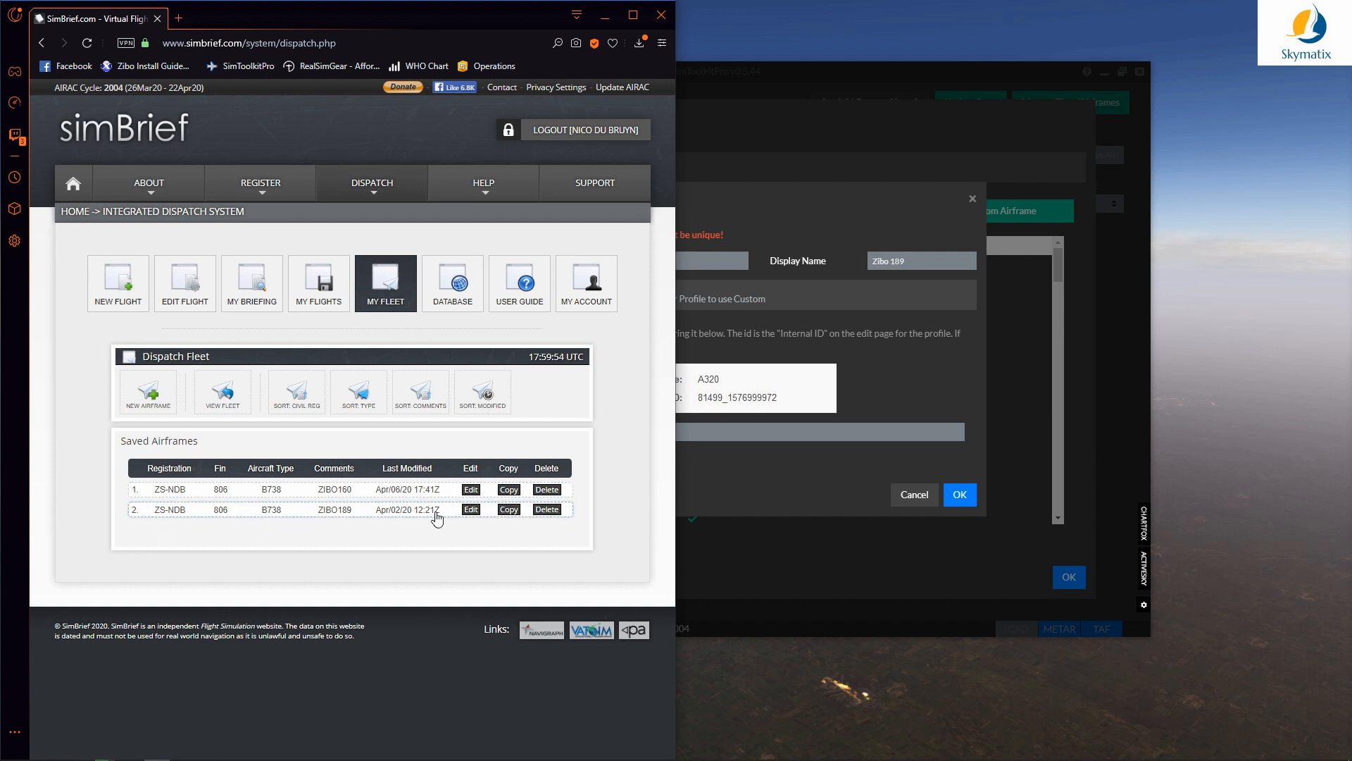
click(470, 509)
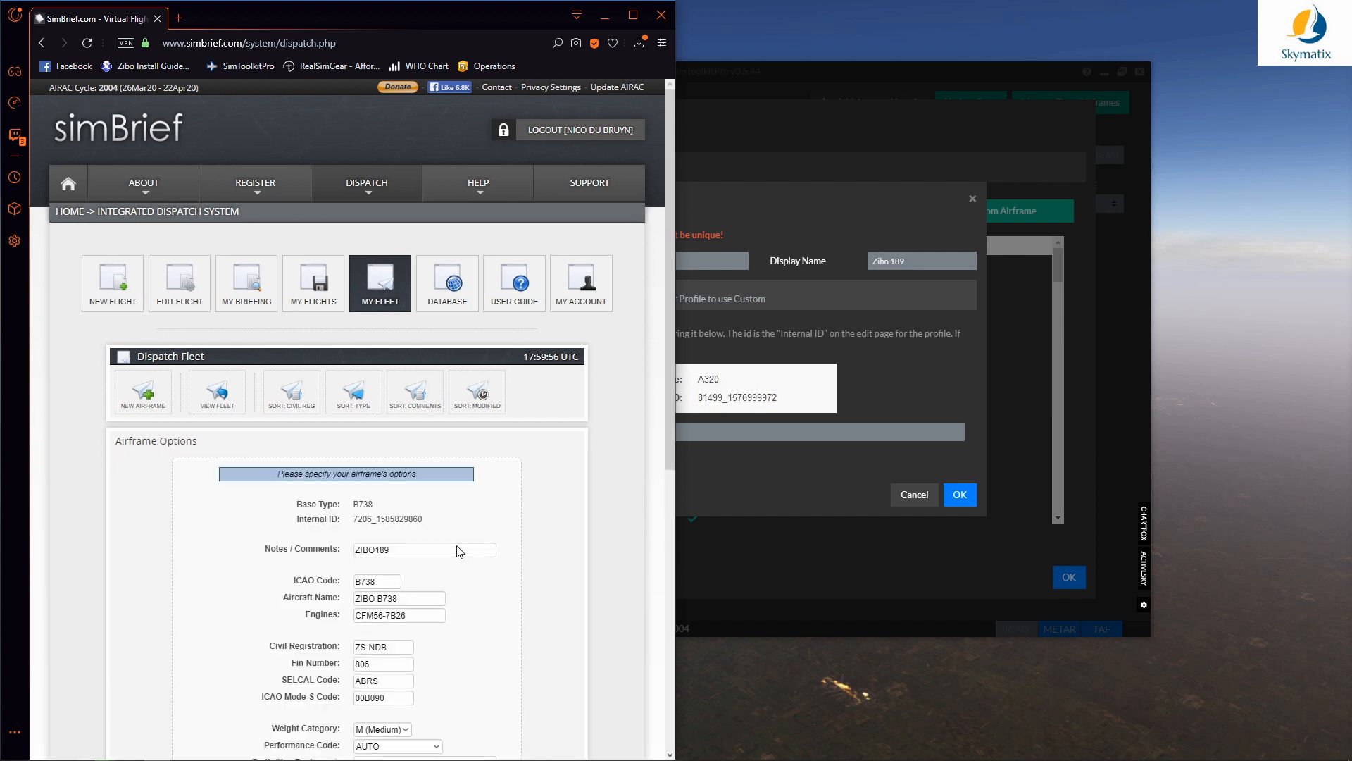
scroll(460, 551, down, 4)
drag(424, 238, 353, 237)
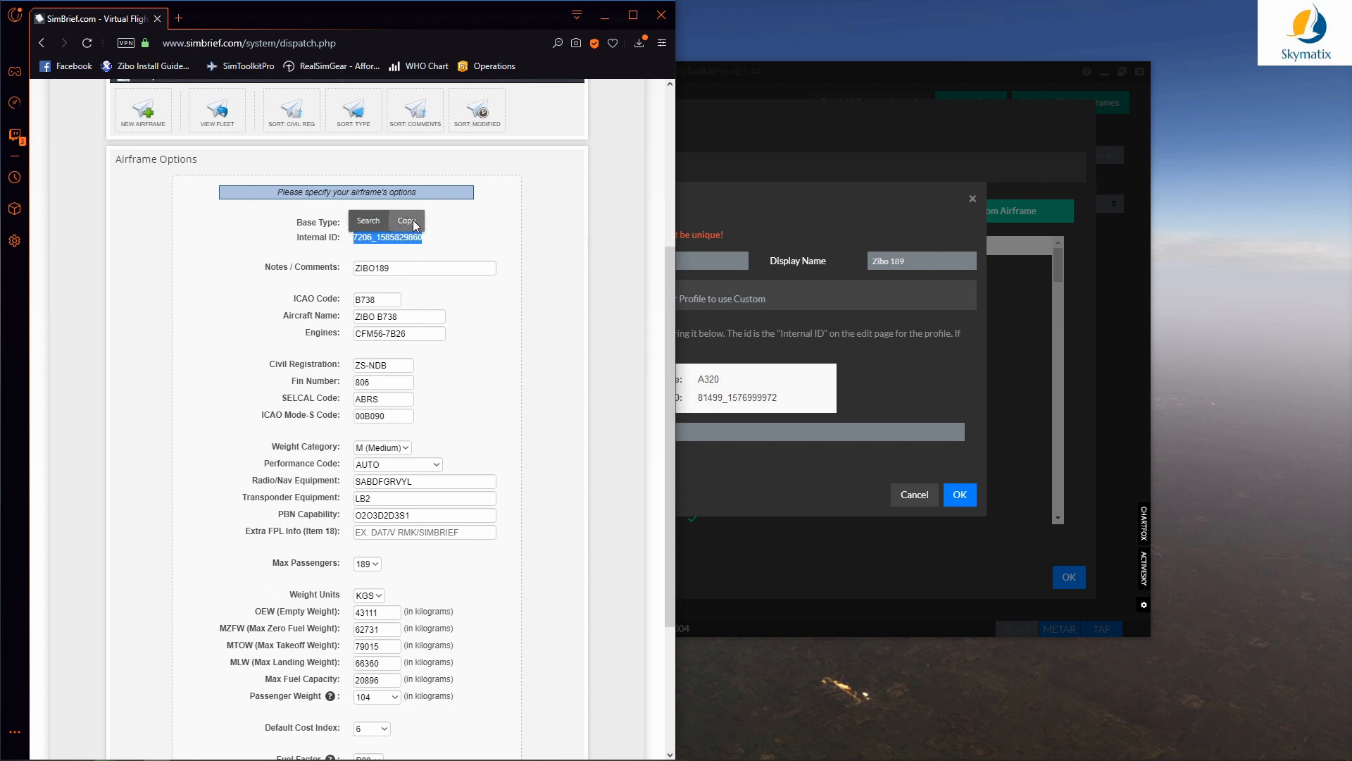
click(407, 221)
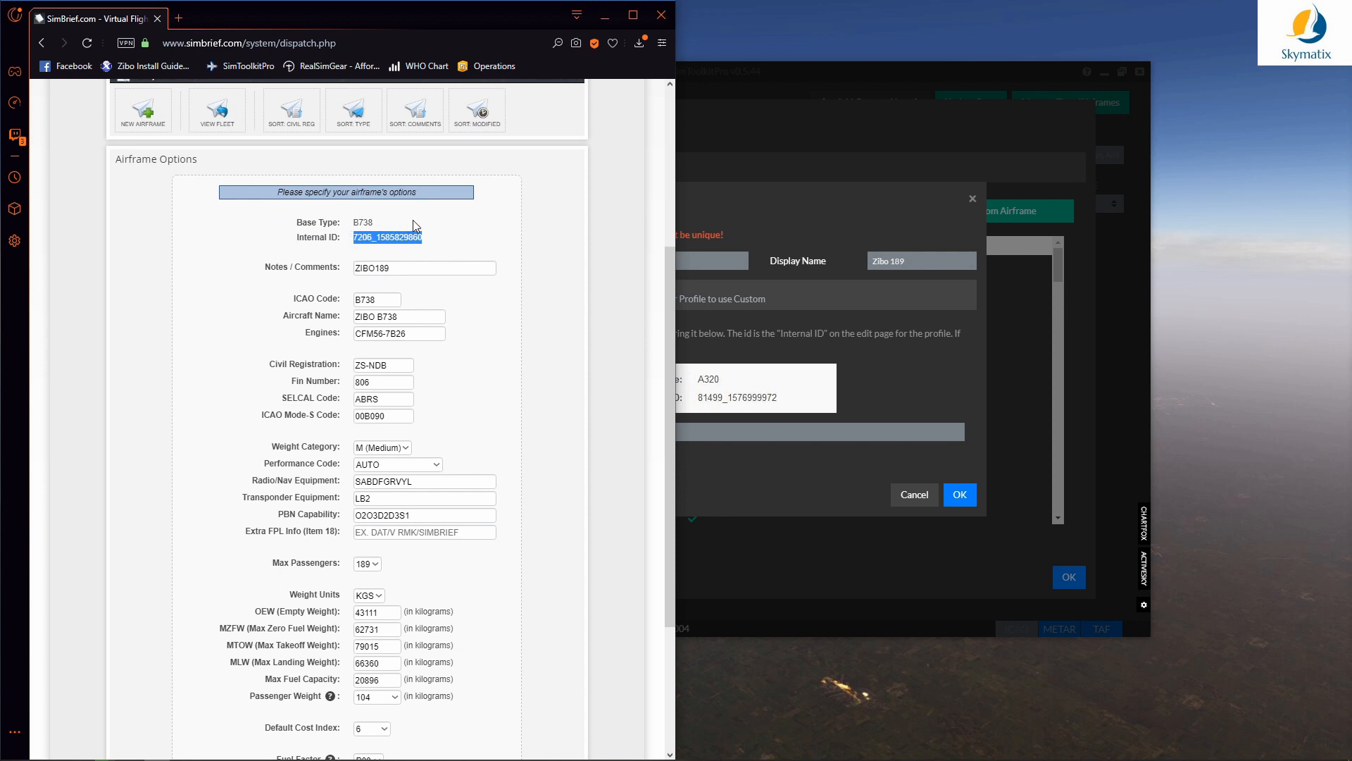
click(853, 435)
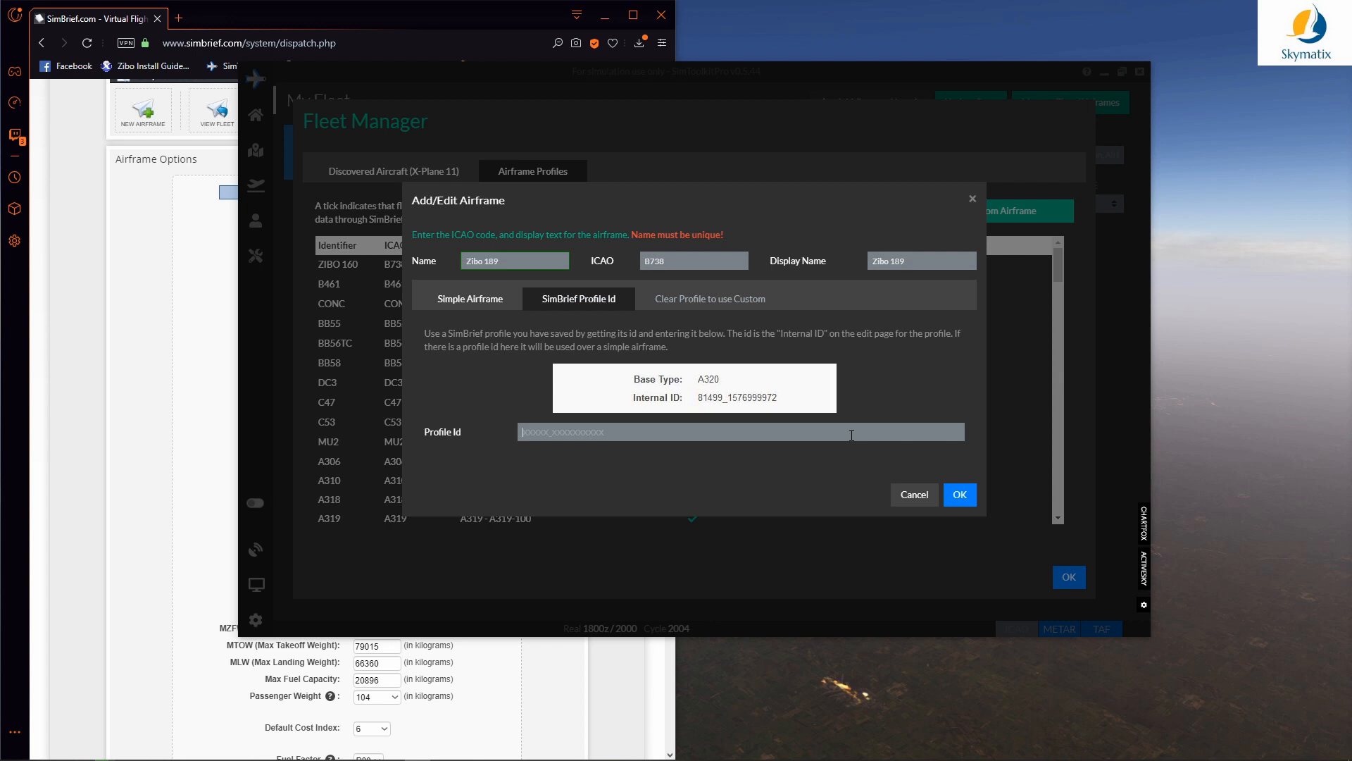
key(ctrl+v)
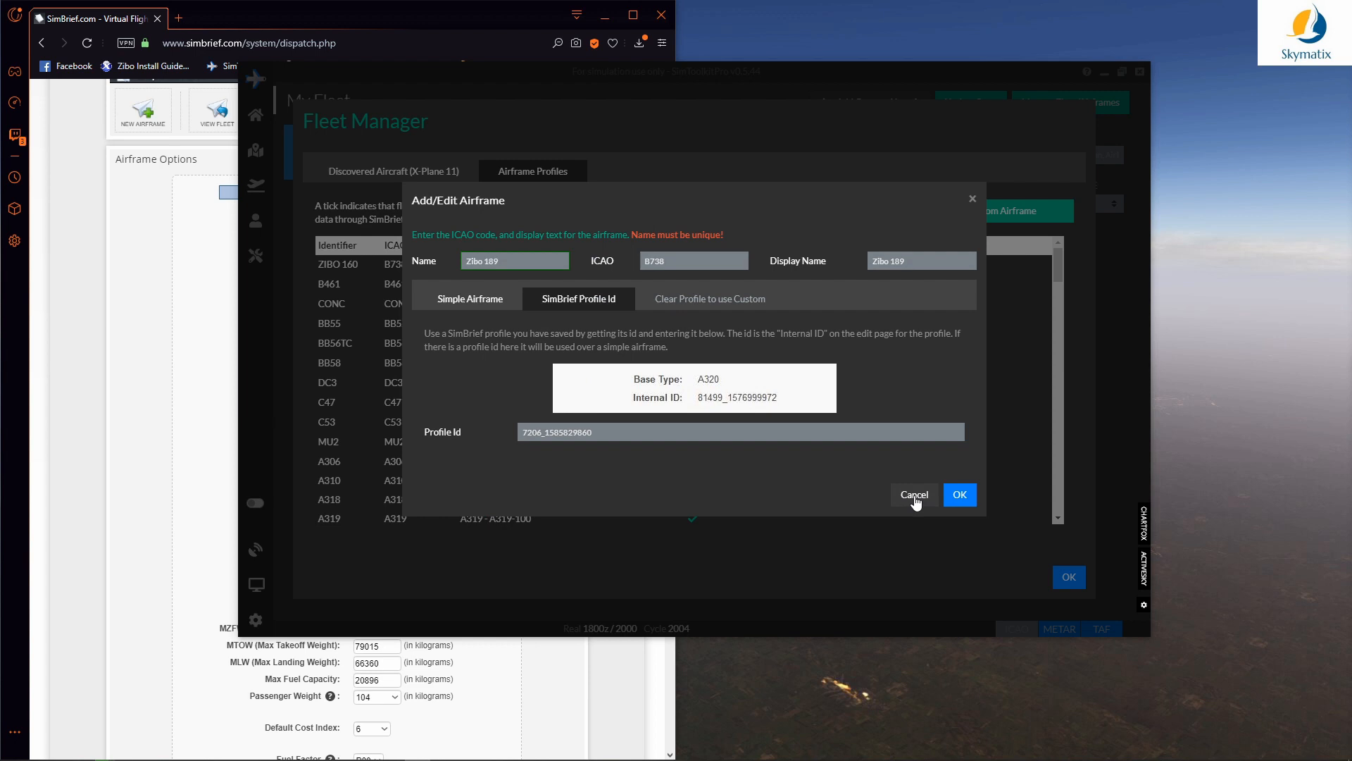
click(960, 497)
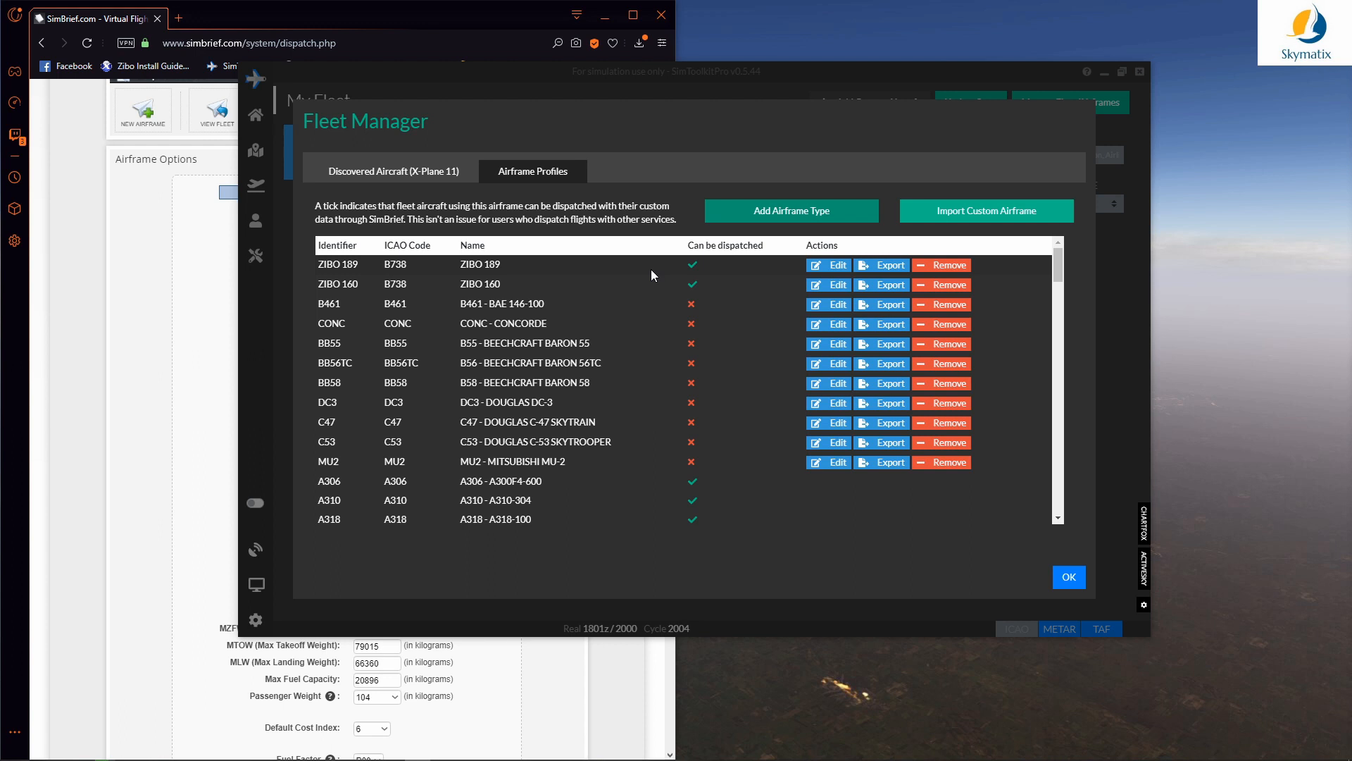
Step: Close the Fleet Manager and start a custom aircraft using the ZIBO 160 airframe
click(1069, 580)
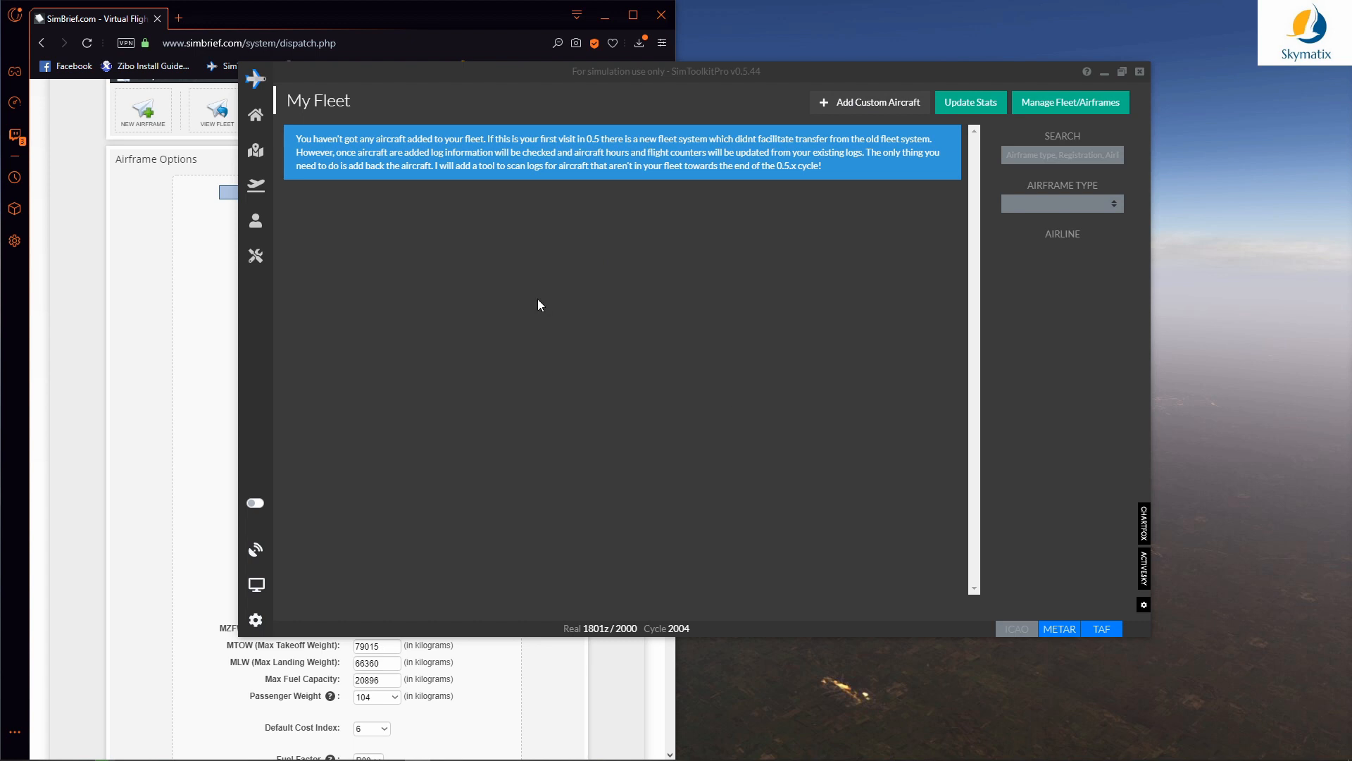
click(855, 107)
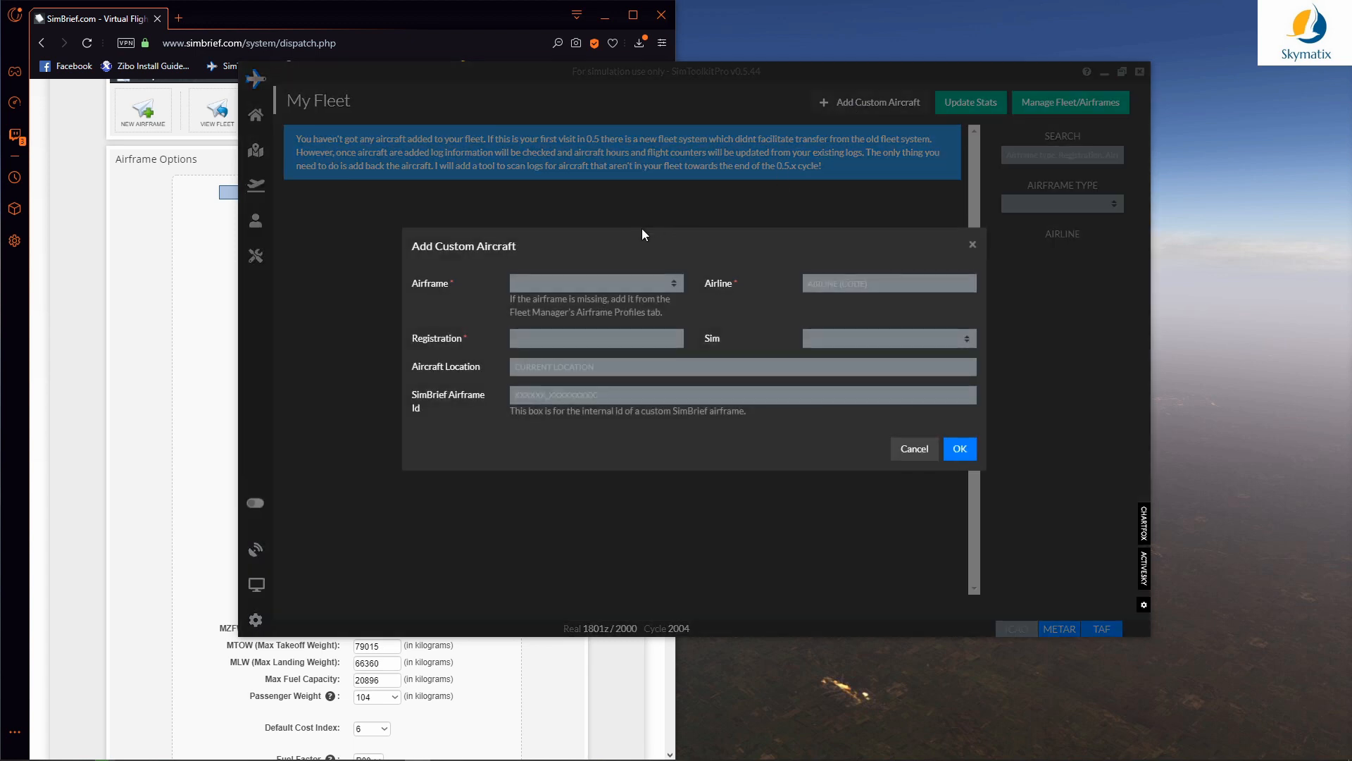
click(559, 285)
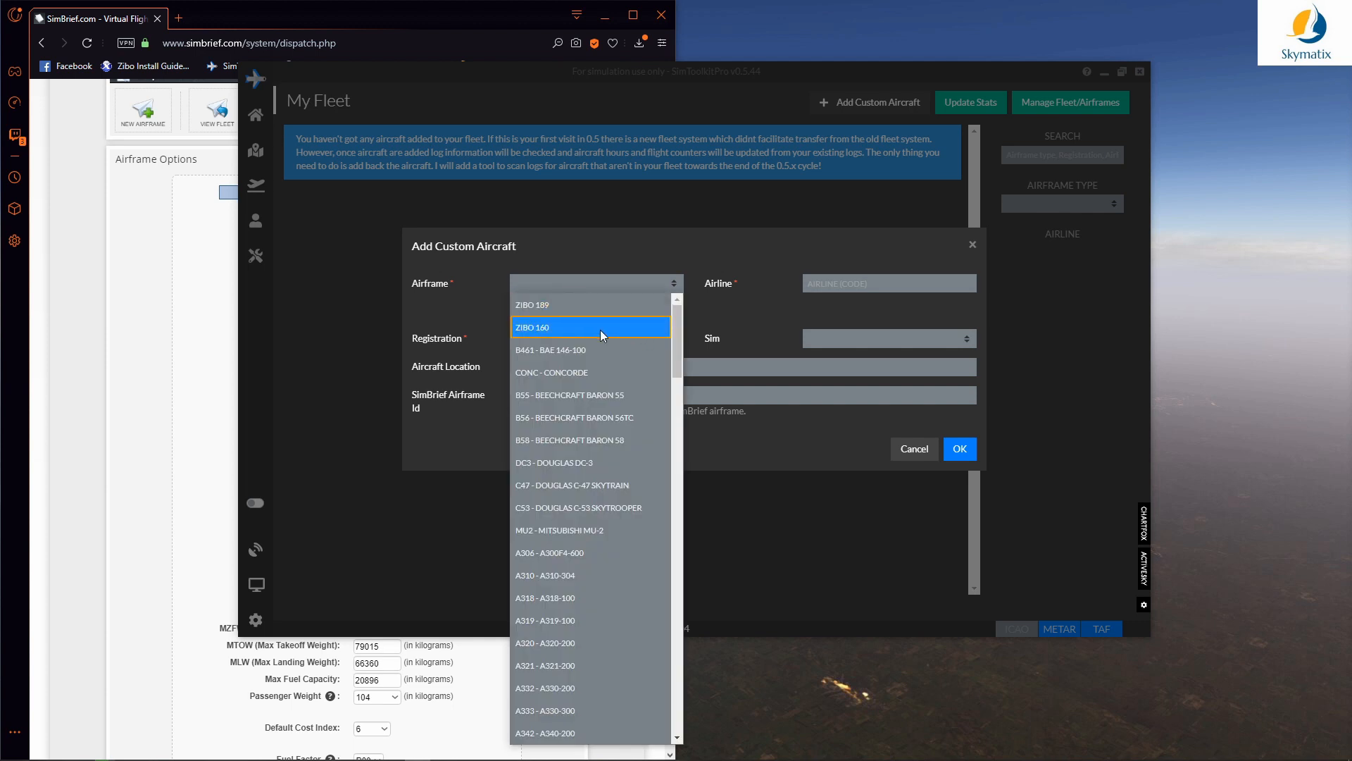
click(603, 330)
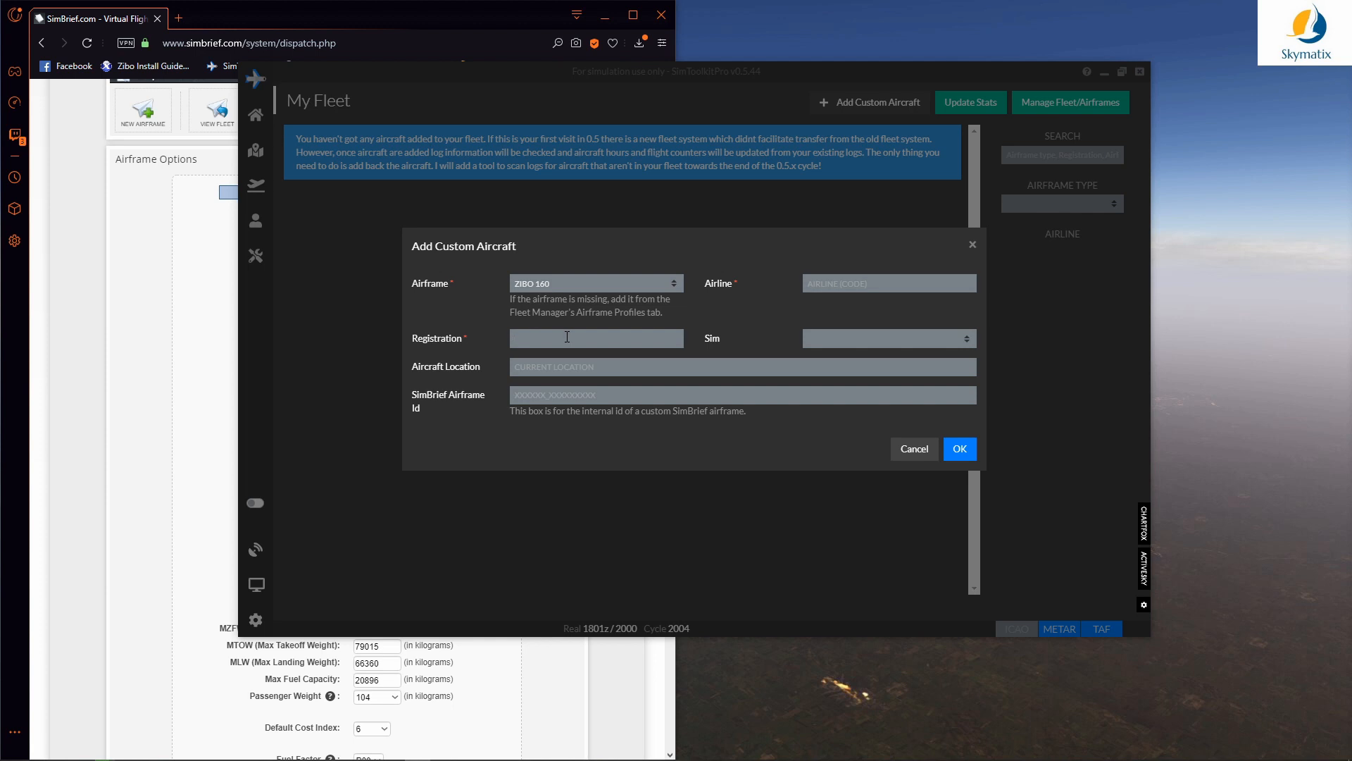
Step: Give it registration EK-ABC, airline RYR - Ryanair and simulator X-Plane 11
text(EK)
text(-A)
text(RYR)
click(859, 308)
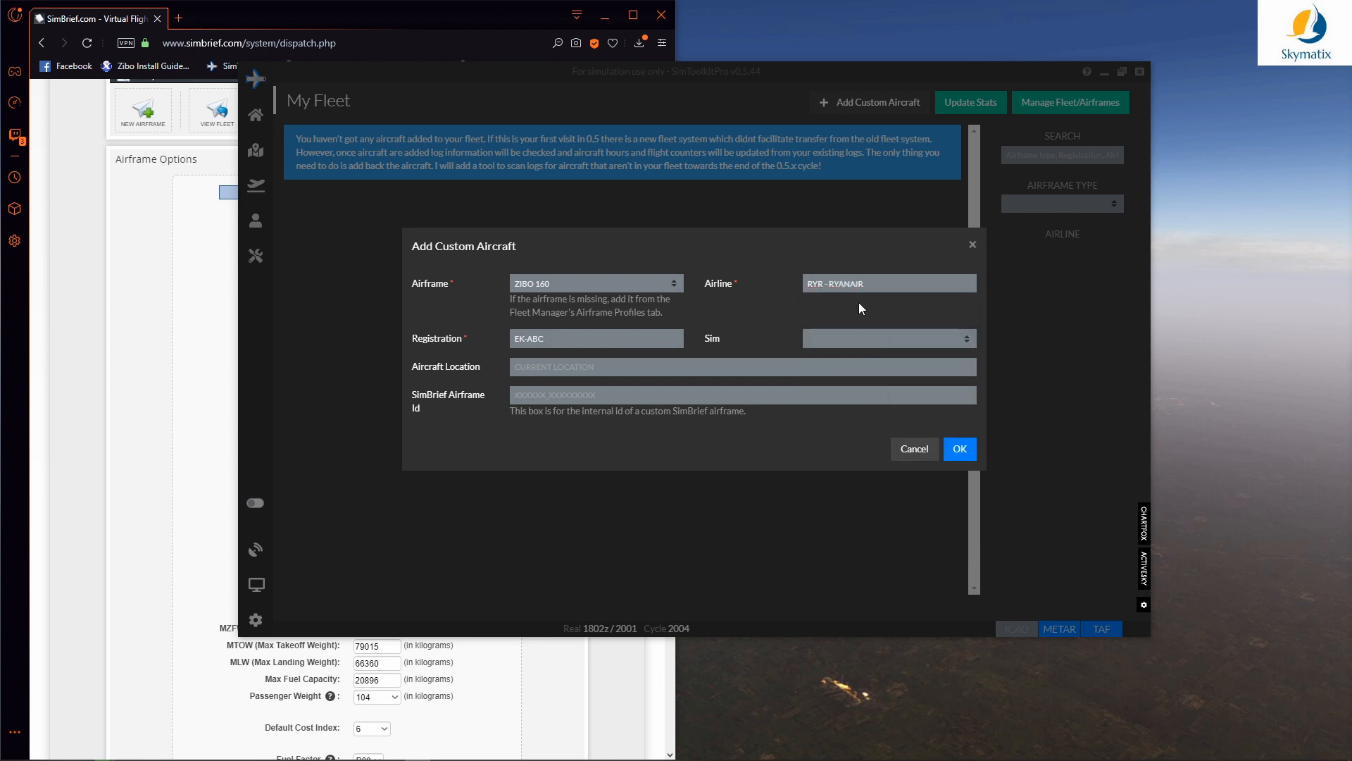
click(827, 337)
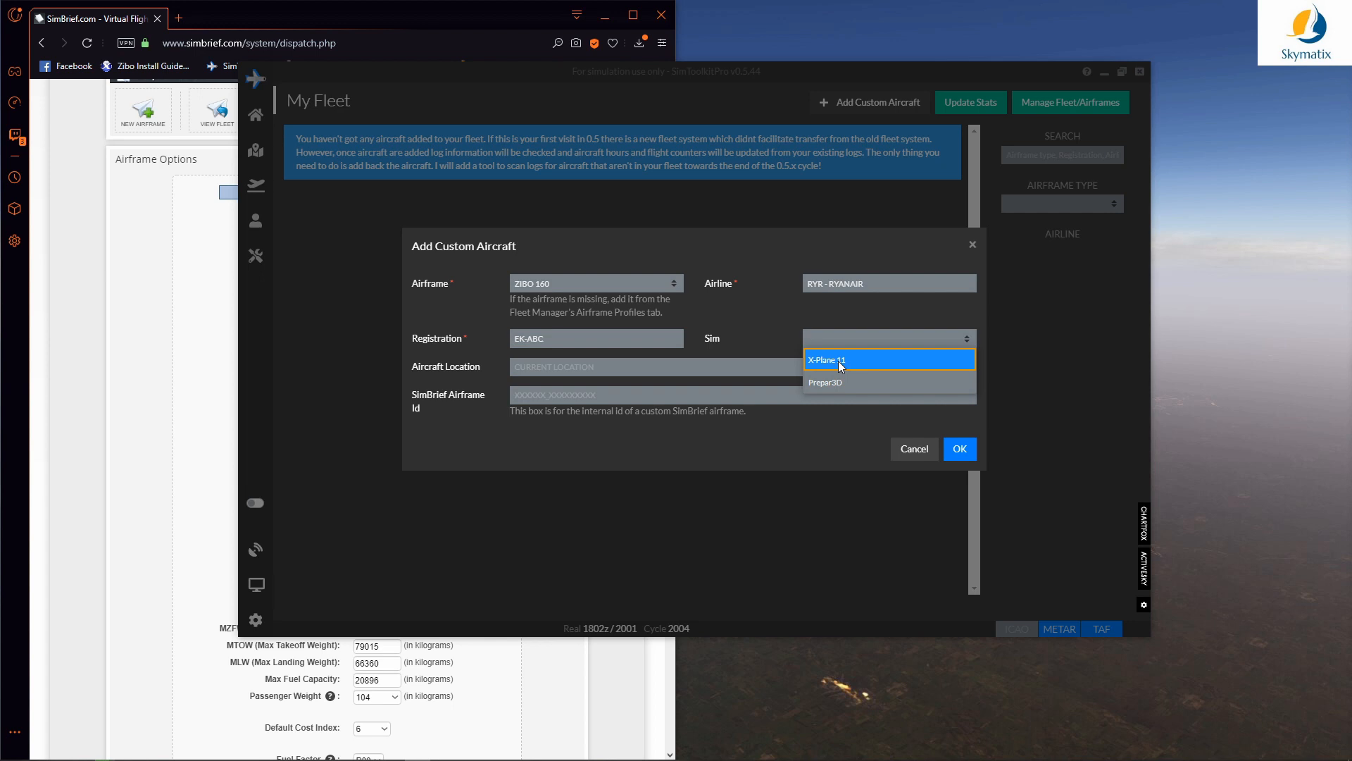
click(843, 361)
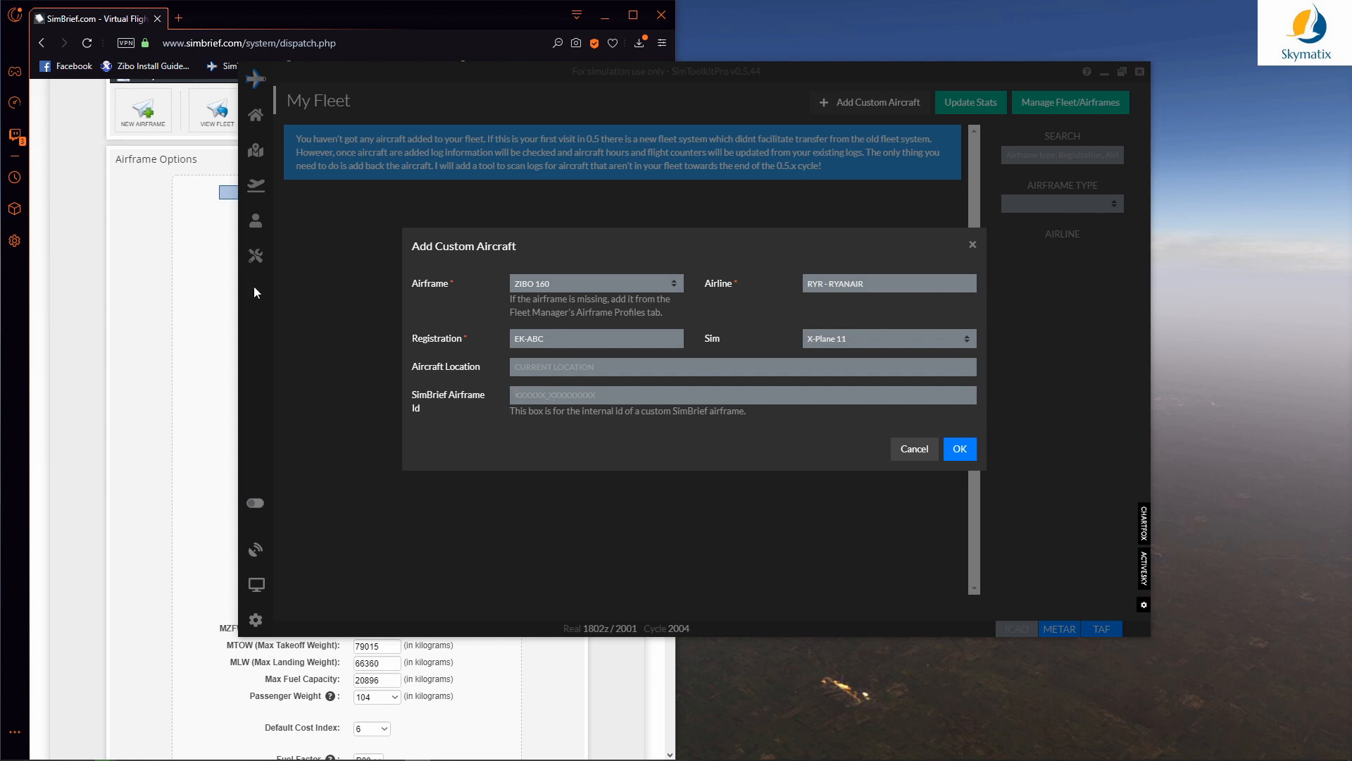
click(153, 260)
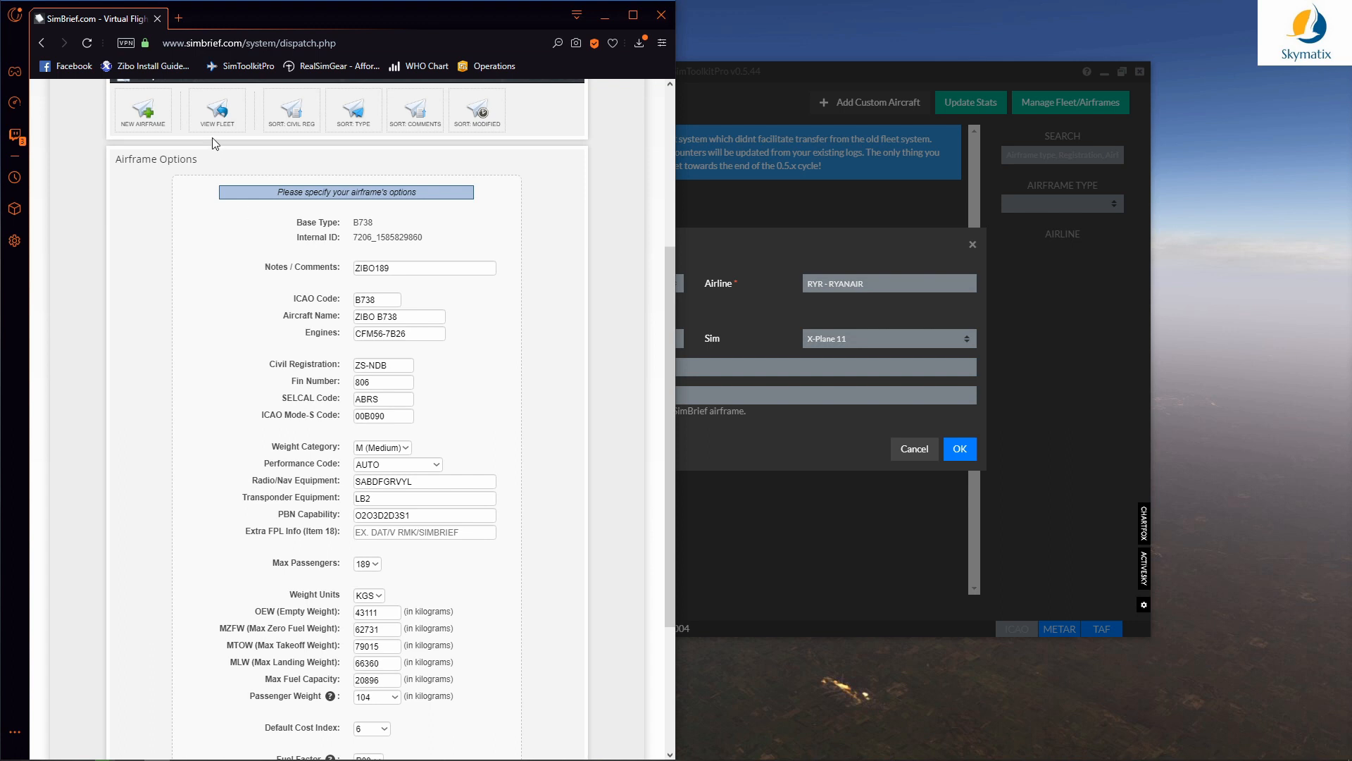
click(217, 110)
click(471, 489)
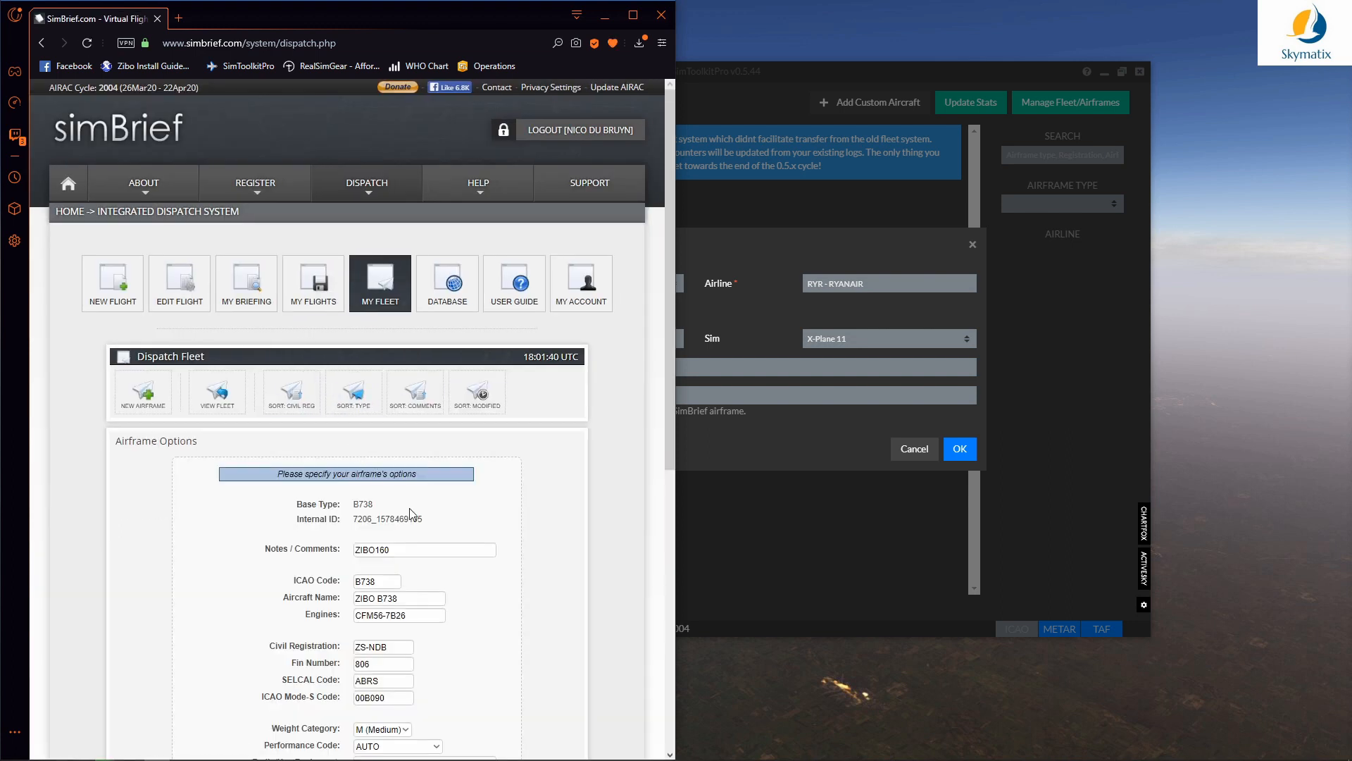
drag(424, 520, 350, 518)
key(ctrl+c)
click(747, 396)
key(ctrl+v)
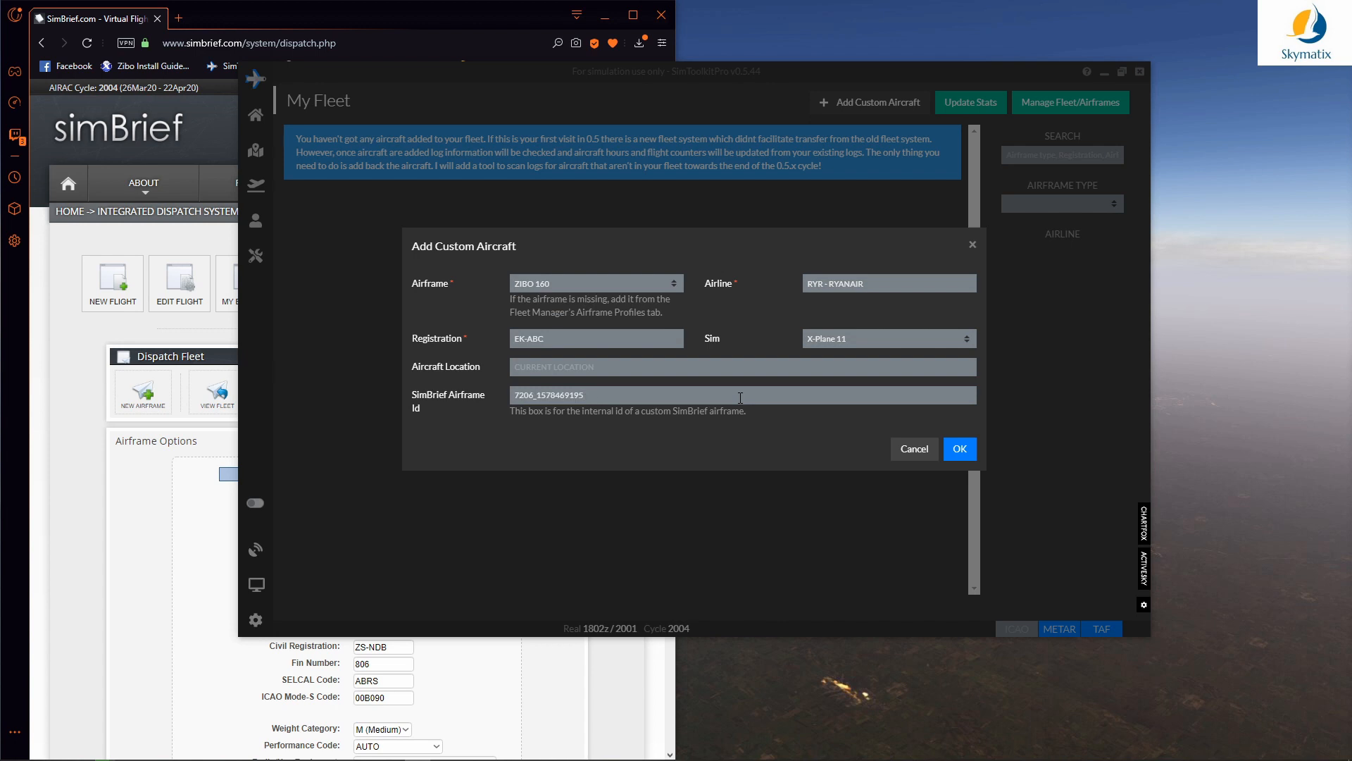
click(960, 448)
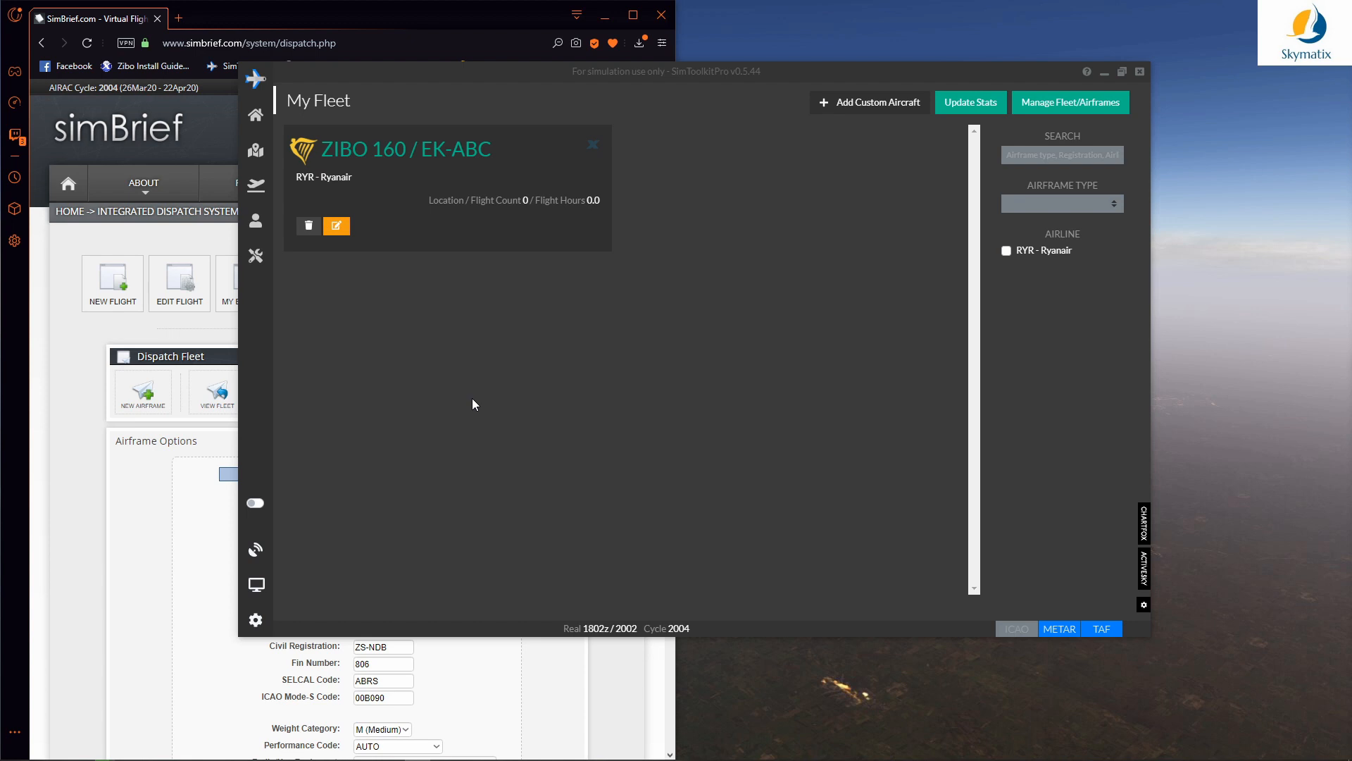
Step: Start another custom aircraft with the ZIBO 189 airframe and registration EK-ABD
click(851, 103)
click(669, 288)
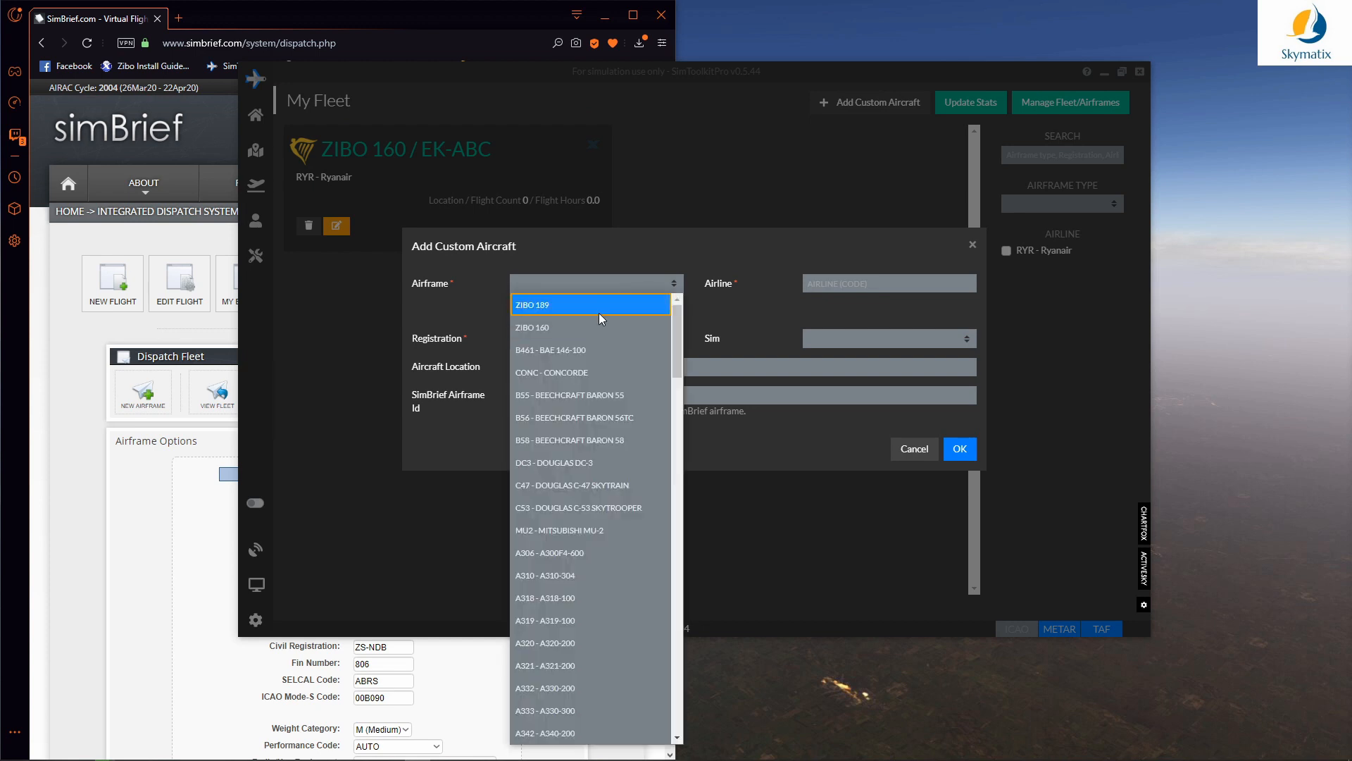
click(579, 308)
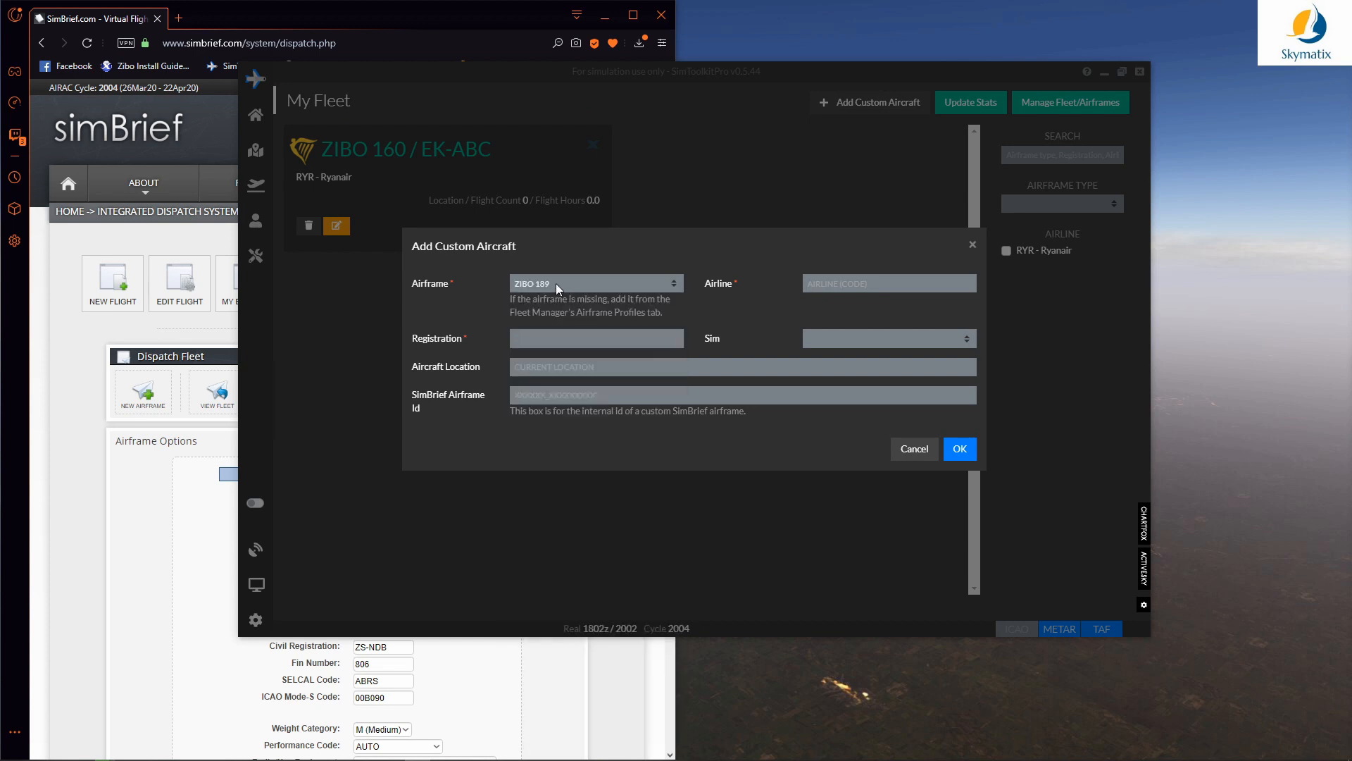
click(547, 340)
text(EK-ABD)
Step: Set airline RYR - Ryanair, simulator X-Plane 11 and location EIKN - KNOCK
click(815, 282)
text(RYR)
click(833, 312)
click(817, 340)
click(818, 360)
click(606, 371)
text(EIKN)
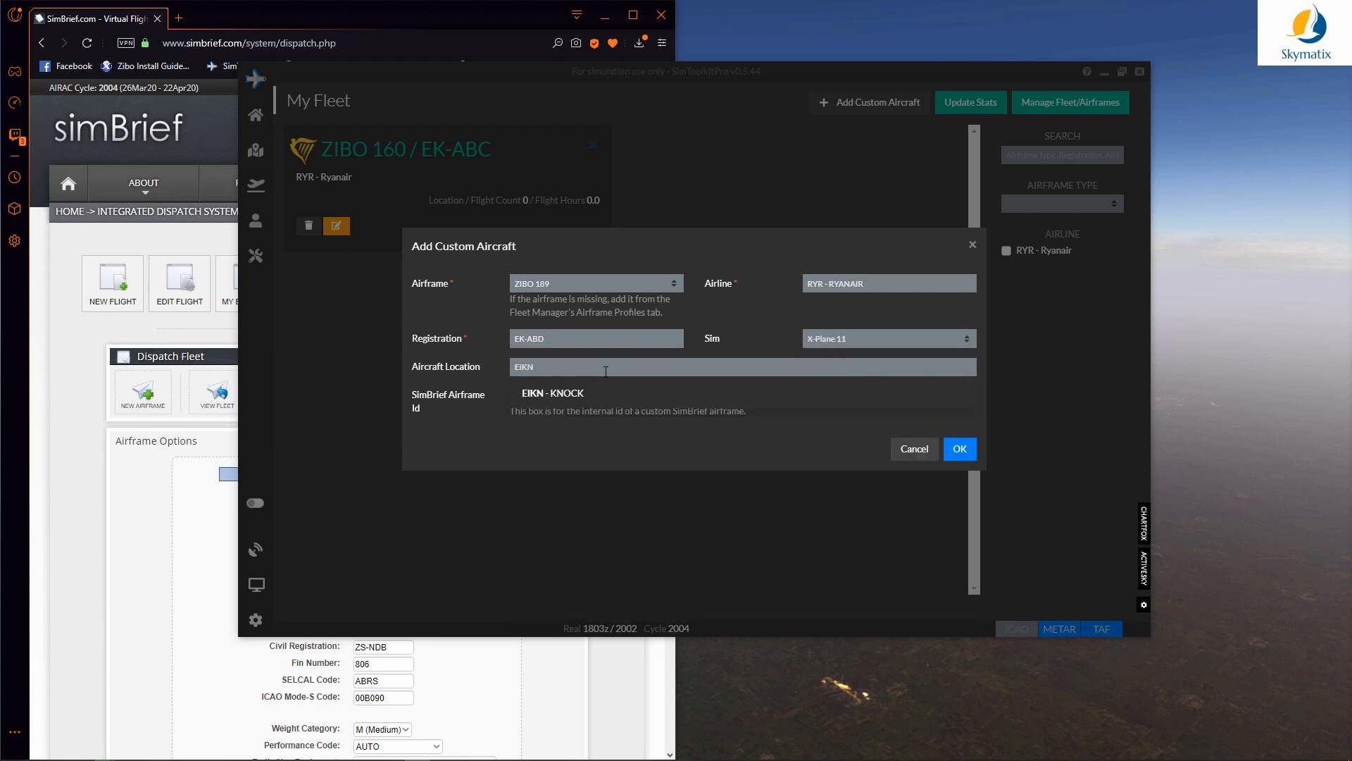
click(573, 394)
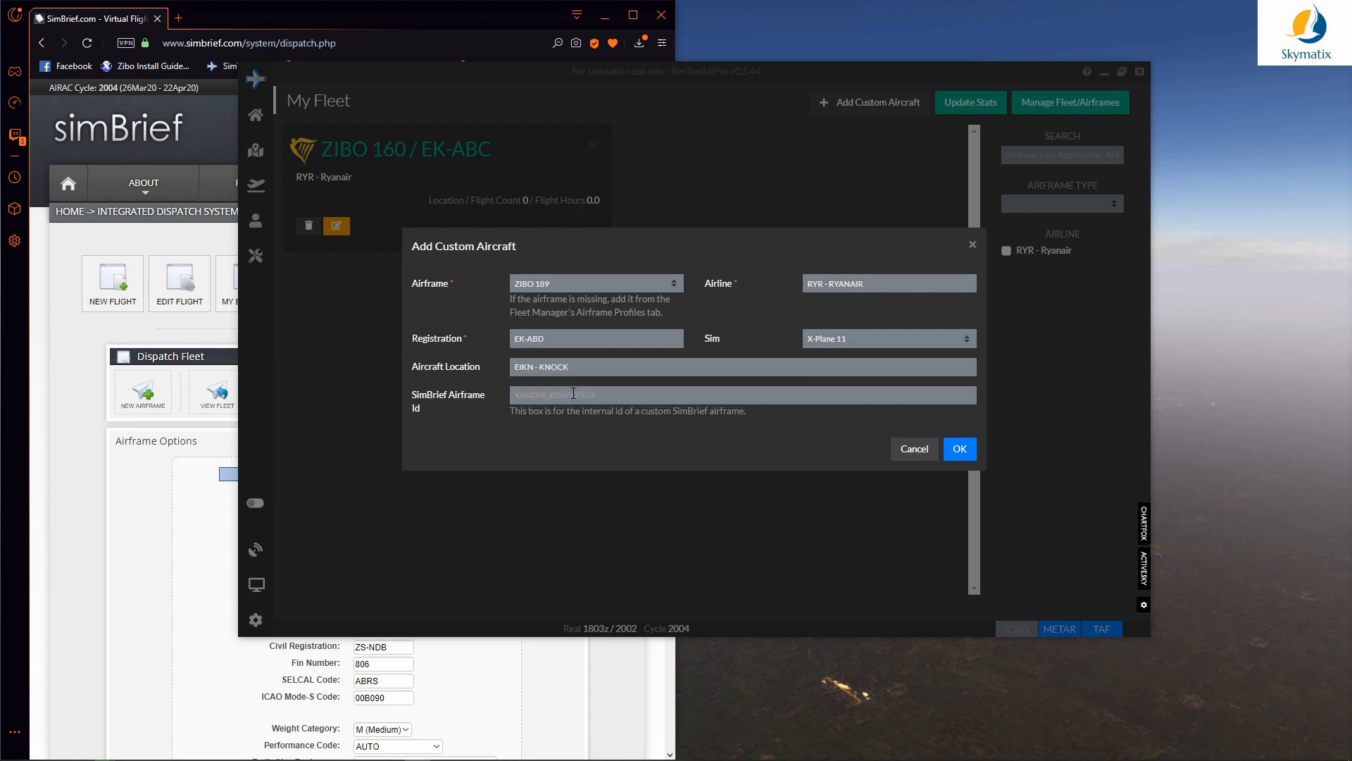
click(559, 396)
click(148, 544)
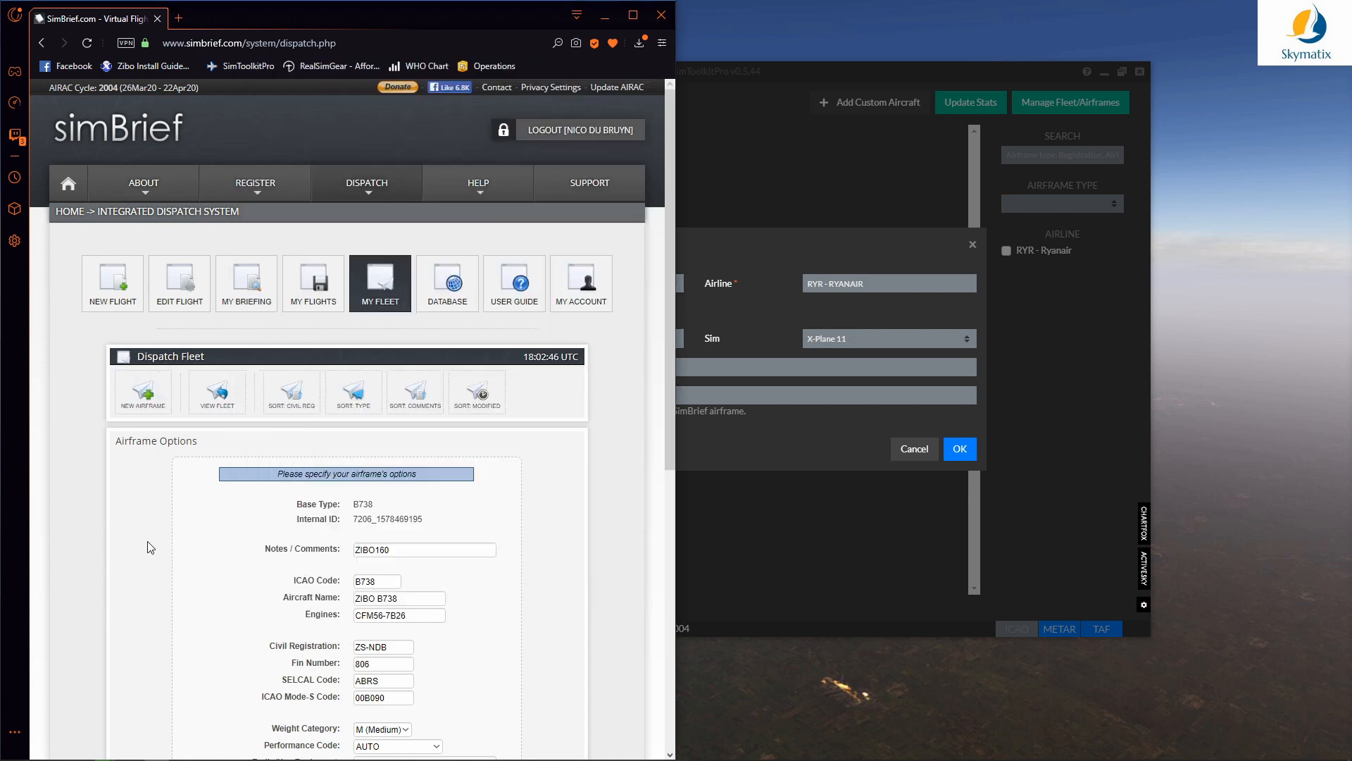
scroll(264, 565, down, 4)
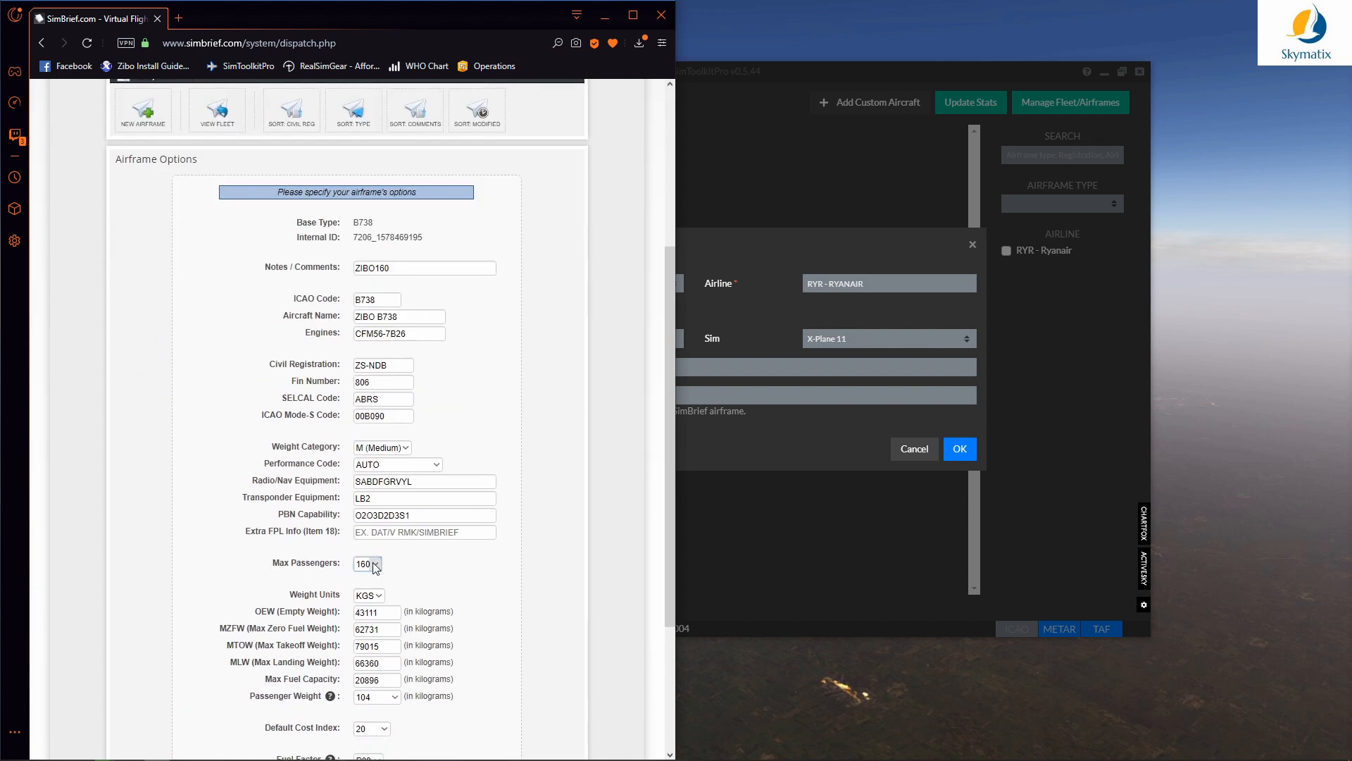
scroll(208, 202, up, 1)
click(216, 201)
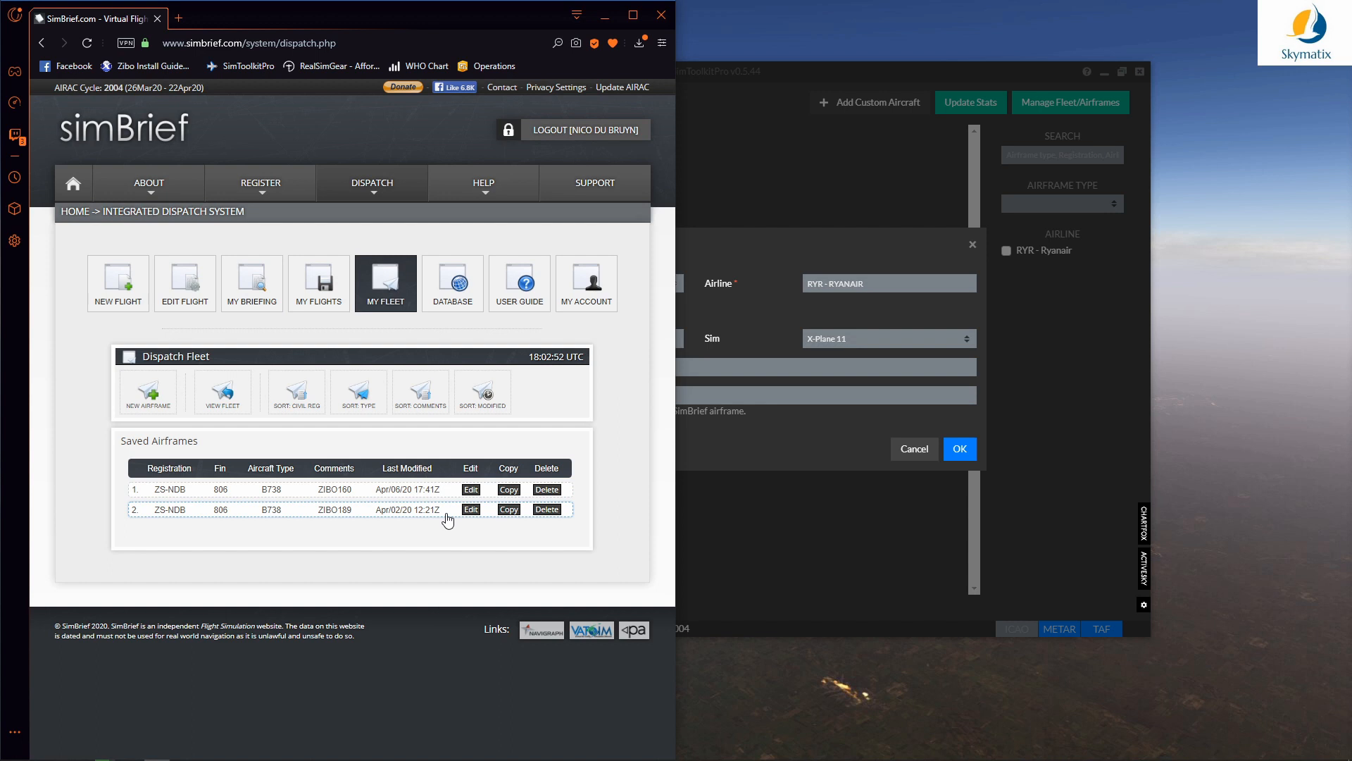
click(470, 509)
drag(423, 518, 355, 519)
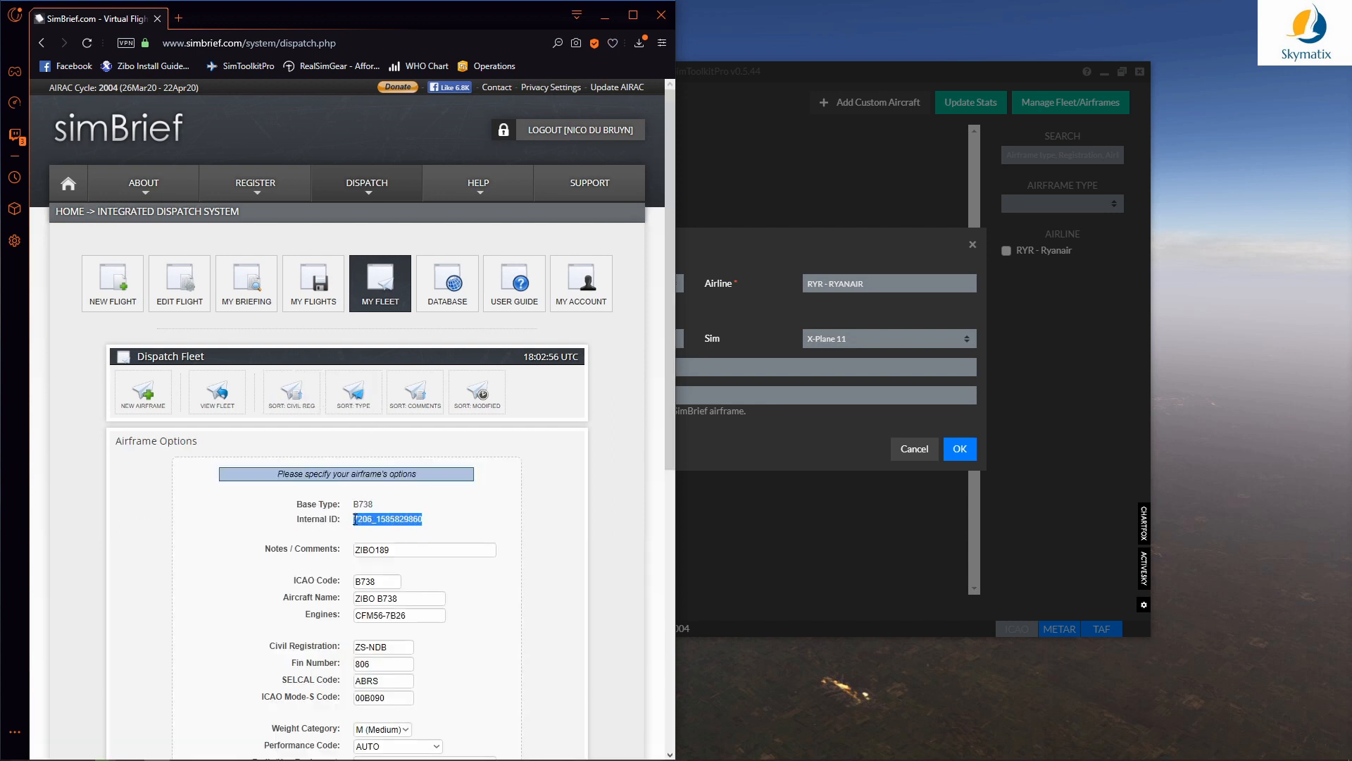
click(411, 504)
click(717, 390)
key(ctrl+v)
click(959, 449)
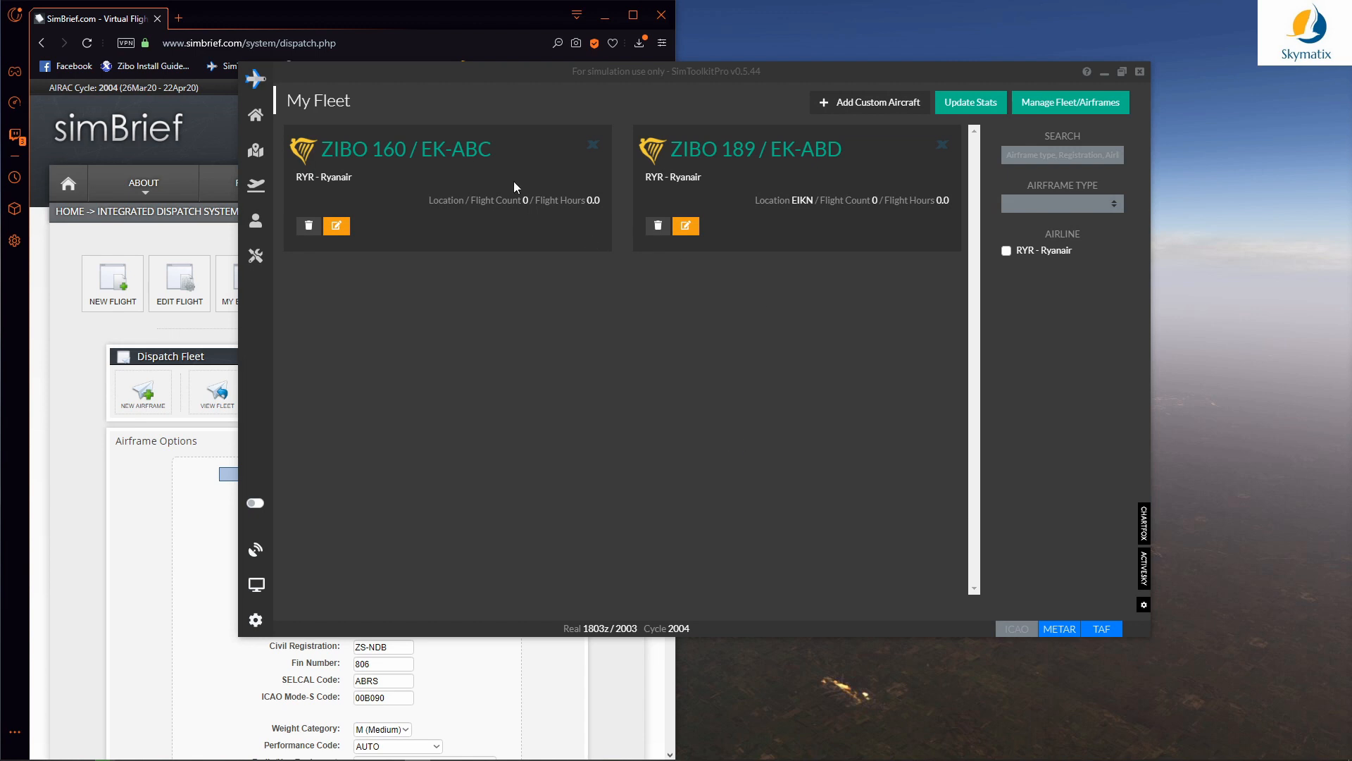
Step: Highlight the ZIBO 160 and ZIBO 189 fleet entries, then go to the Flight Planner
drag(322, 150, 406, 154)
drag(672, 151, 752, 155)
click(613, 363)
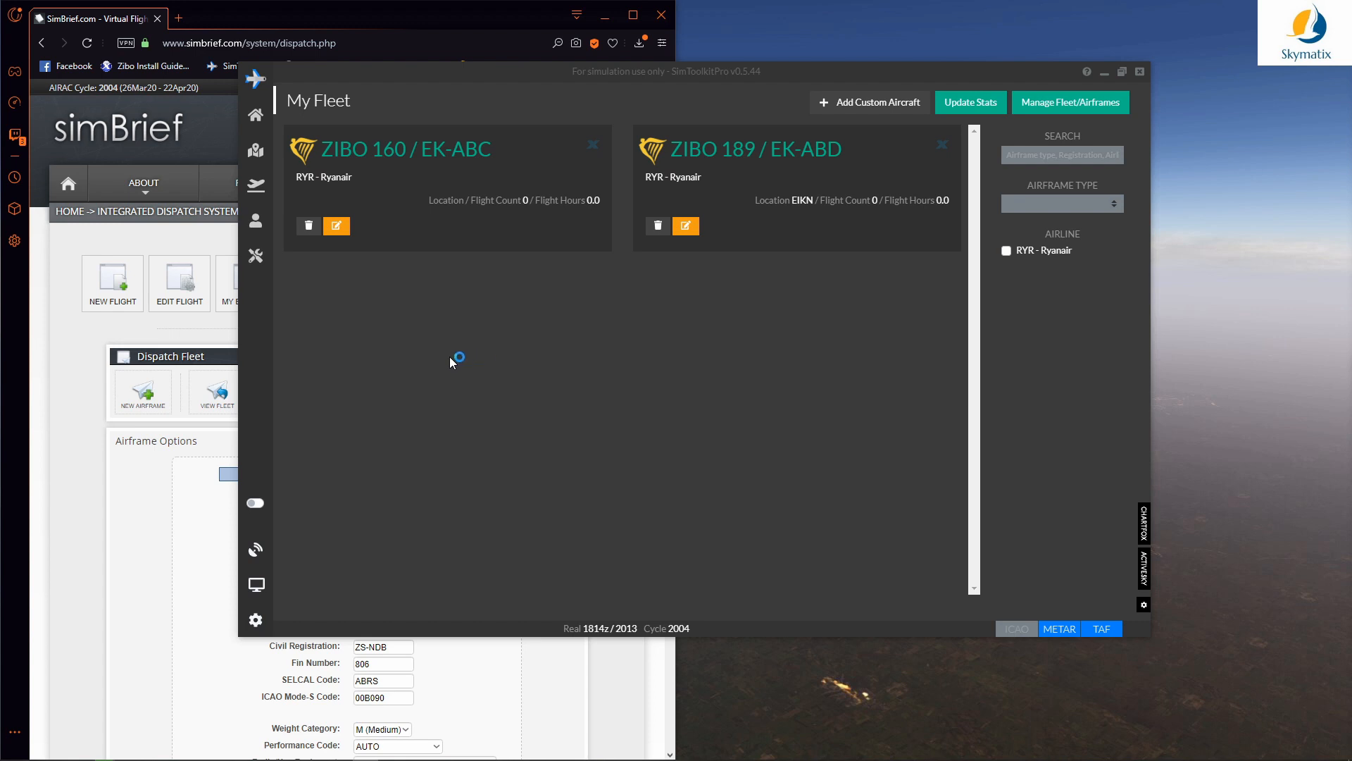
click(256, 189)
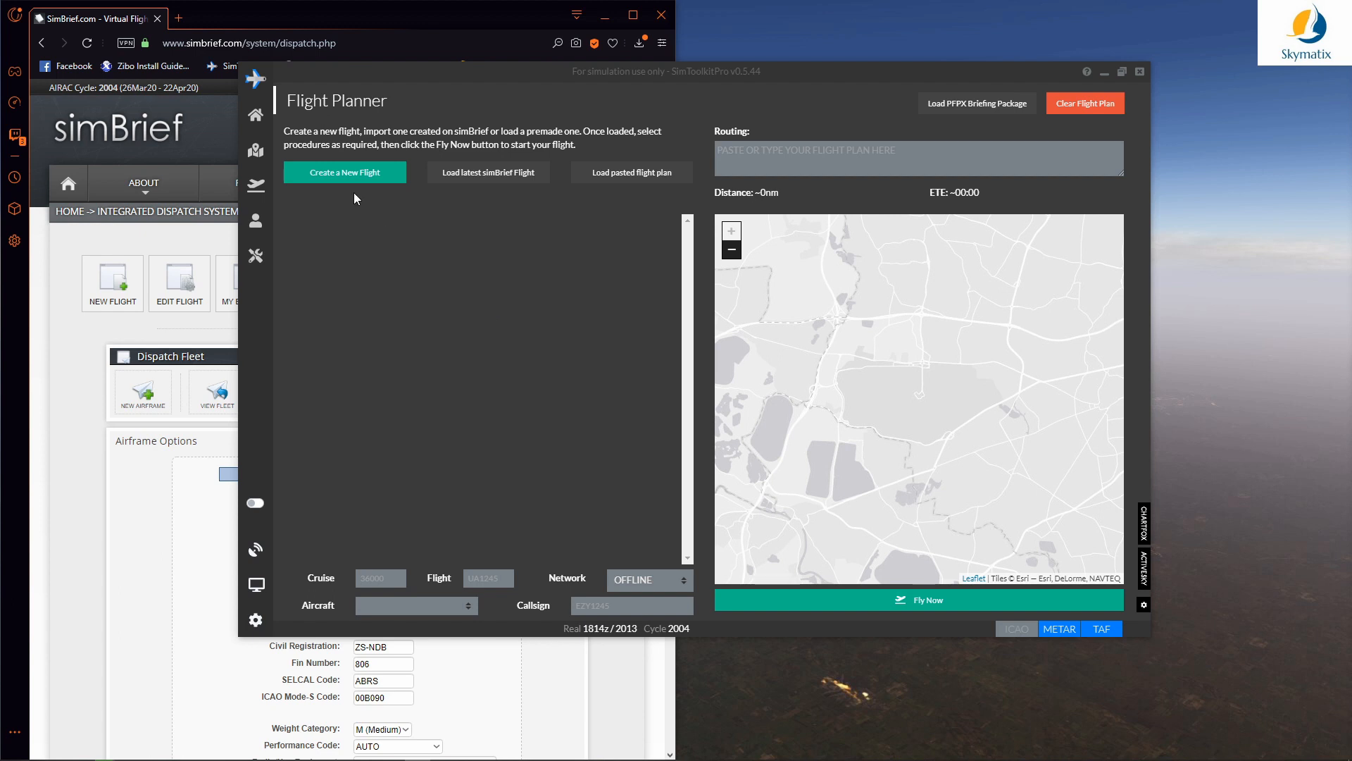
Step: Create a new flight from EIKN - Knock to EGNX - East Midlands
click(345, 175)
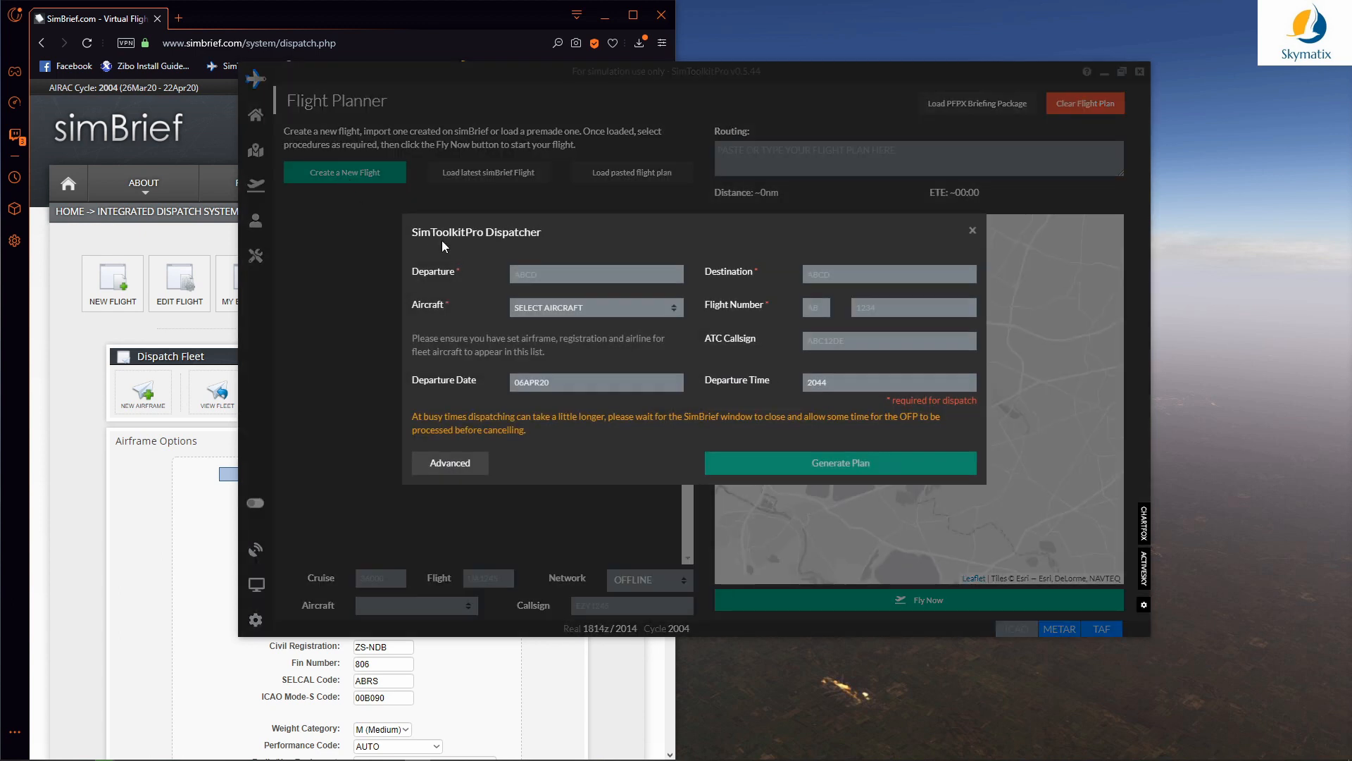
text(EIKN)
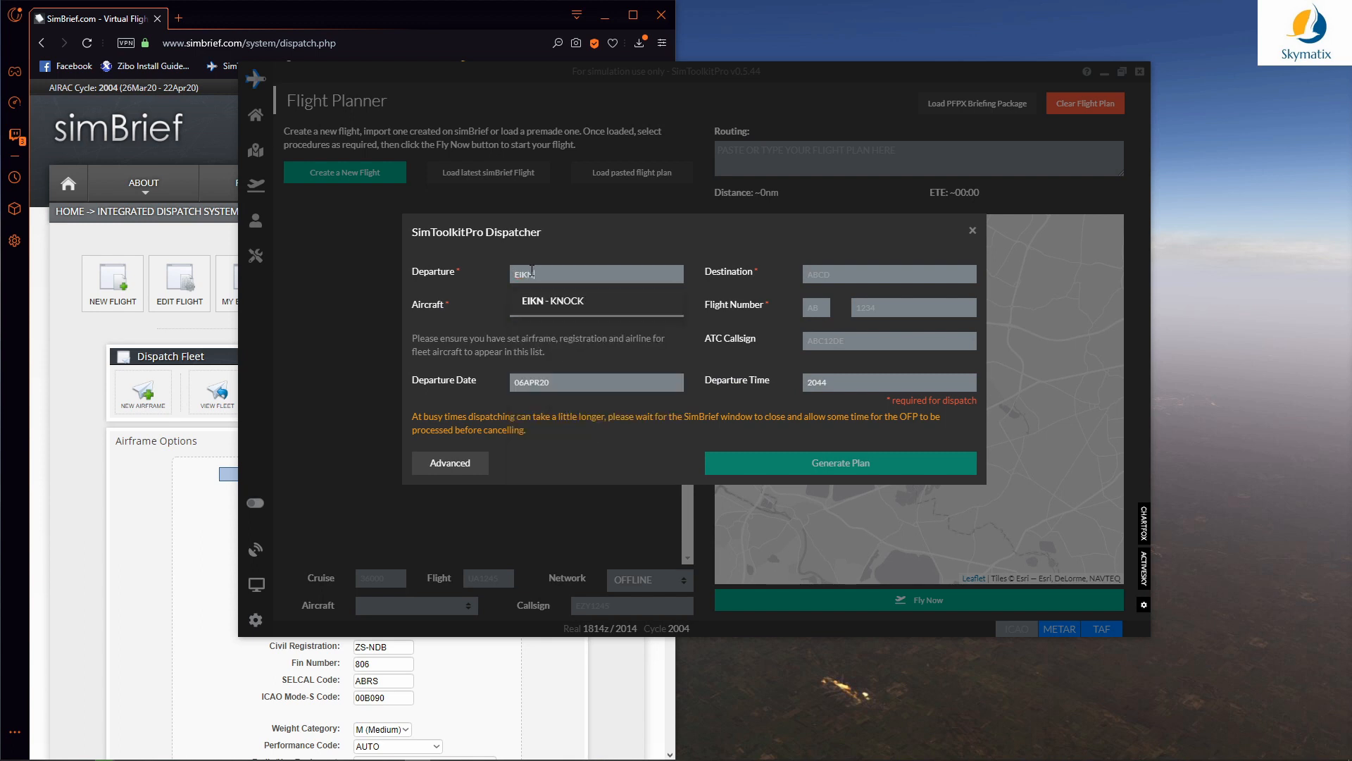
click(557, 303)
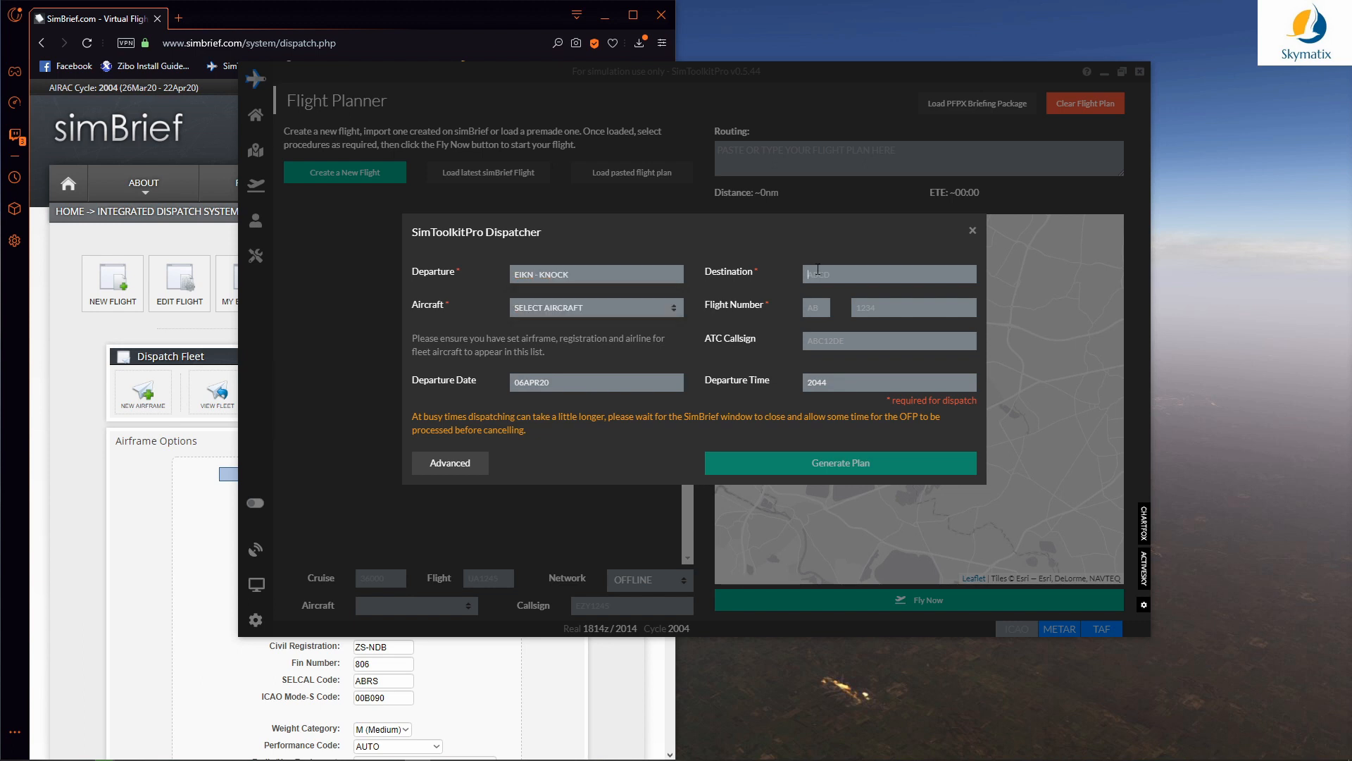
text(EAS)
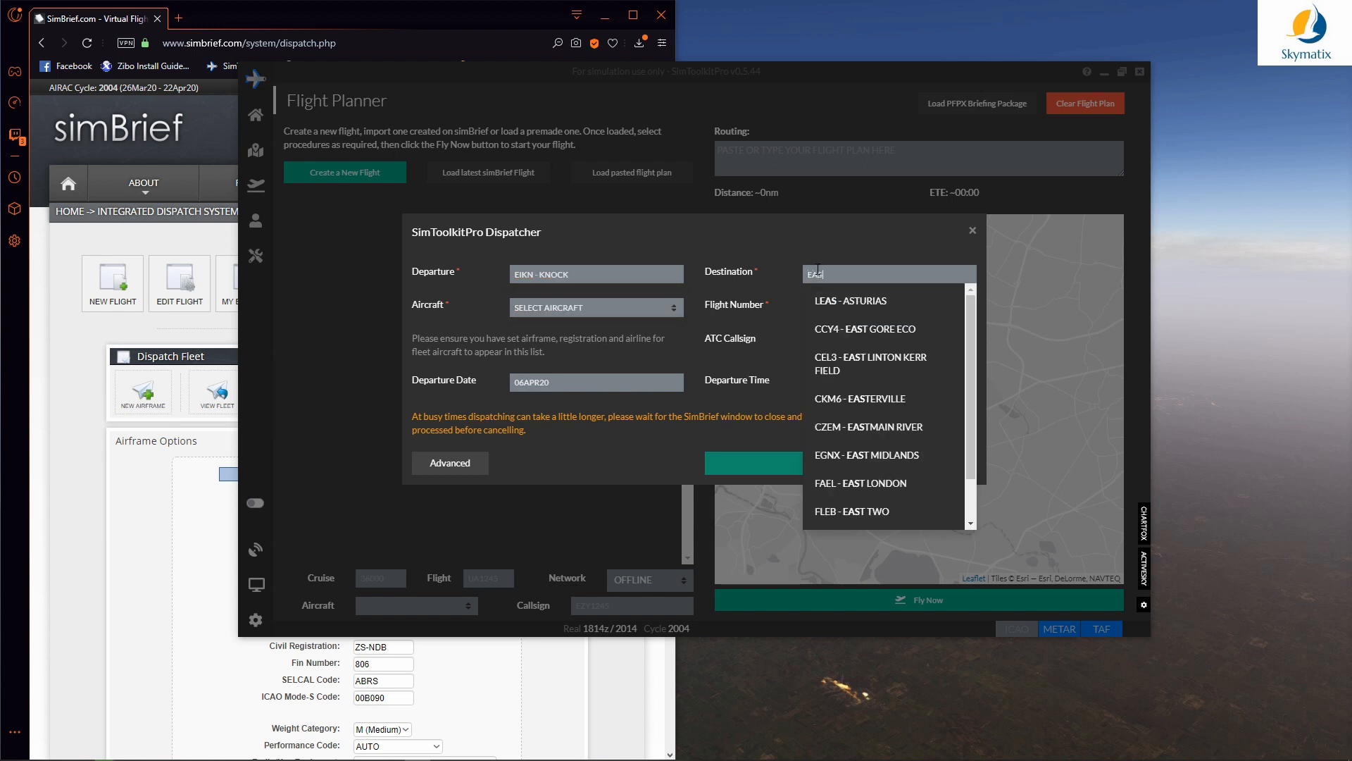
text(T MIDL)
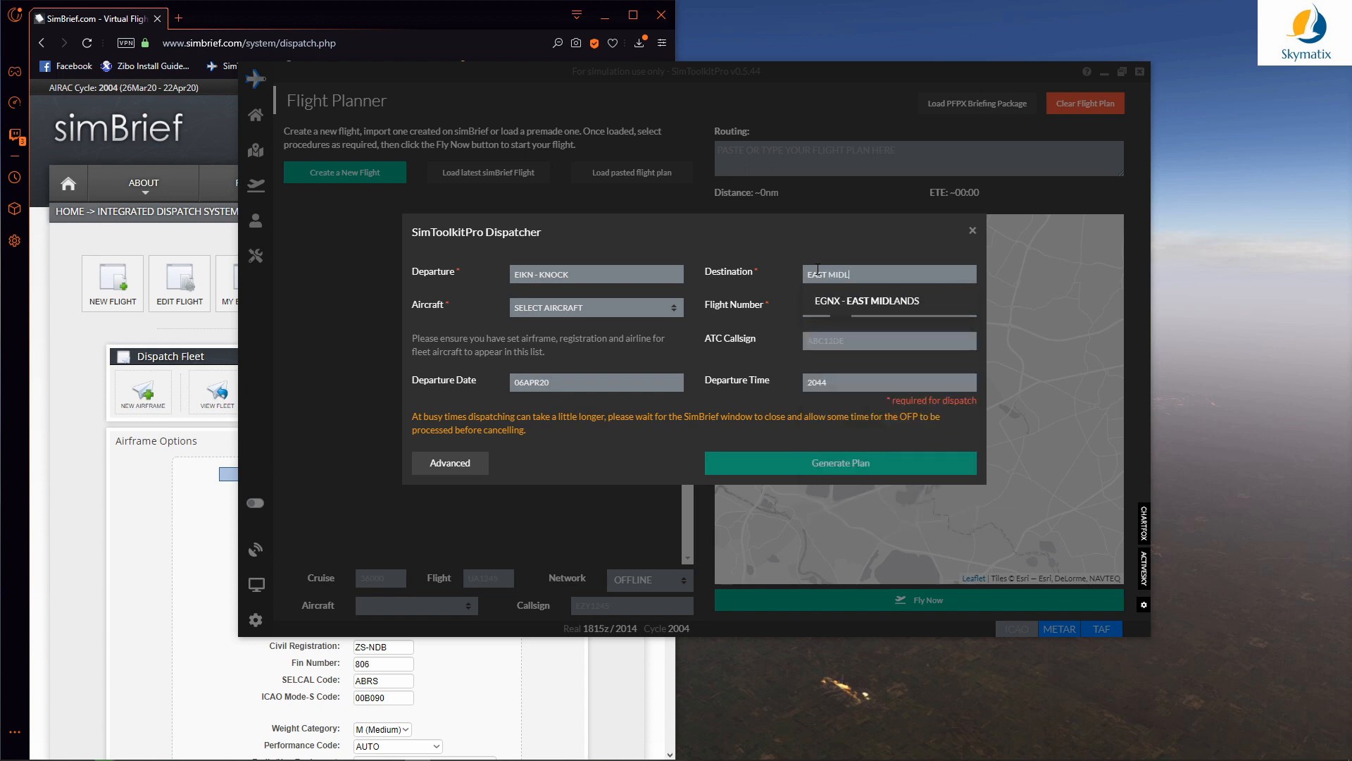
click(870, 301)
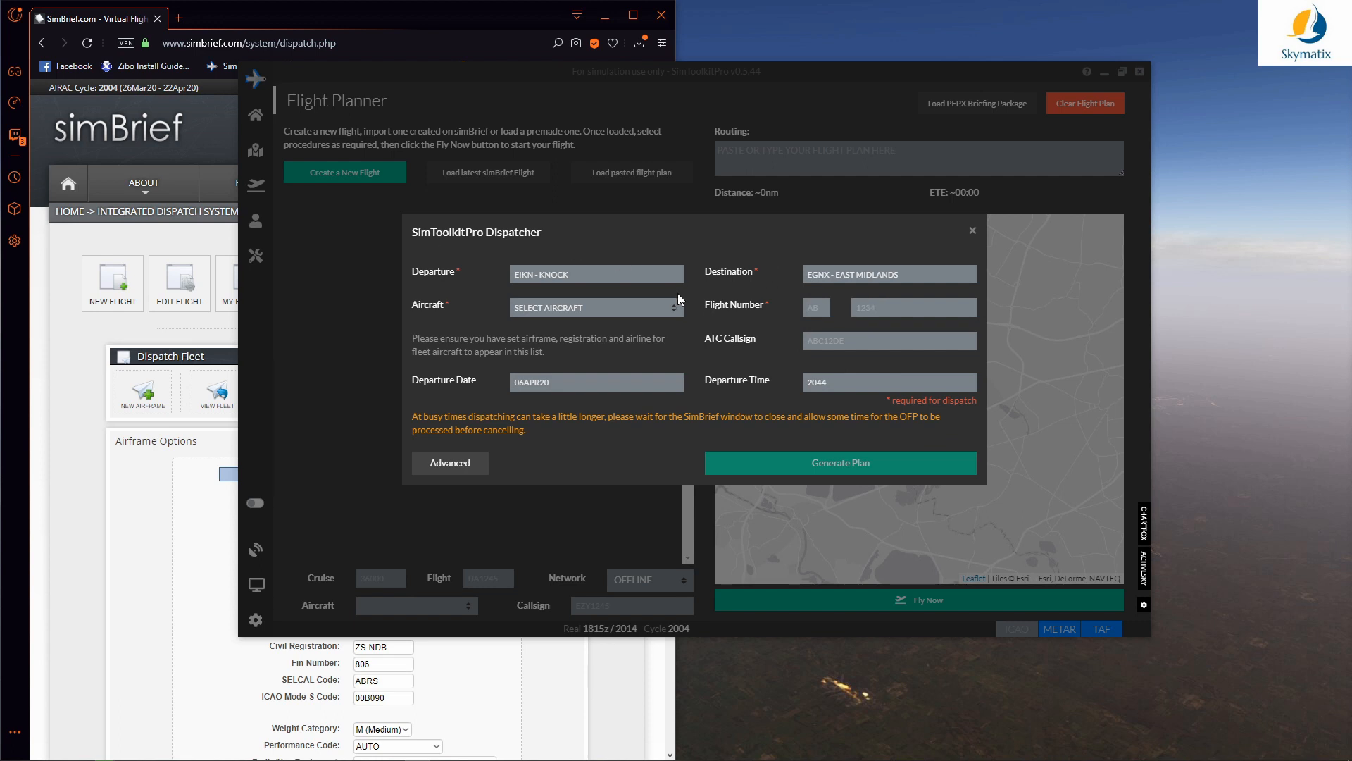
Step: Assign aircraft ZIBO 189 EK-ABD, flight number 1234 and ATC callsign RYR345
click(615, 308)
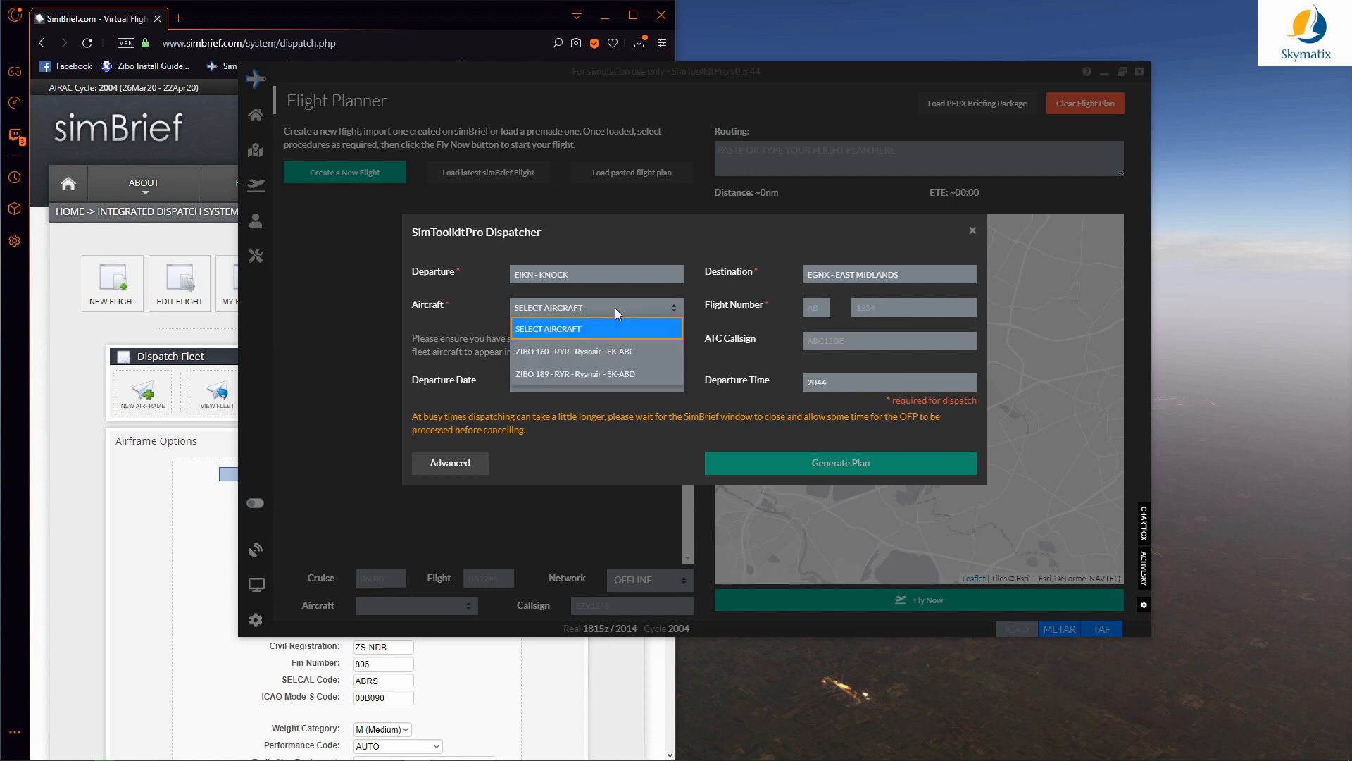
click(648, 382)
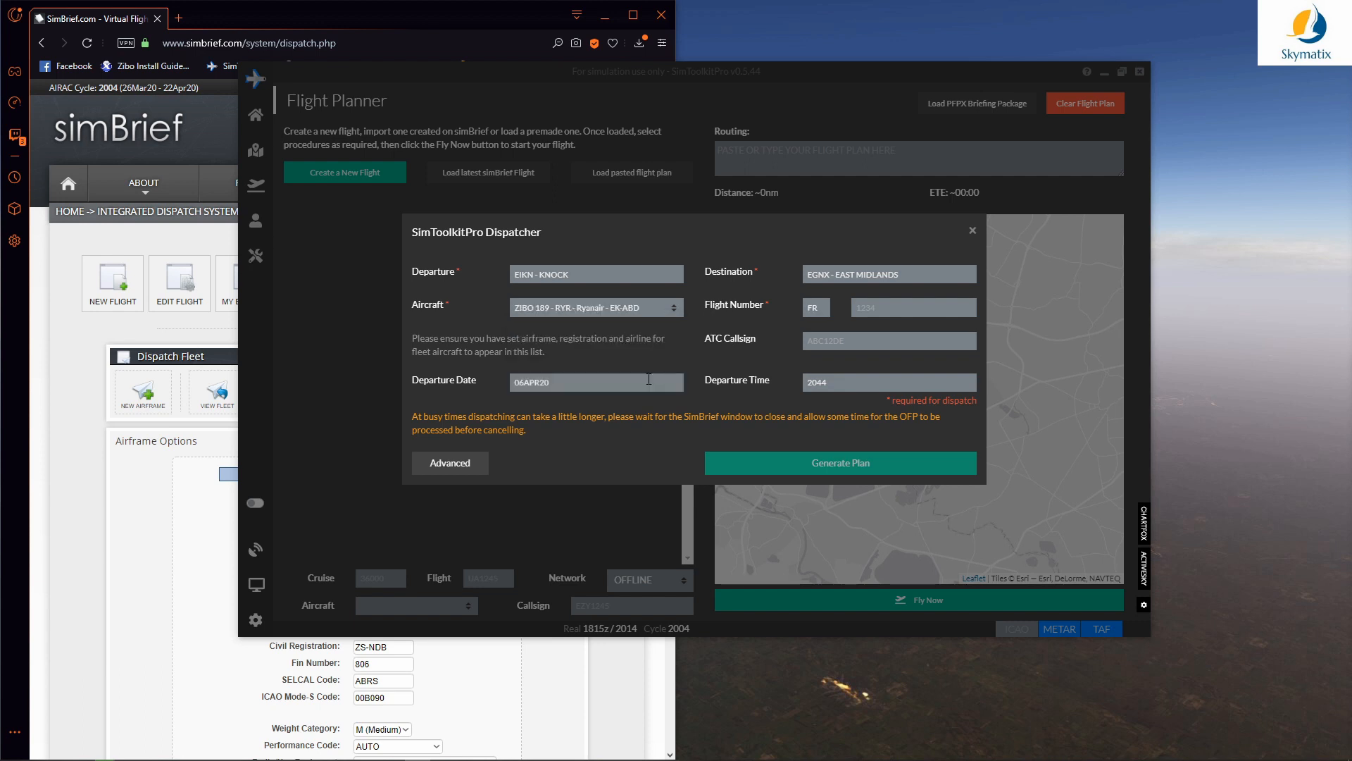
click(877, 306)
text(1234)
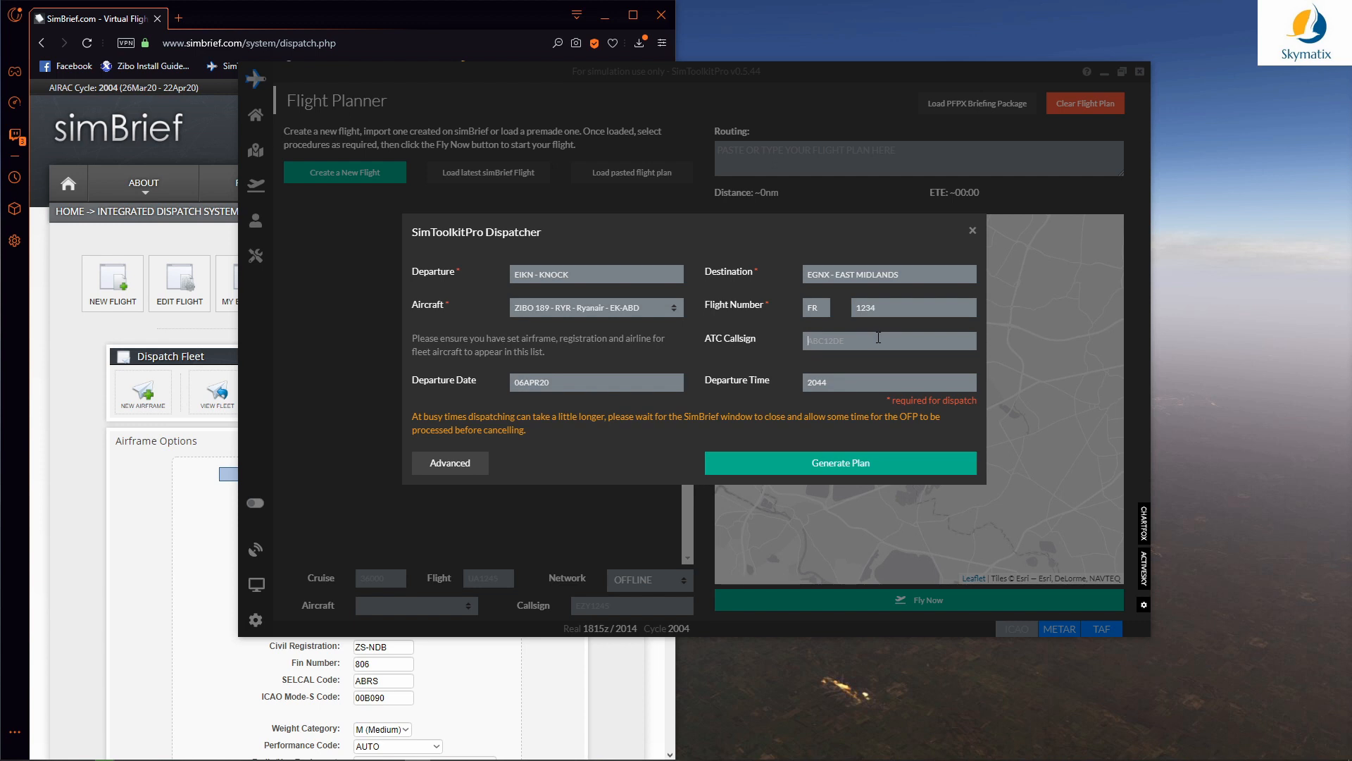
click(879, 340)
text(RYR345)
click(466, 468)
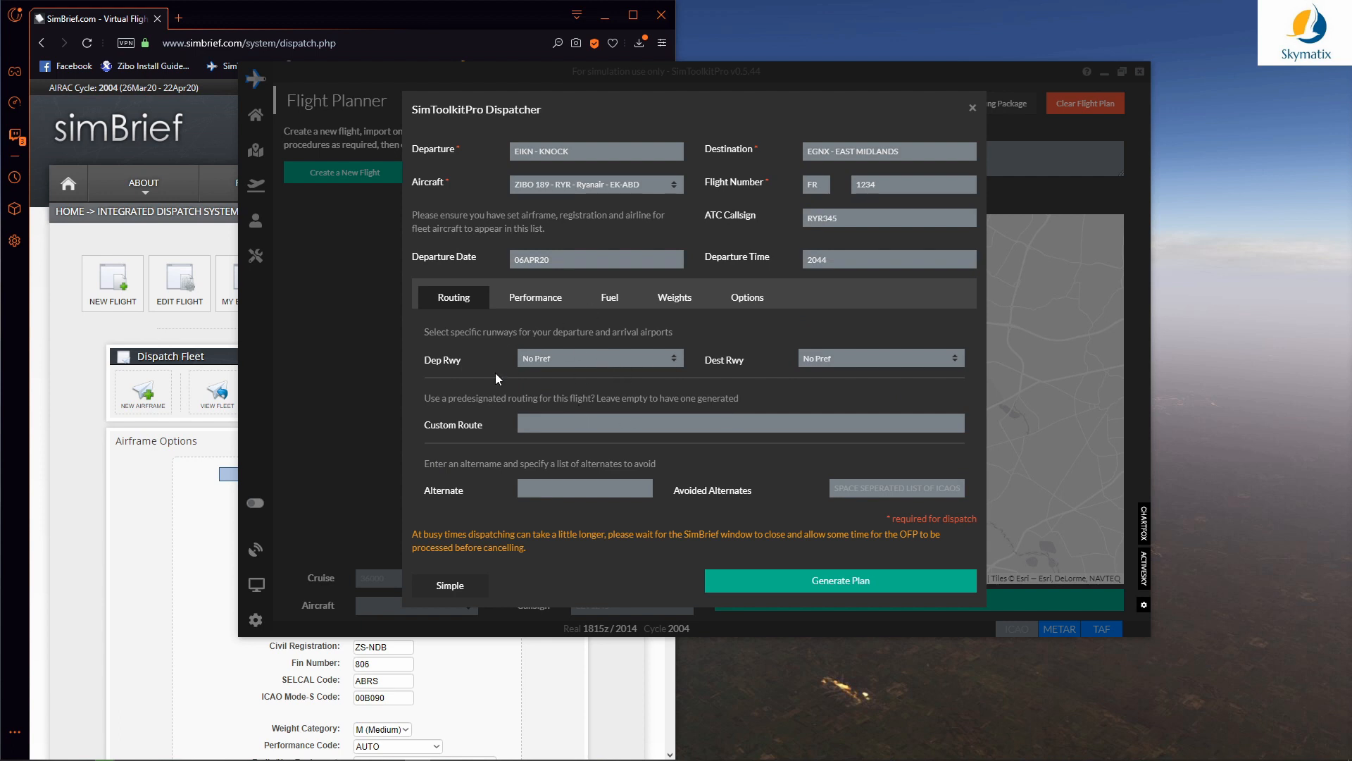
Step: Return to the simple dispatch form and generate the EIKN–EGNX flight plan
click(460, 588)
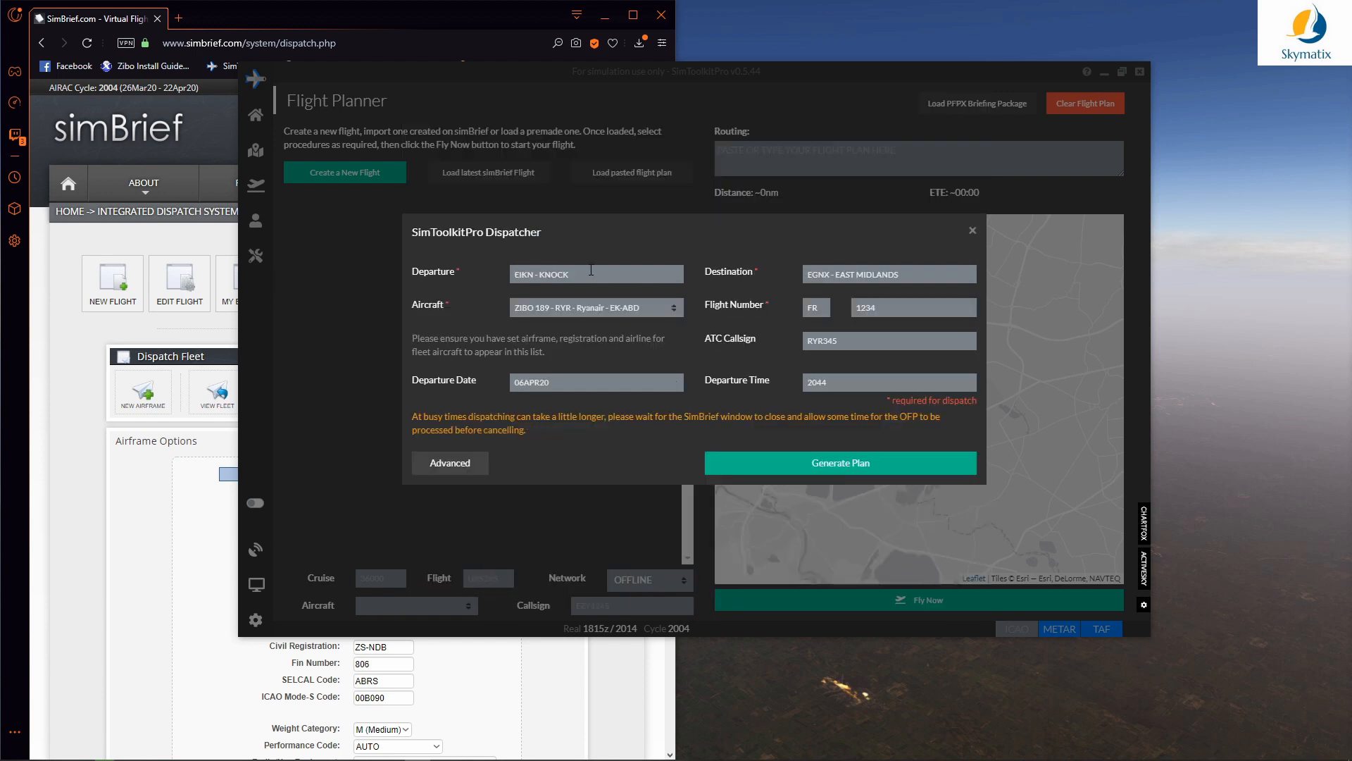
click(788, 453)
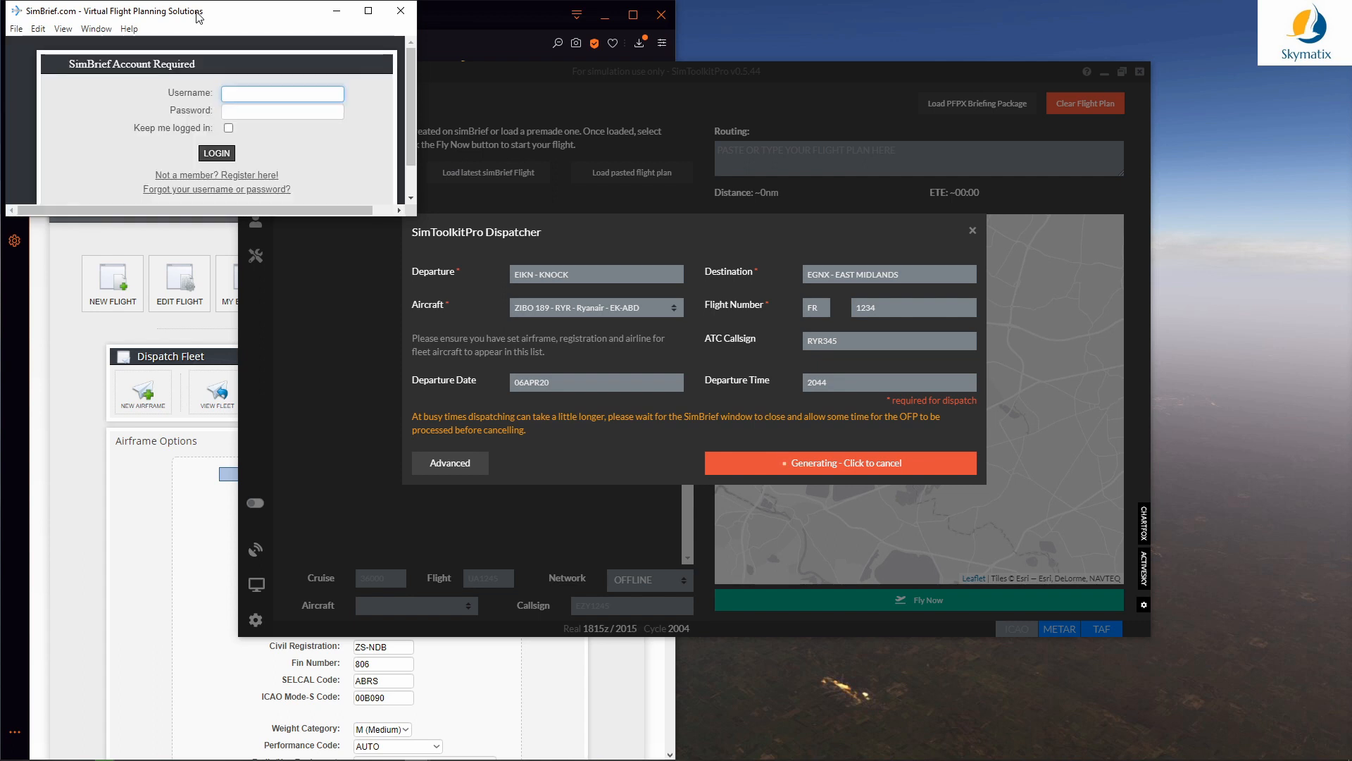
Step: Log in to simBrief with the account username and password, staying logged in, and enlarge its window
text(skymatix)
key(Tab)
text(•••••)
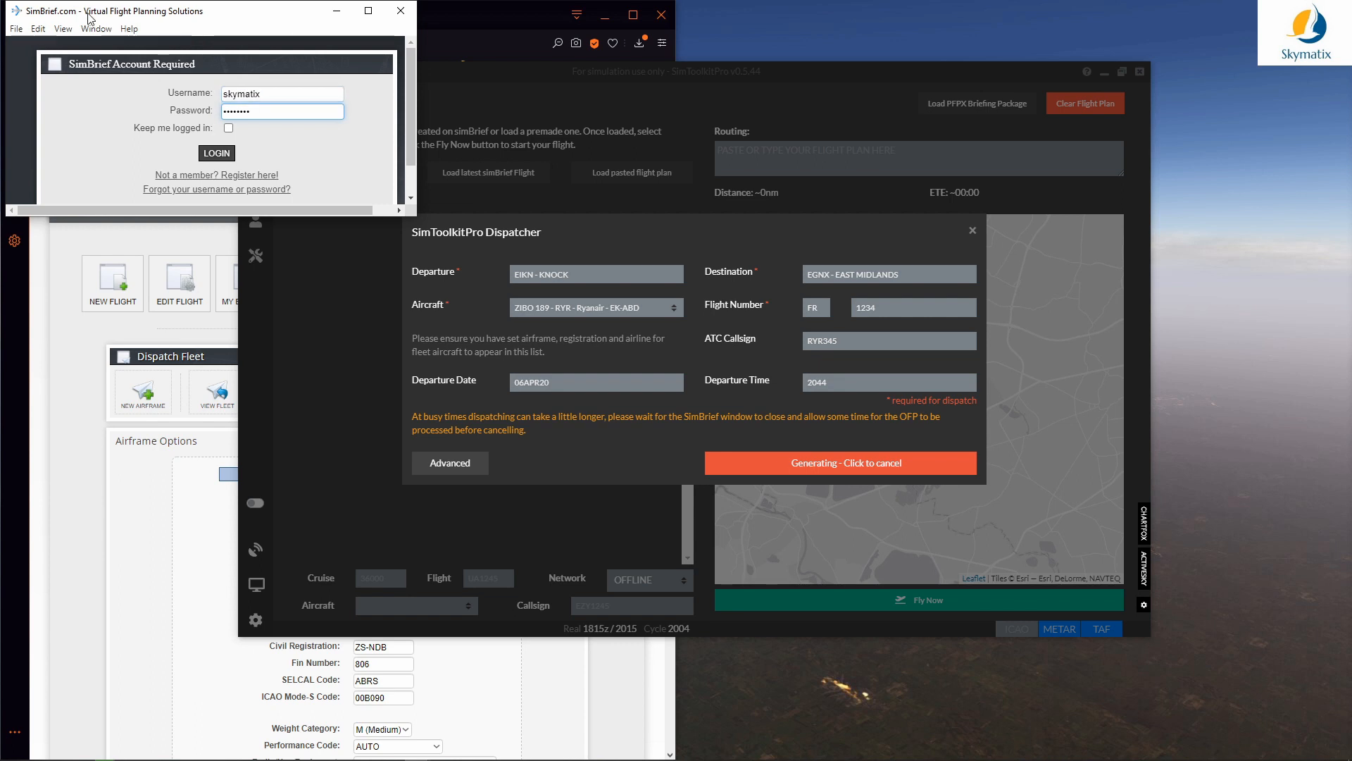
click(228, 127)
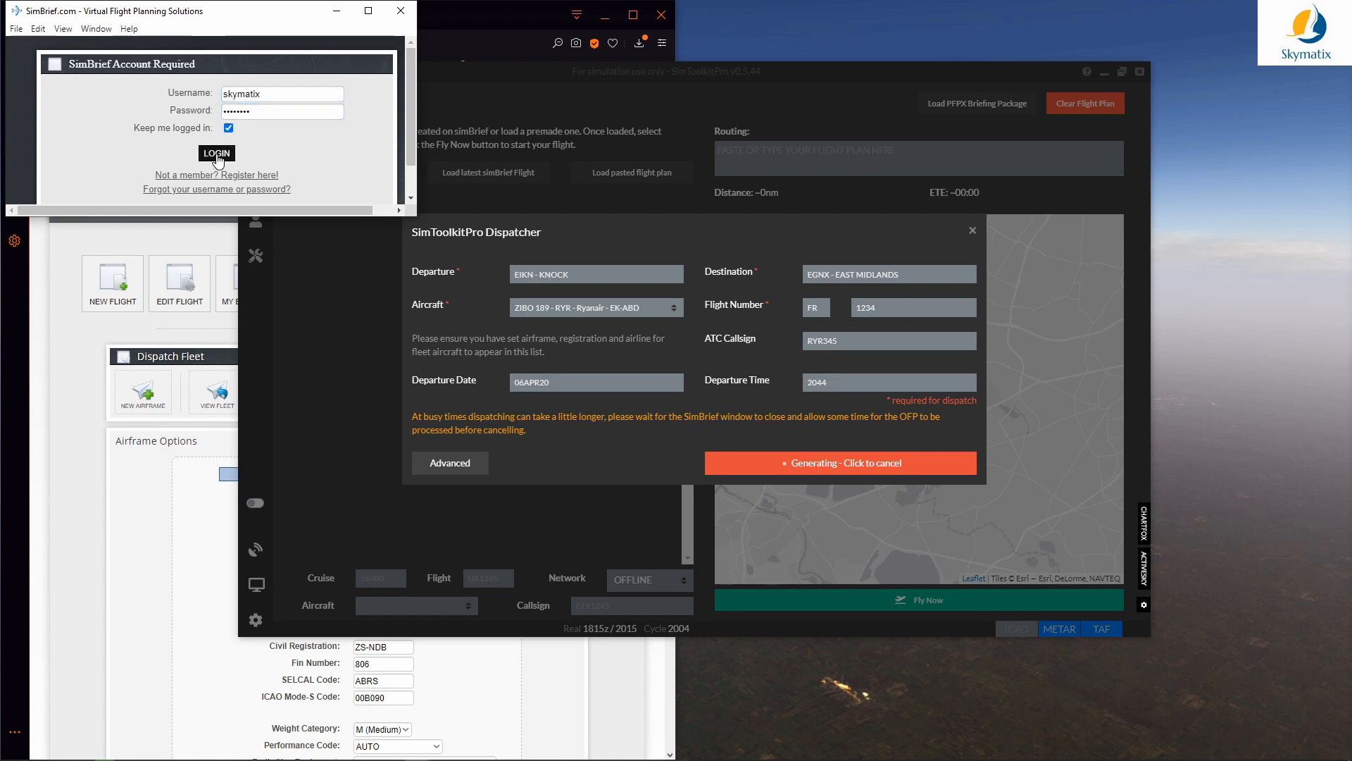
click(217, 160)
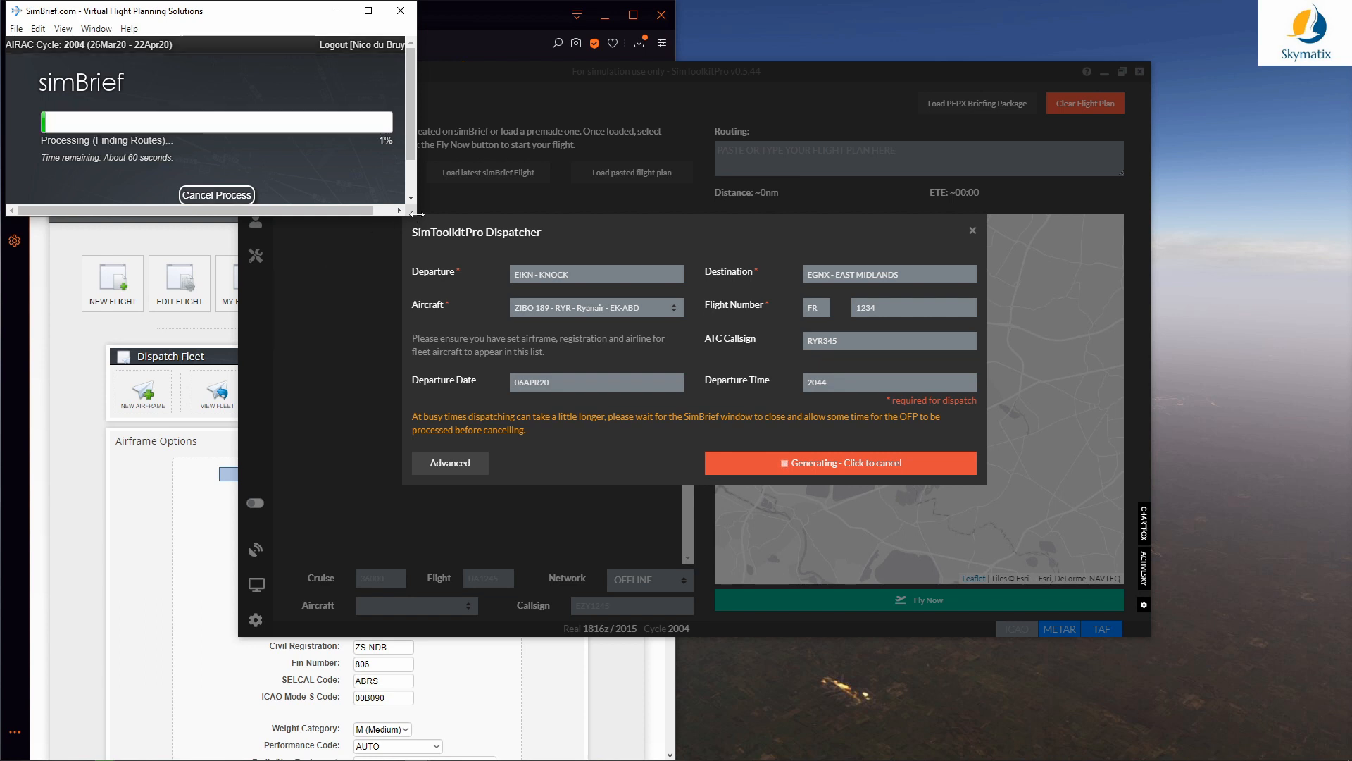
drag(418, 214, 519, 263)
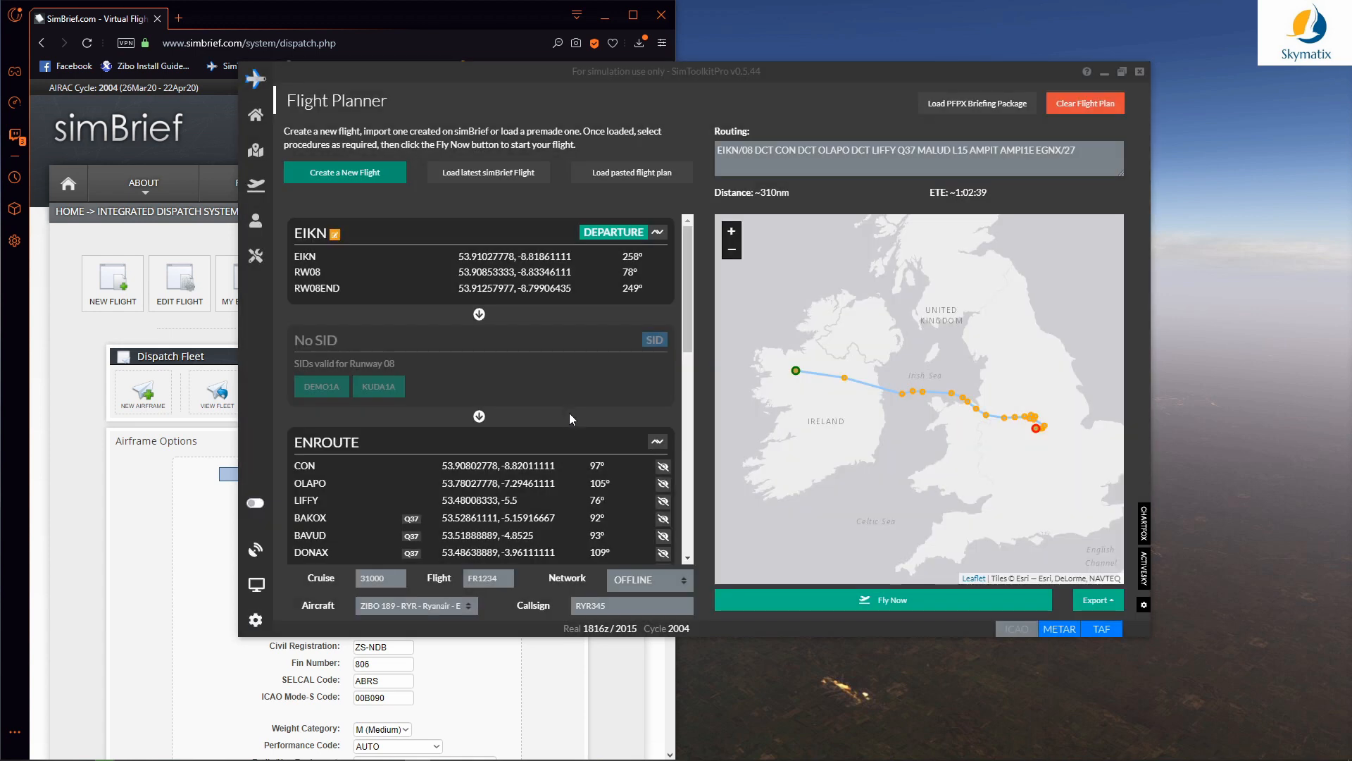
Step: Review the waypoint list and route map from the EIKN departure to the AMPI1E arrival
scroll(569, 412, down, 5)
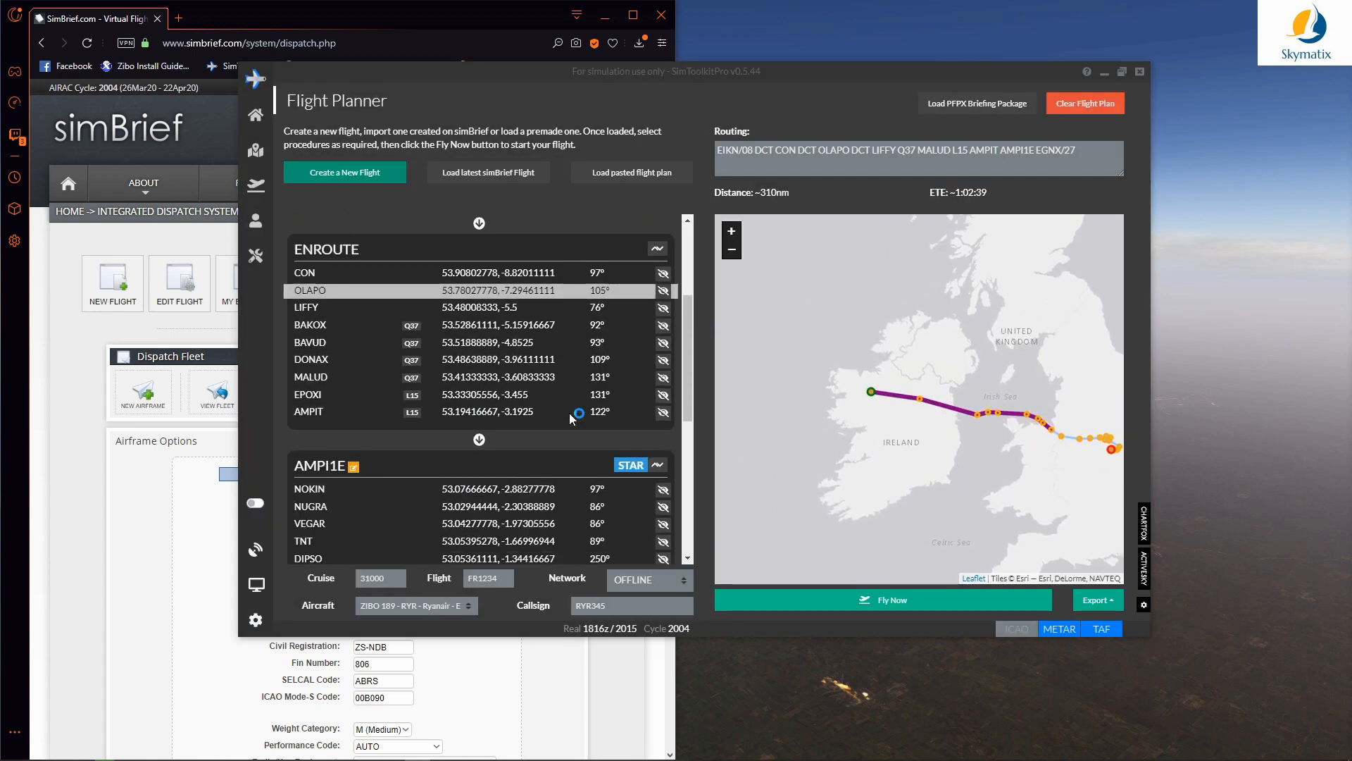
scroll(934, 412, up, 2)
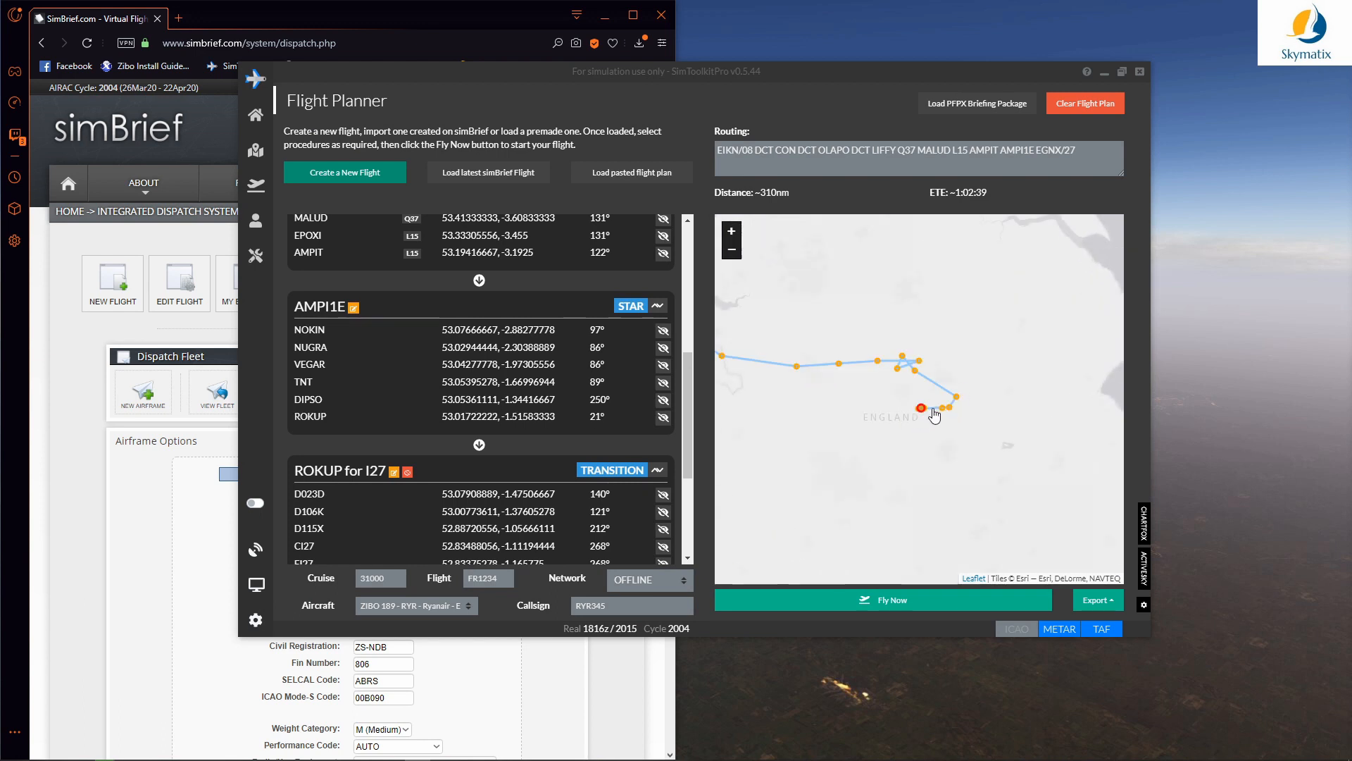
scroll(990, 416, up, 2)
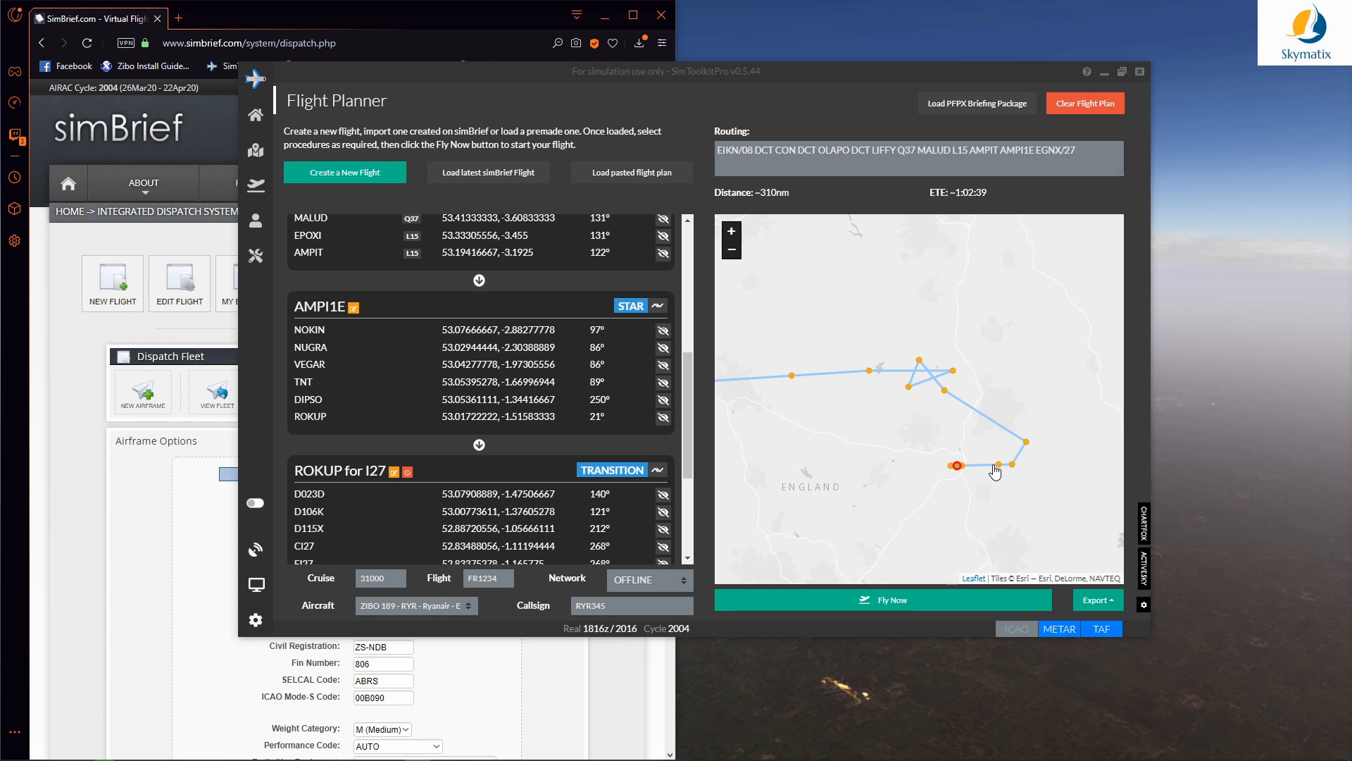
drag(880, 448, 936, 429)
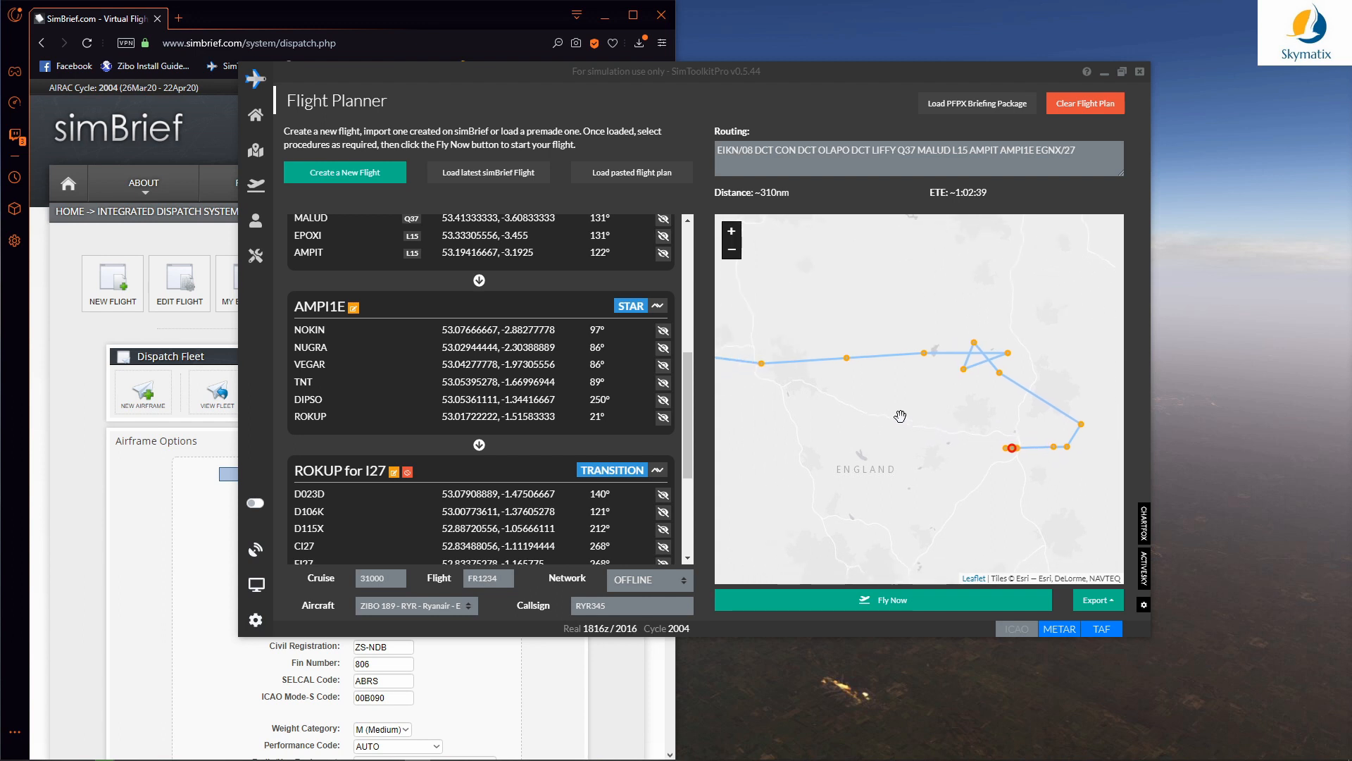
scroll(848, 408, down, 1)
drag(835, 404, 950, 423)
drag(800, 330, 972, 381)
scroll(872, 377, down, 2)
scroll(834, 350, up, 1)
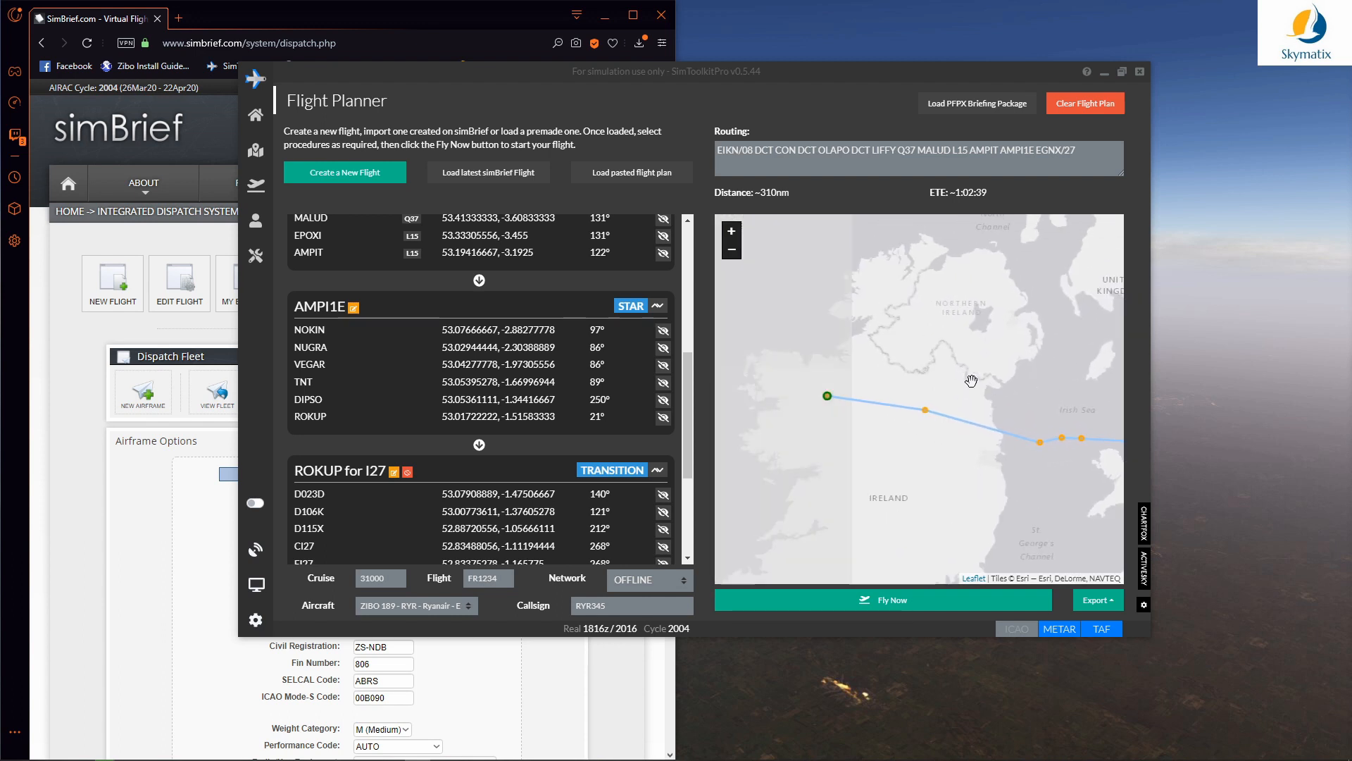
scroll(848, 370, up, 1)
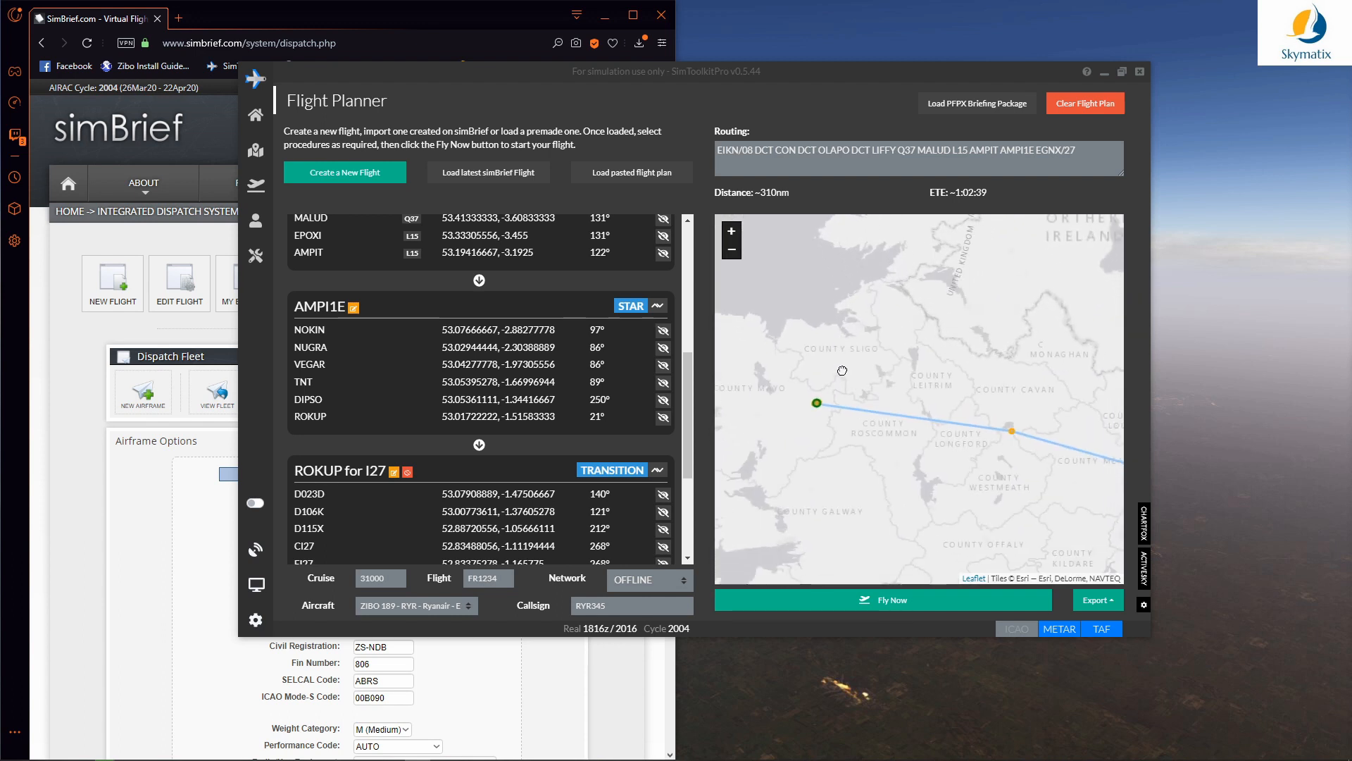
drag(843, 371, 834, 354)
drag(878, 422, 807, 427)
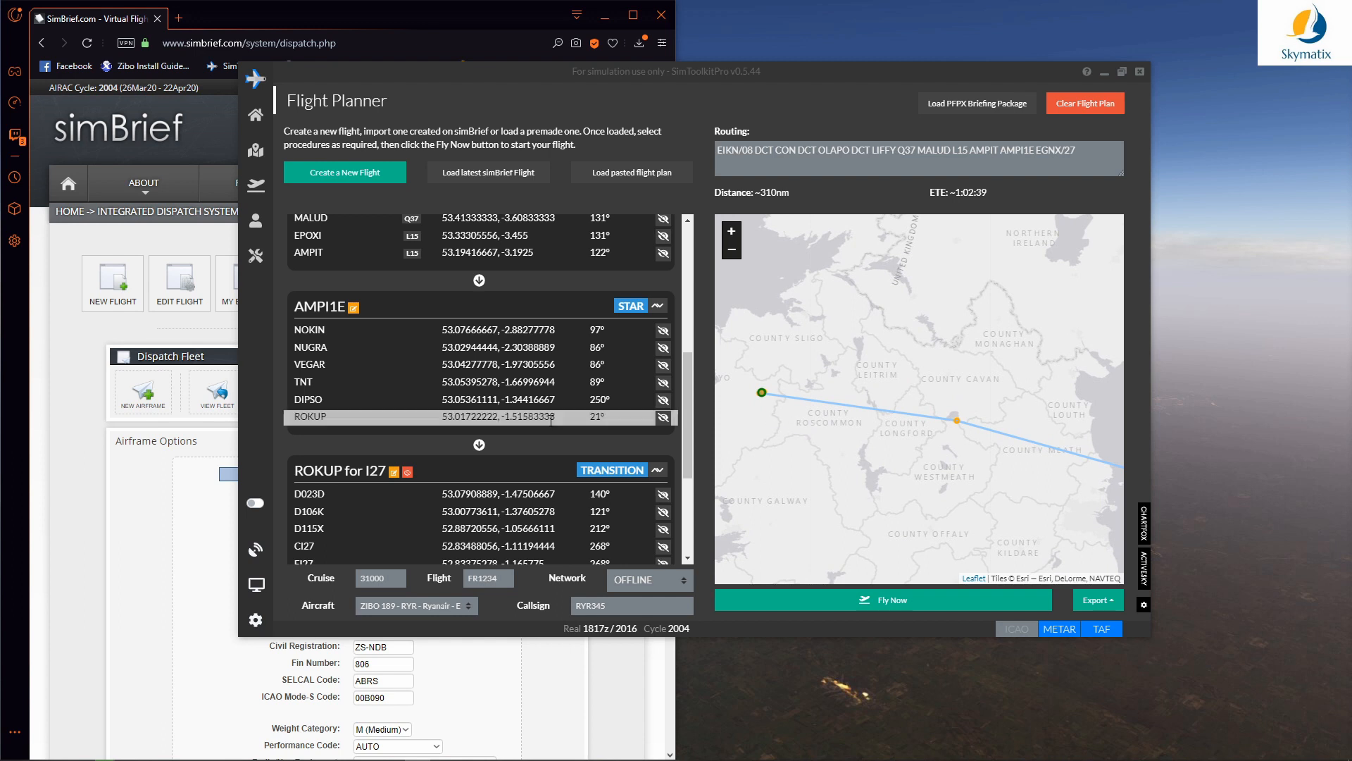
click(657, 306)
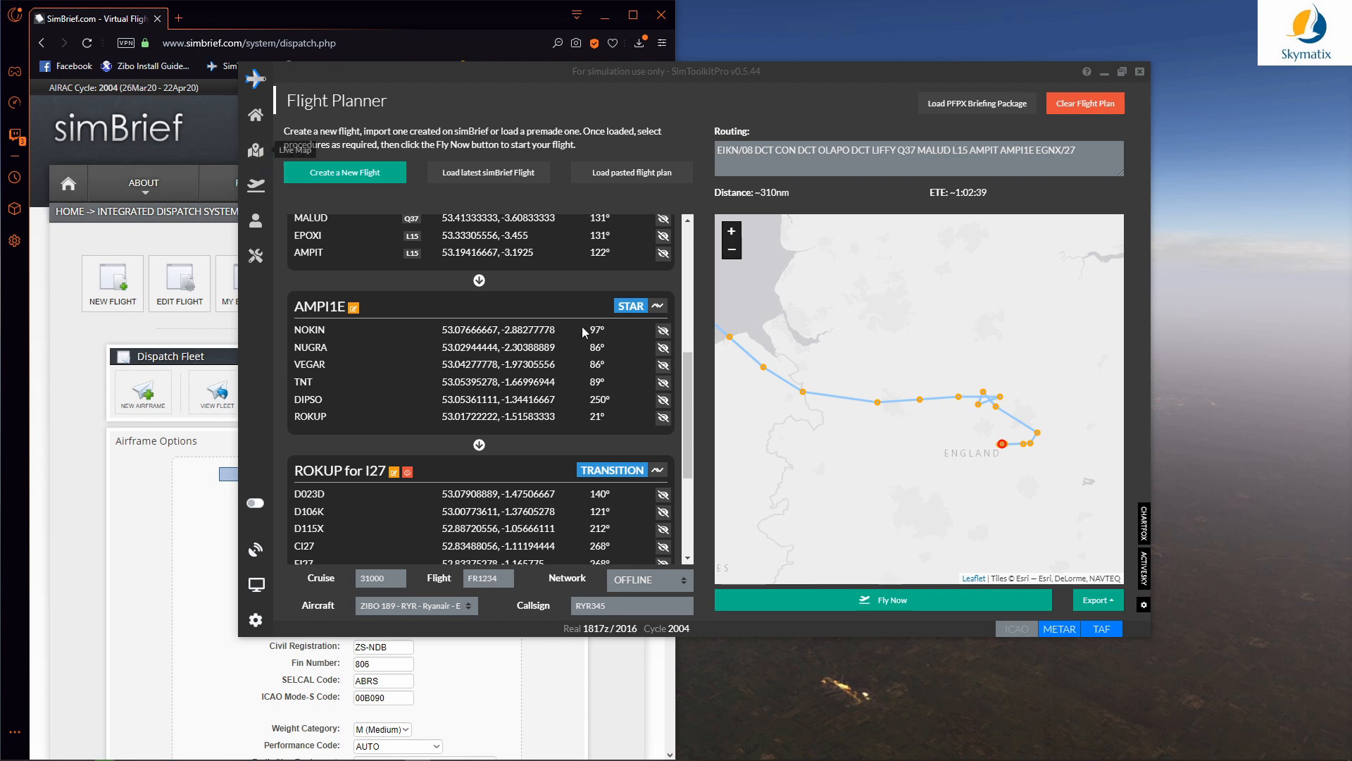
Step: Start the flight with Fly Now and check the OFP weights, ZFW 62.2 and TOW 67.8
click(904, 605)
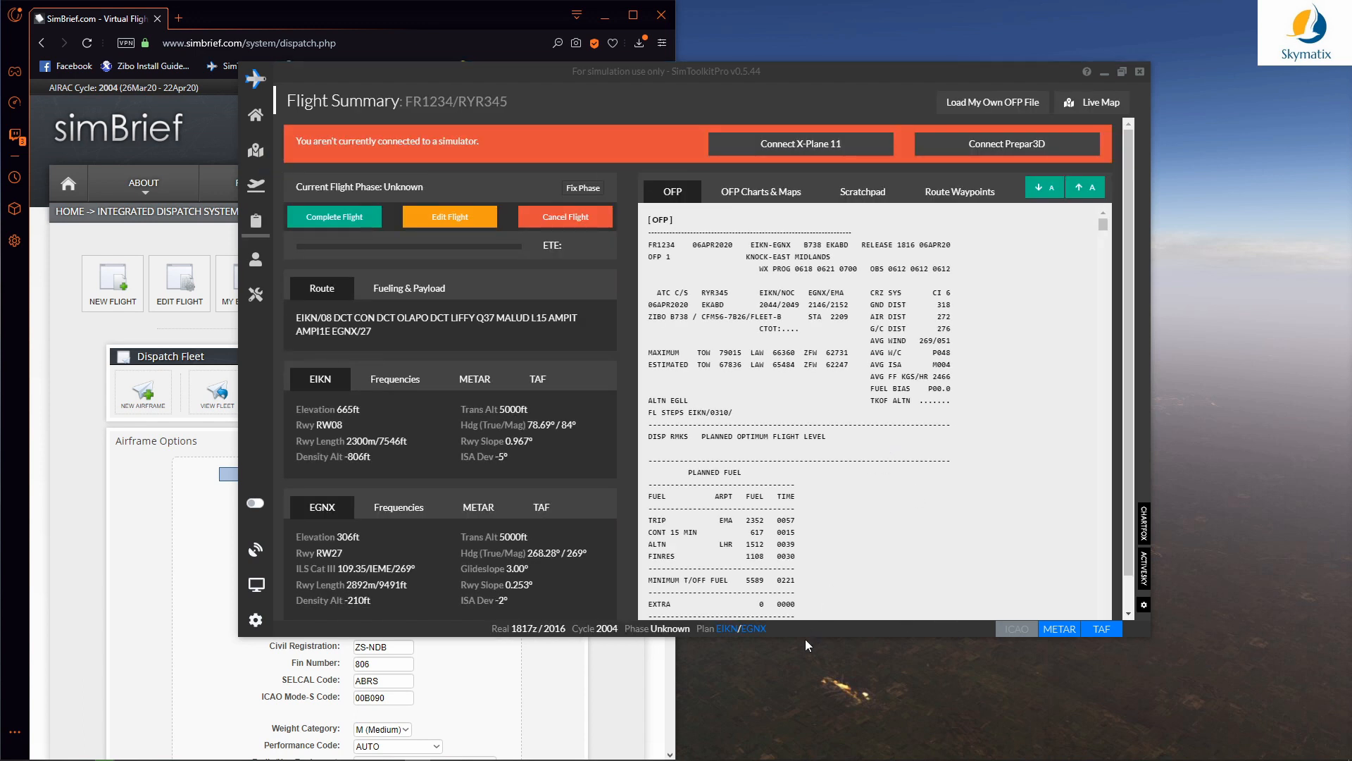
drag(805, 633, 810, 747)
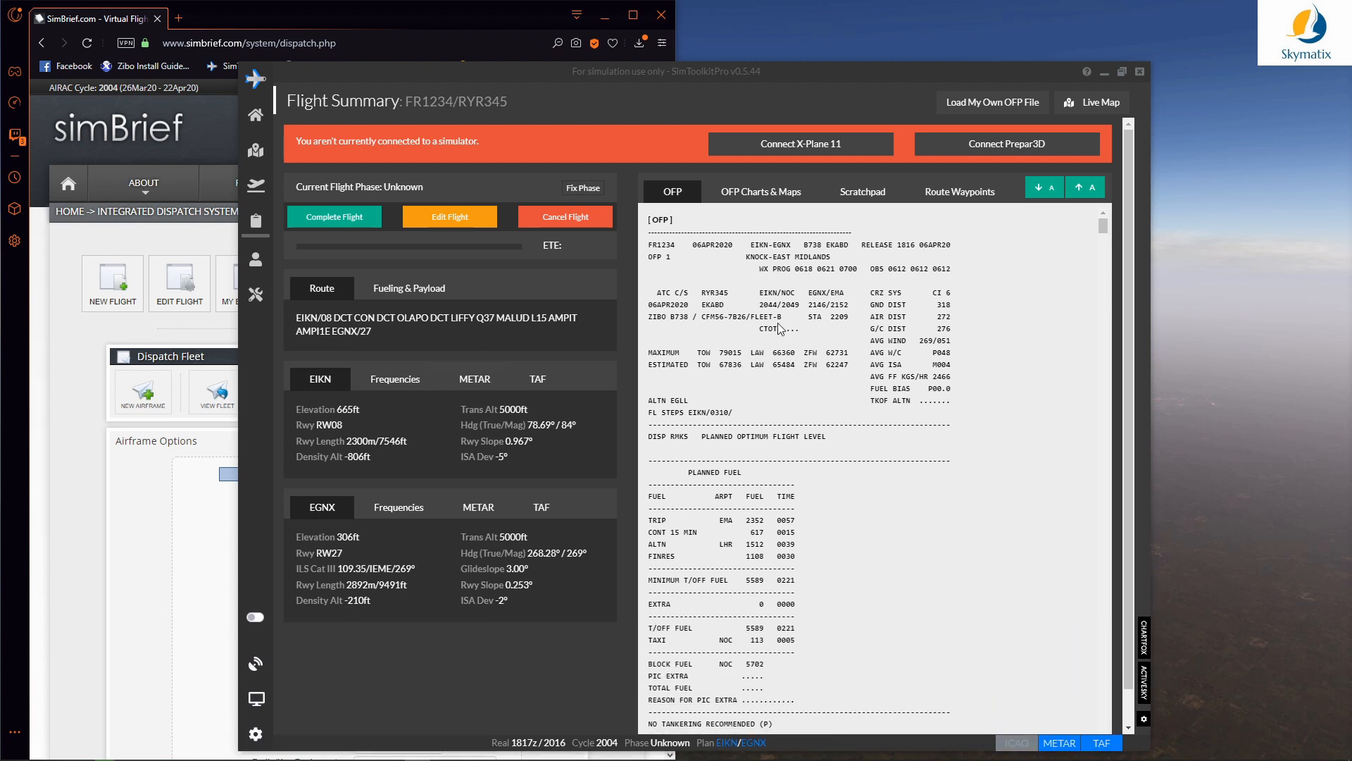
scroll(752, 386, down, 5)
scroll(752, 386, down, 15)
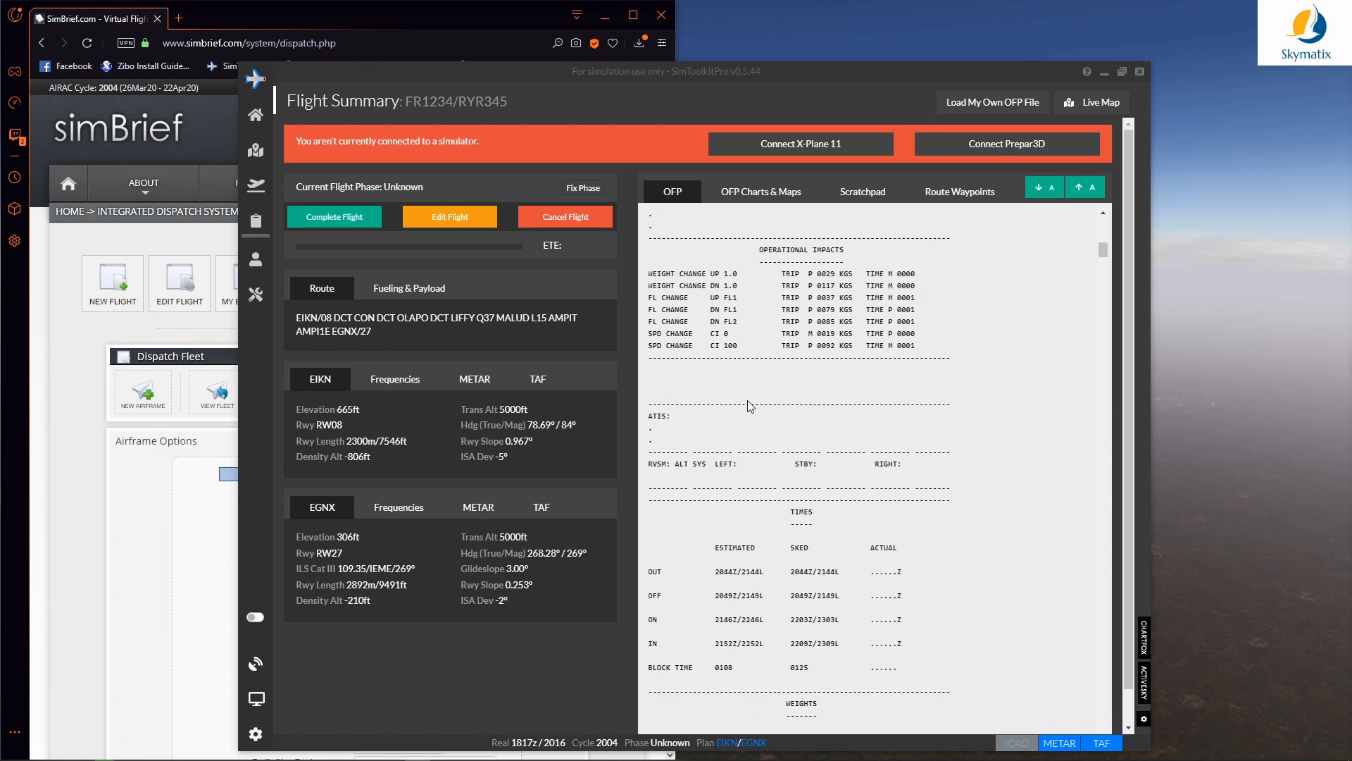
scroll(730, 497, down, 1)
drag(742, 462, 646, 466)
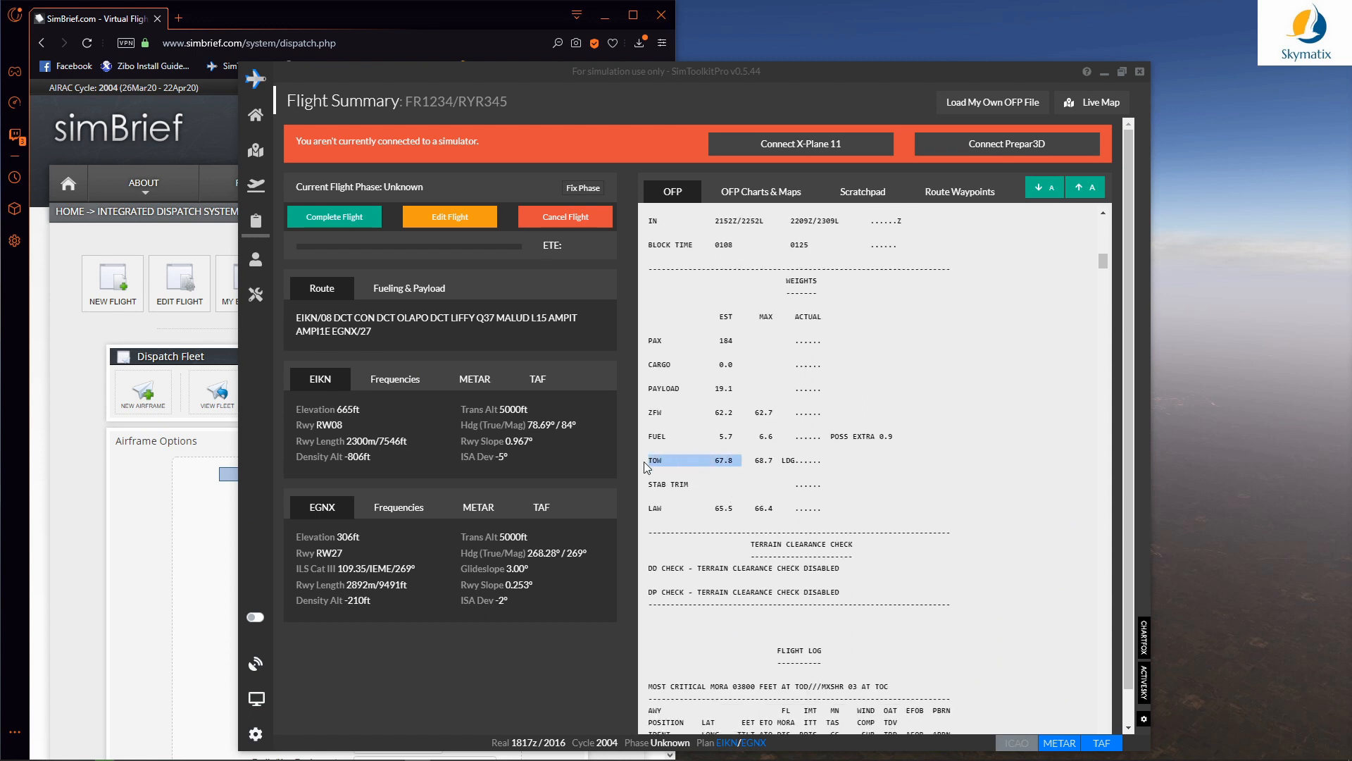
click(732, 462)
drag(733, 413, 652, 413)
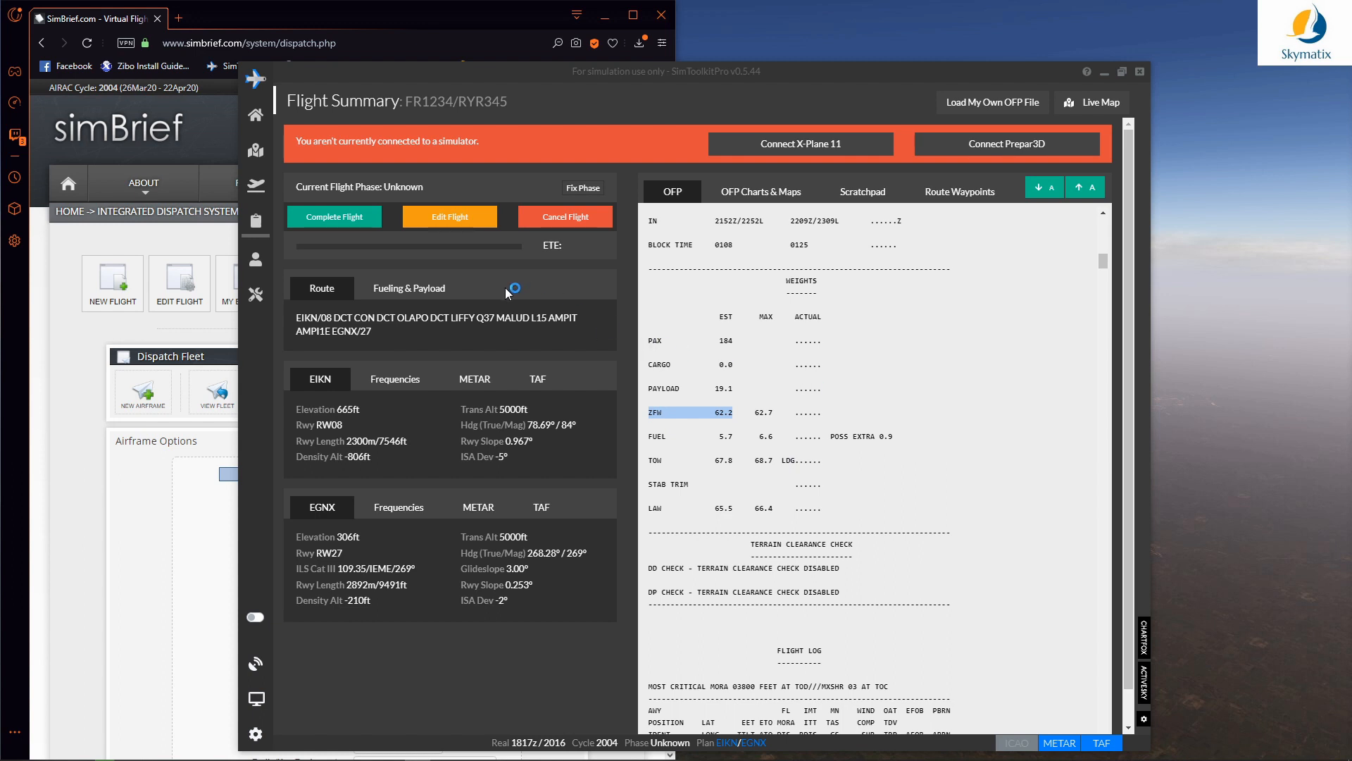
Step: Open the Live Map, check the online nickname in Settings, and view the FALA–FACT flight's details
click(257, 153)
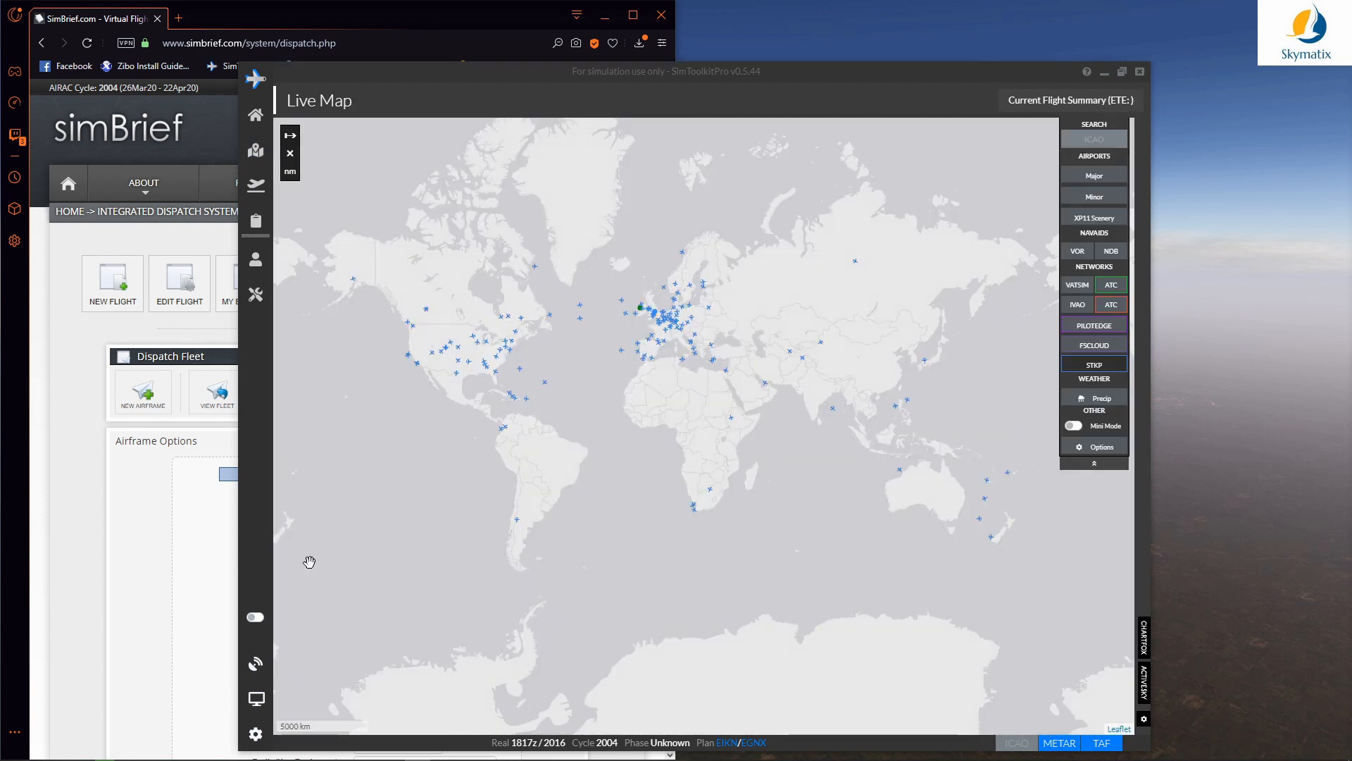
click(257, 733)
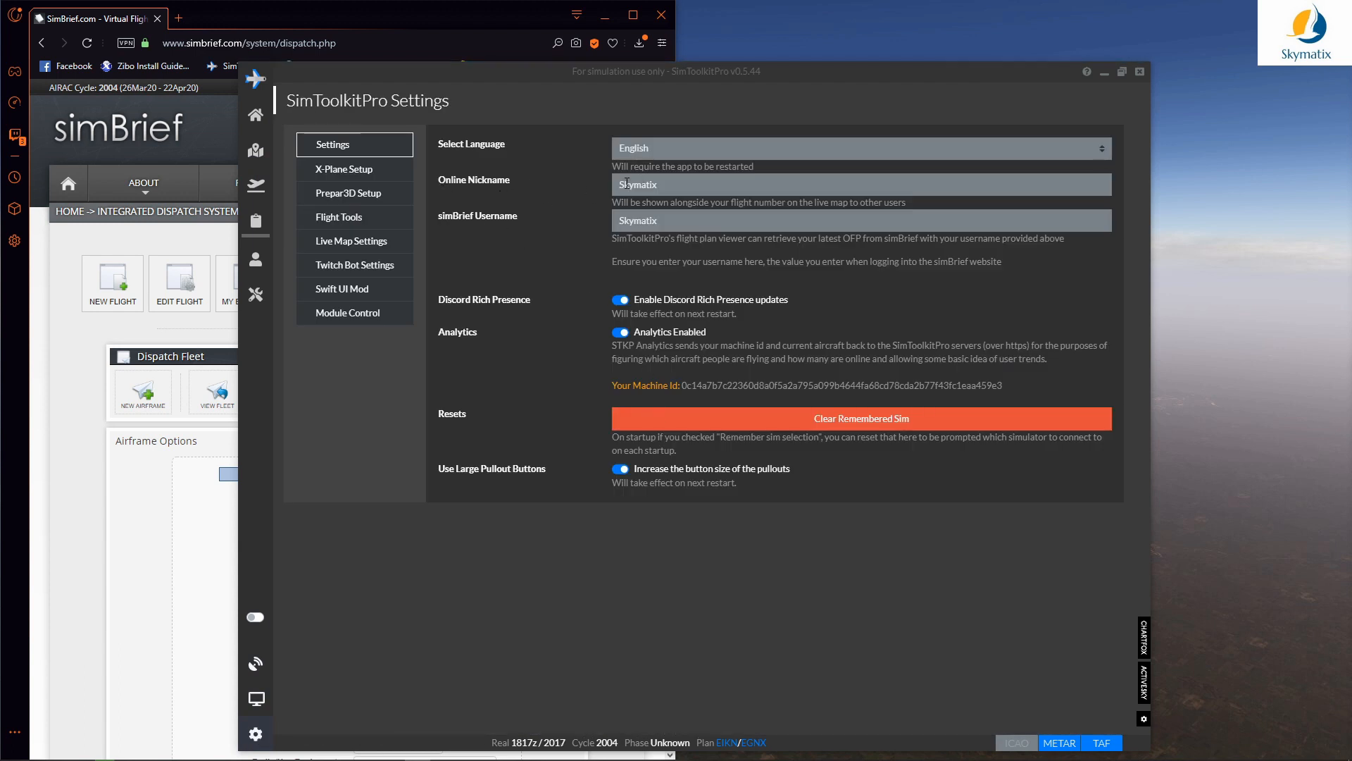
drag(678, 190, 606, 188)
click(577, 211)
scroll(707, 511, up, 3)
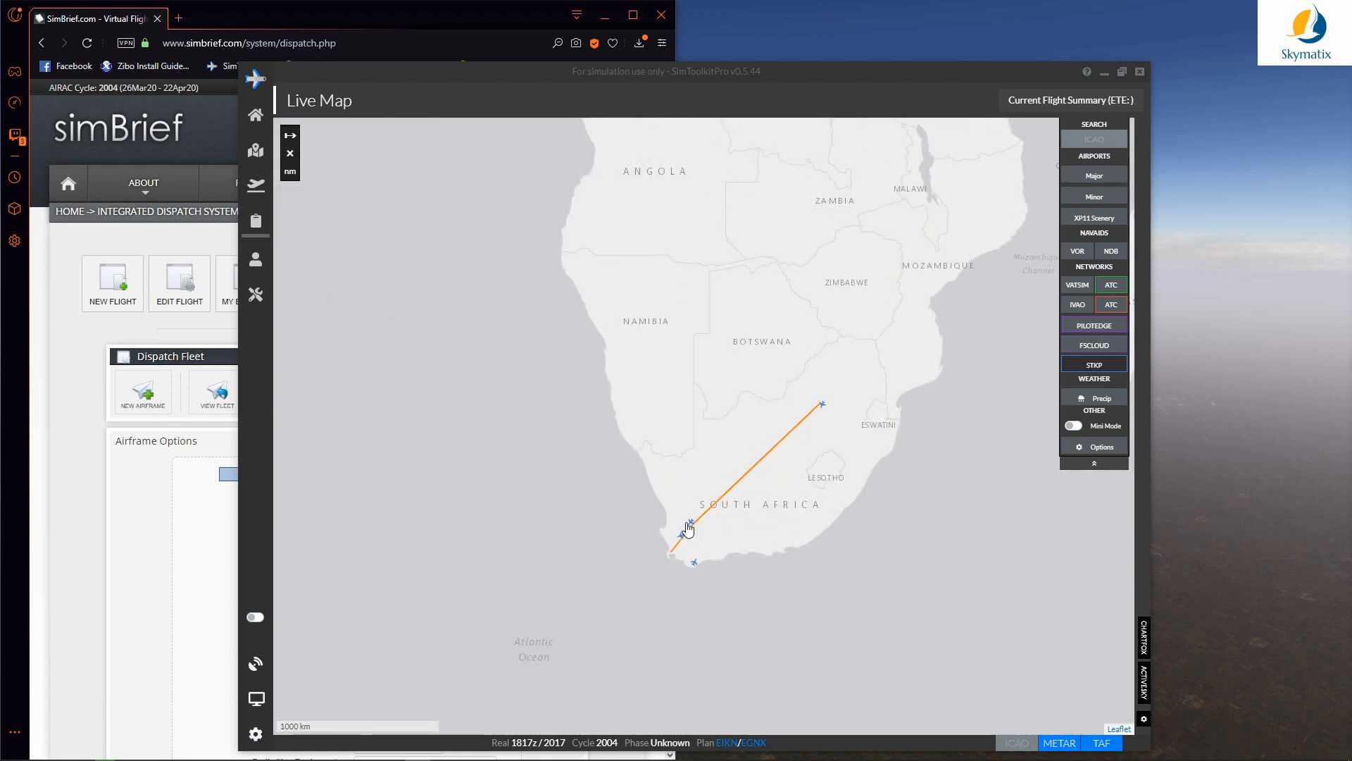
mouse_move(682, 539)
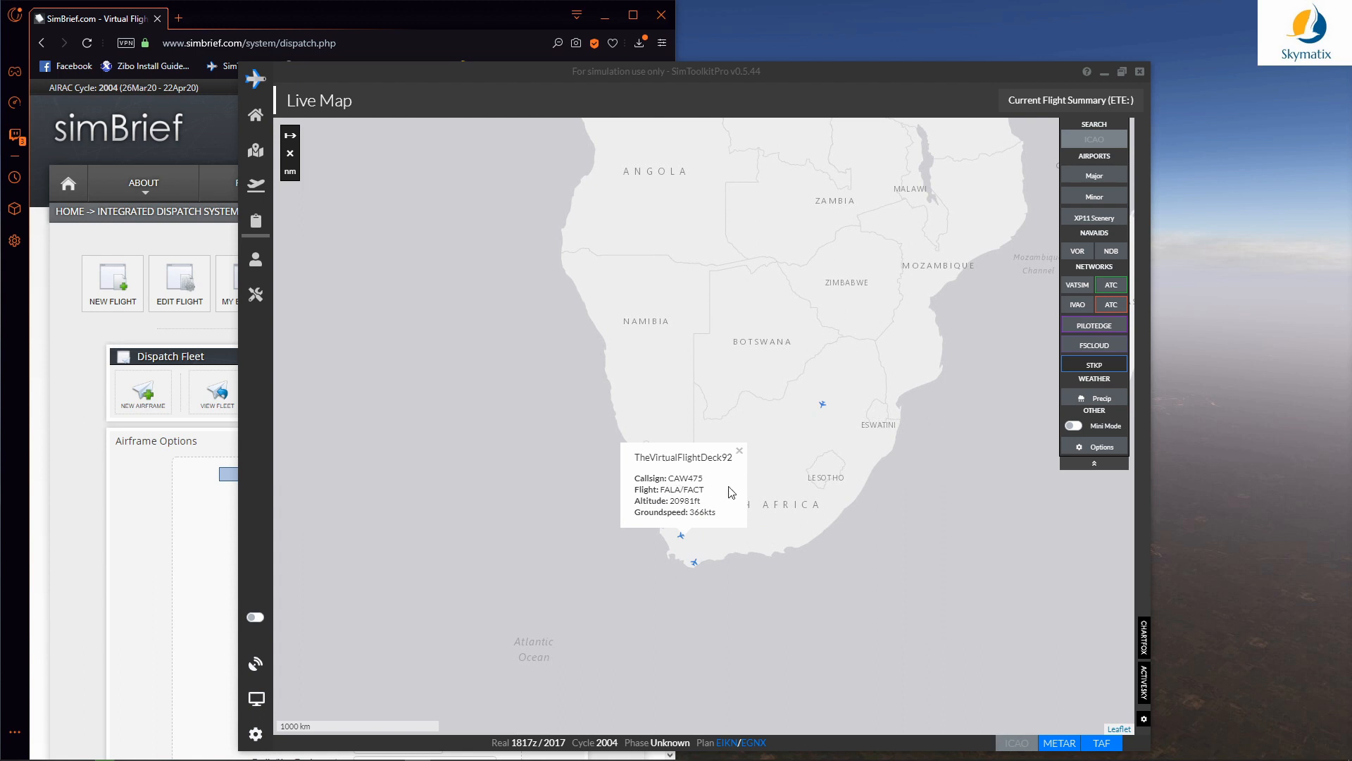
Step: Show VATSIM traffic and controller sectors, then switch to IVAO traffic over South Africa
click(810, 479)
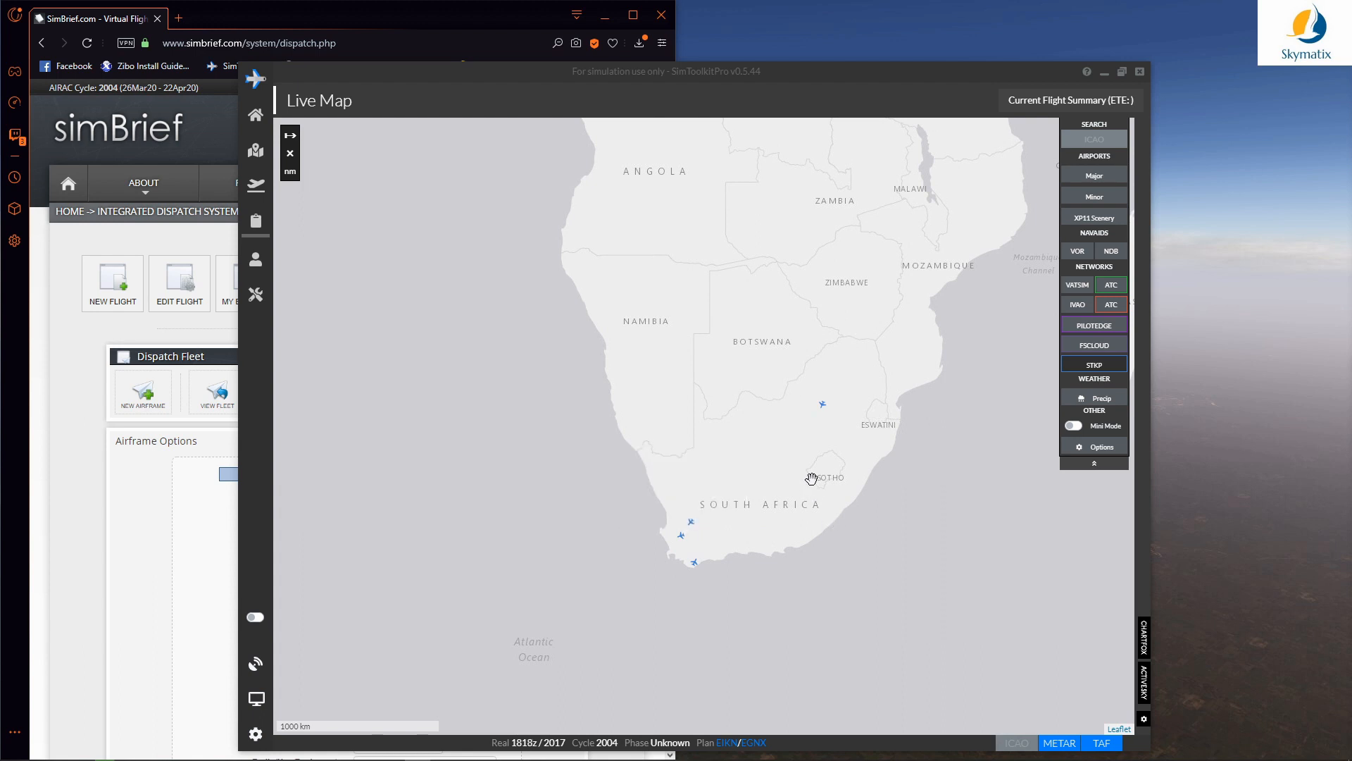
click(1087, 288)
click(1111, 285)
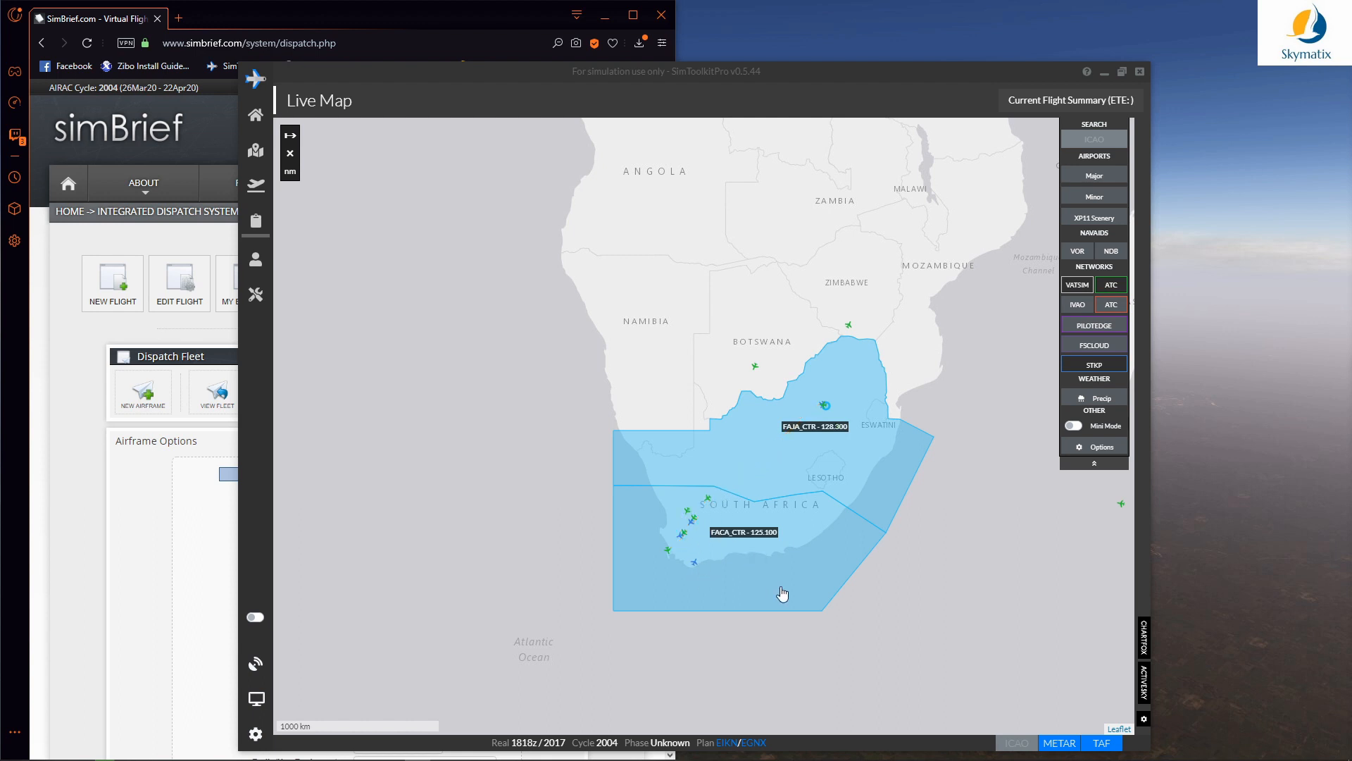
click(1077, 286)
click(1078, 309)
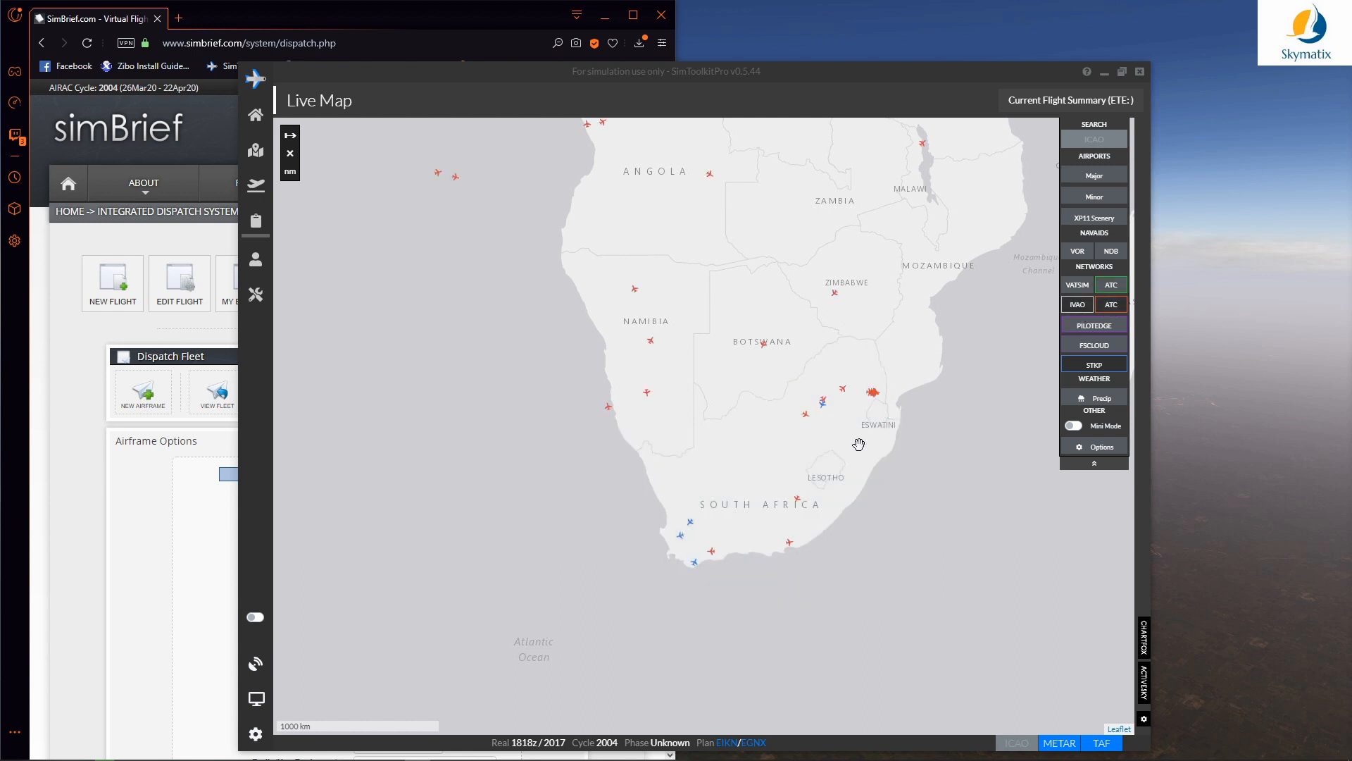
scroll(859, 444, up, 1)
drag(803, 505, 794, 475)
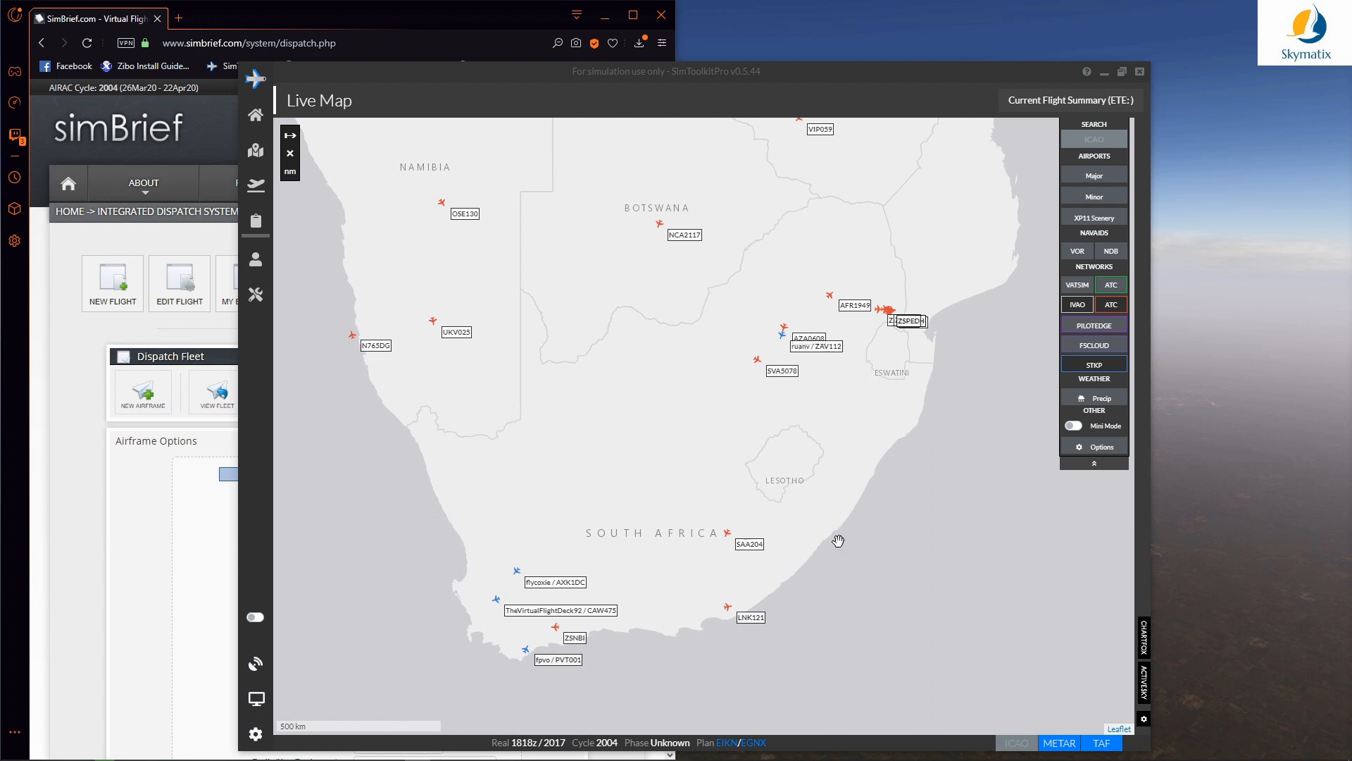
Step: Compare VATSIM traffic again, settle on STKP pilots only, and minimise the simBrief browser
click(1109, 305)
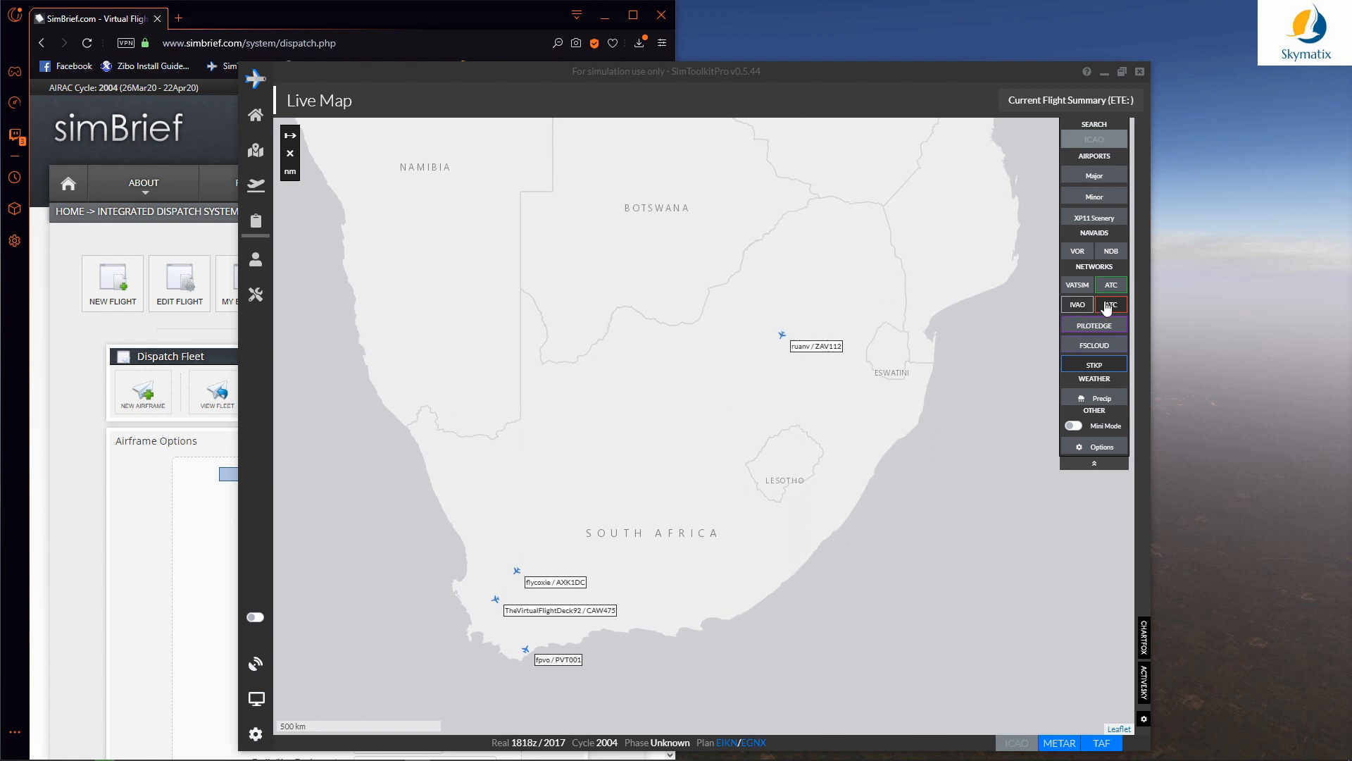
click(1080, 286)
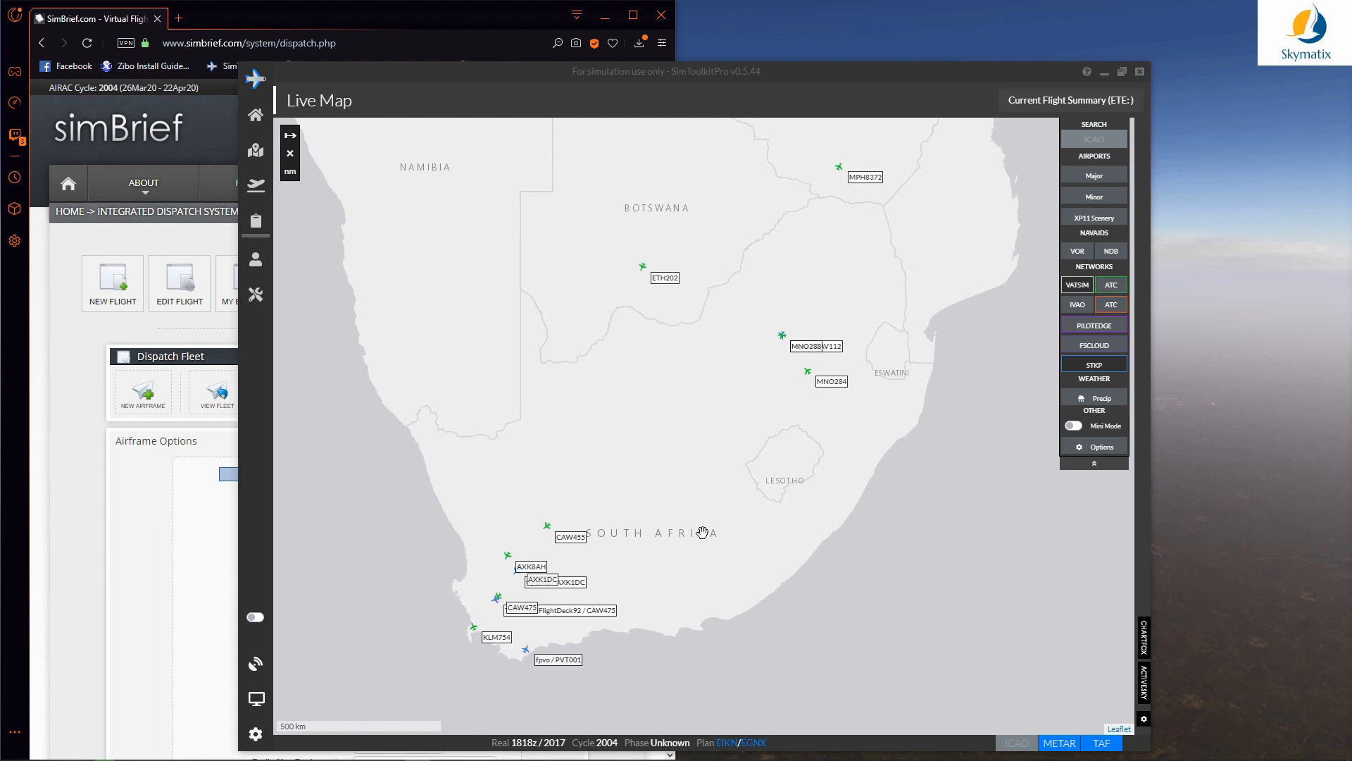
drag(733, 465, 762, 448)
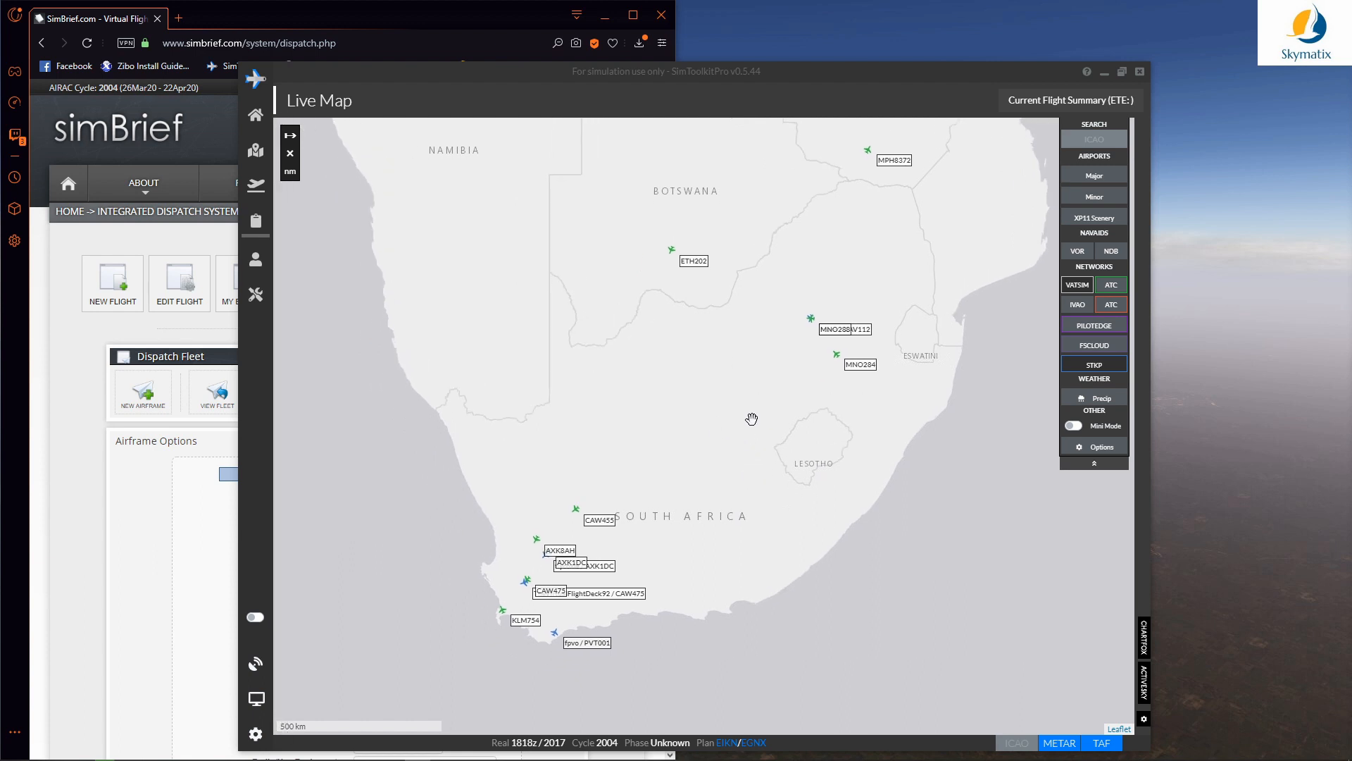
mouse_move(750, 420)
mouse_down()
mouse_move(713, 434)
mouse_move(746, 431)
mouse_up()
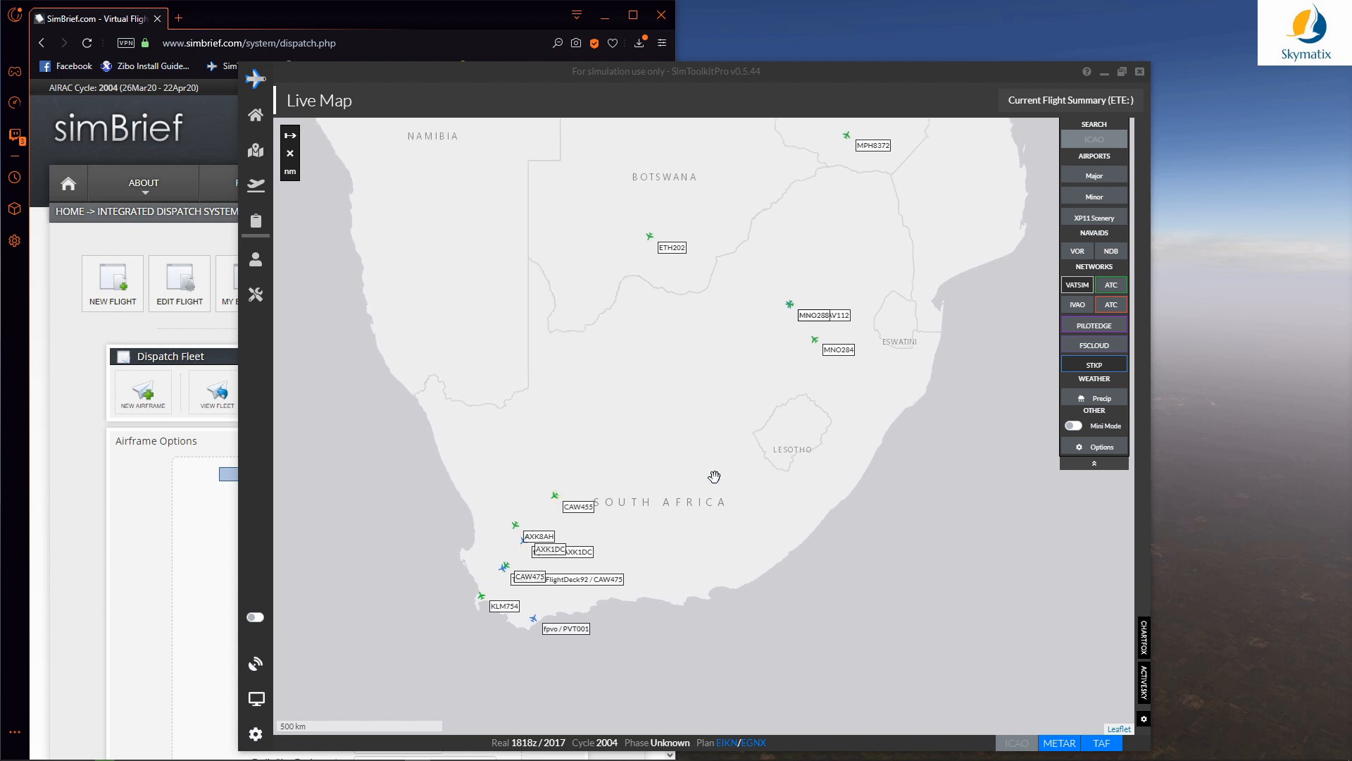
drag(825, 492, 833, 533)
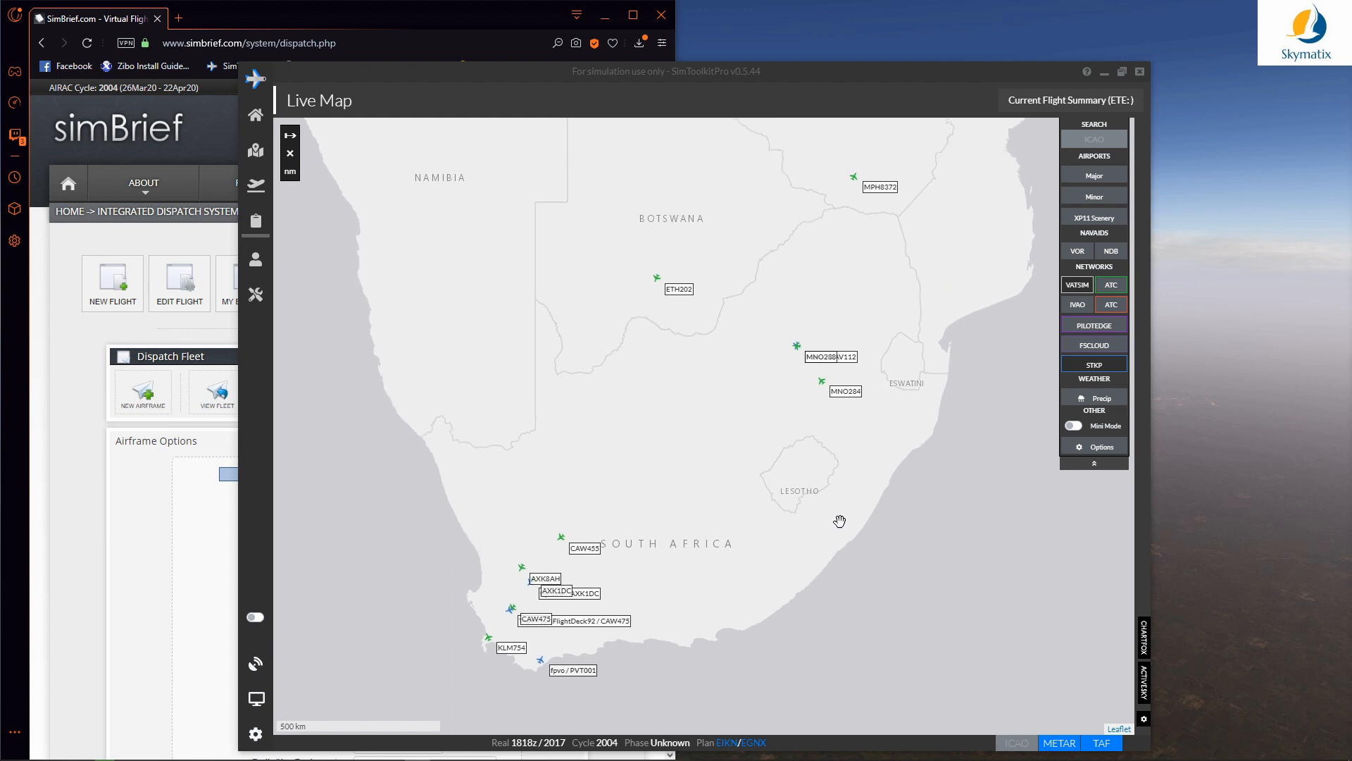
click(1072, 288)
click(1109, 286)
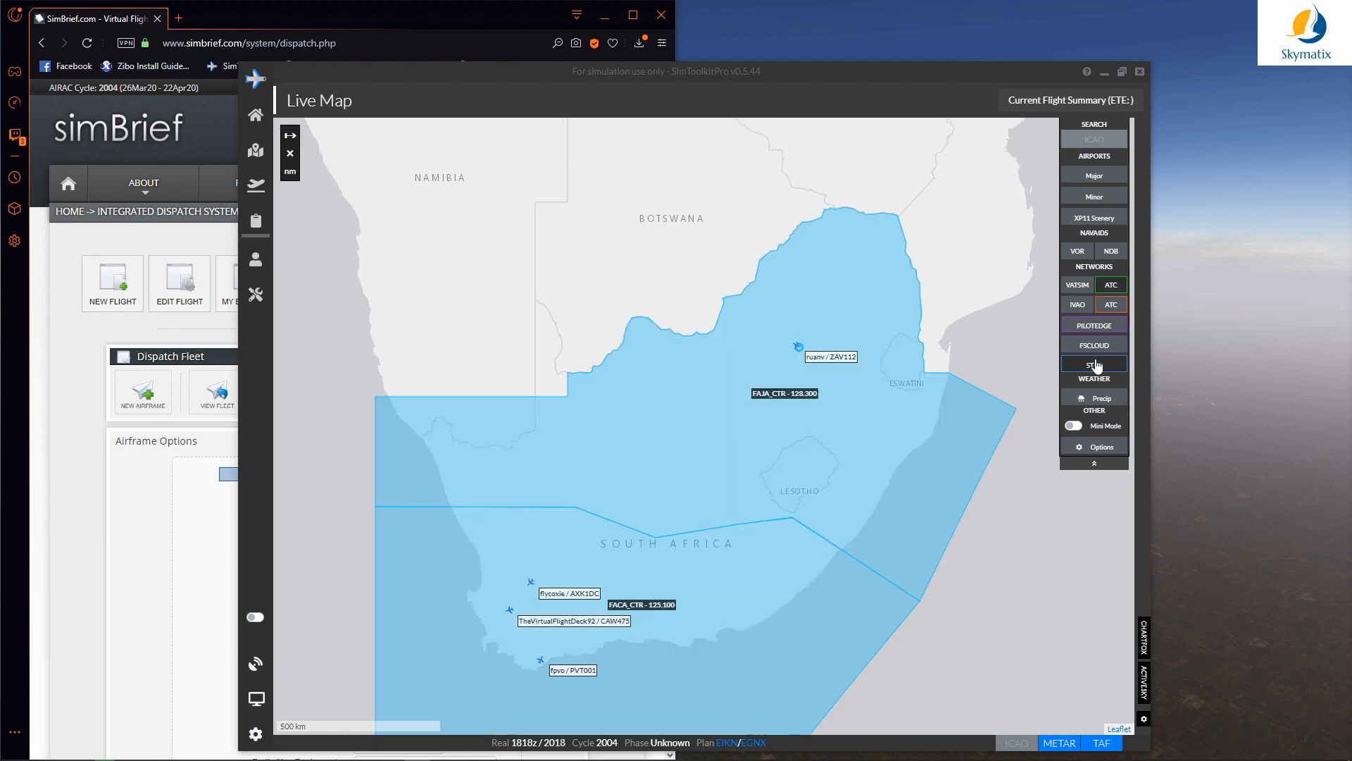
click(1089, 366)
click(1111, 286)
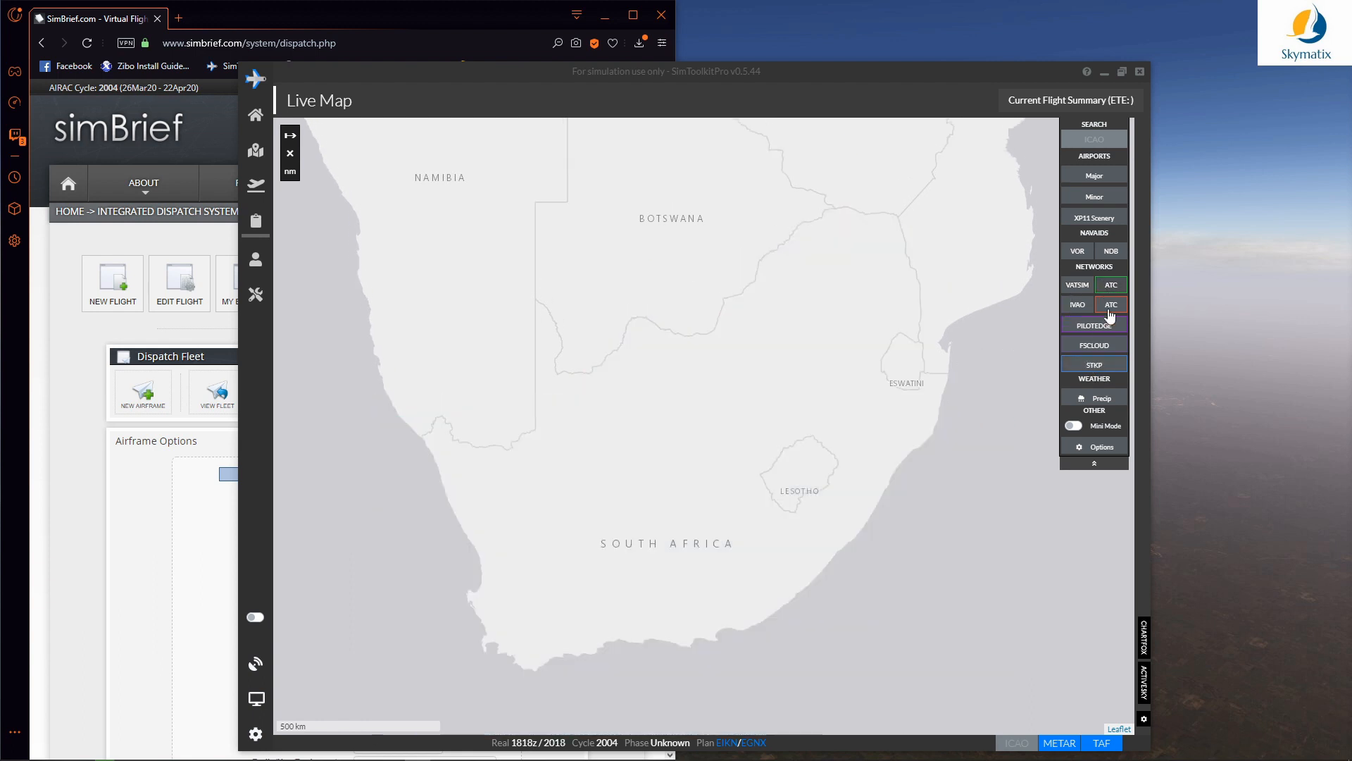
click(1093, 365)
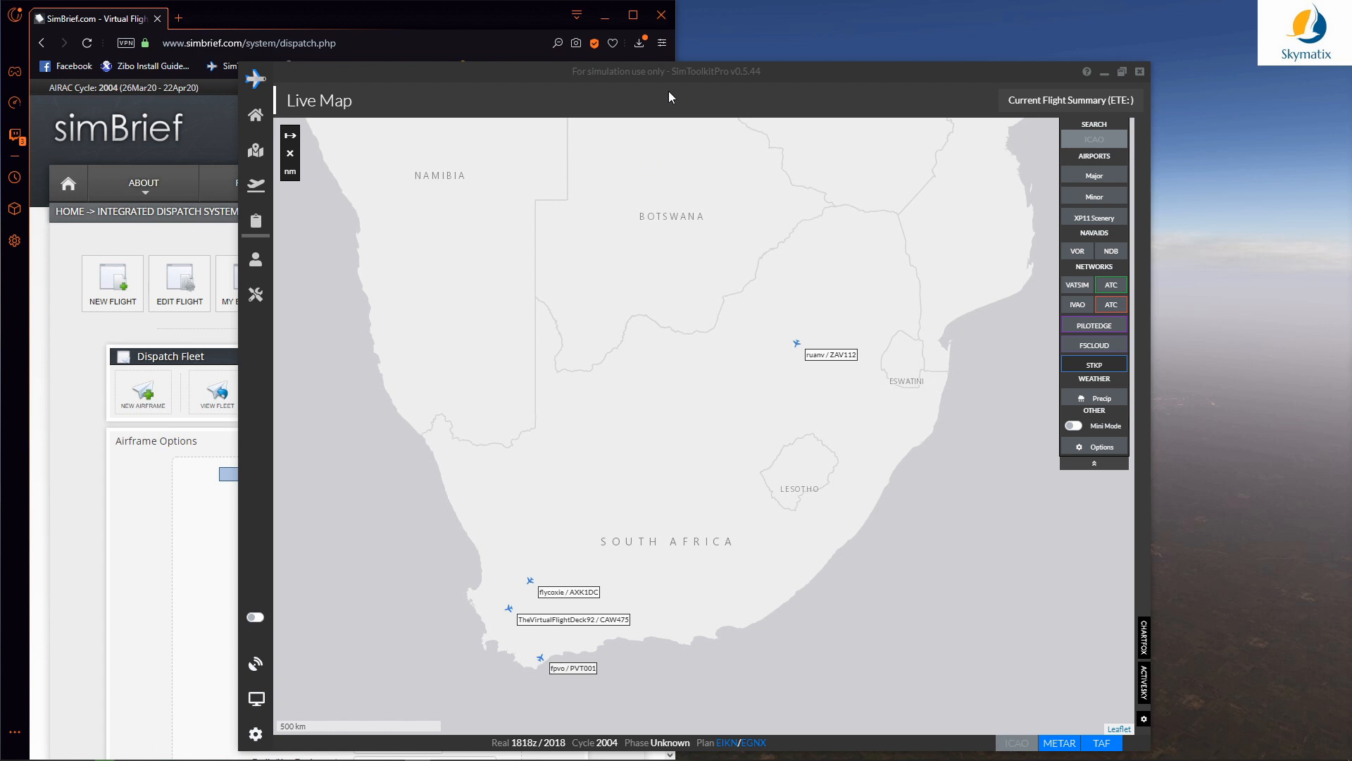
drag(674, 73, 644, 38)
click(605, 15)
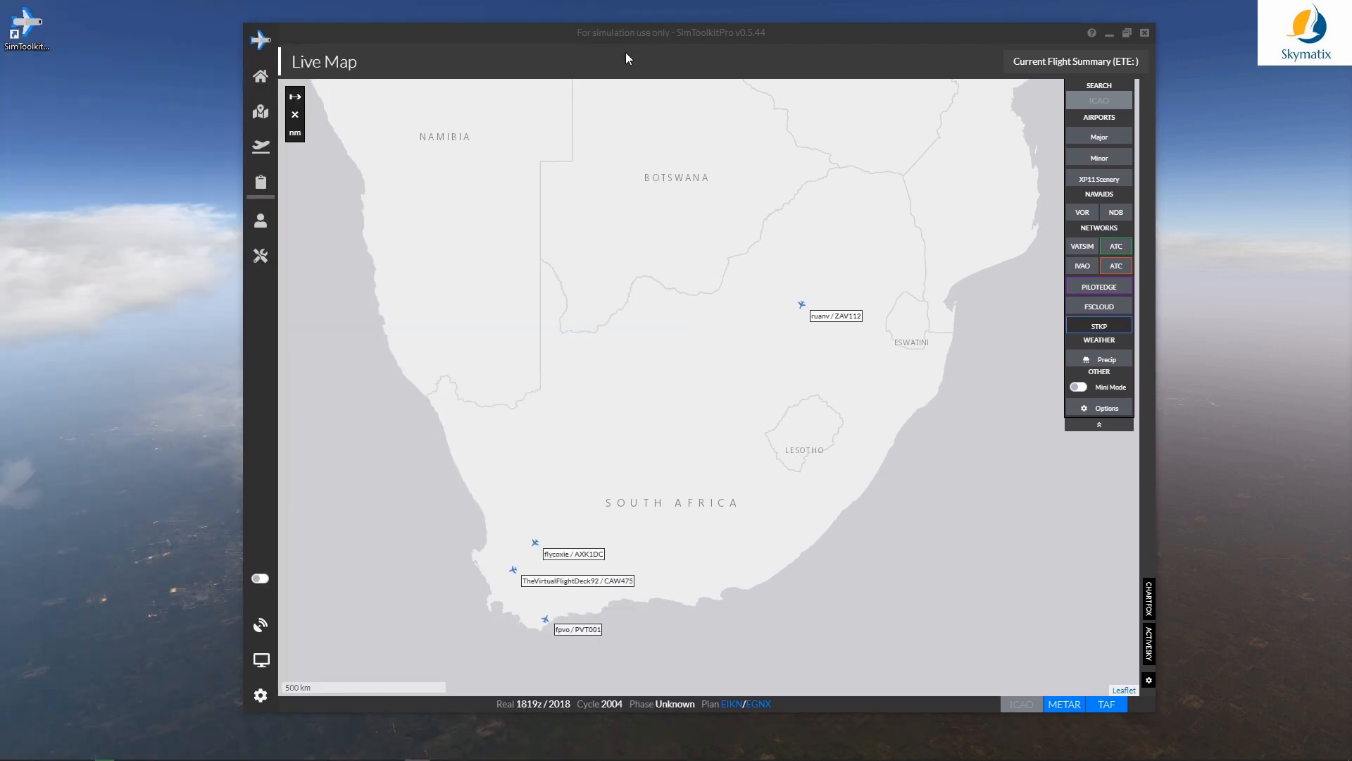
Step: Move the Live Map from southern Africa north to Ireland and the UK
drag(646, 208, 649, 502)
drag(594, 199, 652, 432)
scroll(619, 284, down, 2)
drag(562, 262, 591, 438)
drag(530, 137, 551, 321)
drag(533, 255, 548, 358)
scroll(537, 268, up, 1)
scroll(536, 267, up, 1)
scroll(548, 344, up, 1)
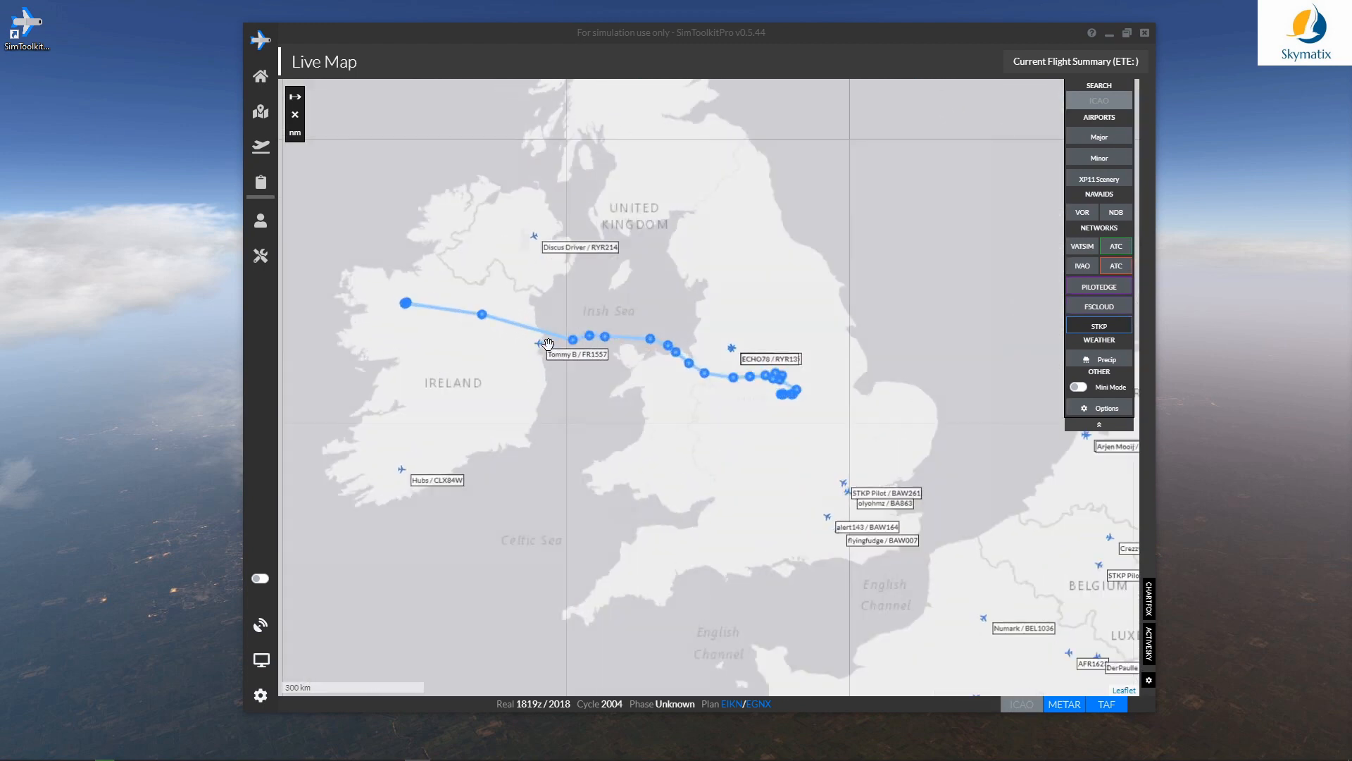
drag(619, 384, 684, 427)
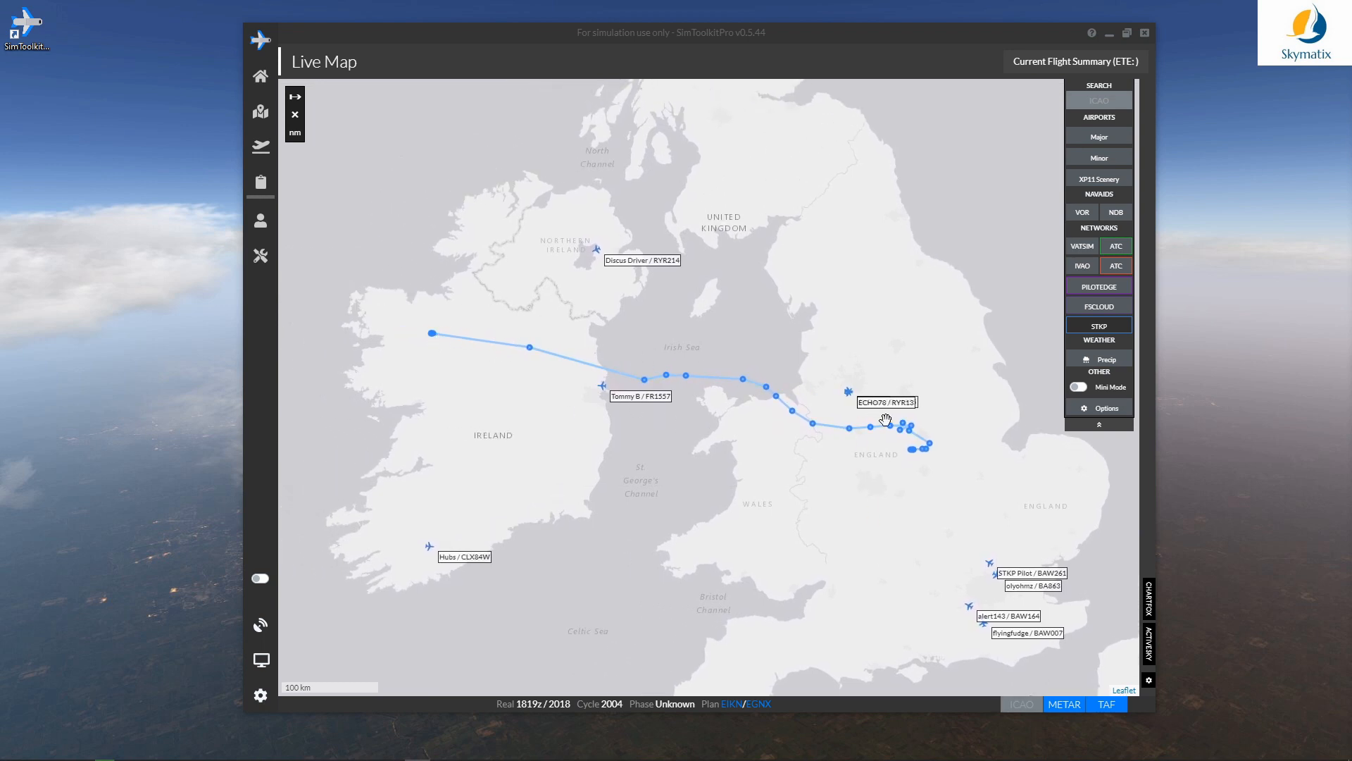
Step: Zoom in on the route's arrival waypoints near EGNX
drag(810, 492, 515, 533)
scroll(801, 514, up, 1)
scroll(515, 533, up, 1)
drag(620, 488, 486, 478)
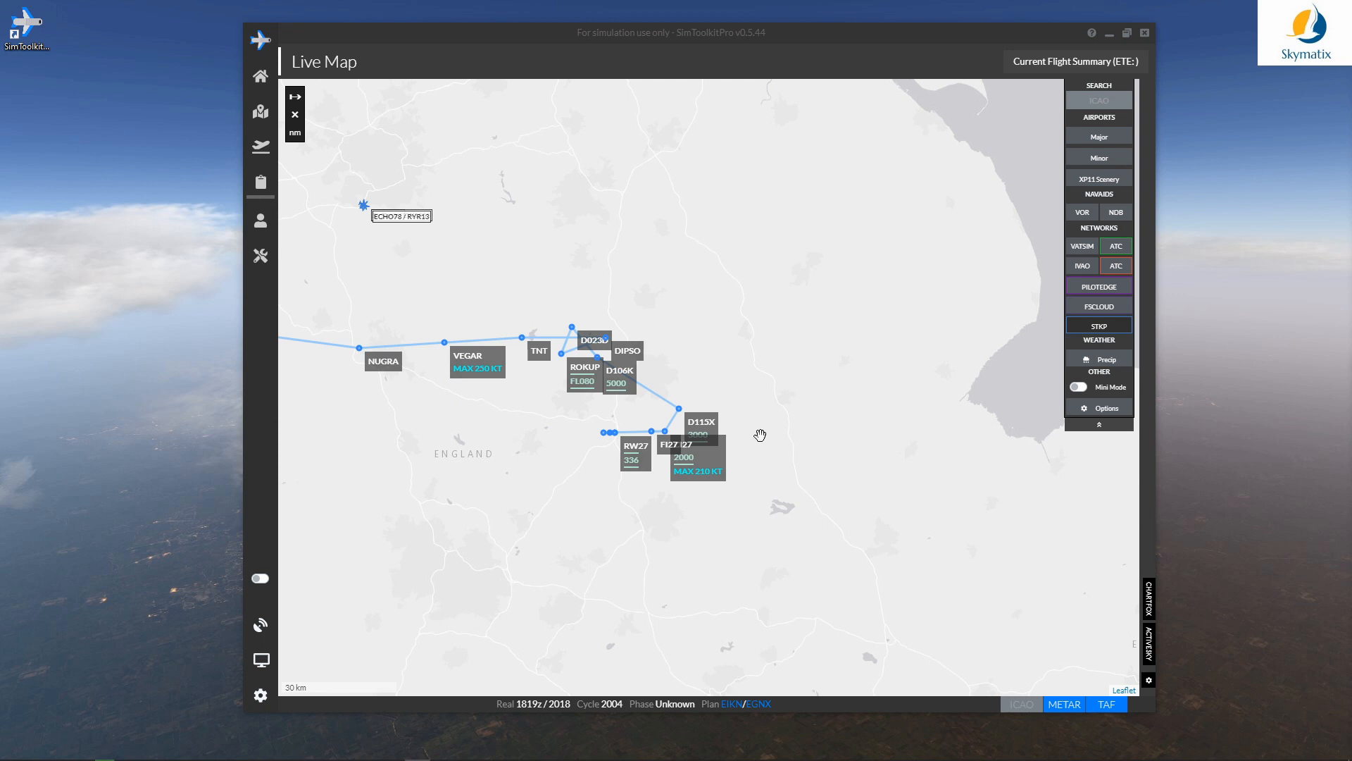
drag(583, 534, 603, 555)
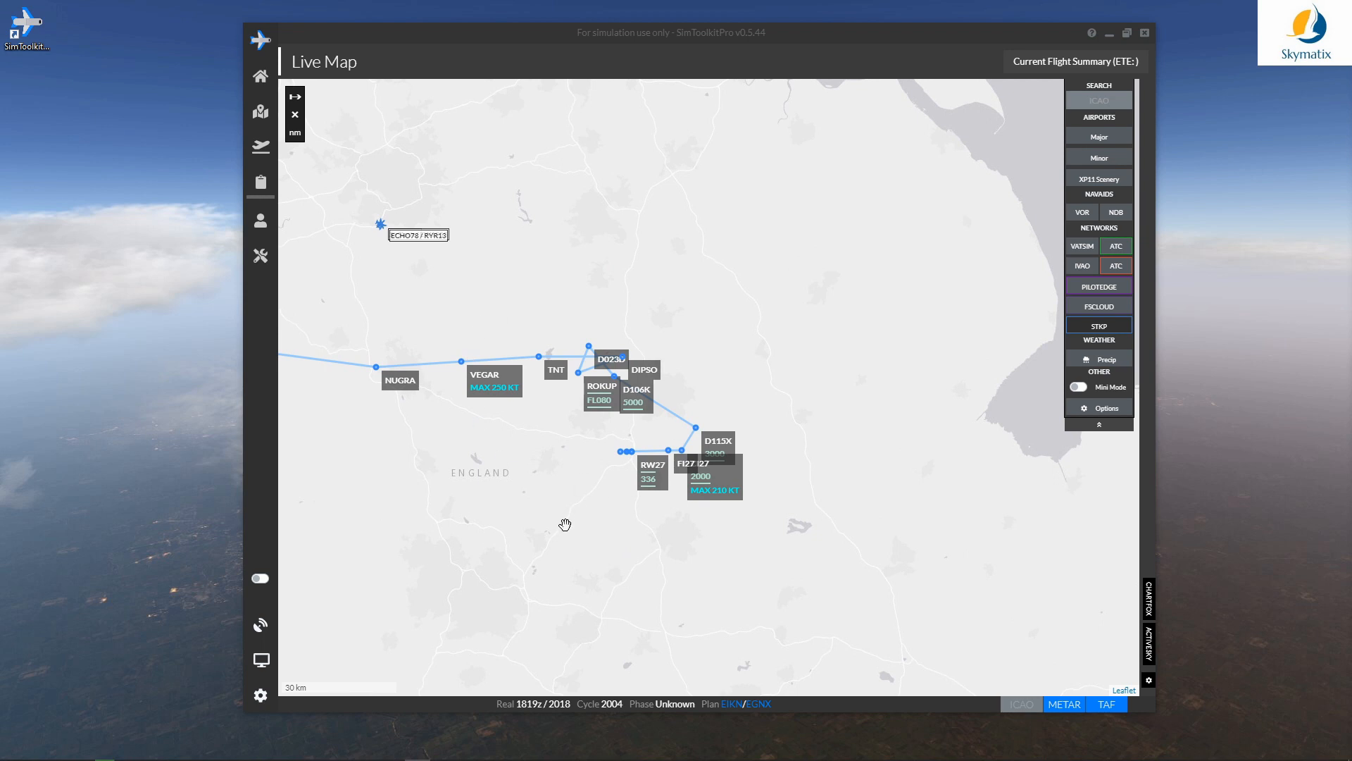
Step: Zoom back out to show the whole EIKN–EGNX route across Ireland and England
scroll(555, 455, down, 2)
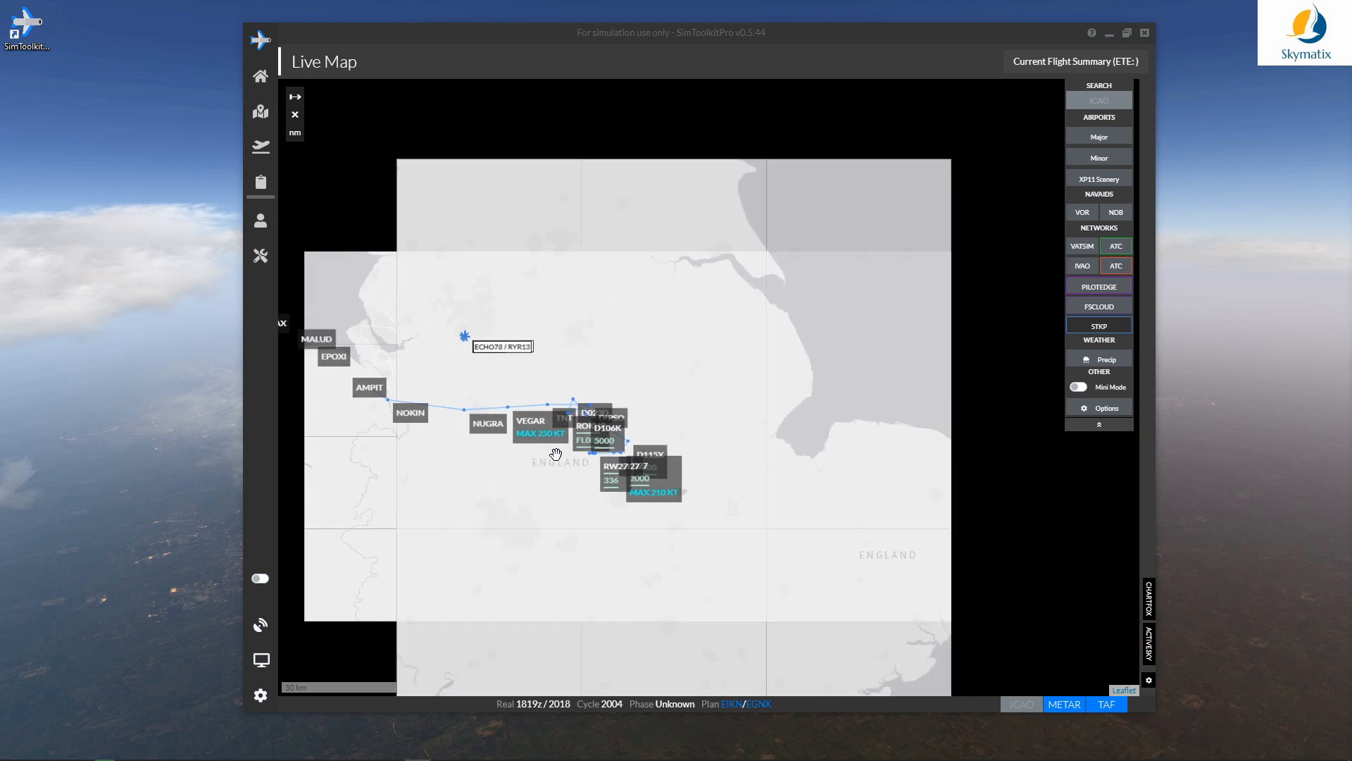
drag(550, 462, 794, 553)
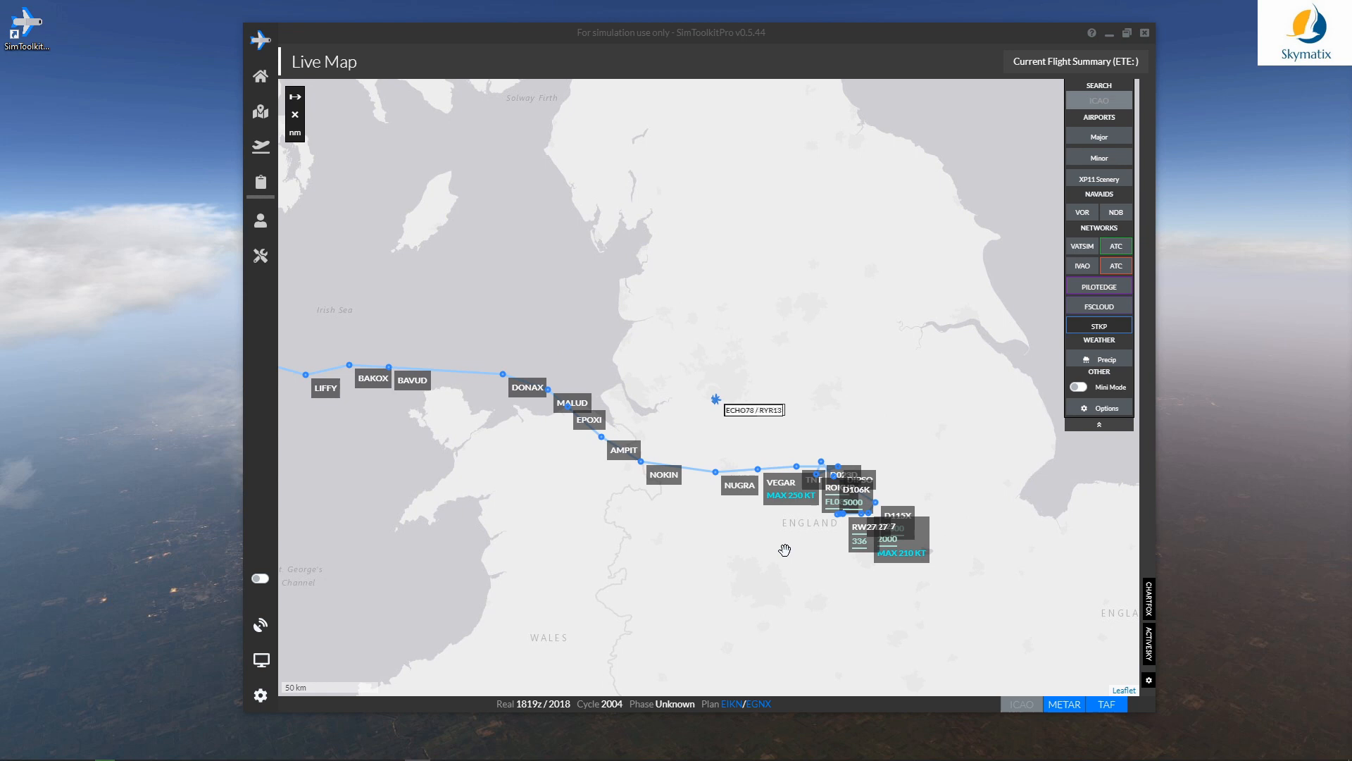
drag(785, 550, 815, 574)
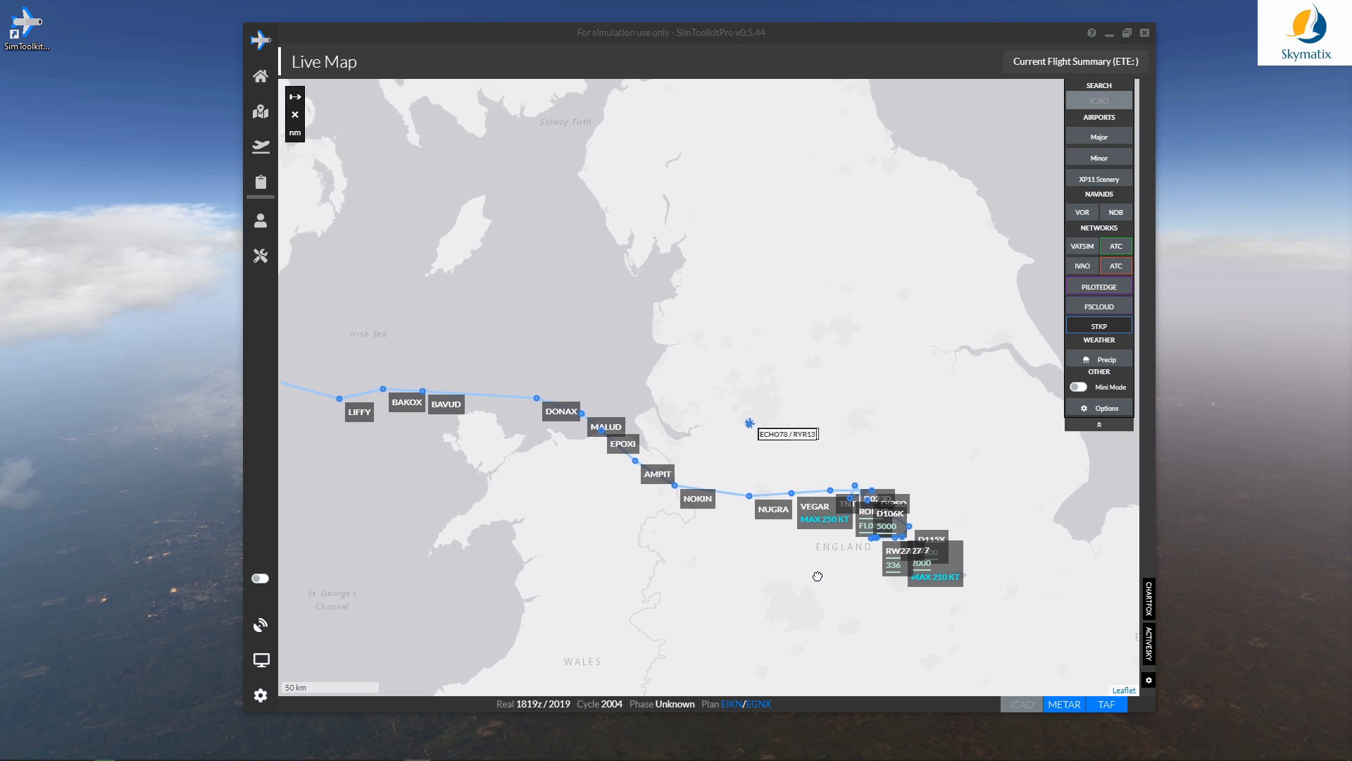
scroll(658, 556, down, 3)
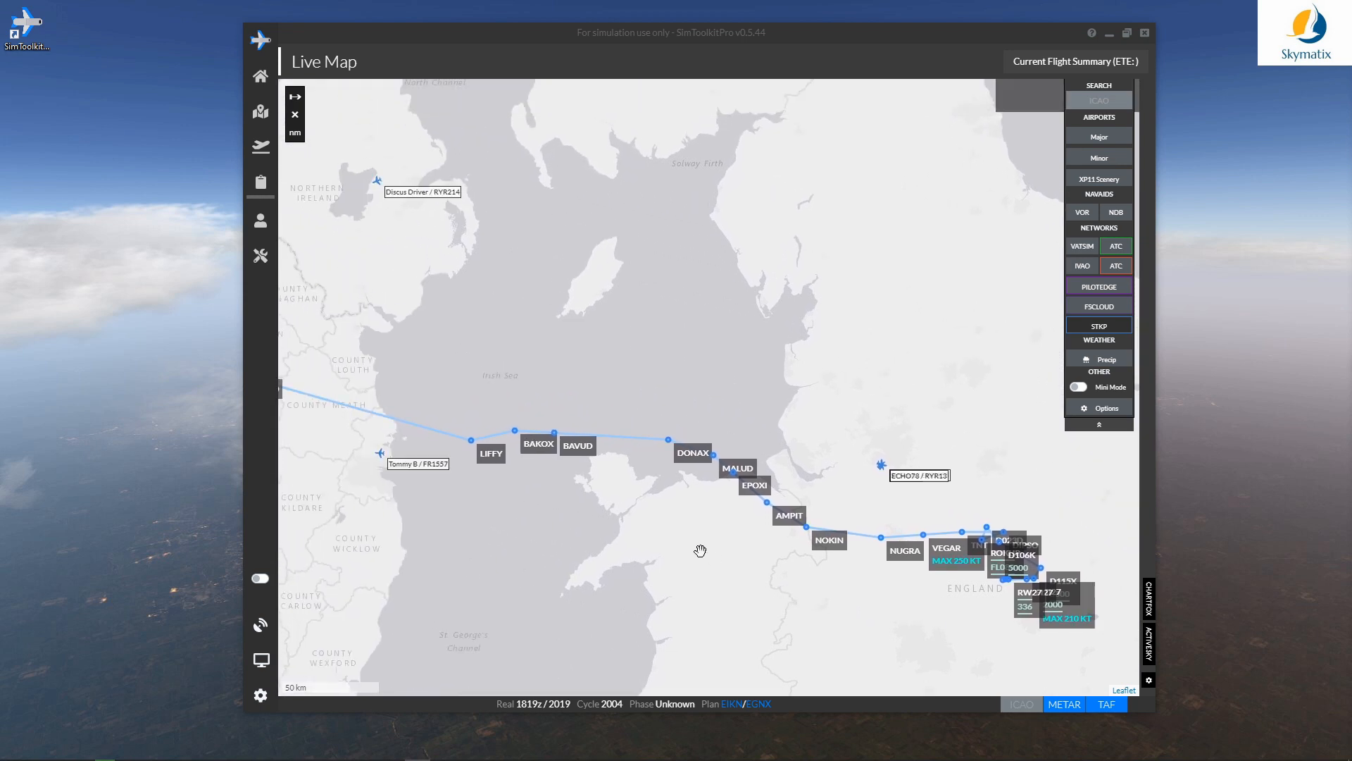
drag(672, 524, 659, 512)
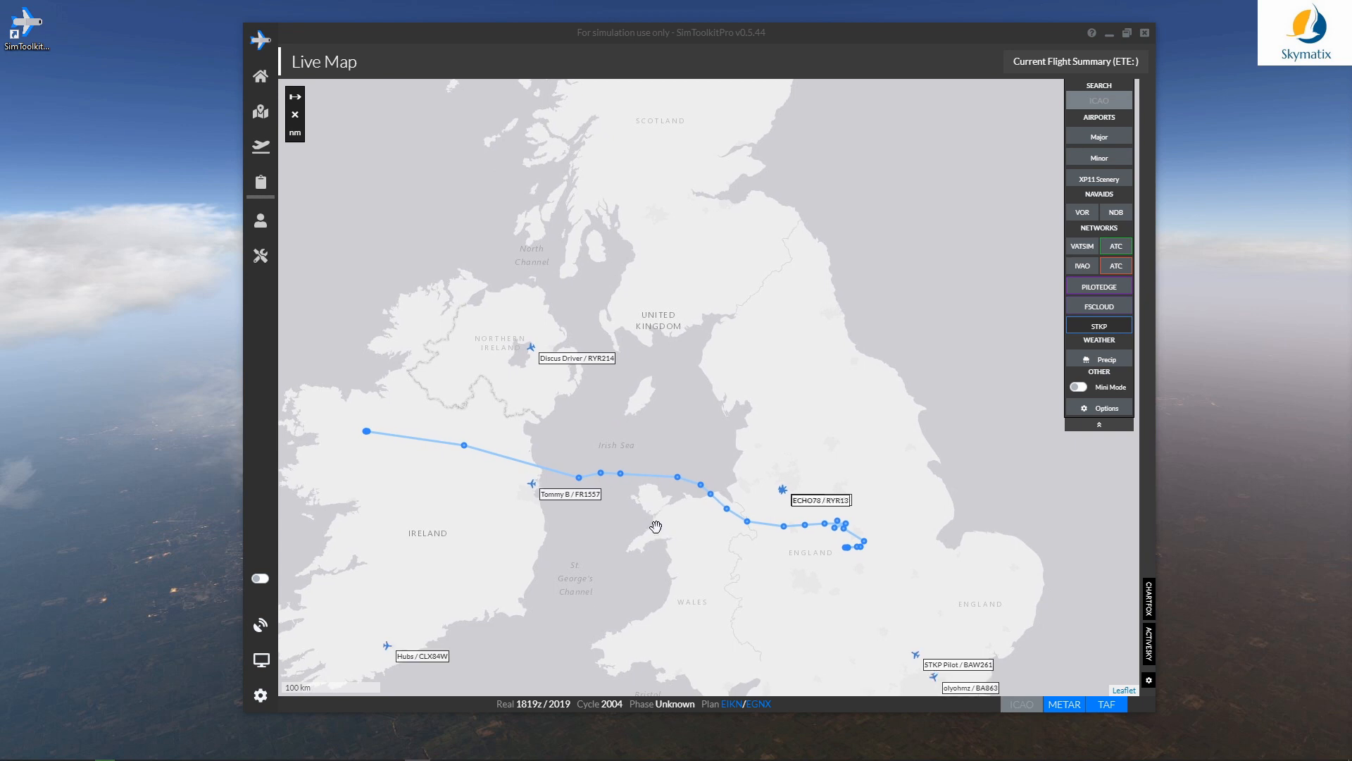
drag(656, 527, 673, 498)
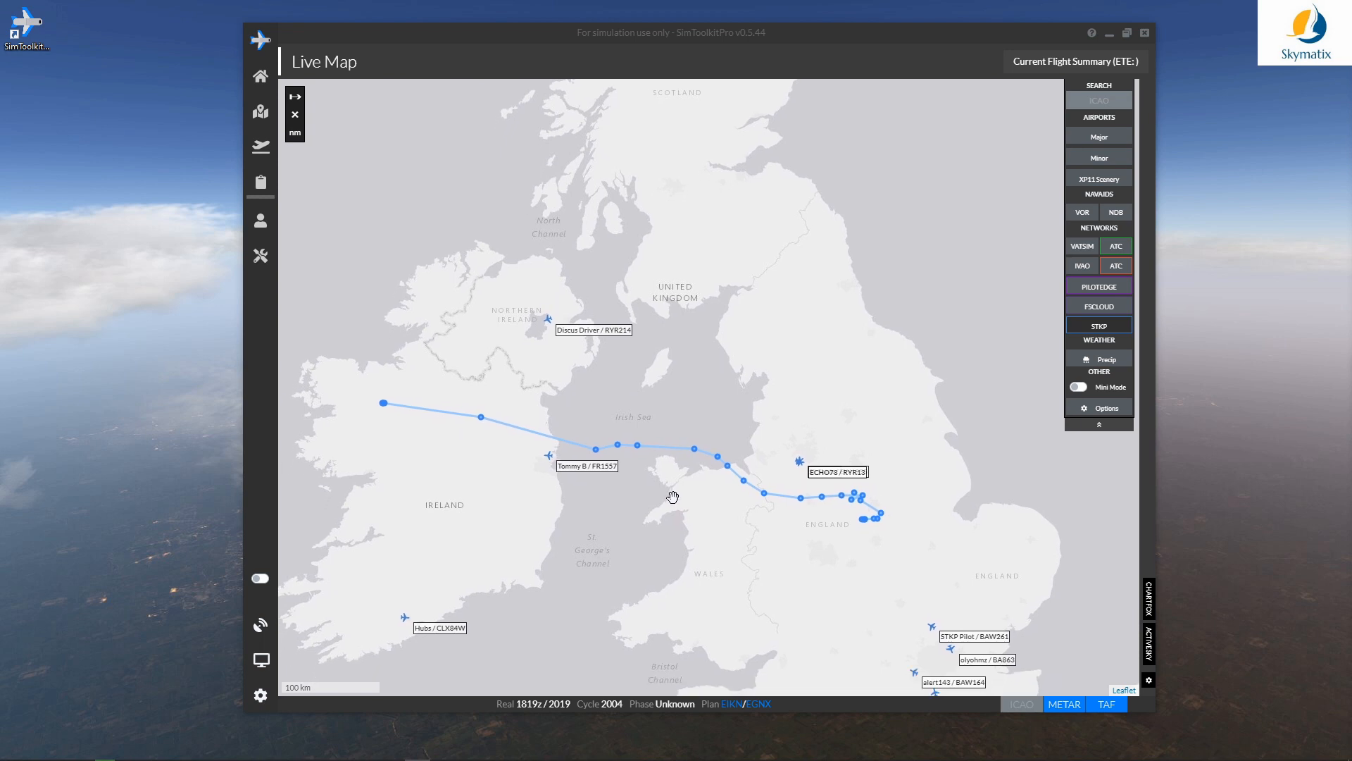
drag(671, 503, 723, 531)
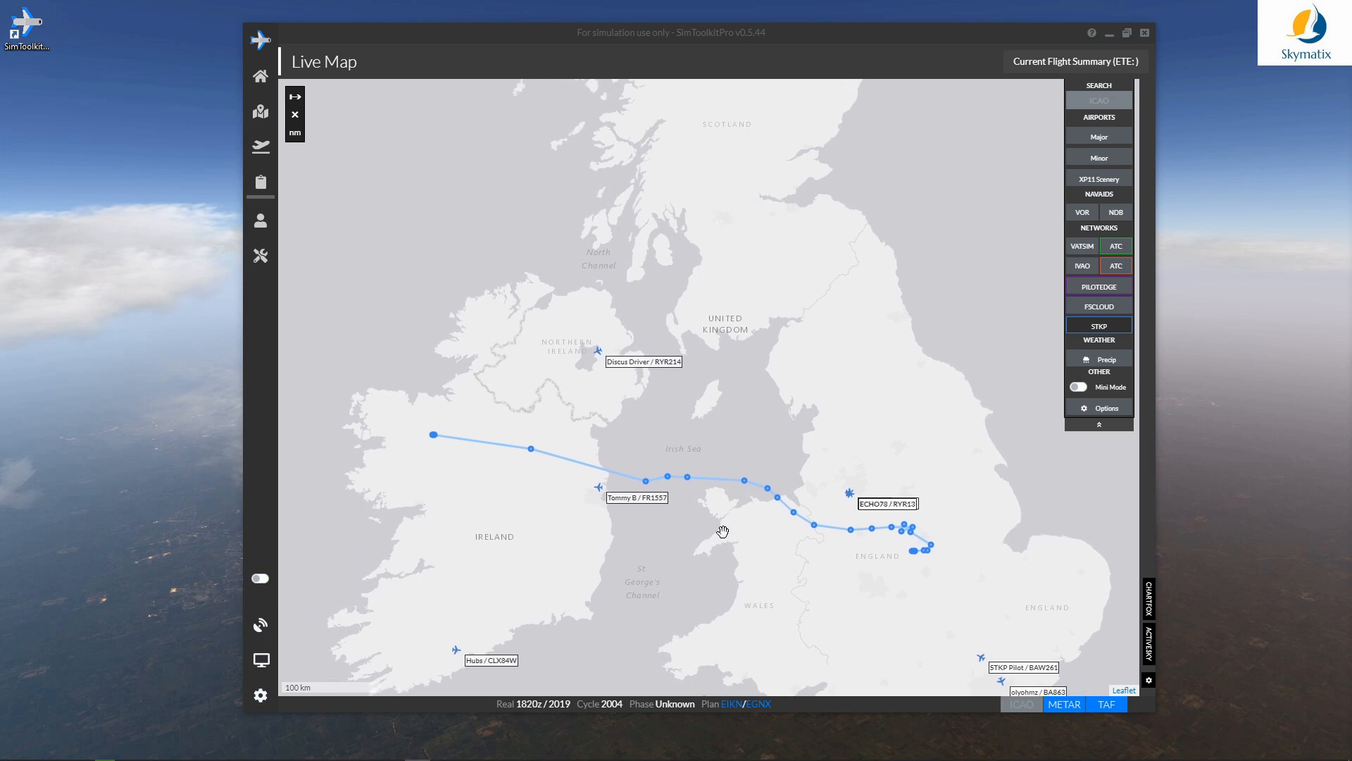